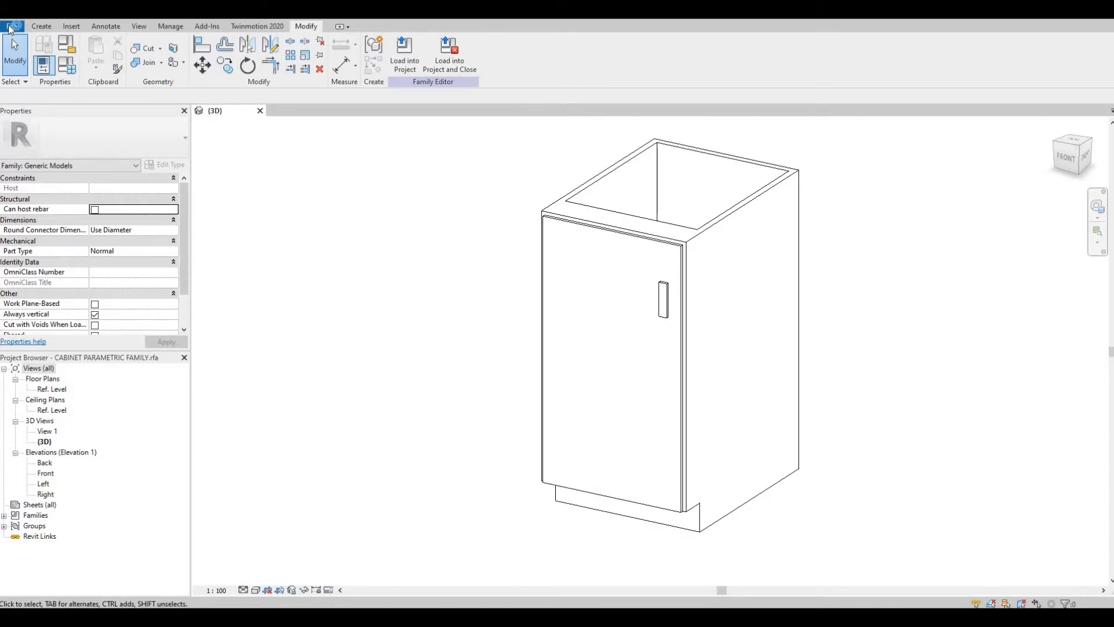
Step: Start a new family from the Metric Profile-Hosted.rft template
left_click(10, 27)
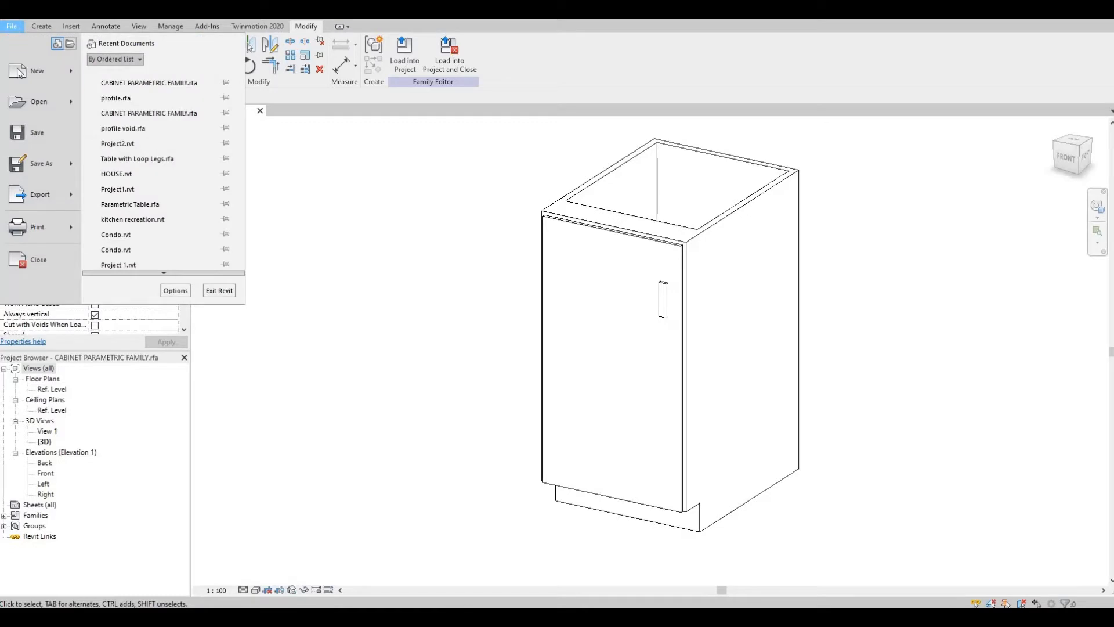
mouse_move(77, 72)
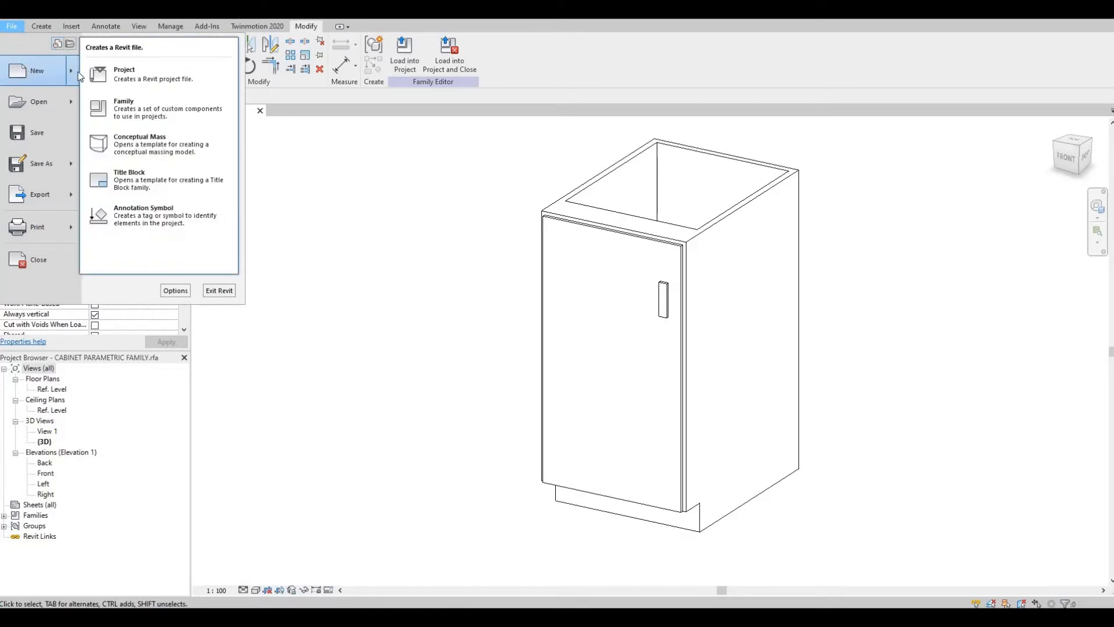
left_click(132, 109)
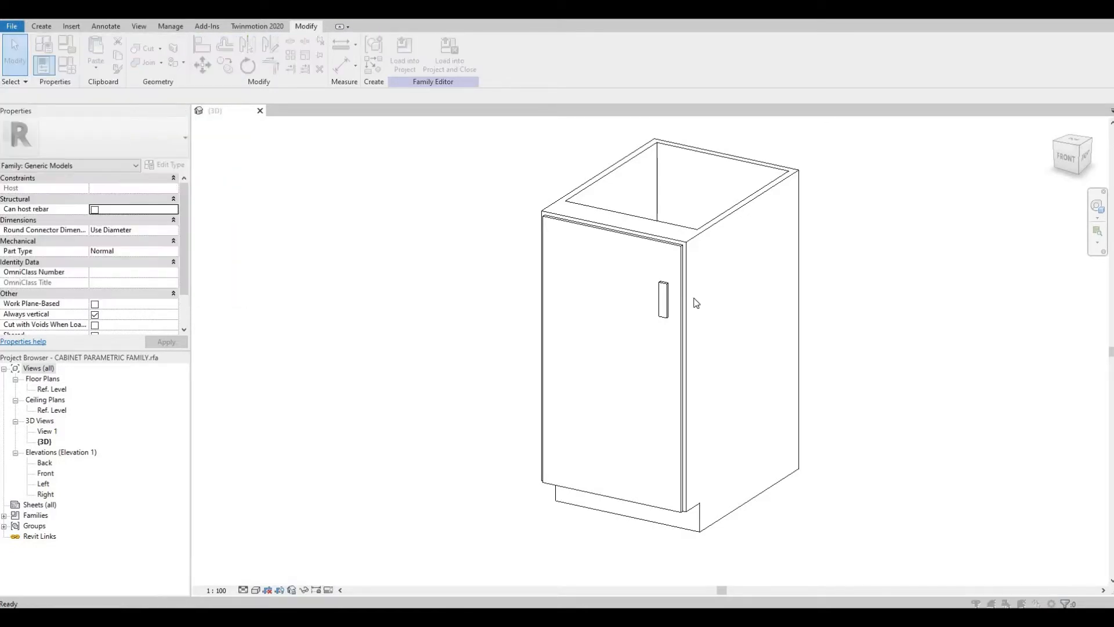
left_click_drag(897, 253, 898, 284)
scroll(767, 340, "down", 5)
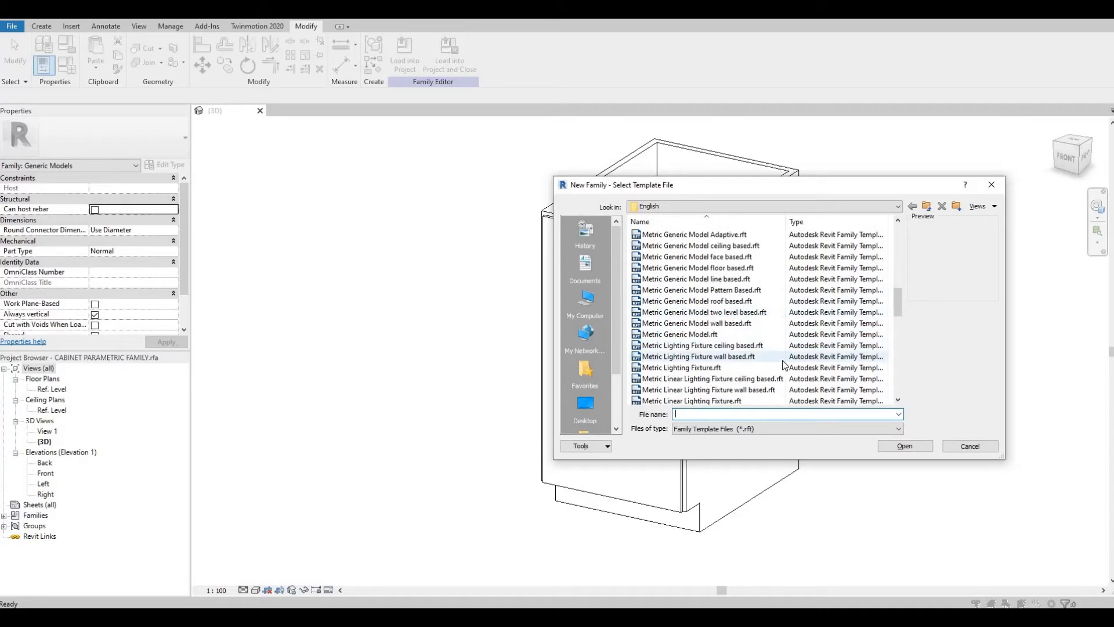
scroll(783, 364, "down", 3)
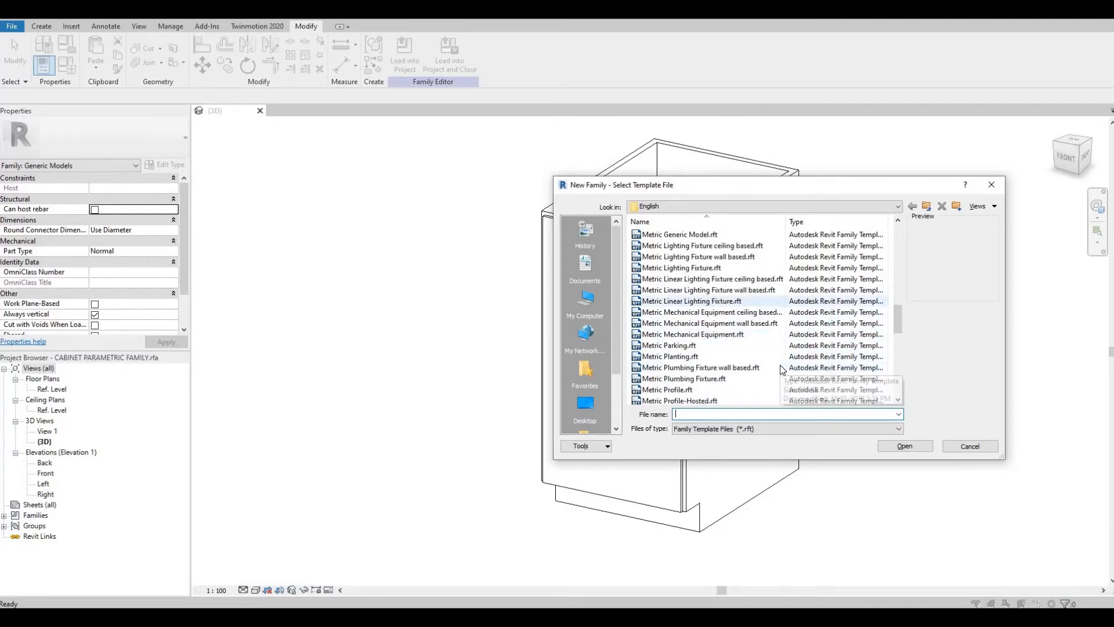
scroll(783, 370, "down", 2)
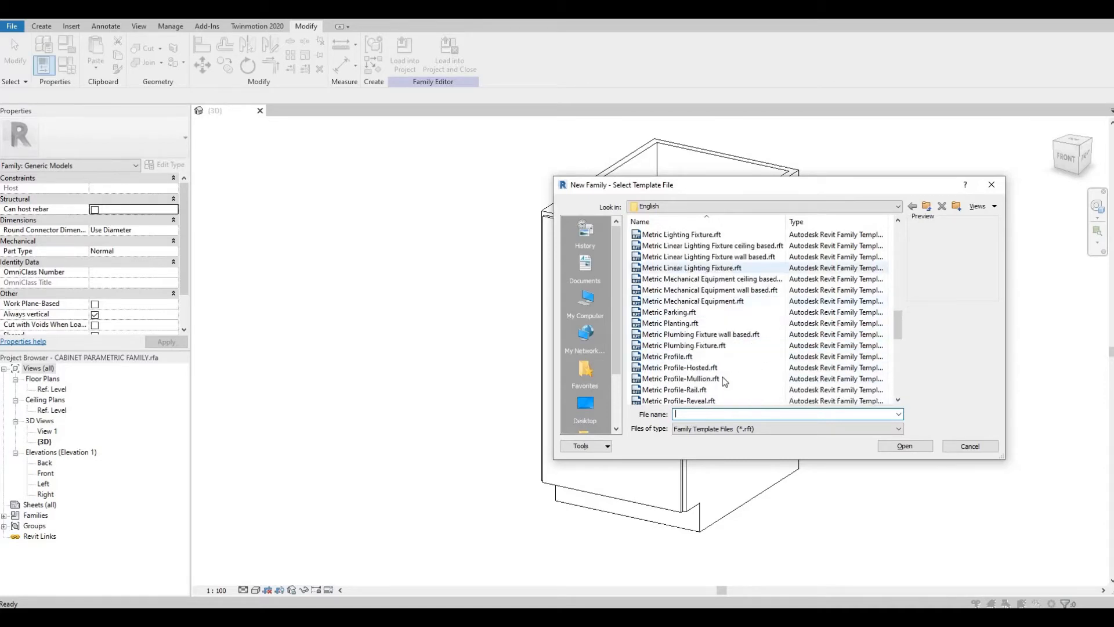
left_click(680, 370)
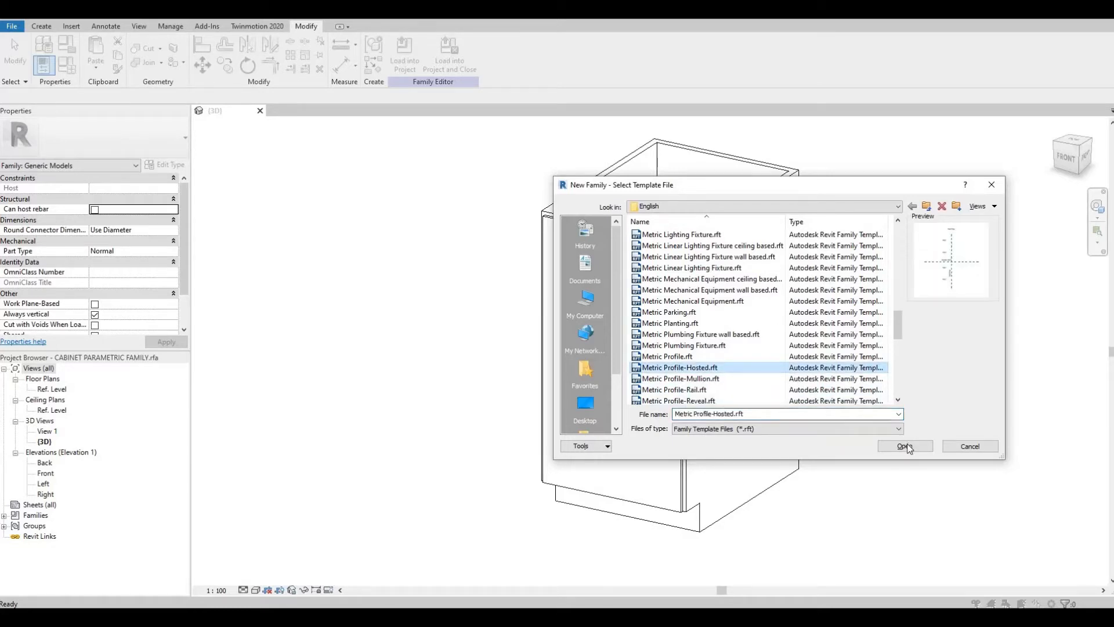
left_click(906, 446)
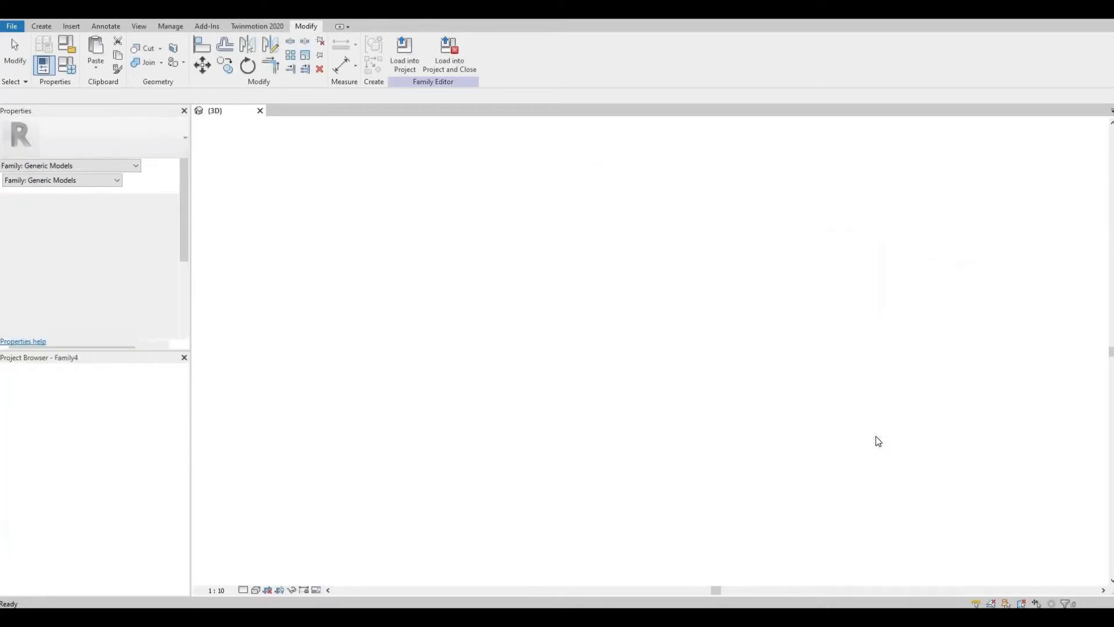
Step: Draw a rectangular profile about 10 mm wide starting at the insertion point
scroll(583, 356, "up", 5)
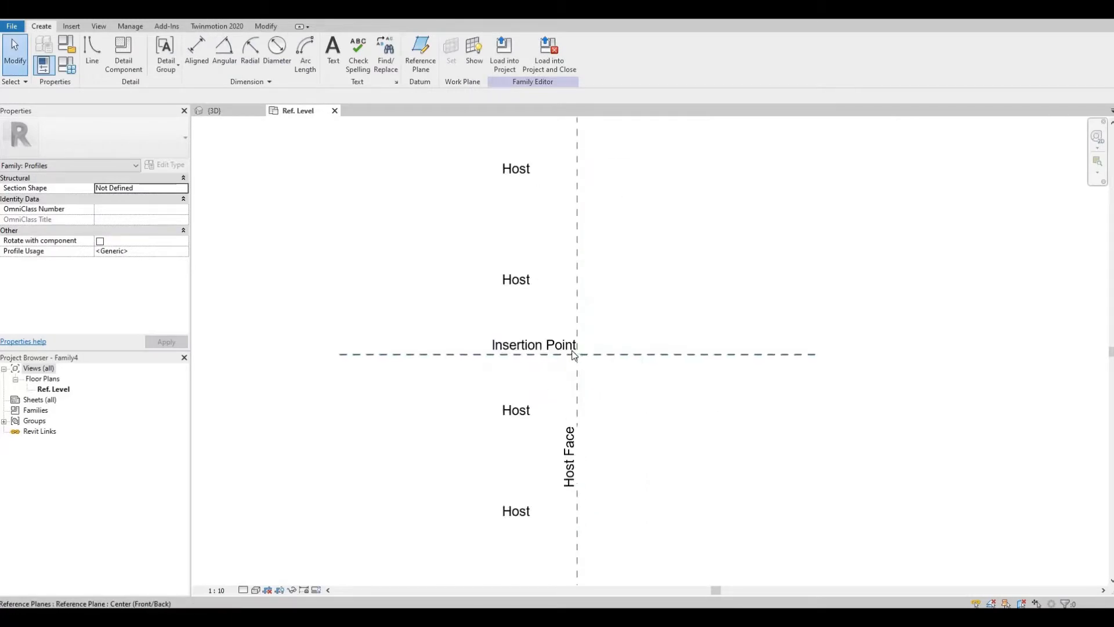
scroll(581, 354, "up", 4)
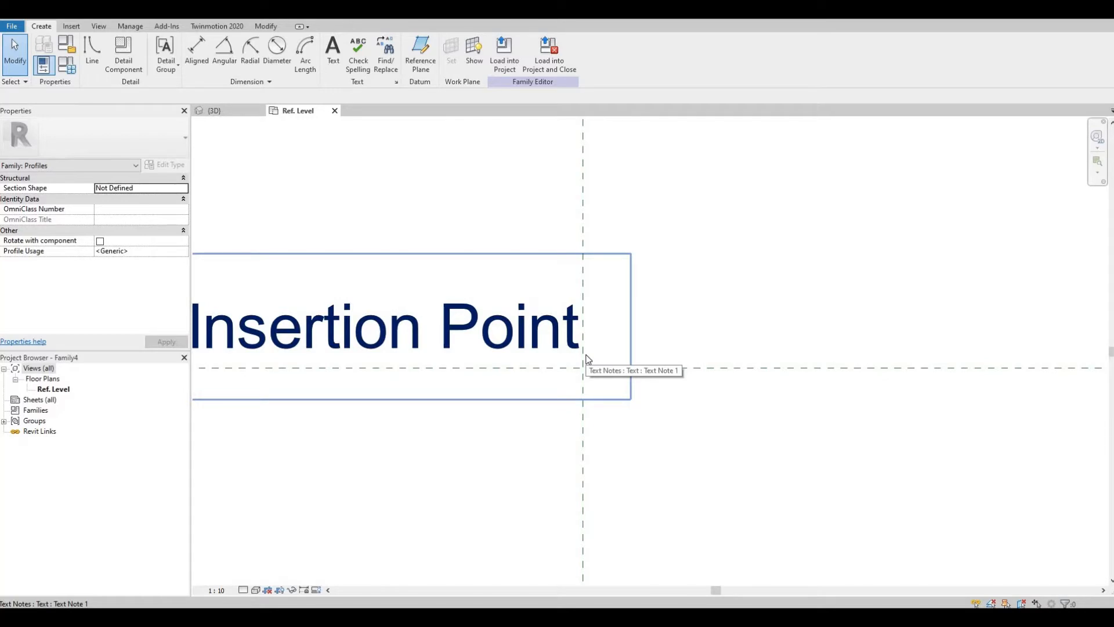
left_click(93, 55)
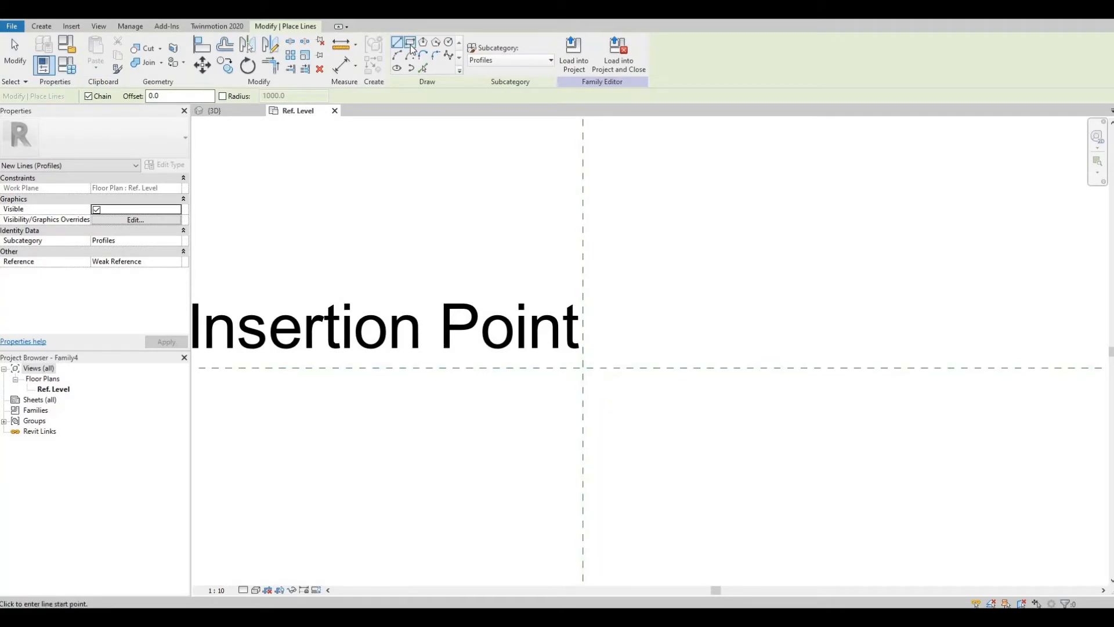
left_click(409, 43)
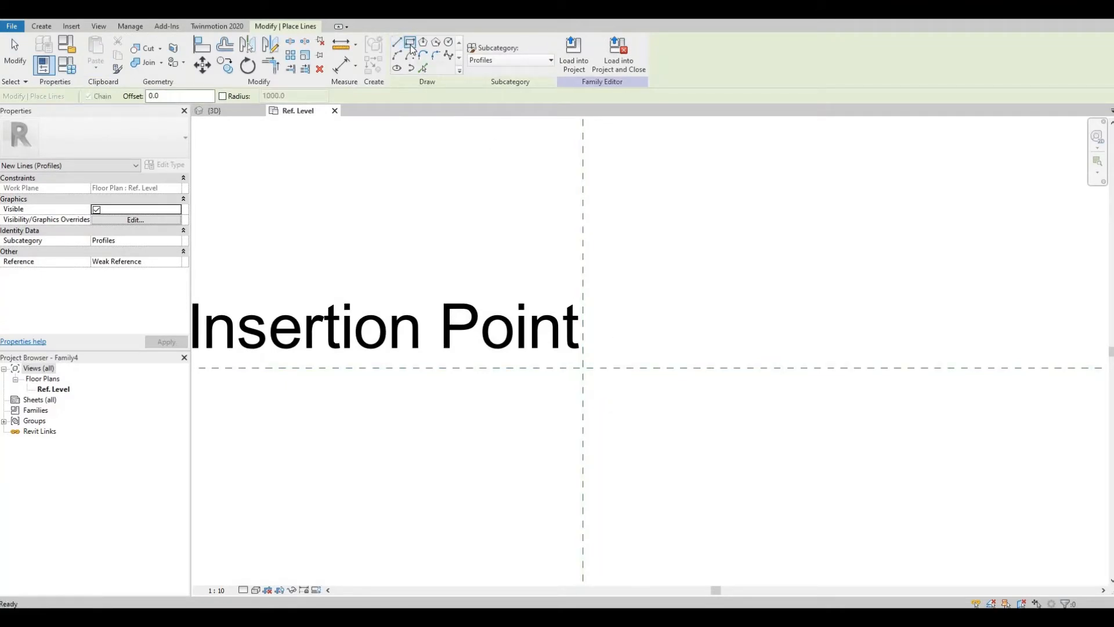
left_click(583, 367)
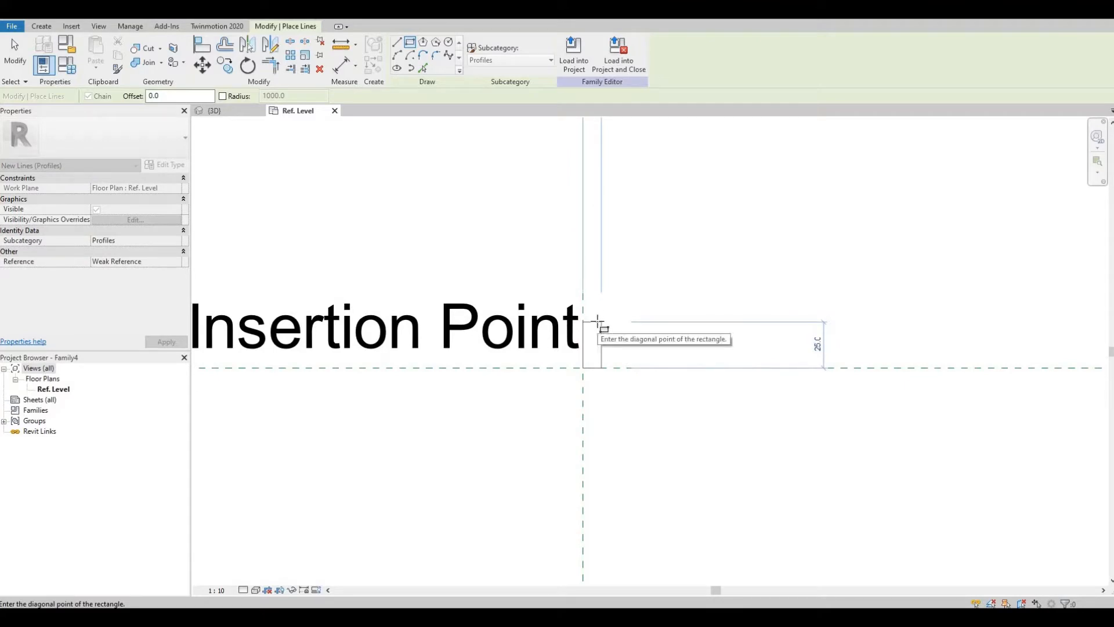
left_click(601, 321)
scroll(602, 358, "up", 2)
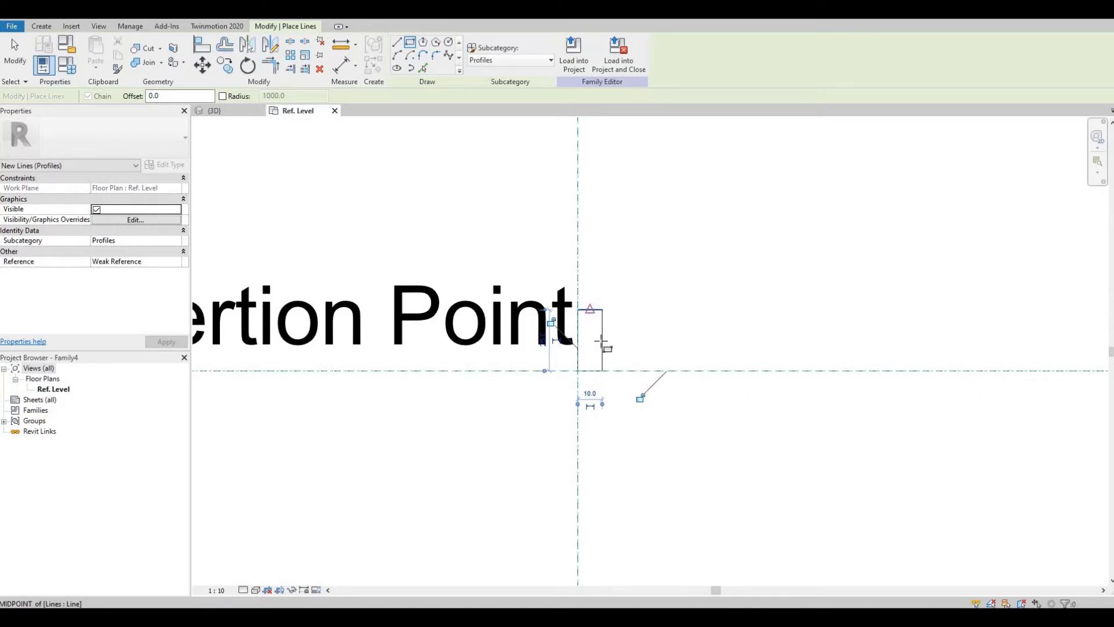
scroll(595, 323, "up", 3)
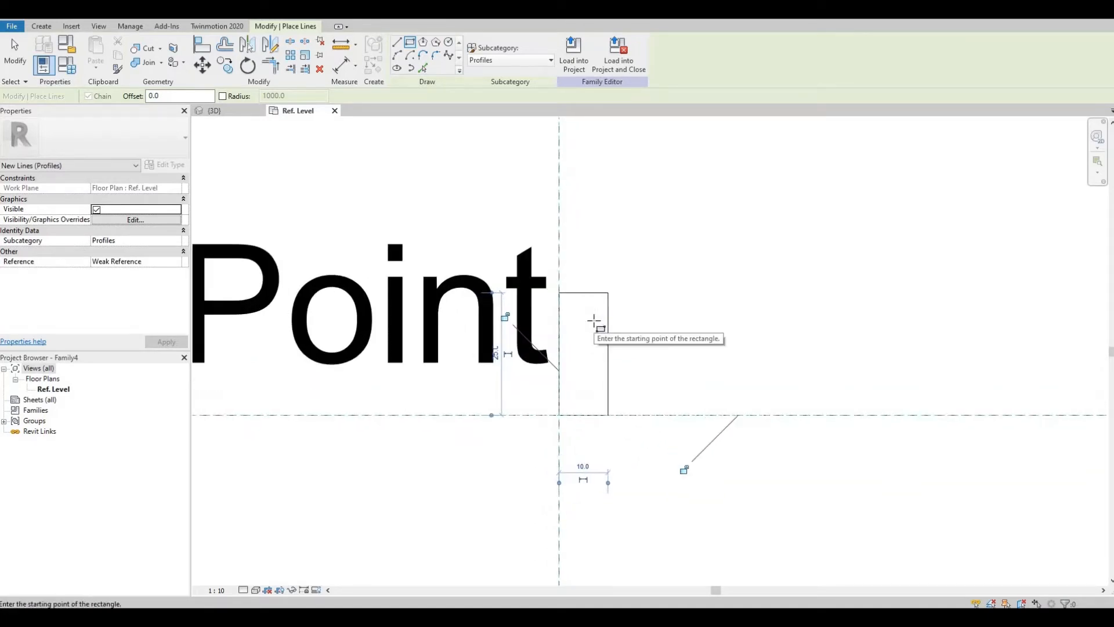
key("Escape")
key("Escape")
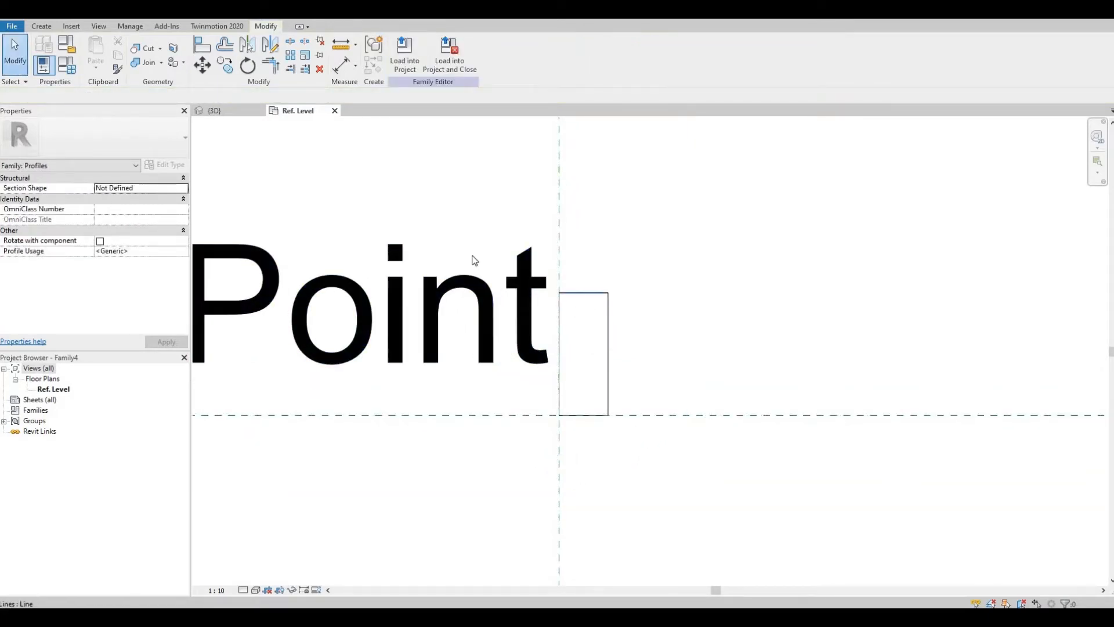
Step: Sketch arcs from the rectangle's top edge to shape a curved moulding edge
left_click(41, 26)
left_click(92, 51)
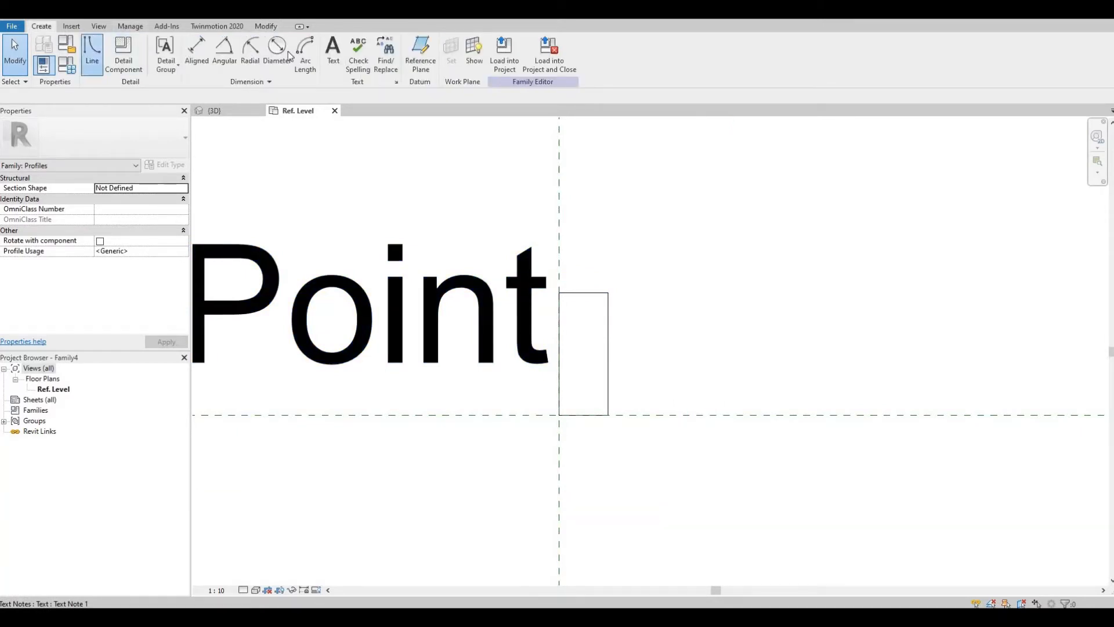
scroll(586, 291, "up", 3)
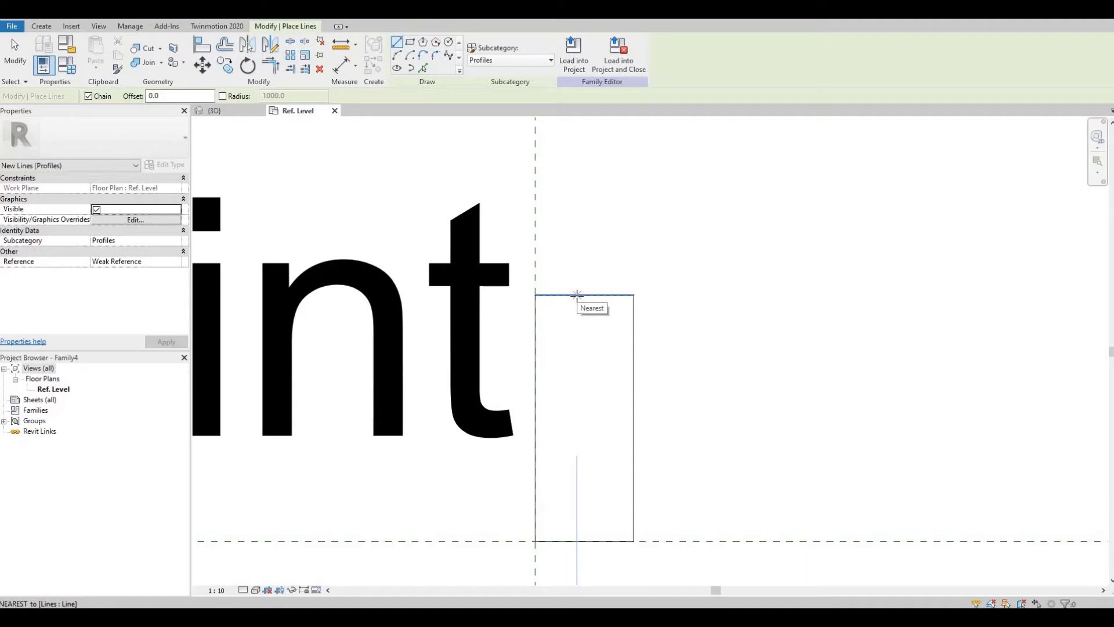
left_click(397, 55)
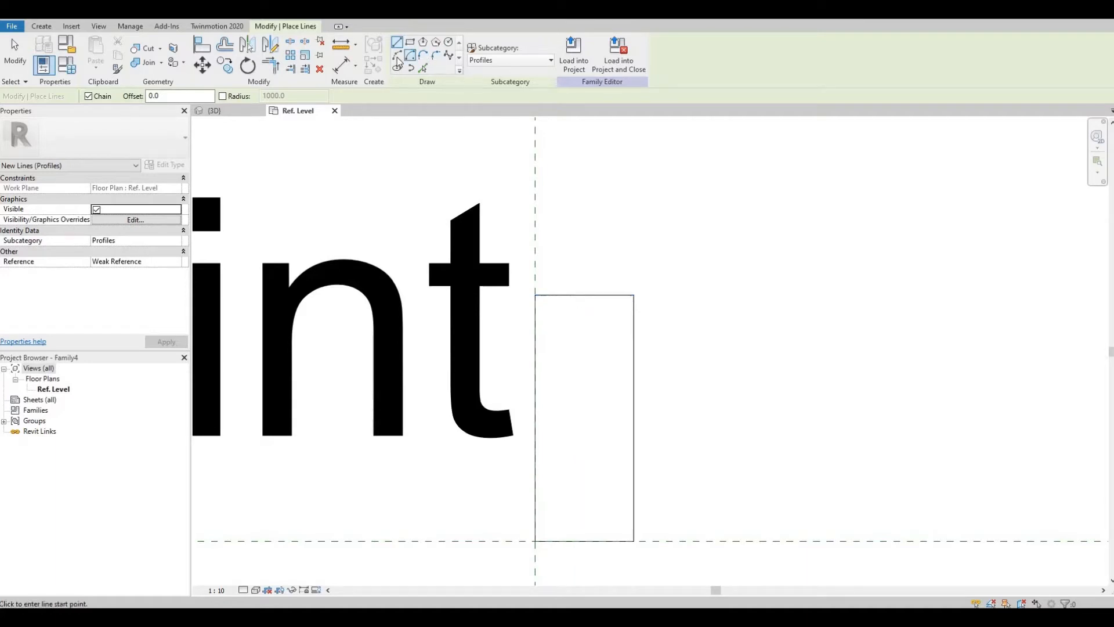
left_click(585, 295)
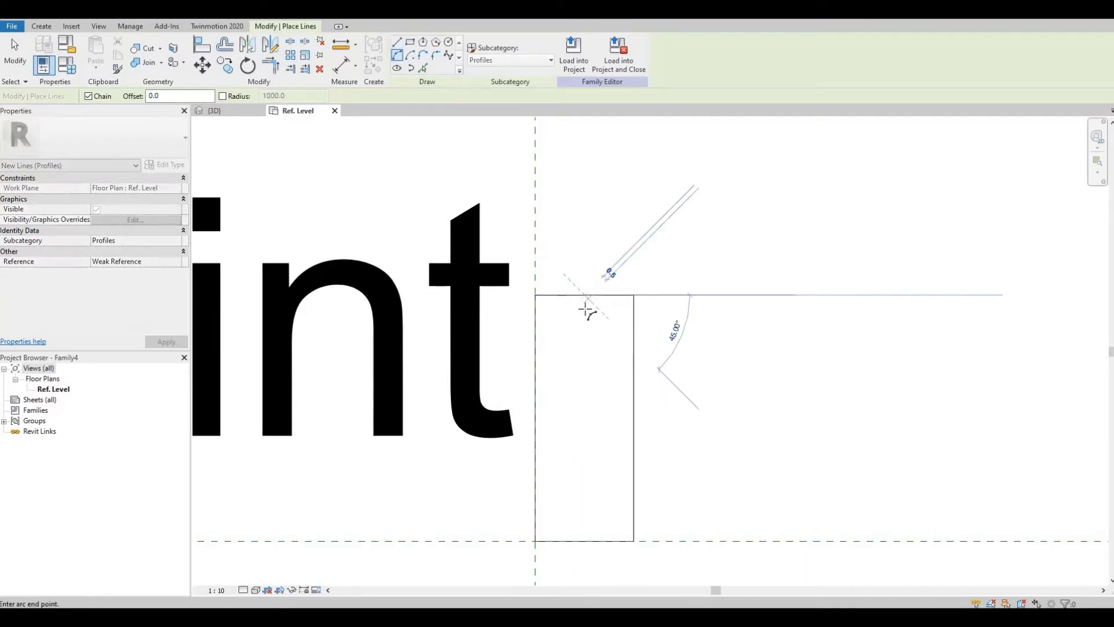
left_click(586, 303)
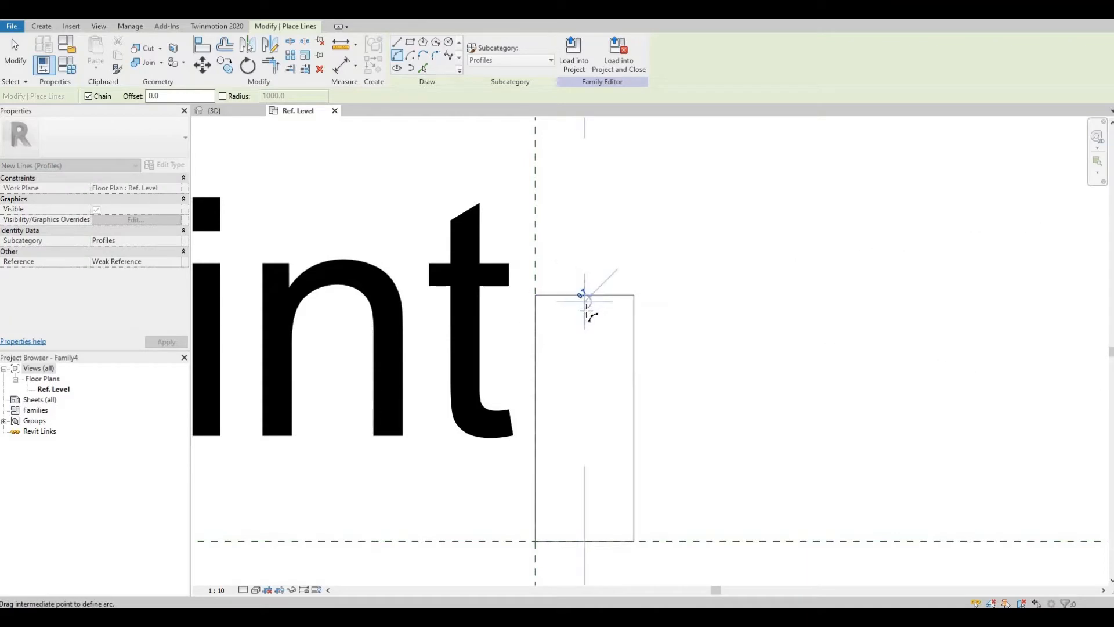
left_click(589, 302)
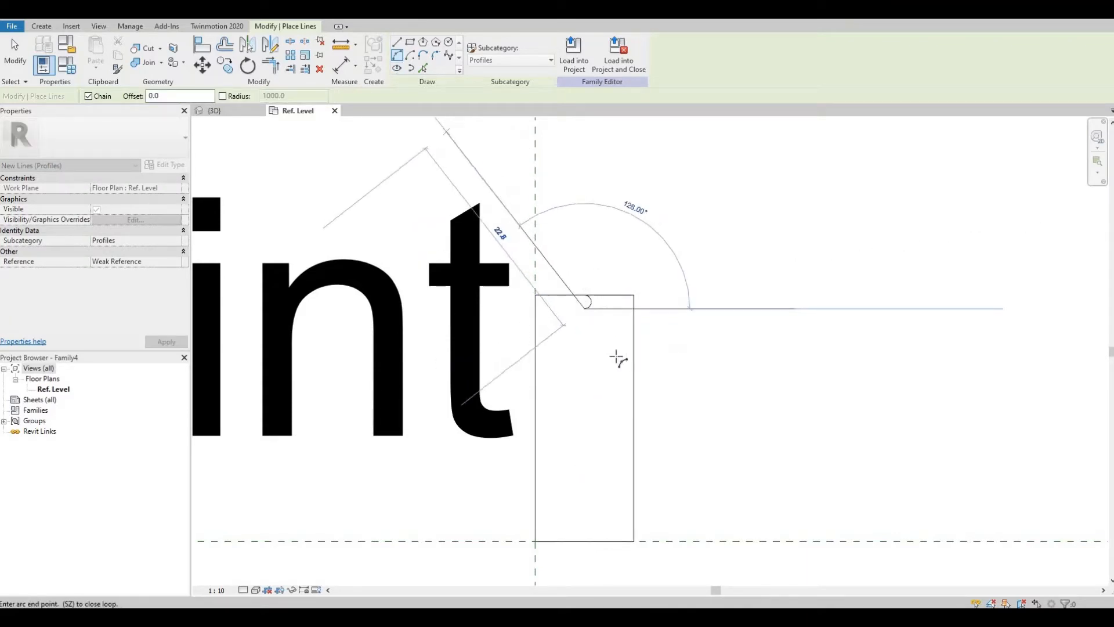
scroll(572, 316, "up", 2)
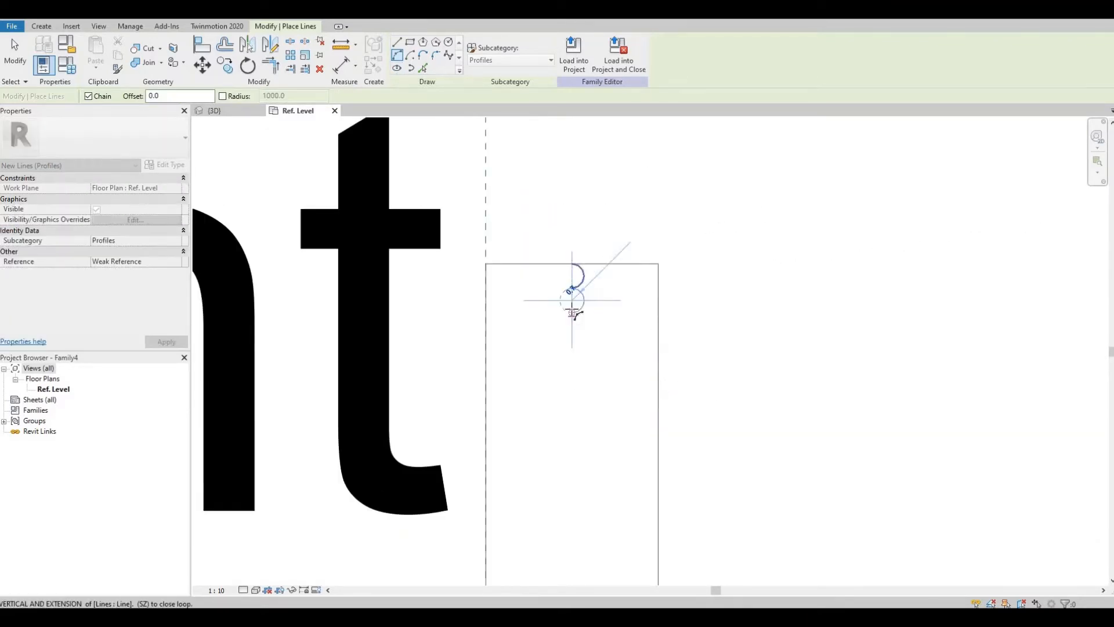
scroll(571, 306, "up", 1)
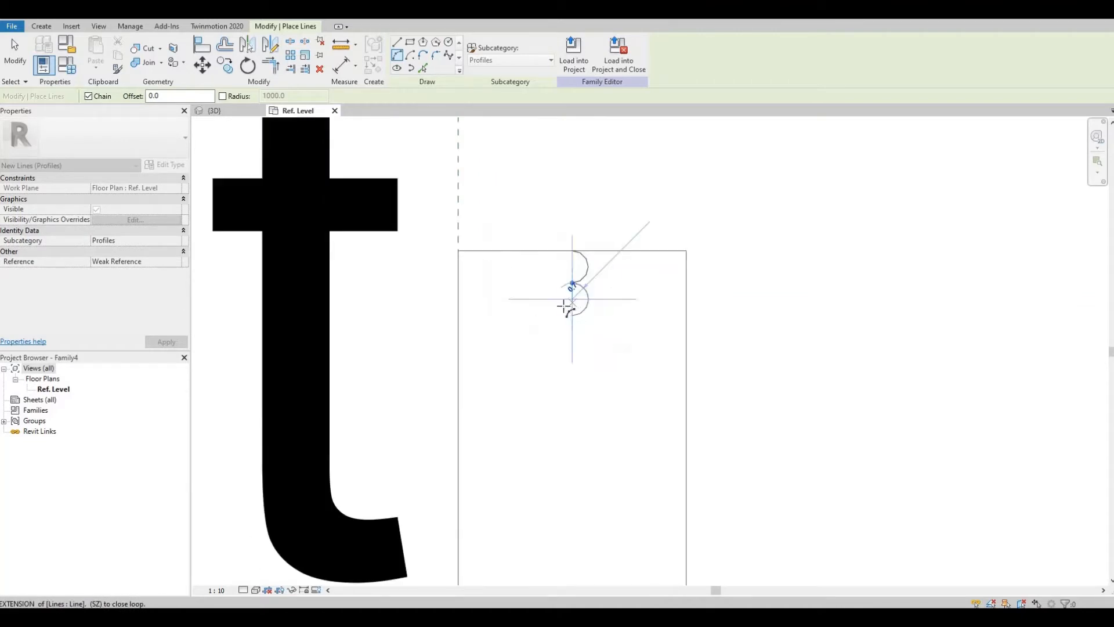
scroll(567, 304, "up", 1)
scroll(579, 297, "up", 3)
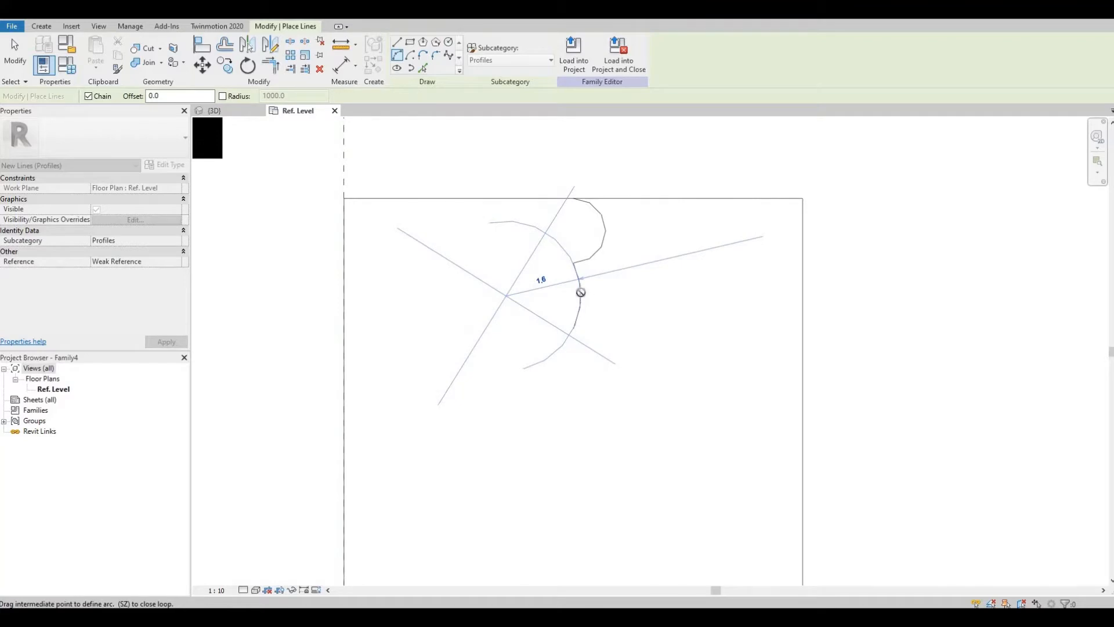
left_click(581, 291)
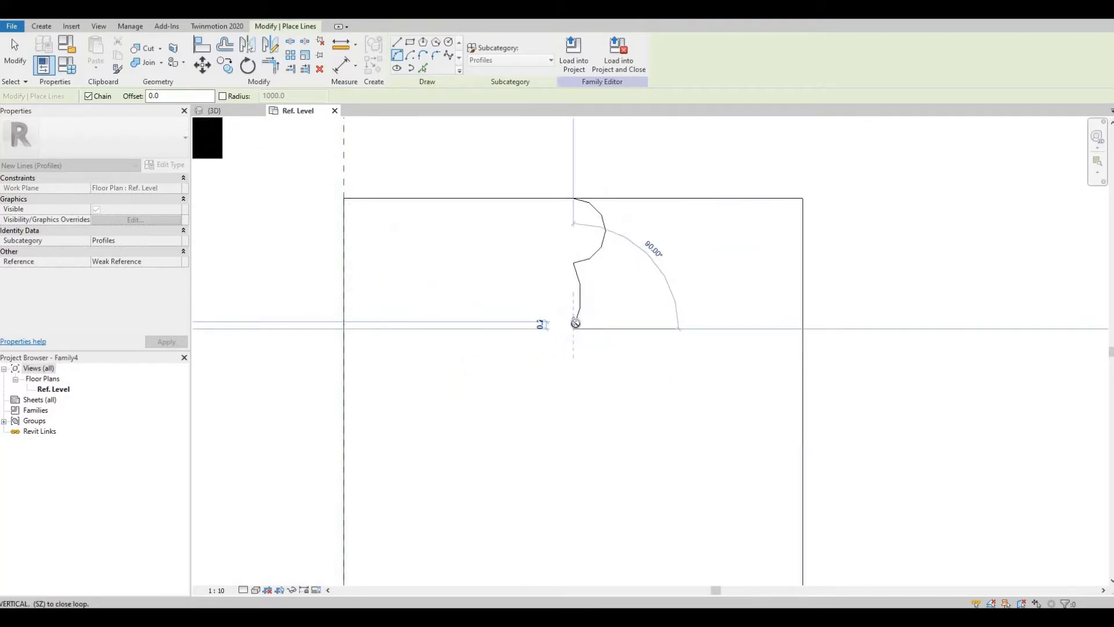
Step: Continue the profile with straight line segments running down to a vertical edge
left_click(397, 42)
left_click(542, 410)
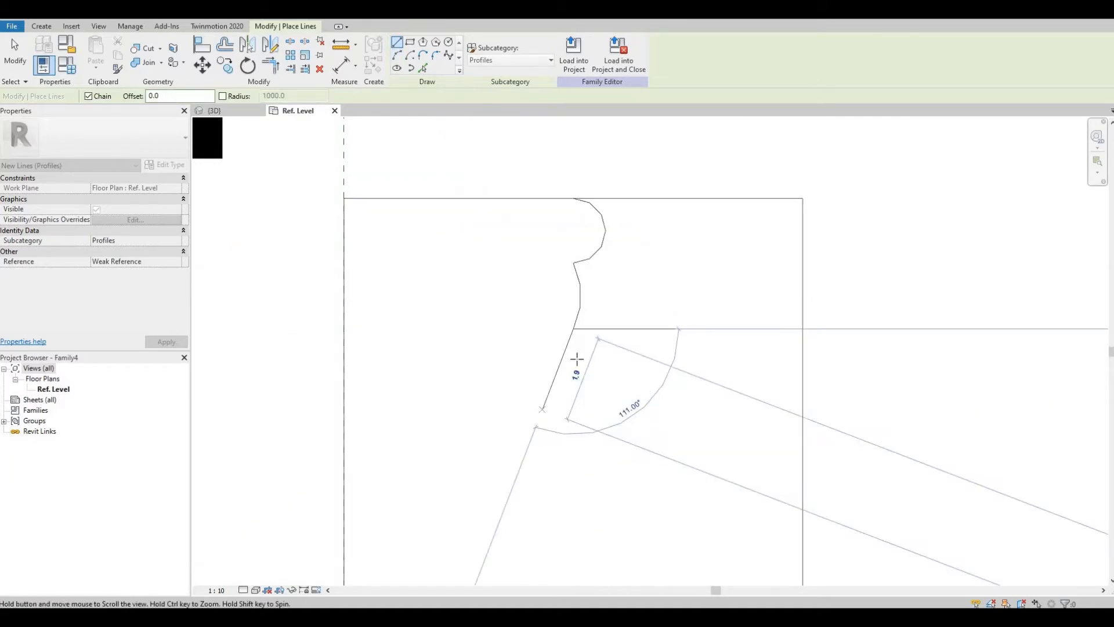
middle_click_drag(577, 359, 590, 378)
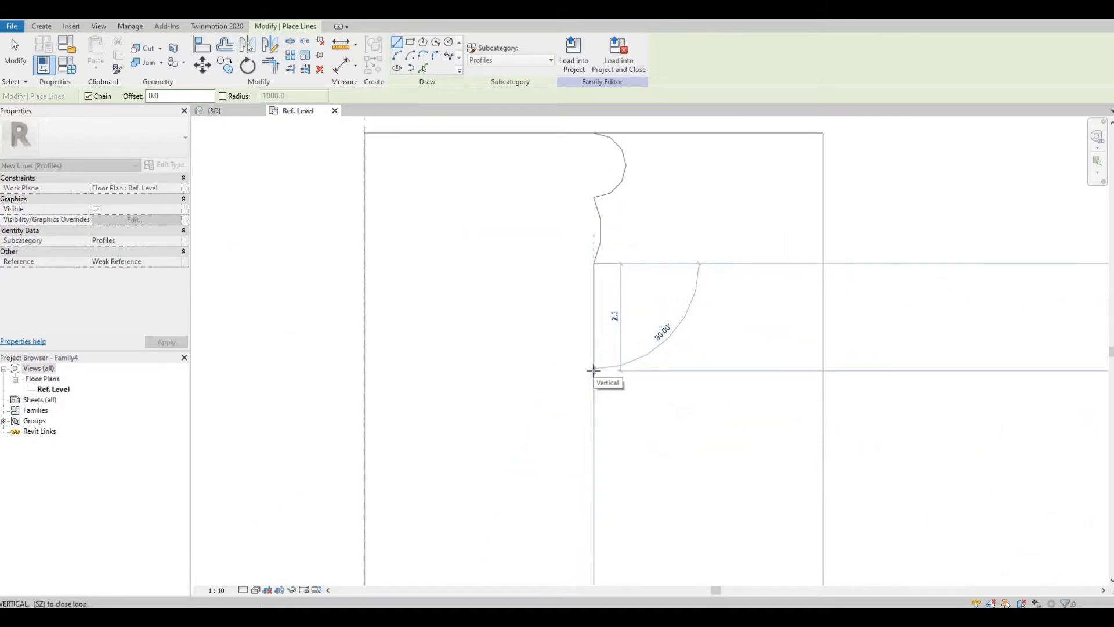
left_click(593, 370)
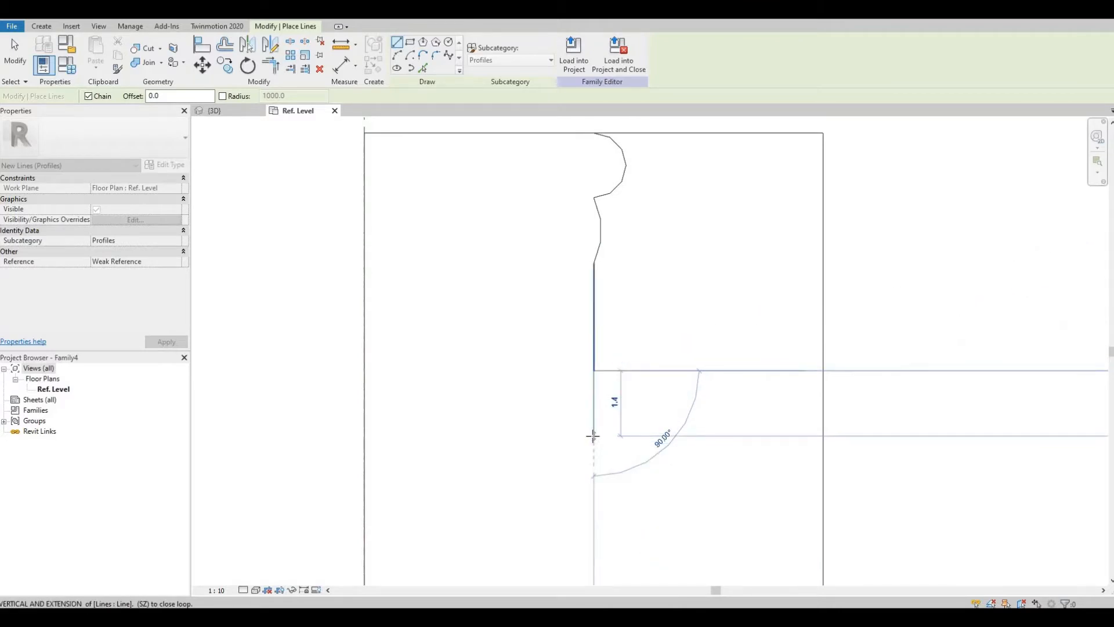
Step: Sketch two more arcs further down the profile edge to form a double-bead moulding detail
middle_click_drag(595, 435, 583, 312)
scroll(583, 312, "down", 2)
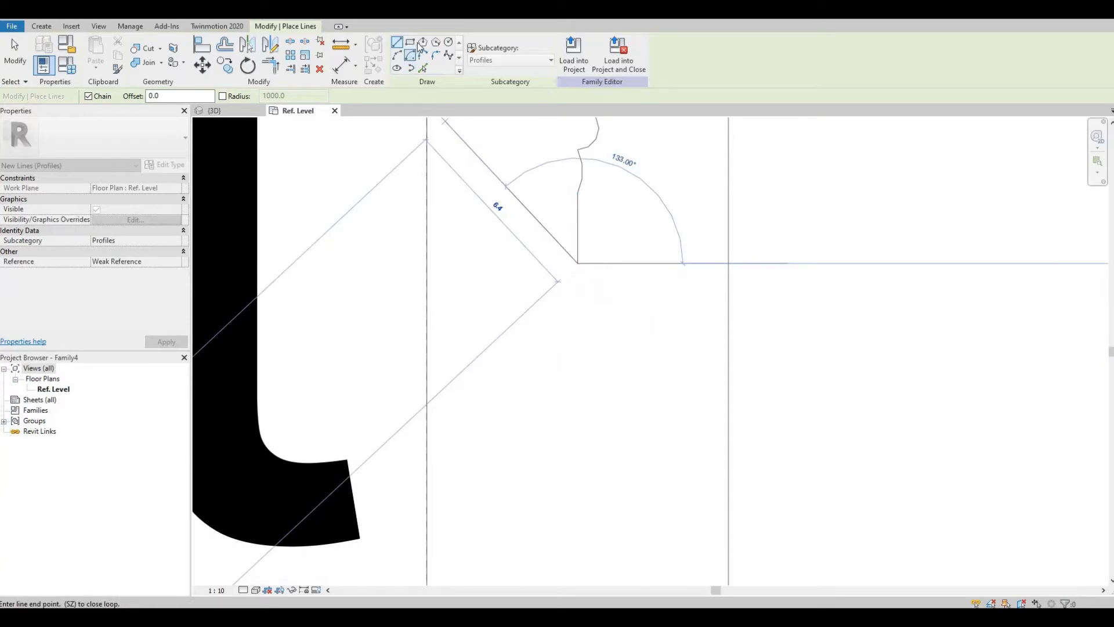
left_click(398, 56)
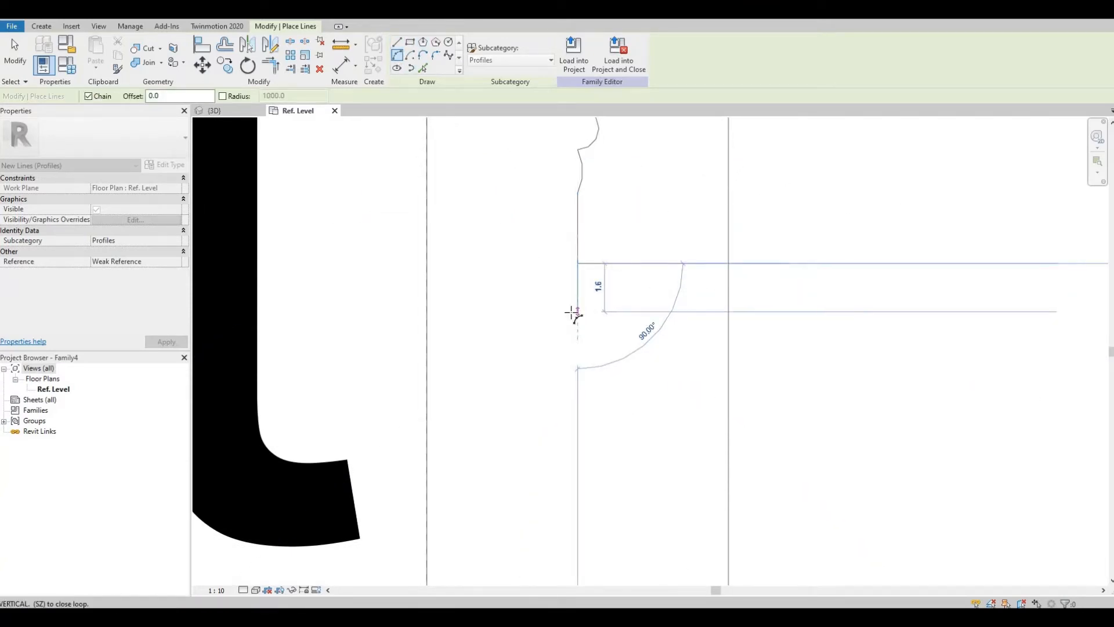
left_click(574, 306)
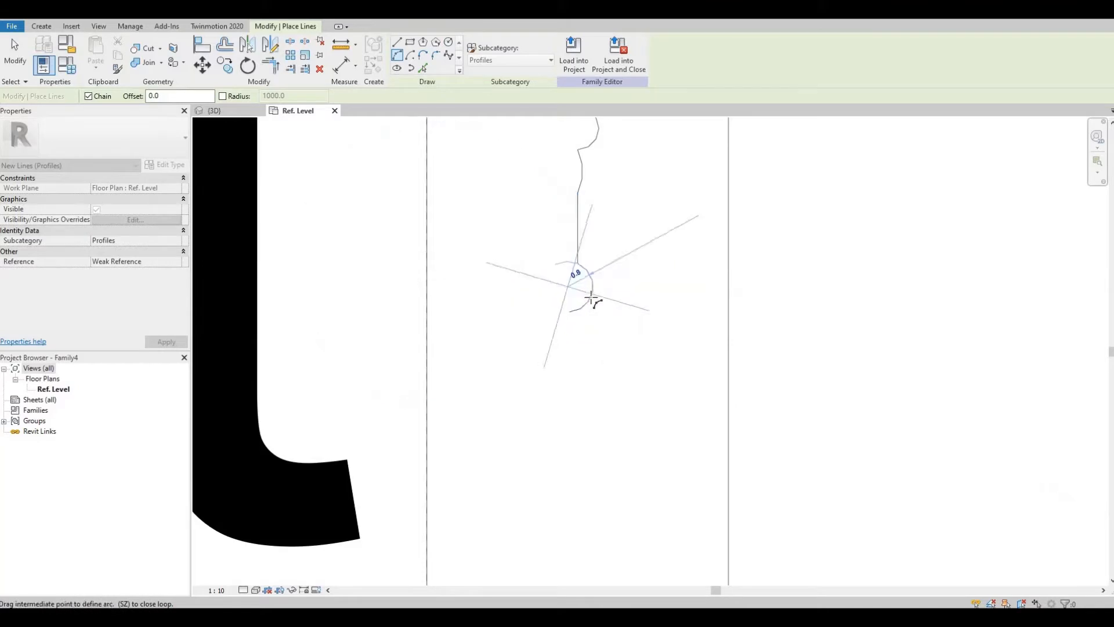
left_click(577, 328)
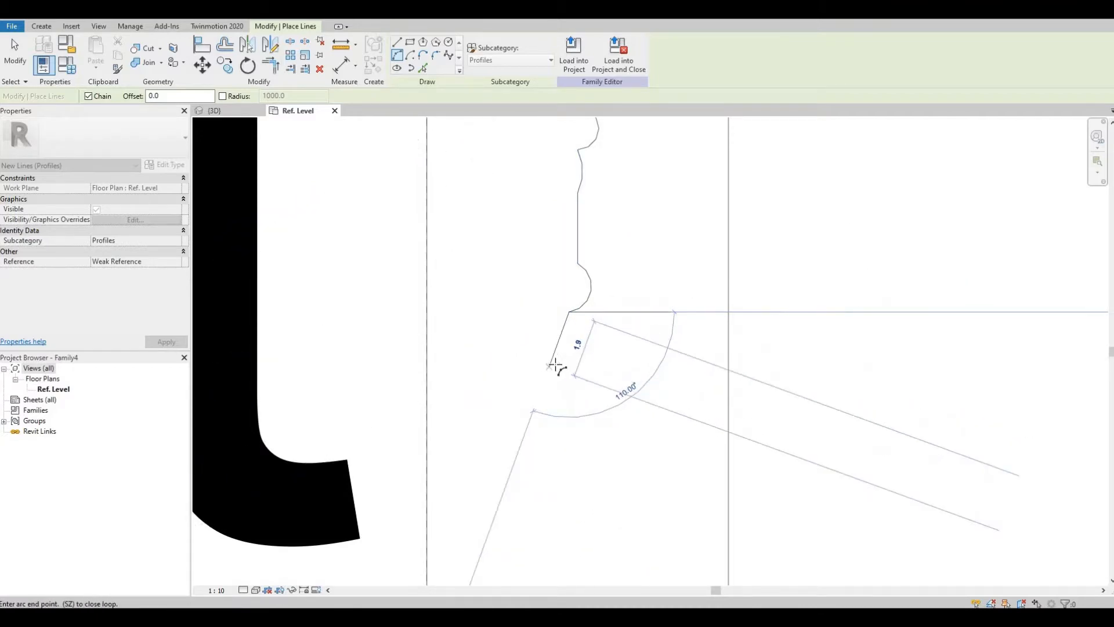
left_click(554, 364)
left_click(576, 357)
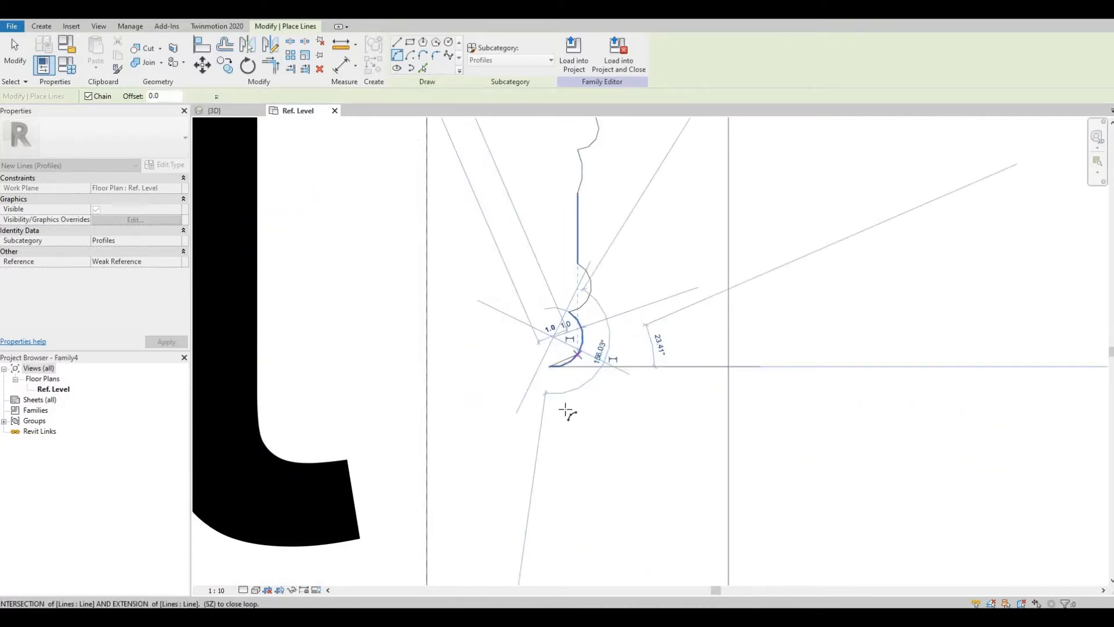
Step: Draw a long, slightly slanted line from the beads down toward the base of the profile
middle_click_drag(565, 408, 472, 164)
scroll(558, 300, "down", 1)
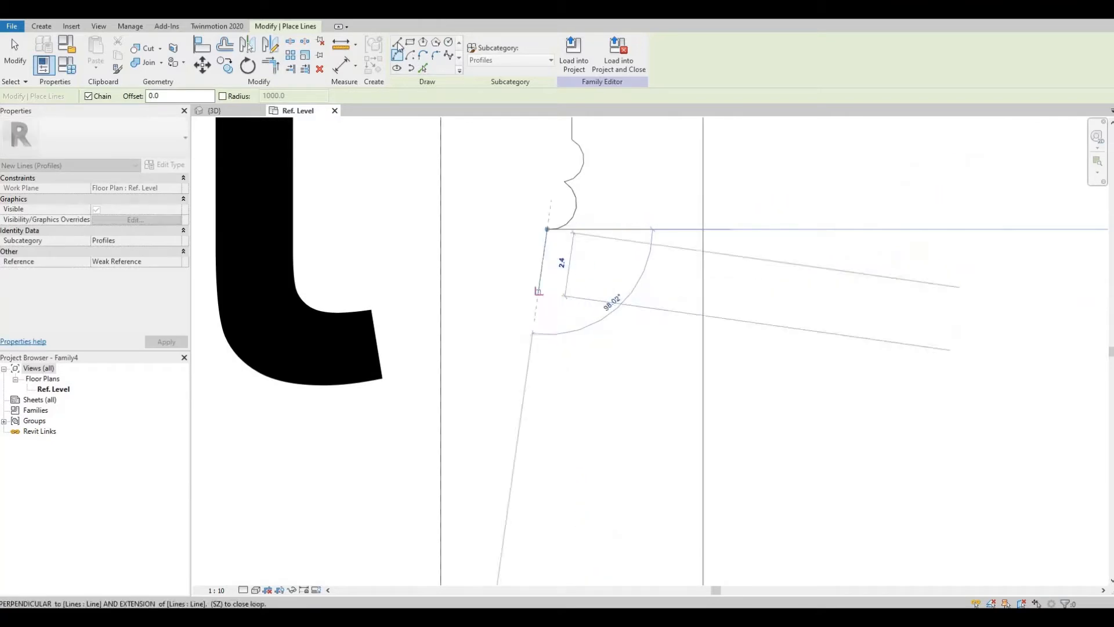
left_click(397, 42)
middle_click_drag(548, 392, 531, 304)
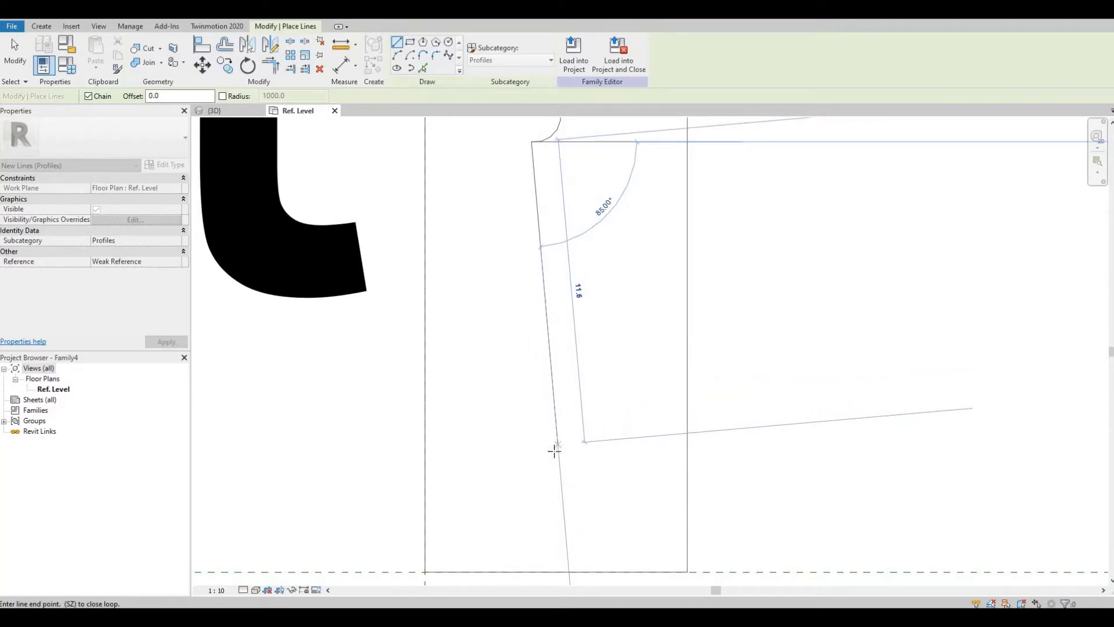
left_click(554, 464)
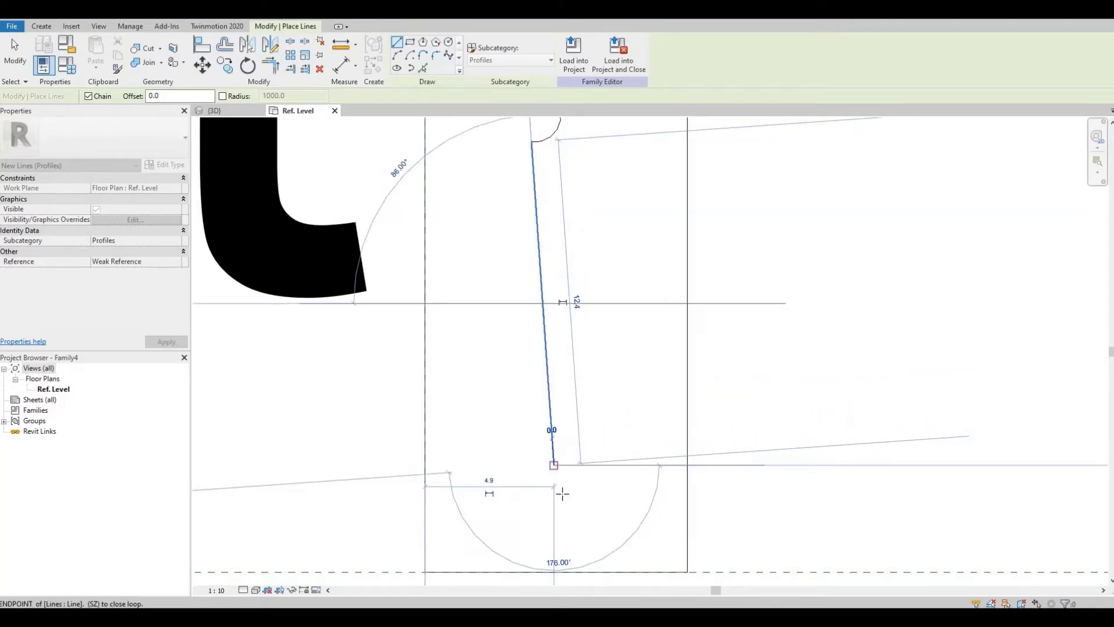
Step: Try to draw a short horizontal step at the lower end of the slanted line
middle_click_drag(562, 493, 535, 339)
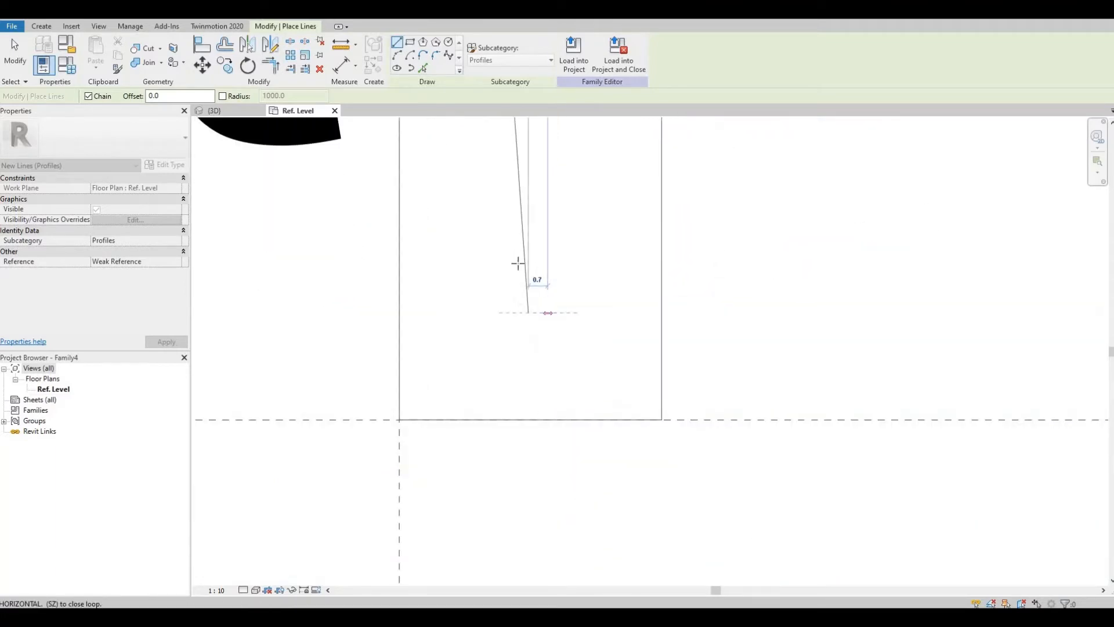
scroll(531, 279, "up", 1)
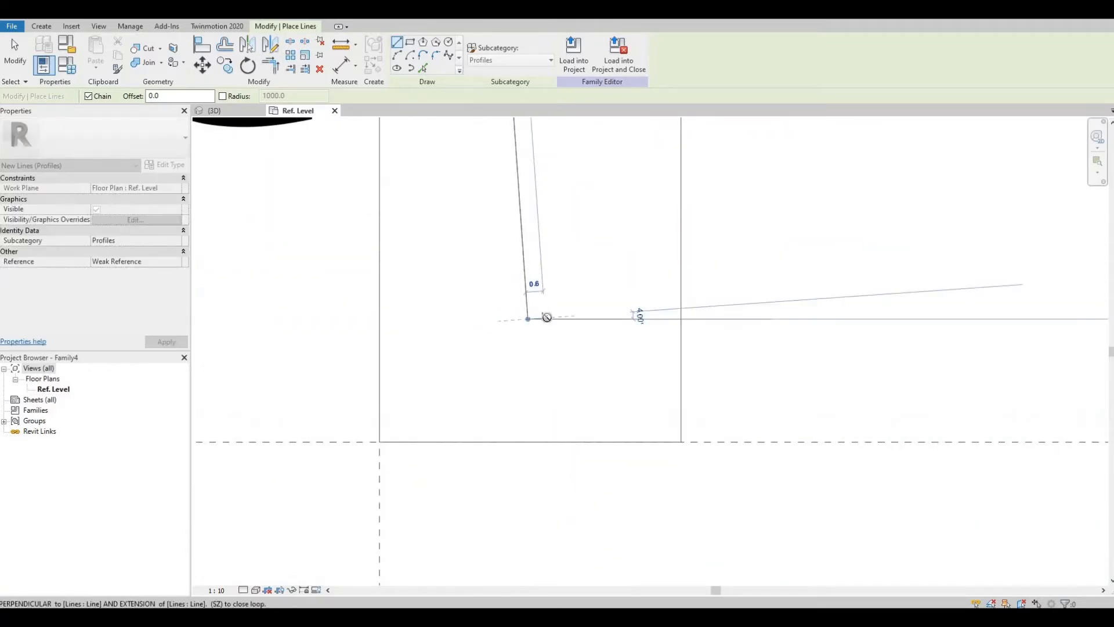
left_click(548, 318)
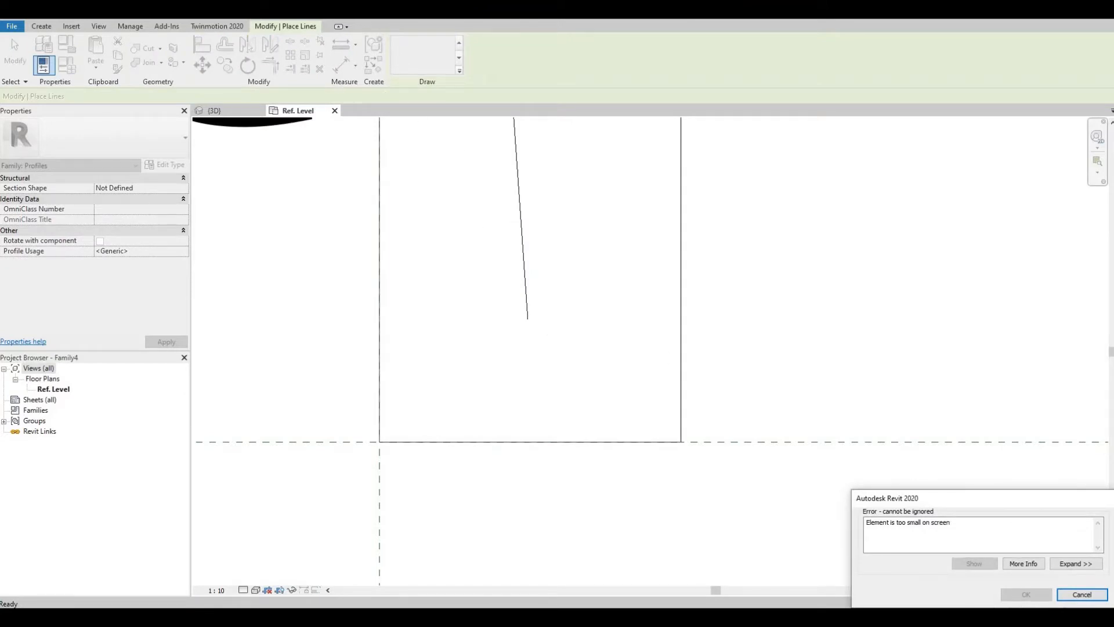
left_click(1082, 595)
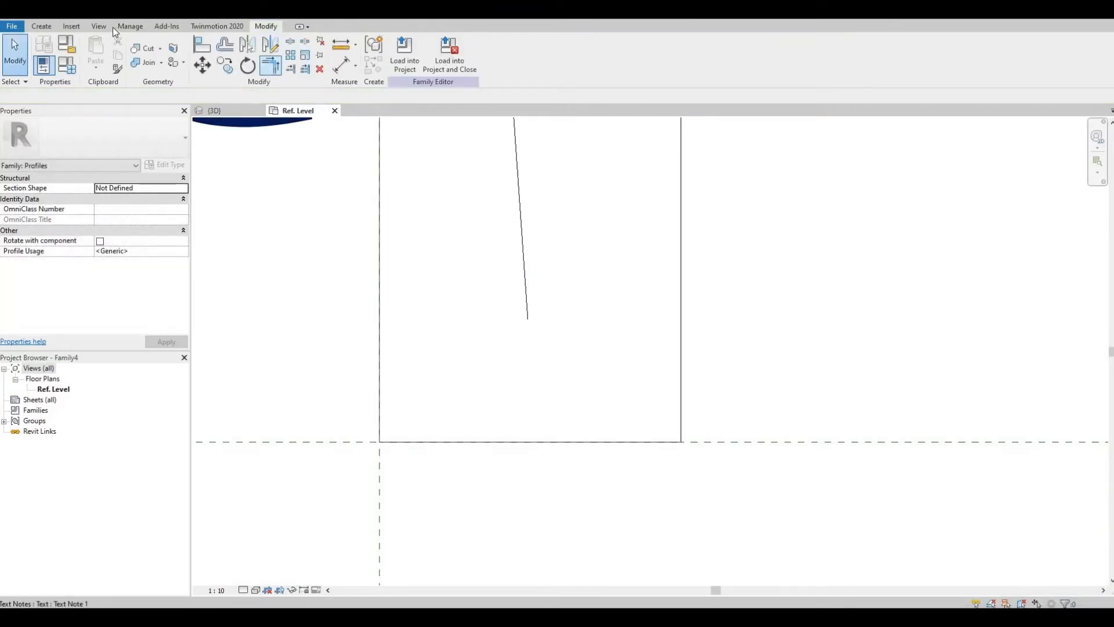
Step: Retry the short horizontal step with a fresh Line command
left_click(42, 26)
left_click(91, 52)
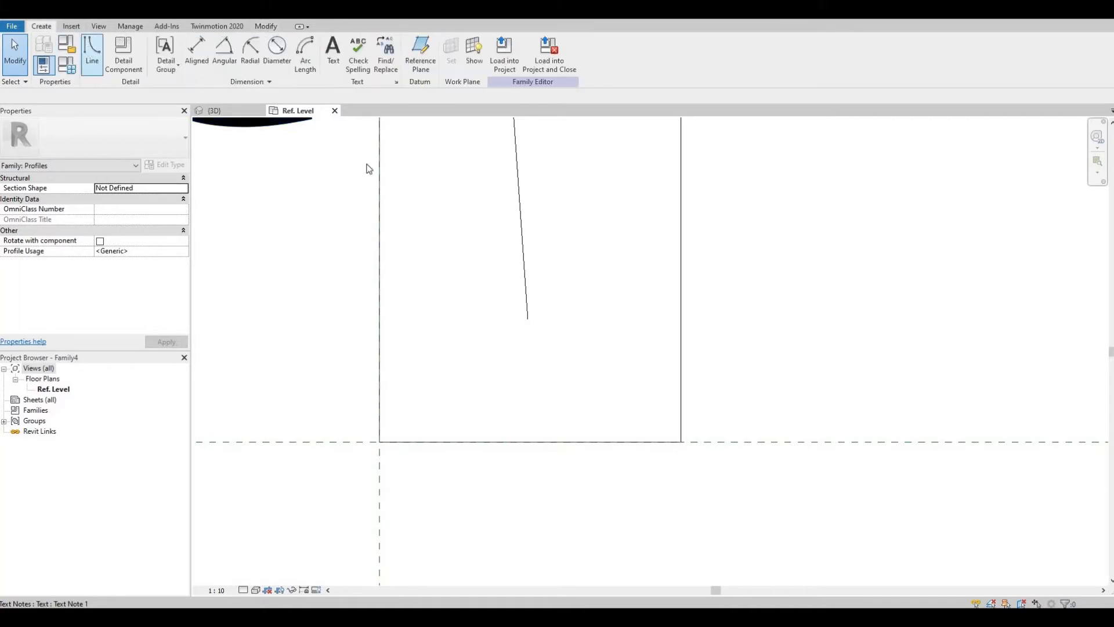
left_click(539, 318)
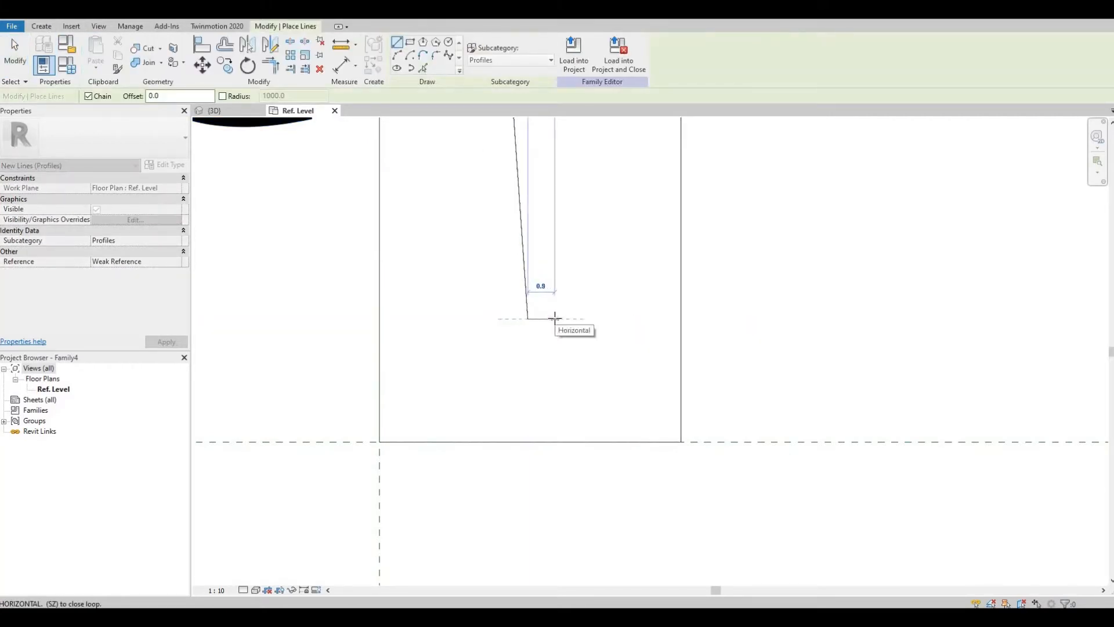
left_click(550, 319)
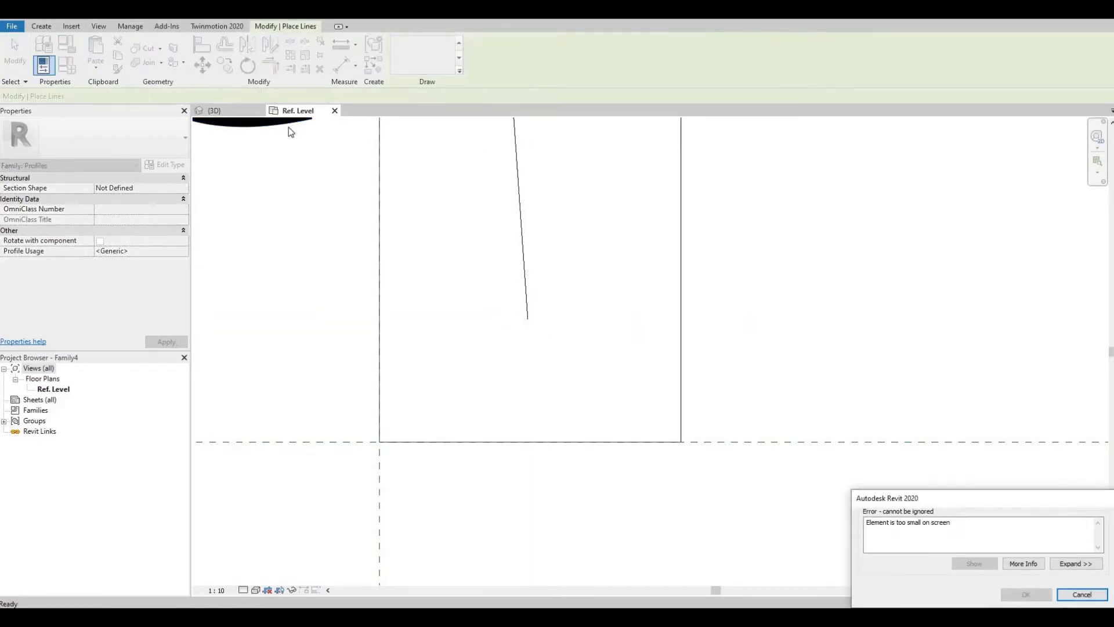
key("Escape")
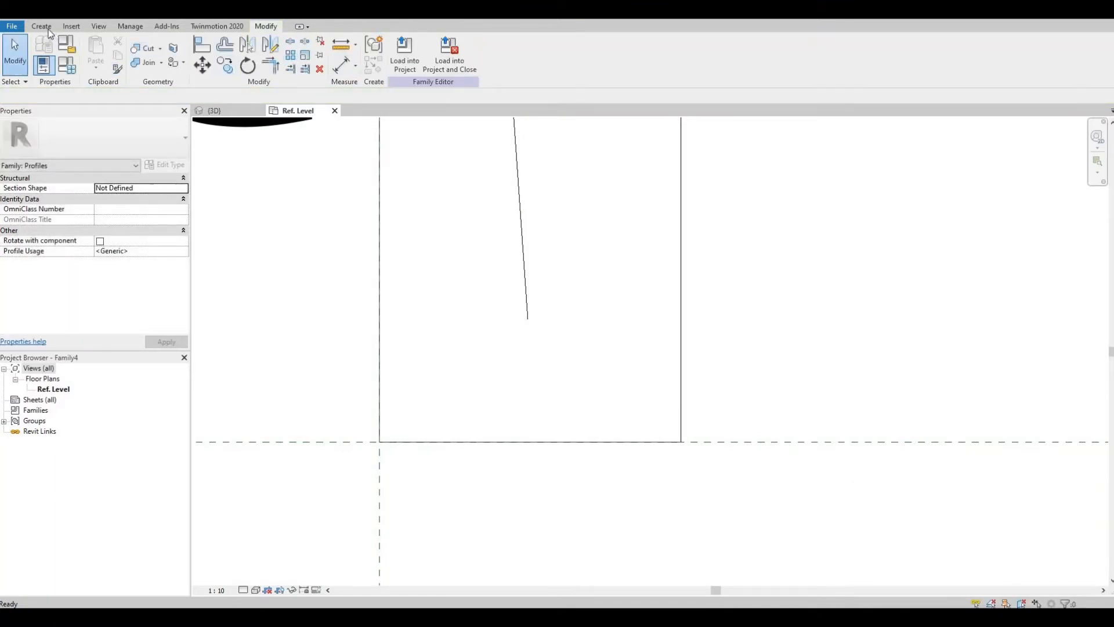
Step: Draw a short horizontal step from the slanted line's end and a vertical line down to the reference level
left_click(42, 26)
left_click(96, 47)
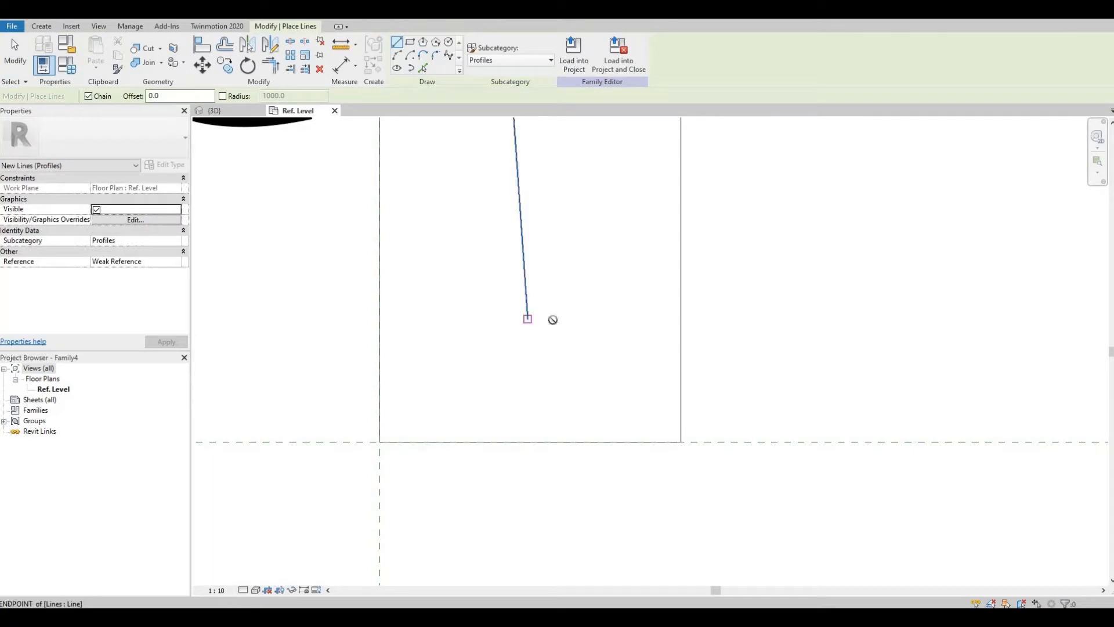
left_click(552, 319)
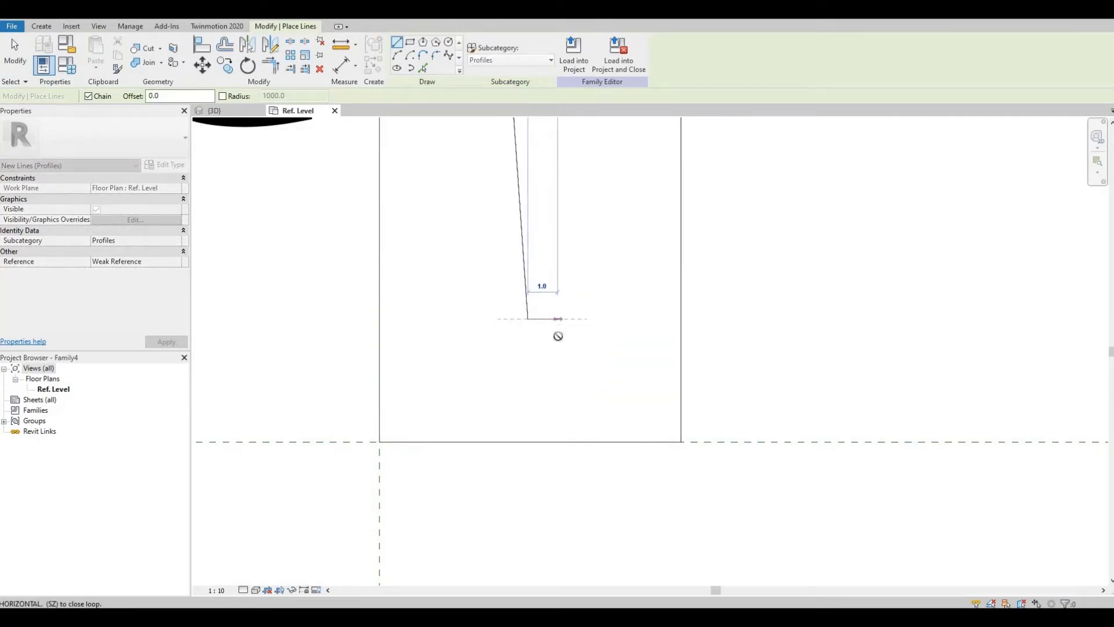
left_click(558, 331)
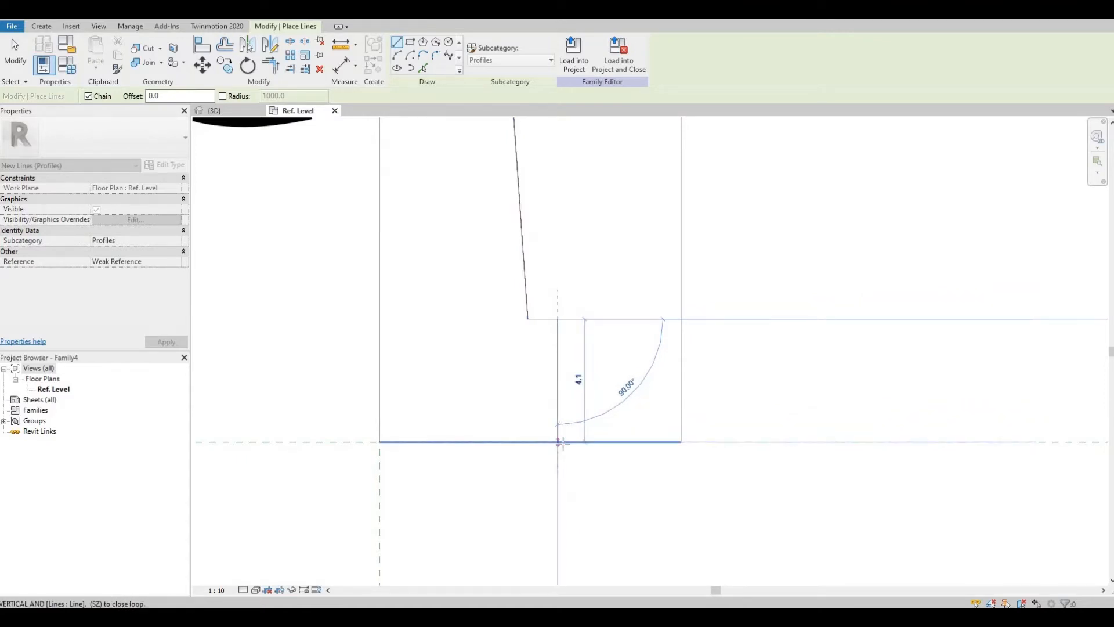
left_click(559, 442)
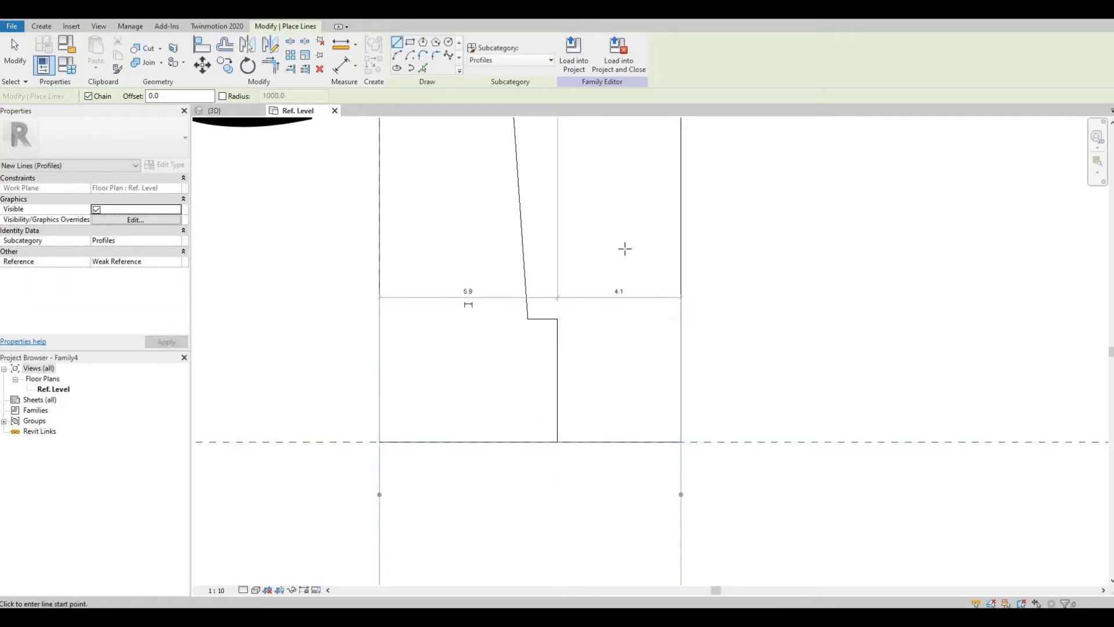
scroll(624, 249, "down", 2)
scroll(603, 313, "down", 1)
key("Escape")
key("Escape")
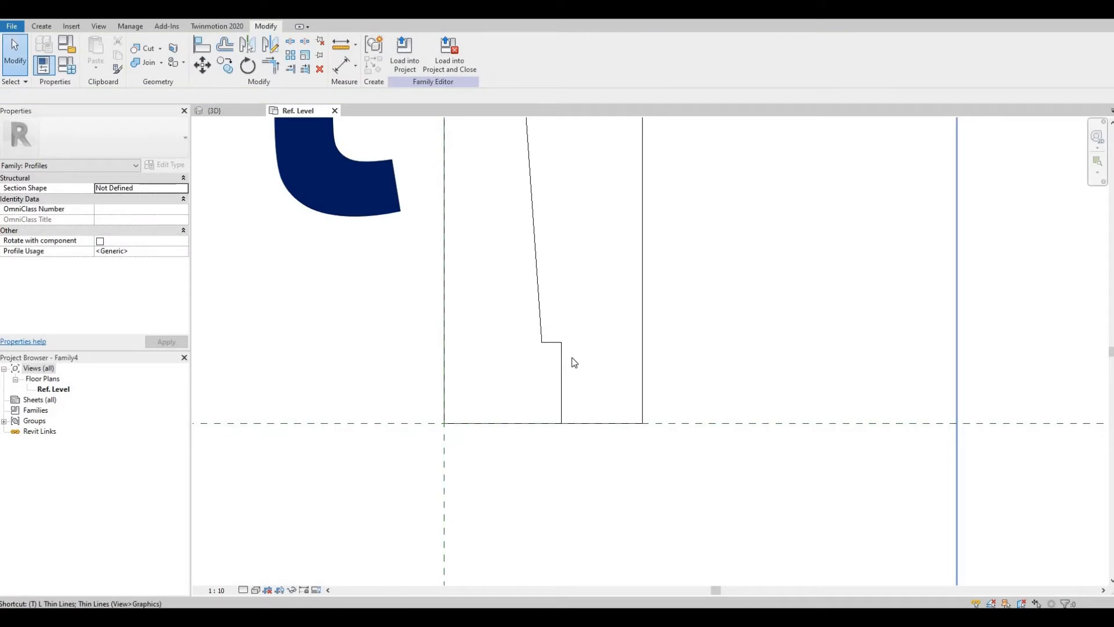
Step: Try to trim the profile's bottom edge against the new vertical line, then undo the edits
key("r")
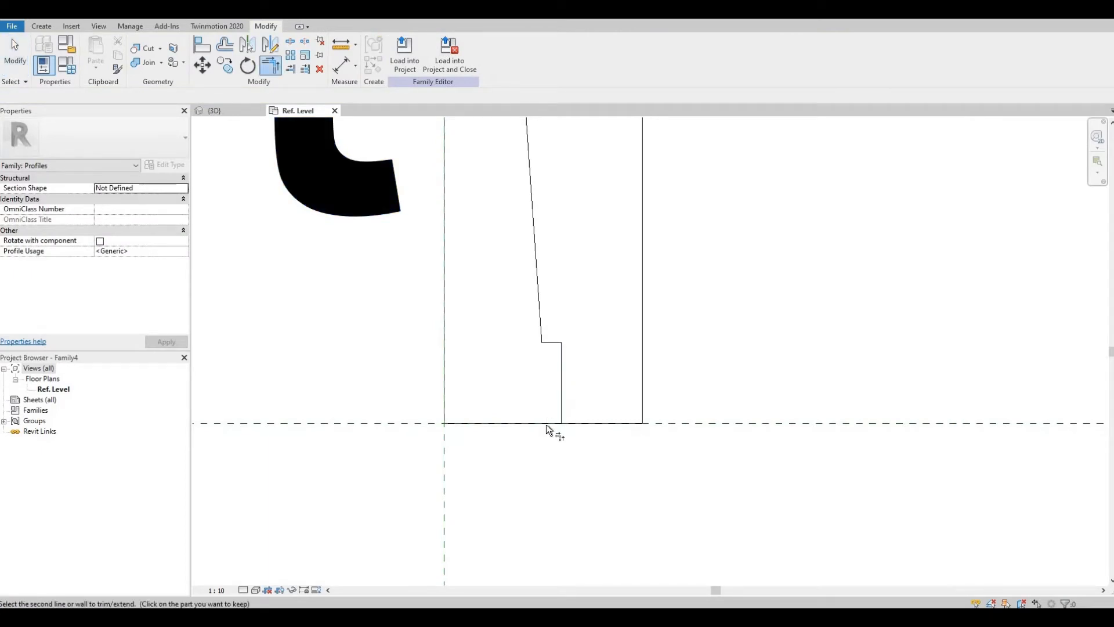
left_click(546, 424)
middle_click_drag(609, 161, 599, 401)
scroll(598, 401, "down", 1)
scroll(550, 198, "up", 2)
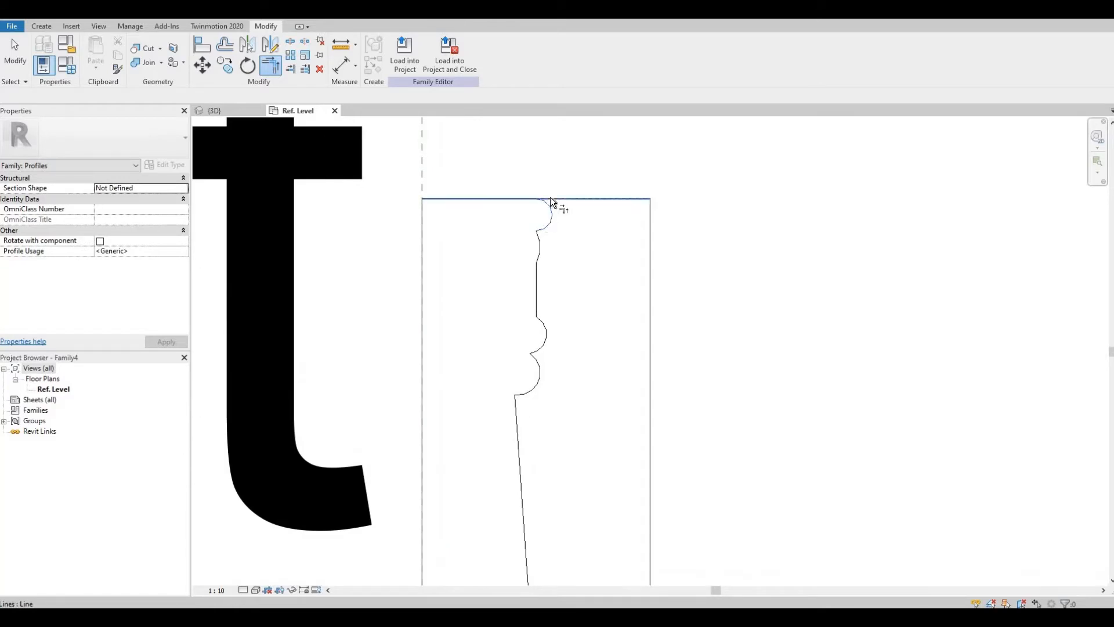
key("ctrl+z")
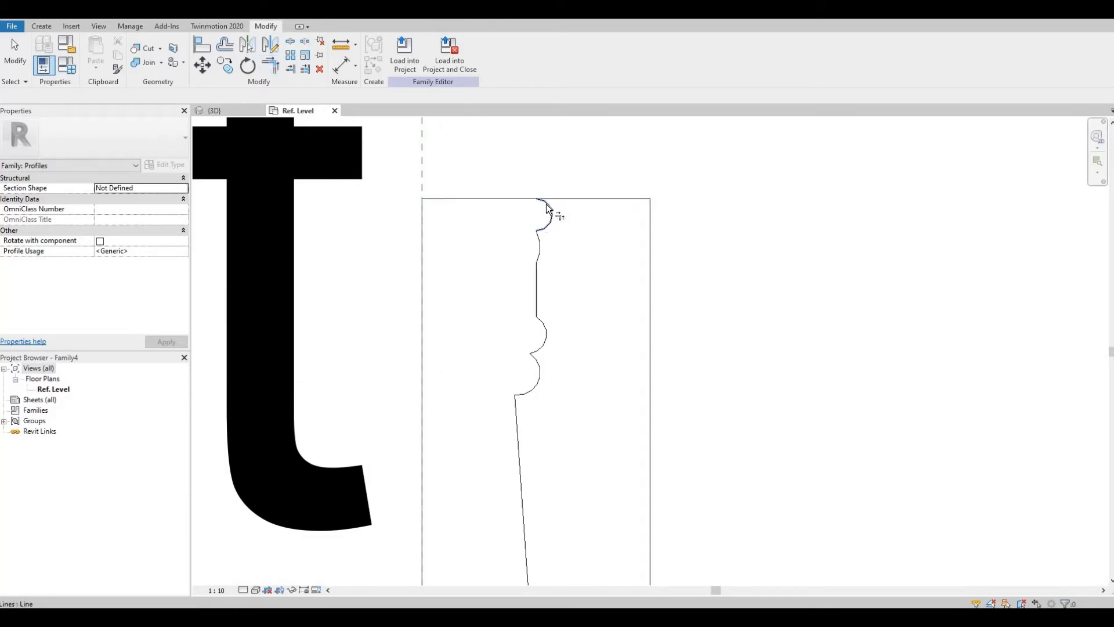
key("ctrl+z")
key("ctrl+z")
key("ctrl+z")
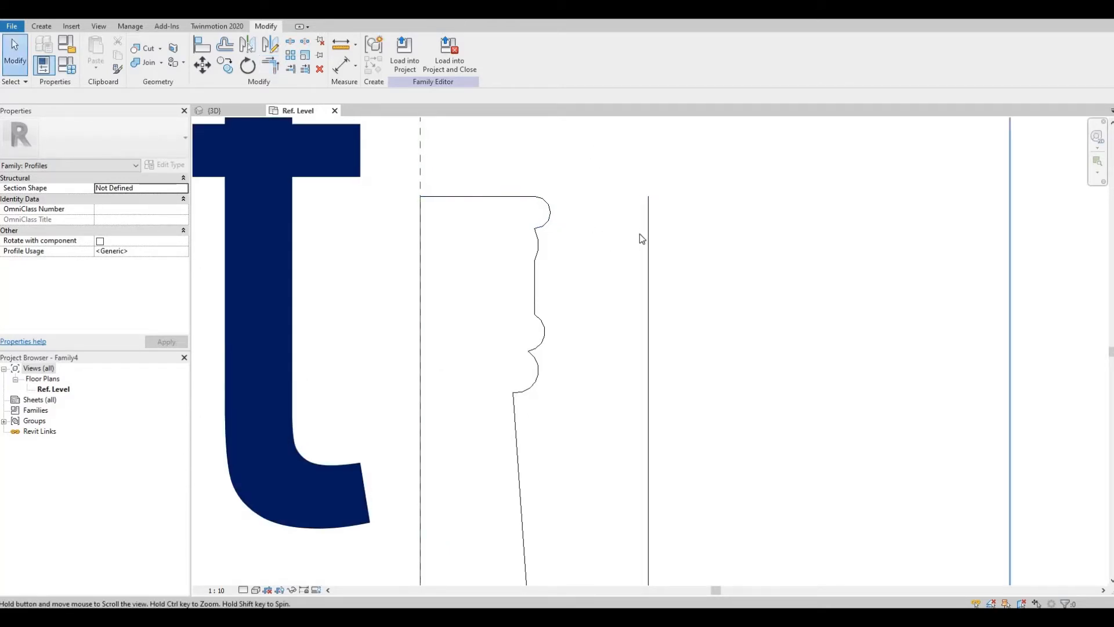
Step: Delete the leftover right edge of the original rectangle so only the closed moulding outline remains
left_click(621, 221)
middle_click_drag(677, 302, 681, 92)
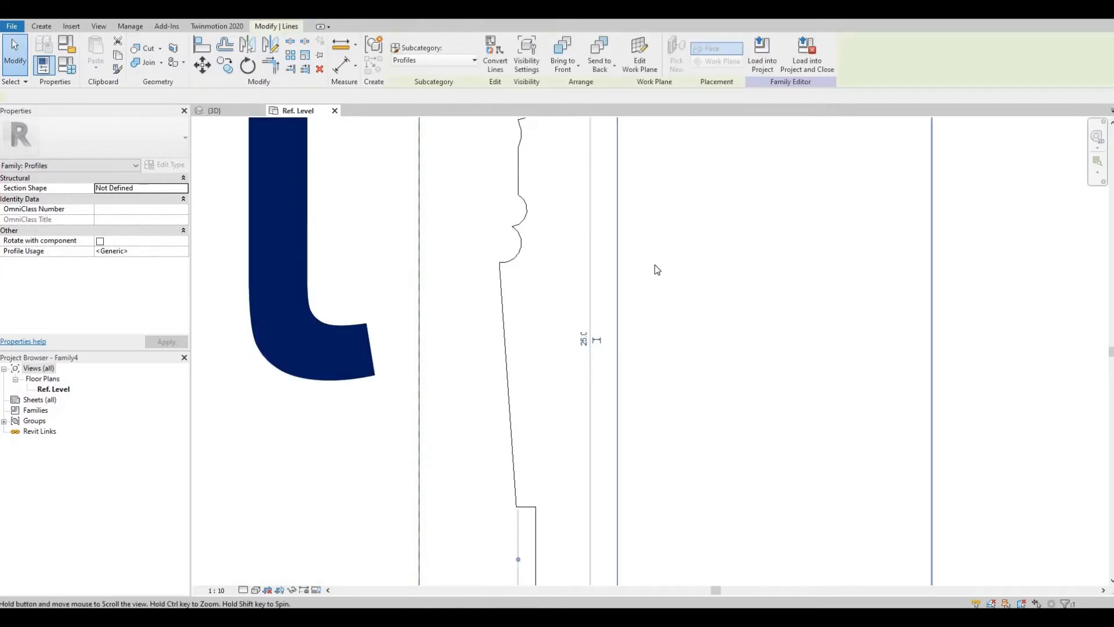
scroll(660, 260, "down", 1)
key("Delete")
middle_click_drag(600, 405, 599, 468)
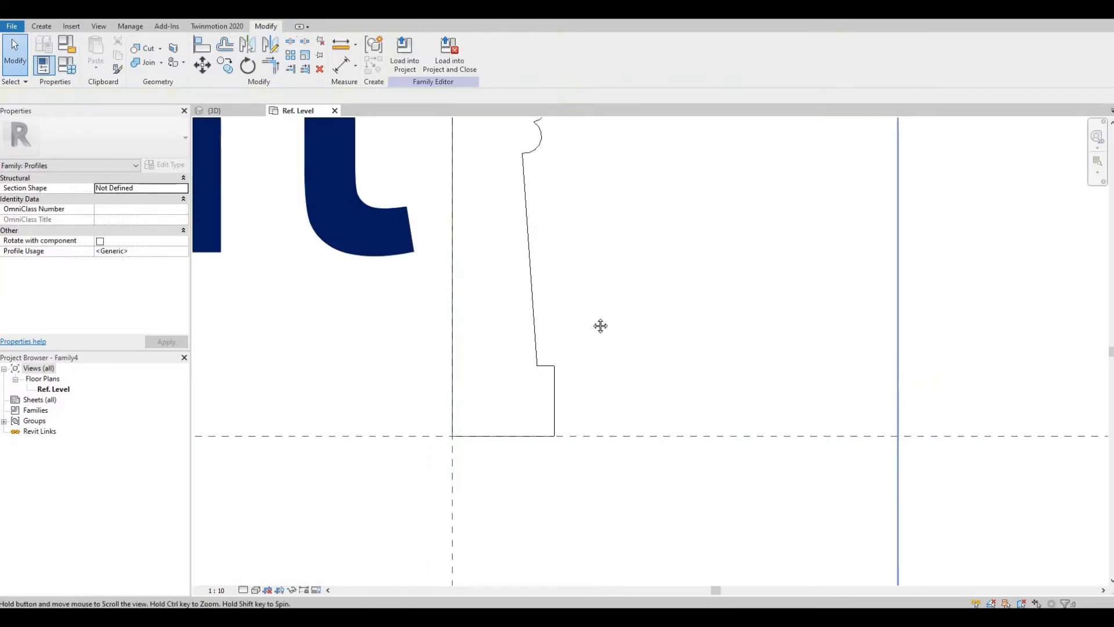
middle_click_drag(600, 326, 592, 452)
scroll(600, 308, "down", 3)
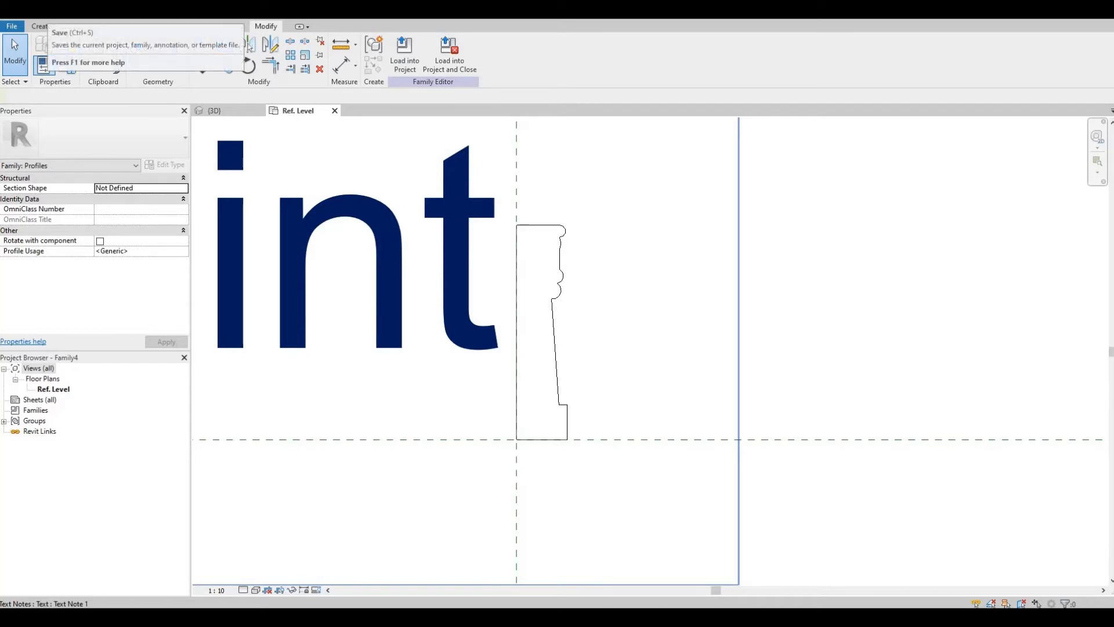
Step: Save the family as Profile.rfa and load it into the cabinet family, closing the profile editor
key("ctrl+s")
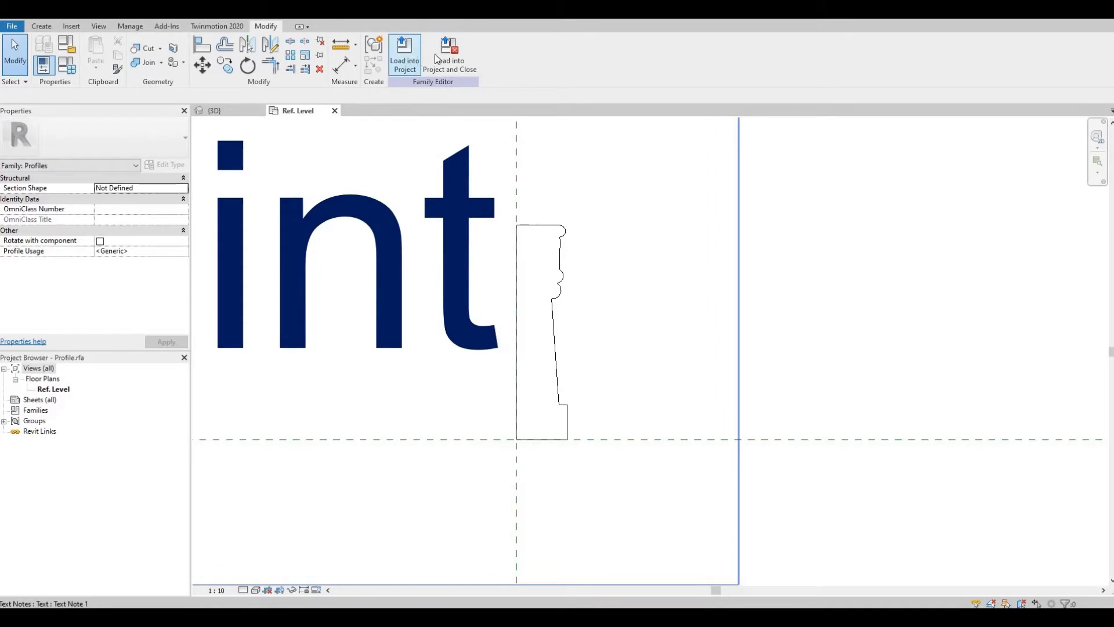
left_click(444, 58)
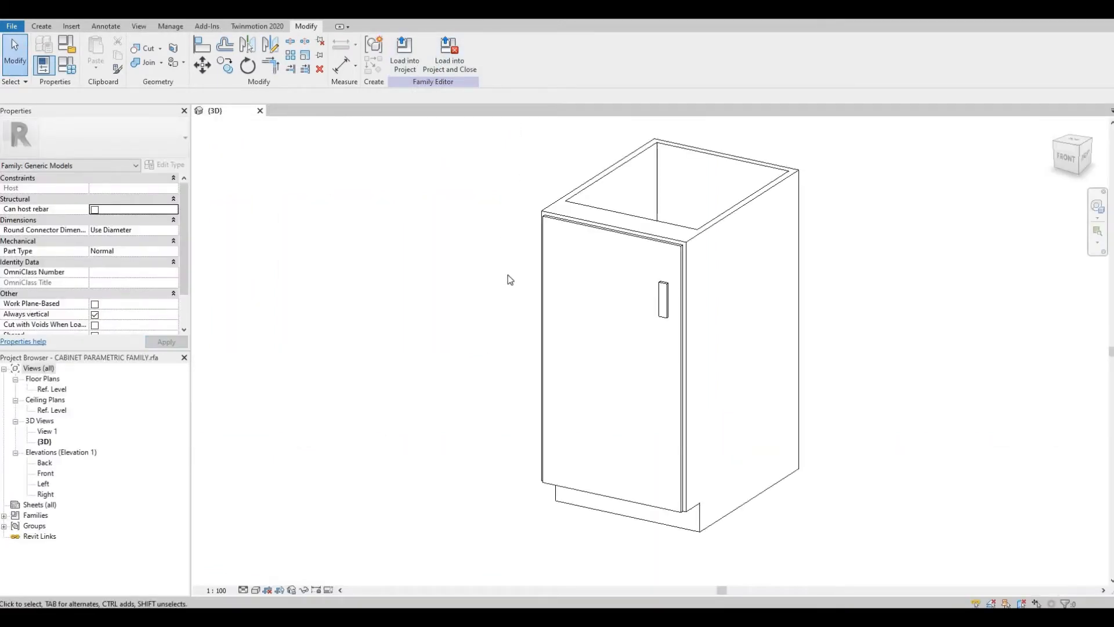
Step: Start a Void Sweep in the cabinet family
middle_click_drag(598, 298, 408, 240, "shift")
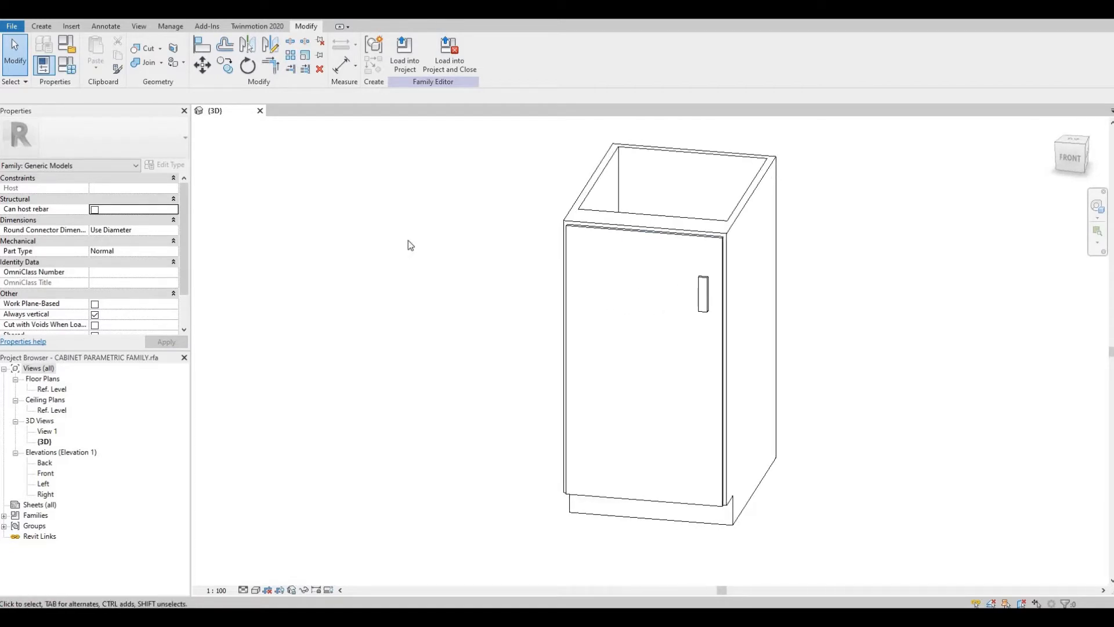
left_click(41, 27)
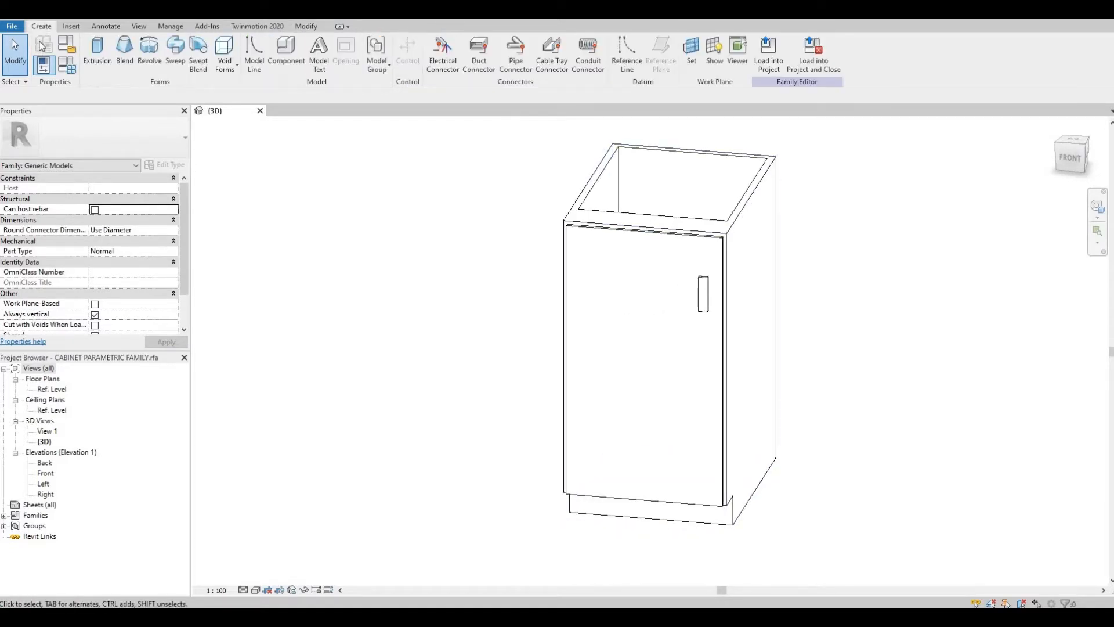
left_click(234, 74)
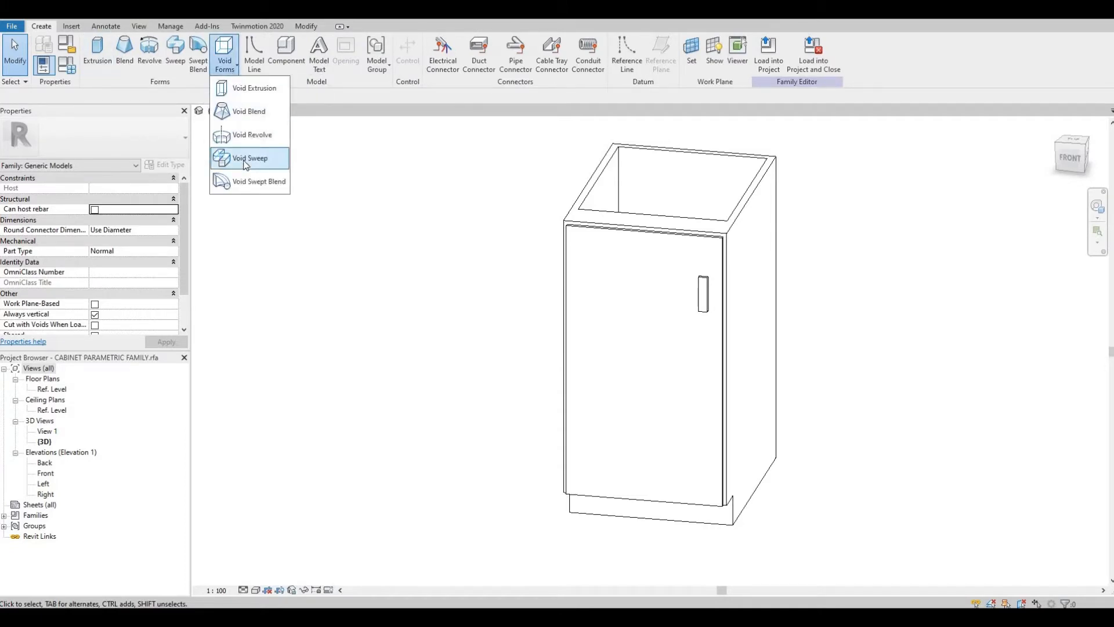
left_click(247, 159)
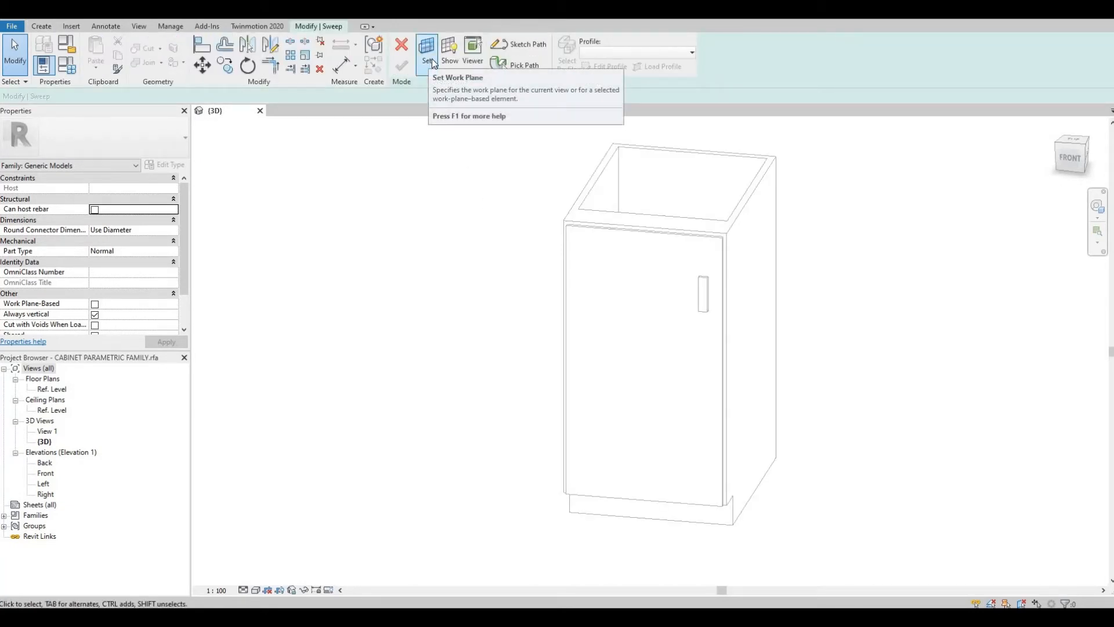
Step: Set the sweep's work plane by picking a plane on the cabinet's front
left_click(429, 58)
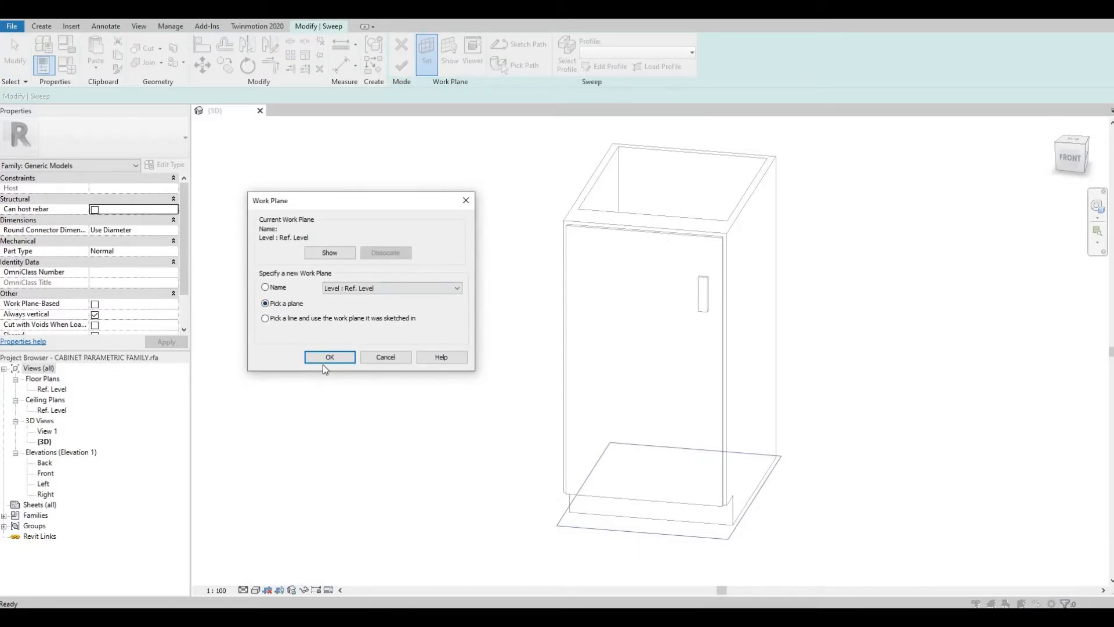
key("Return")
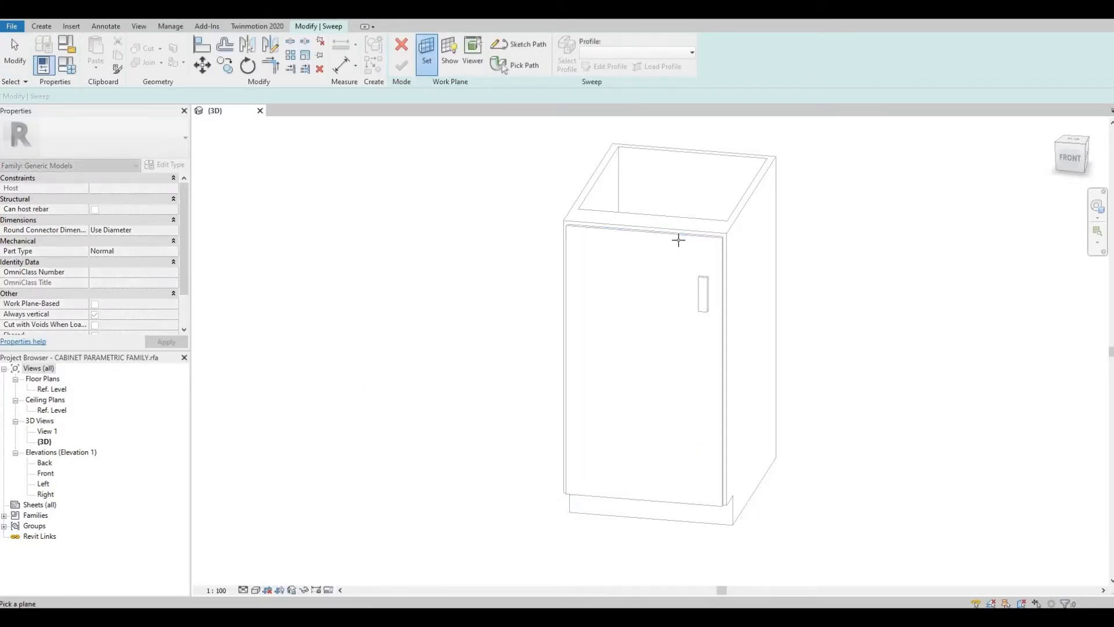
left_click(680, 246)
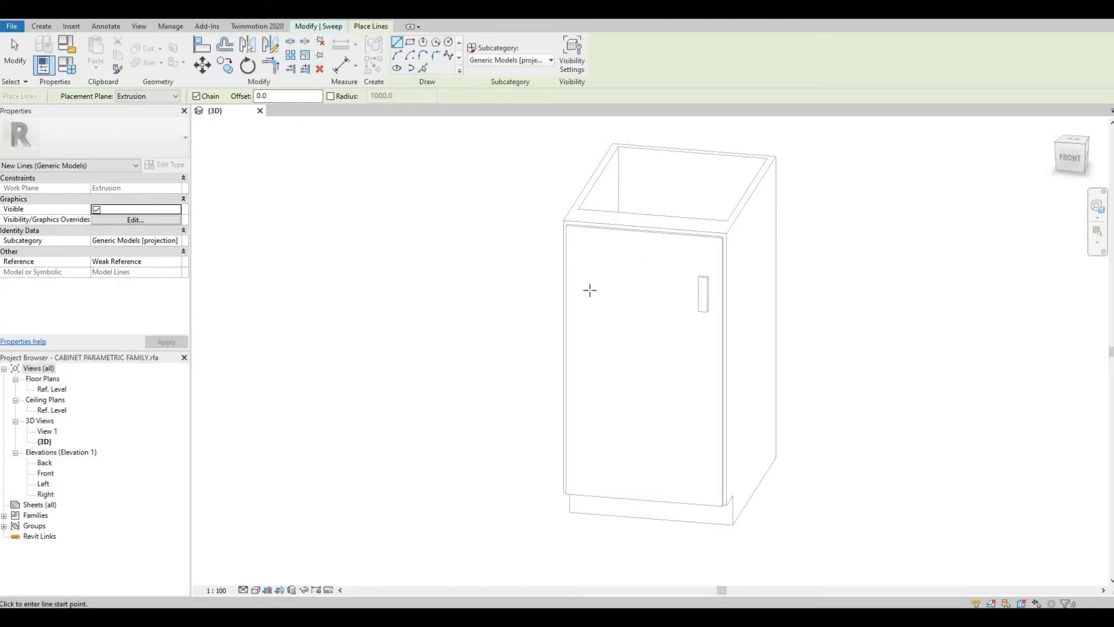
Step: Display the current work plane in the 3D view
middle_click_drag(589, 290, 480, 166, "shift")
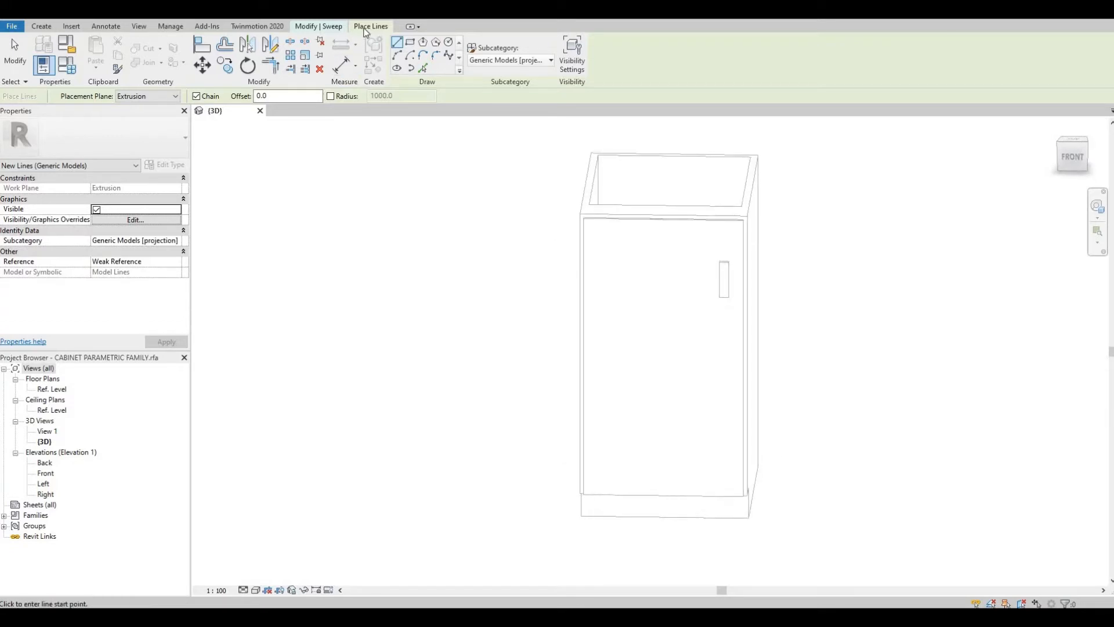
left_click(336, 27)
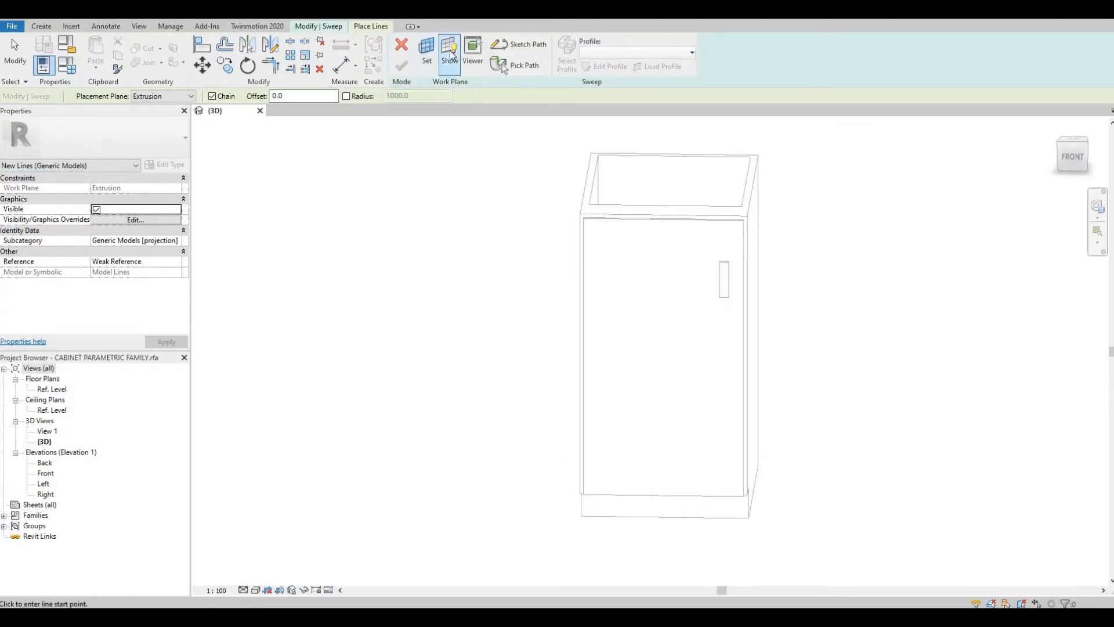
left_click(450, 54)
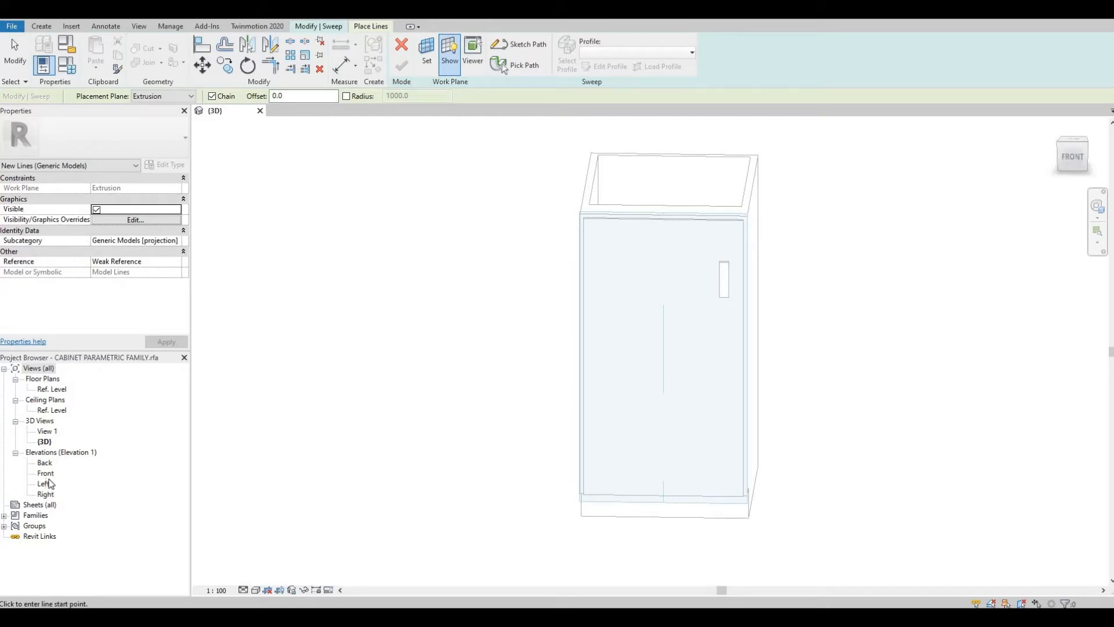
Step: Open the Front elevation and set the work plane to Reference Plane : Center (Front/Back)
double_click(47, 473)
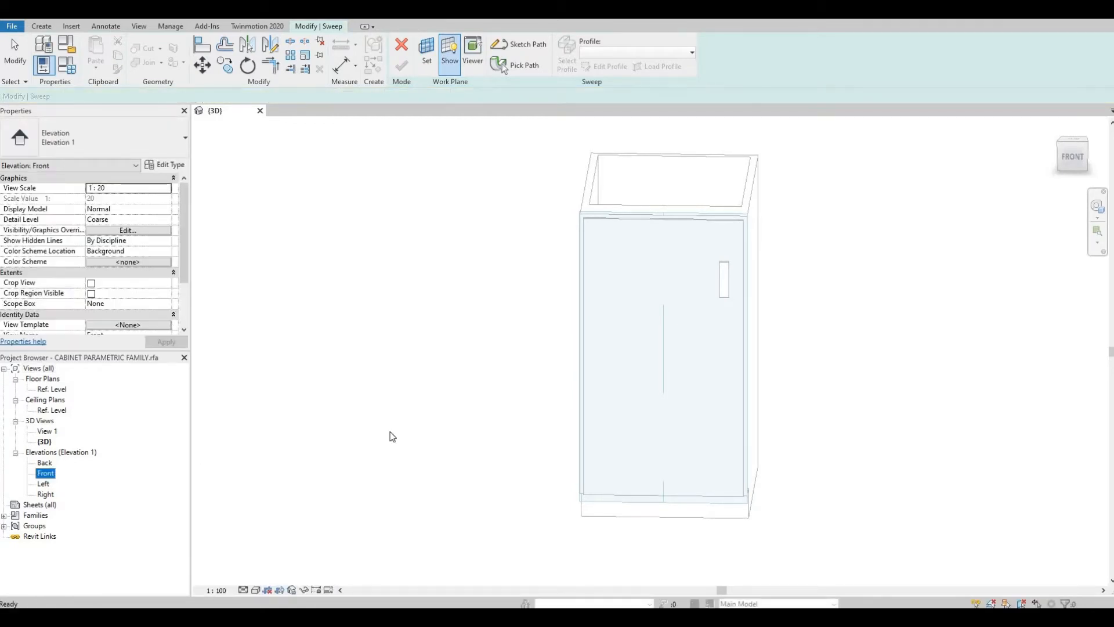
scroll(635, 399, "up", 5)
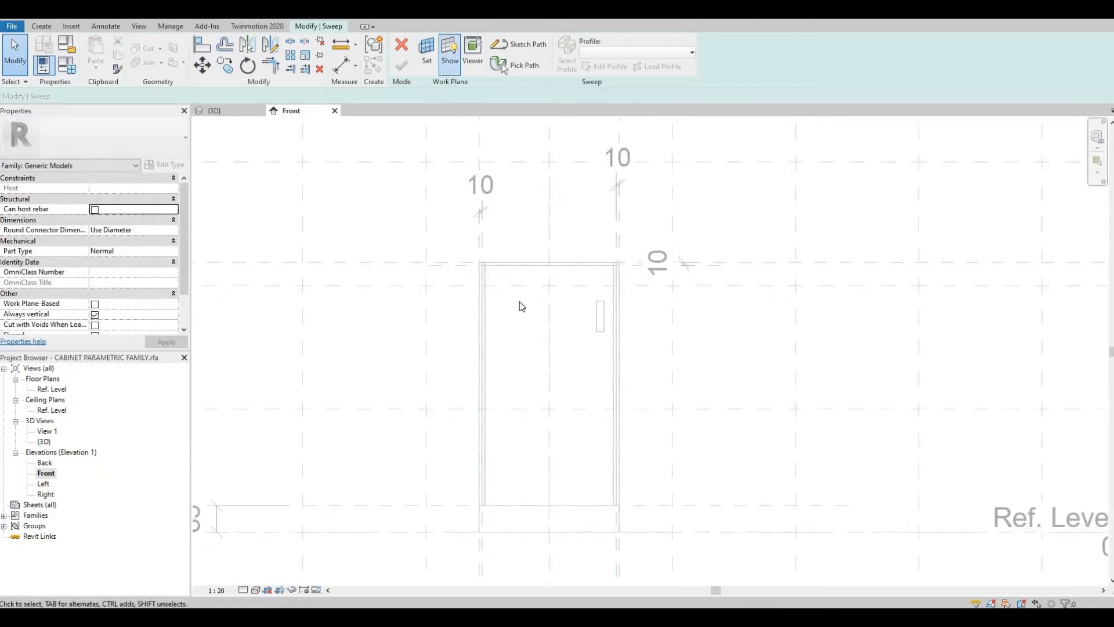
scroll(520, 301, "down", 5)
scroll(520, 327, "up", 5)
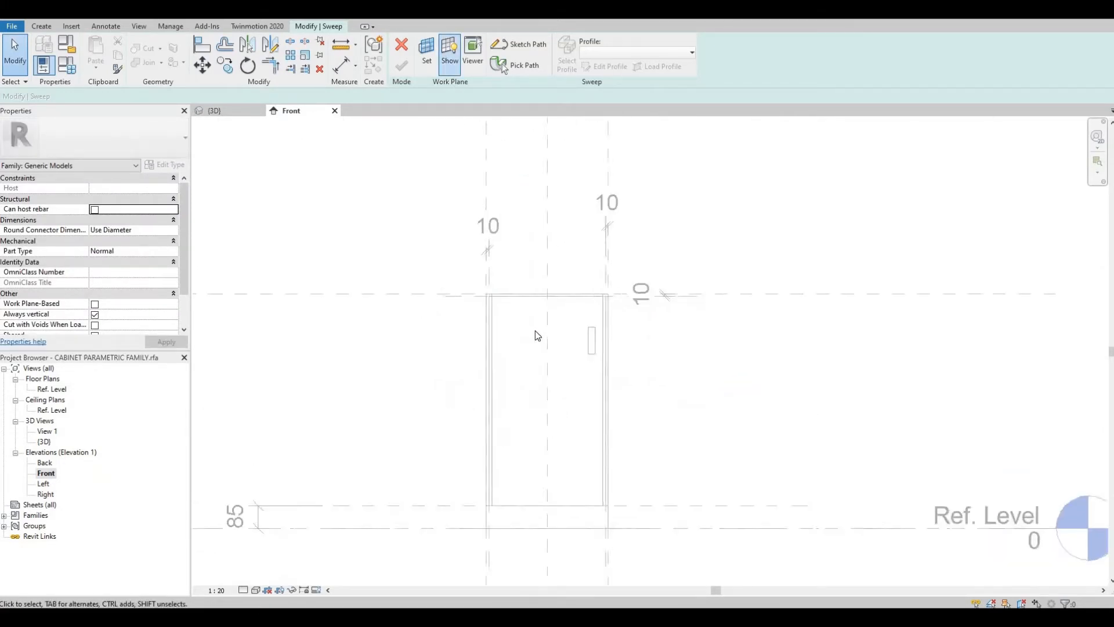
left_click(427, 58)
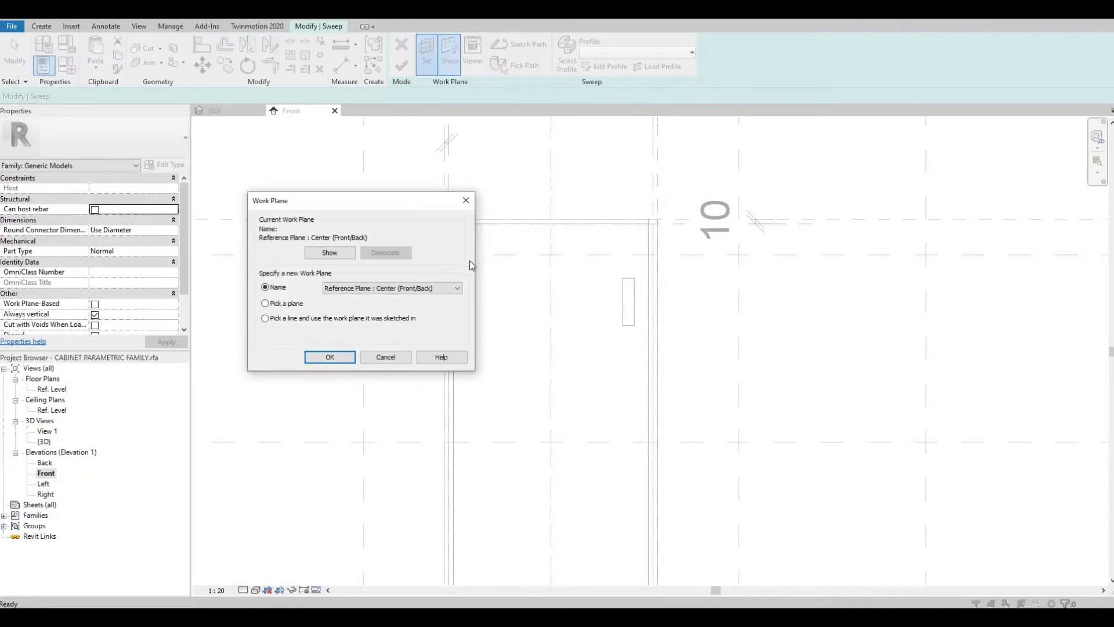
key("Return")
scroll(528, 250, "up", 4)
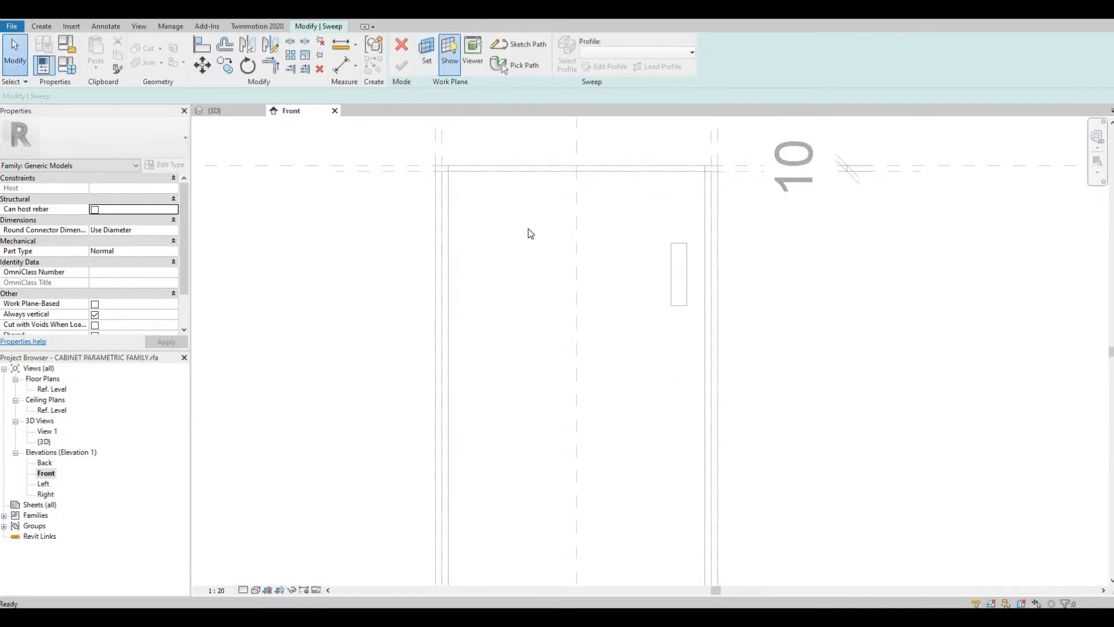
middle_click_drag(525, 215, 524, 202)
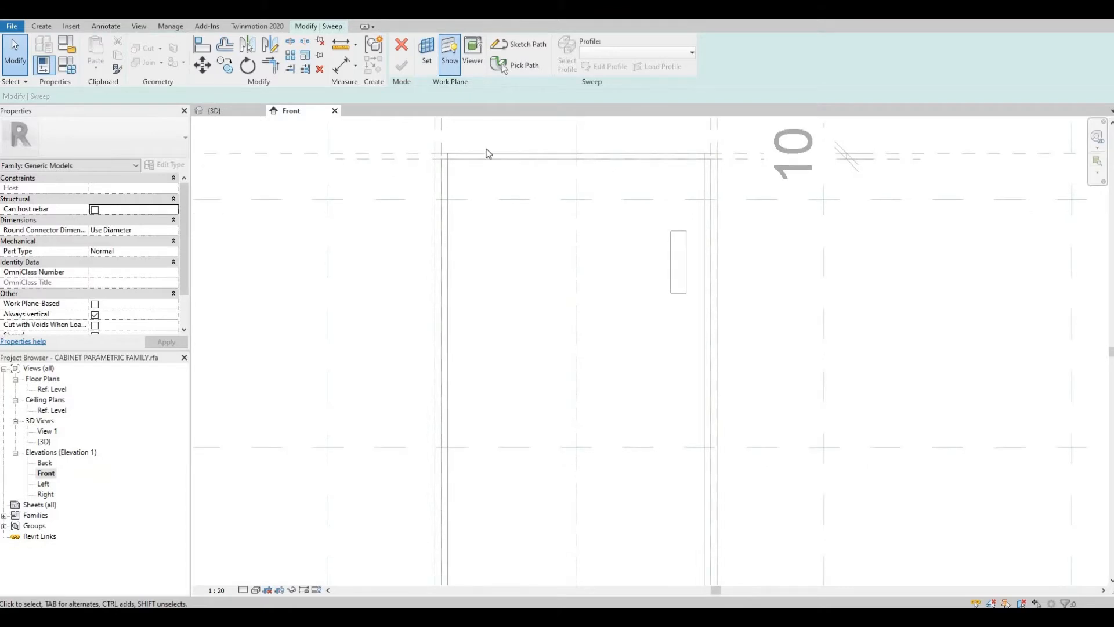
left_click(40, 27)
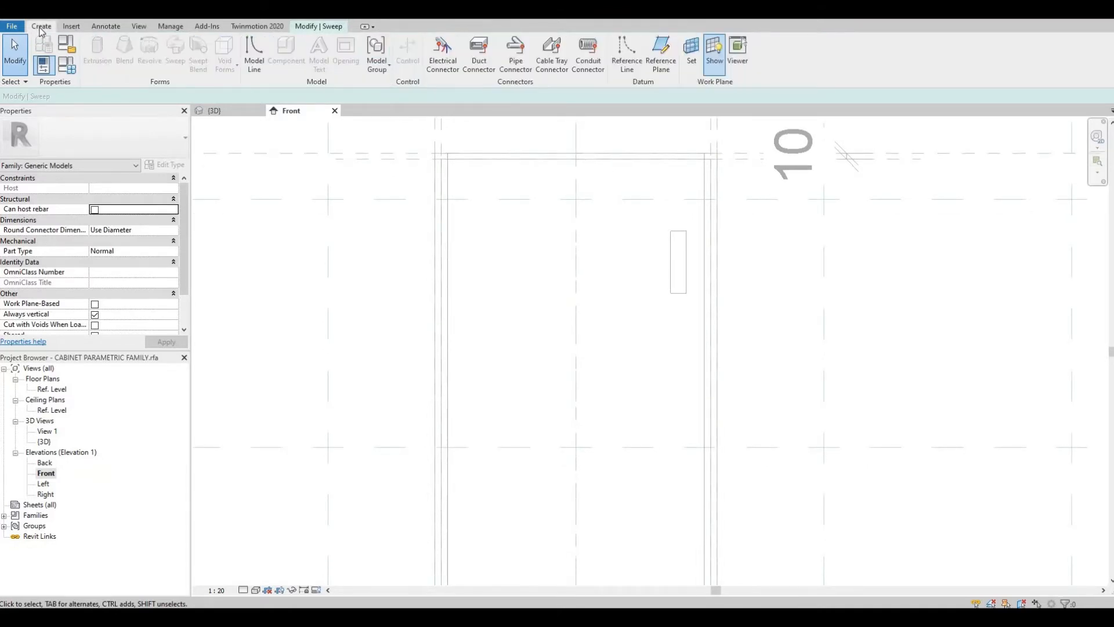
left_click(71, 26)
left_click(42, 27)
left_click(330, 26)
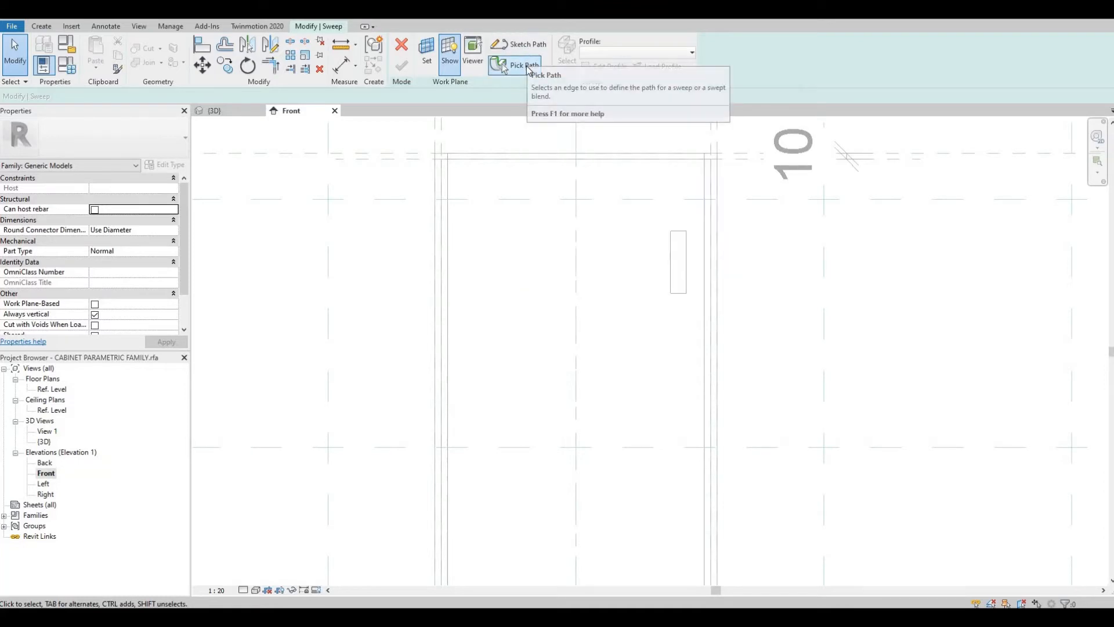
Step: Try to pick the cabinet's top front edge in 3D as the sweep path, then cancel
left_click(522, 64)
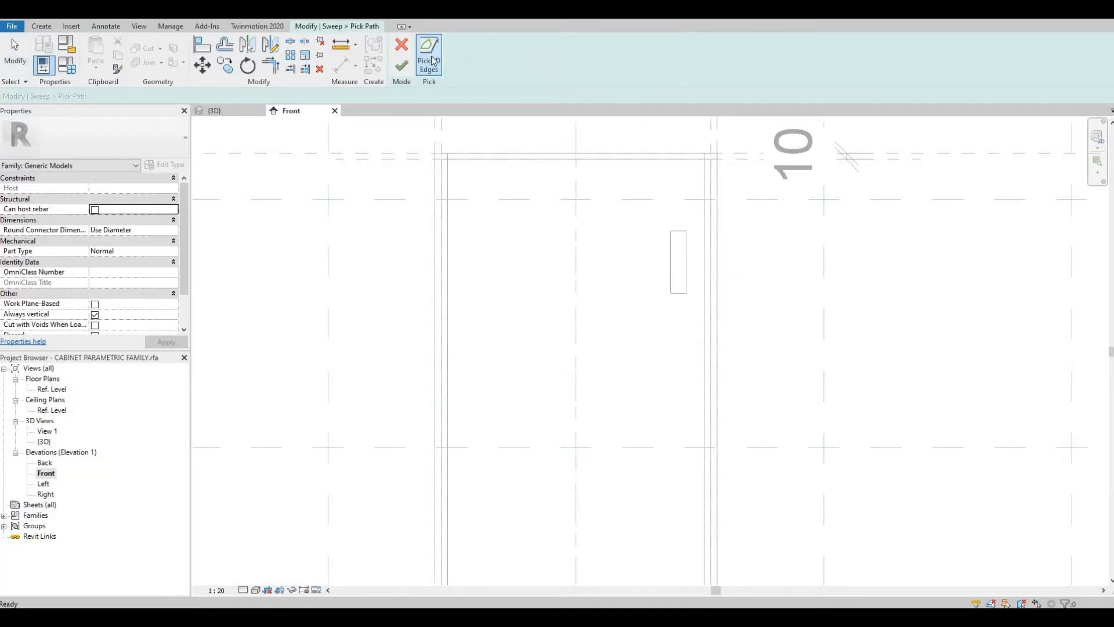
scroll(529, 166, "down", 2)
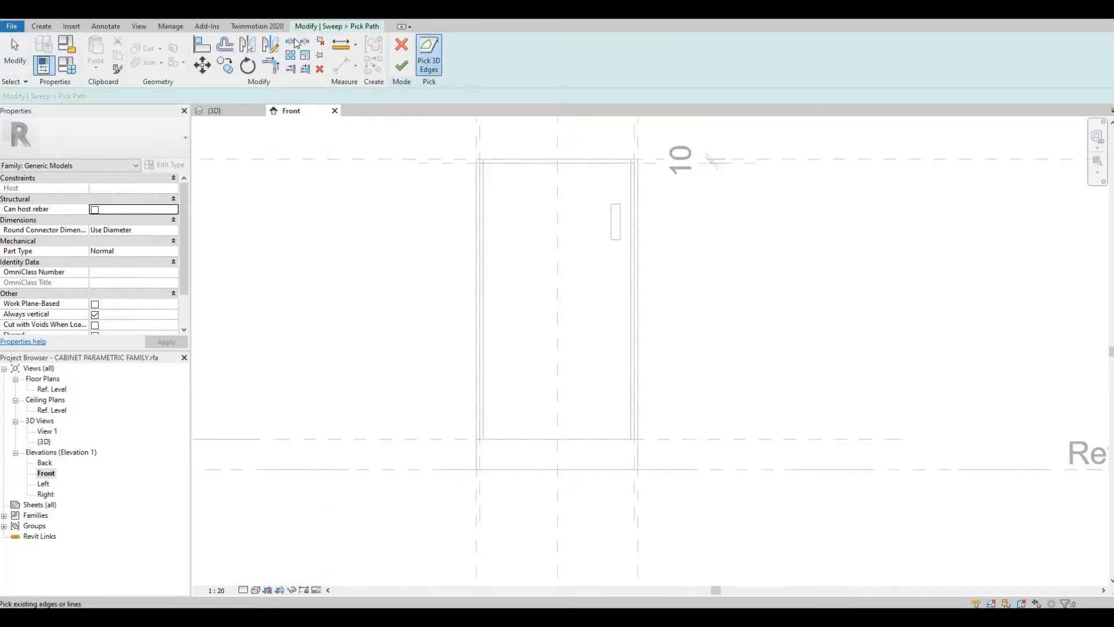
key("Escape")
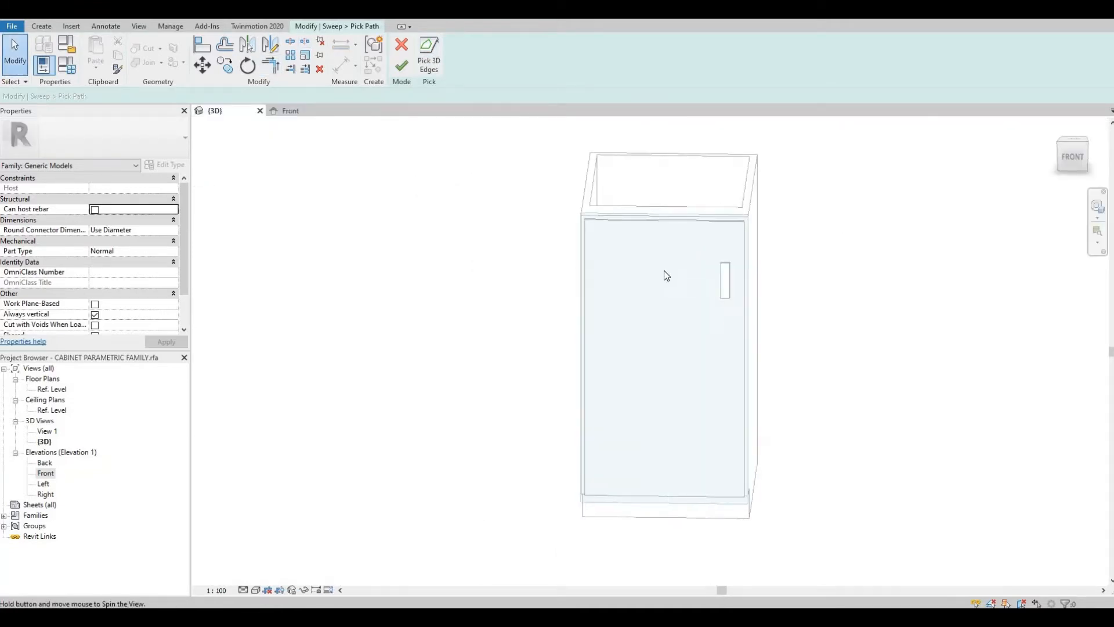
middle_click_drag(664, 270, 667, 239, "shift")
scroll(660, 240, "up", 2)
scroll(649, 240, "up", 3)
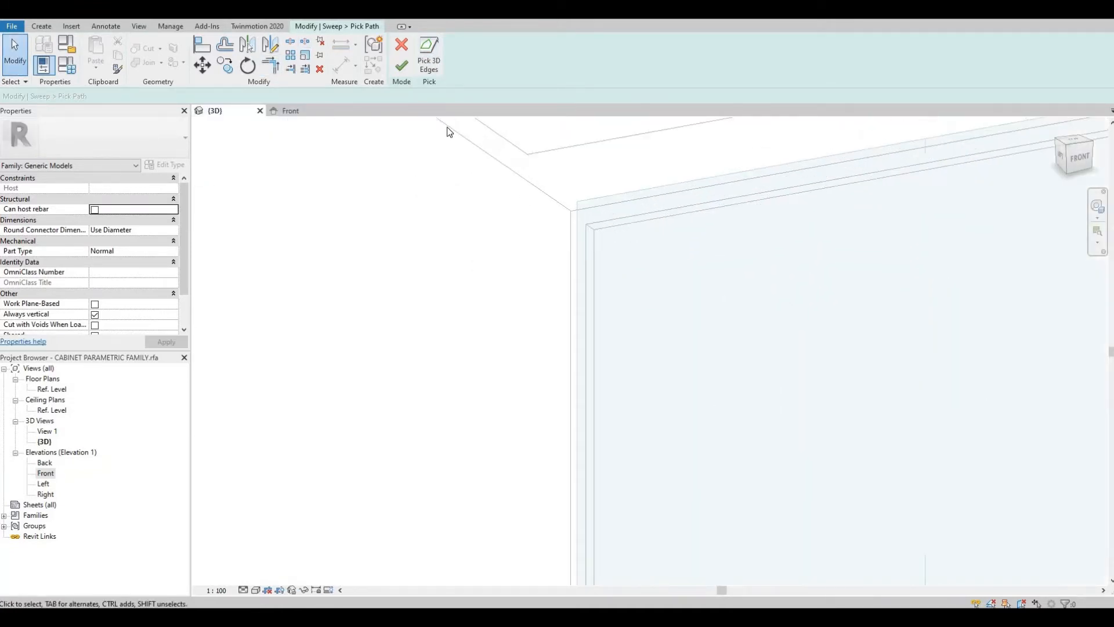
left_click(433, 61)
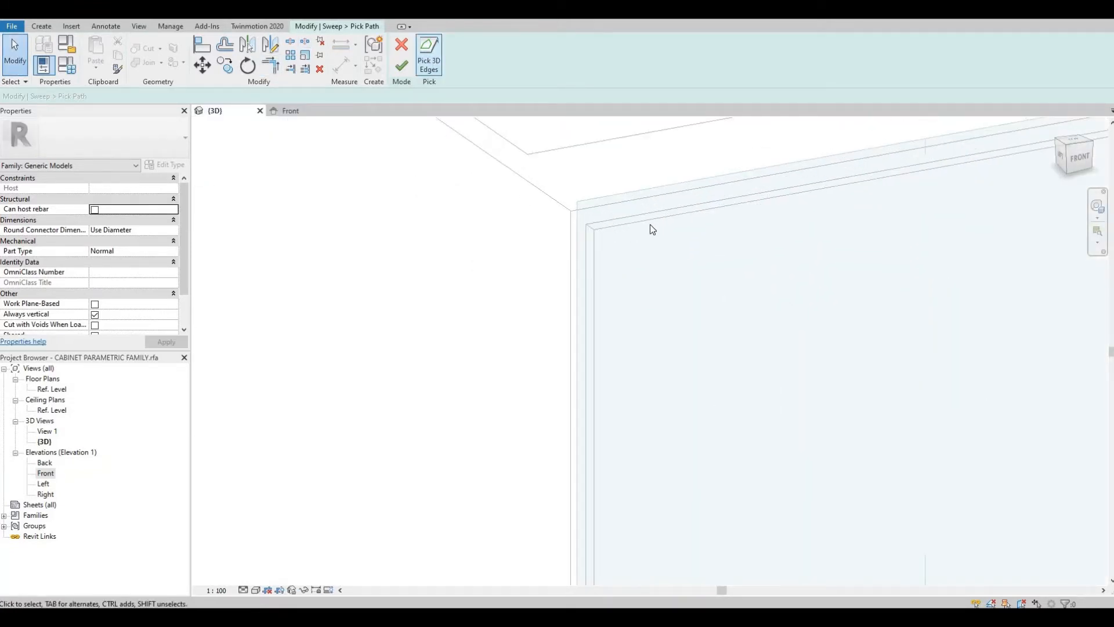
left_click(404, 50)
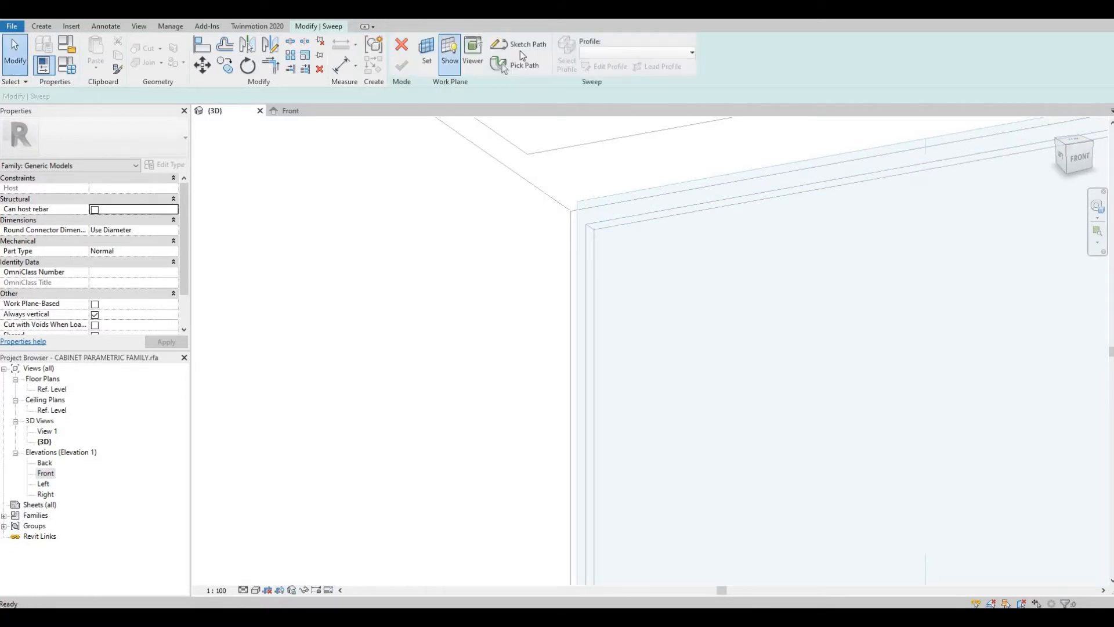
Step: Start sketching the sweep path in the Front elevation with the Rectangle tool and an offset of -30.0
left_click(521, 48)
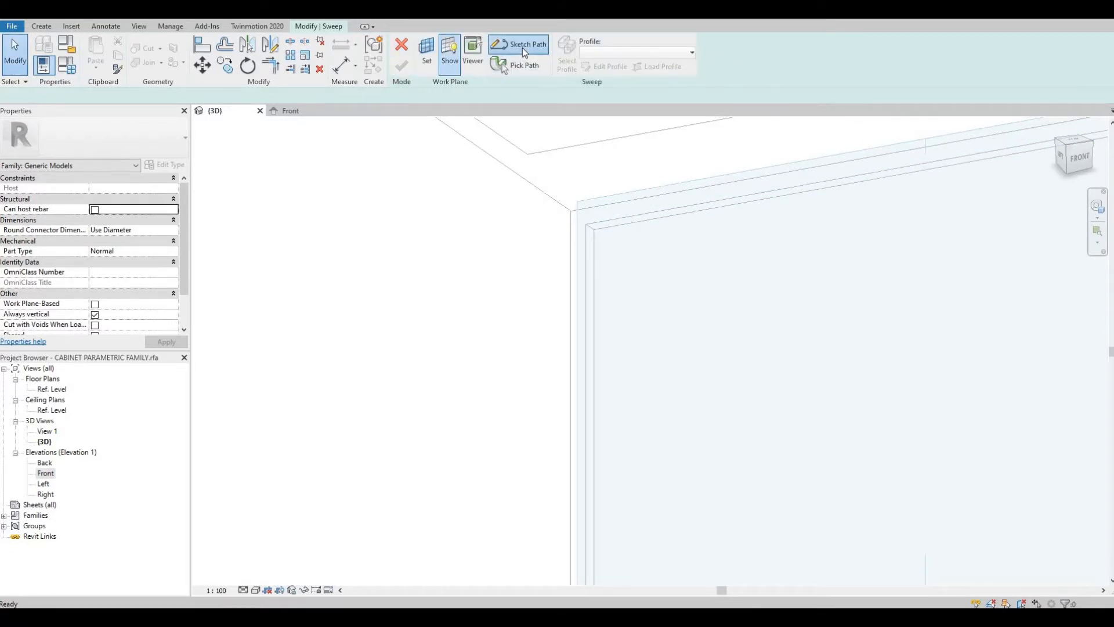
middle_click_drag(488, 281, 212, 184)
scroll(211, 186, "down", 1)
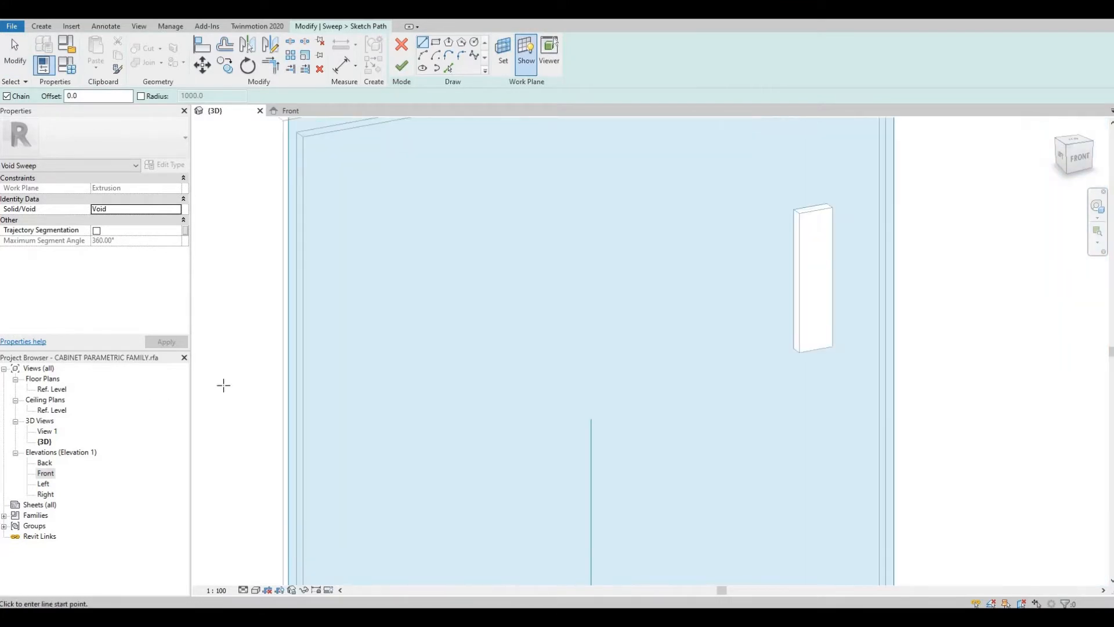
double_click(46, 474)
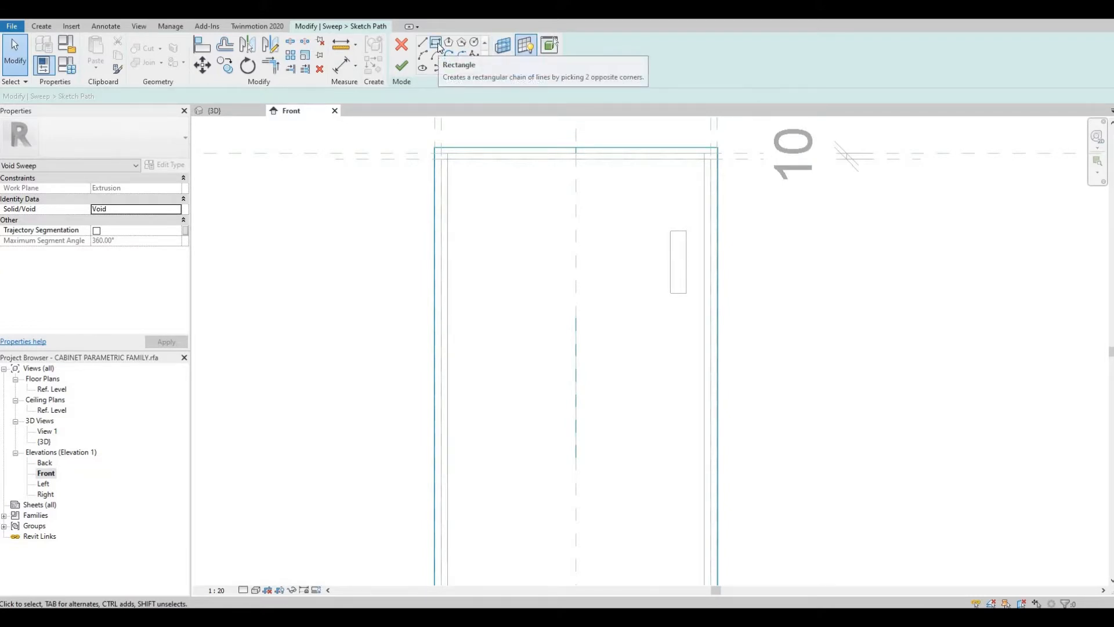
left_click(437, 43)
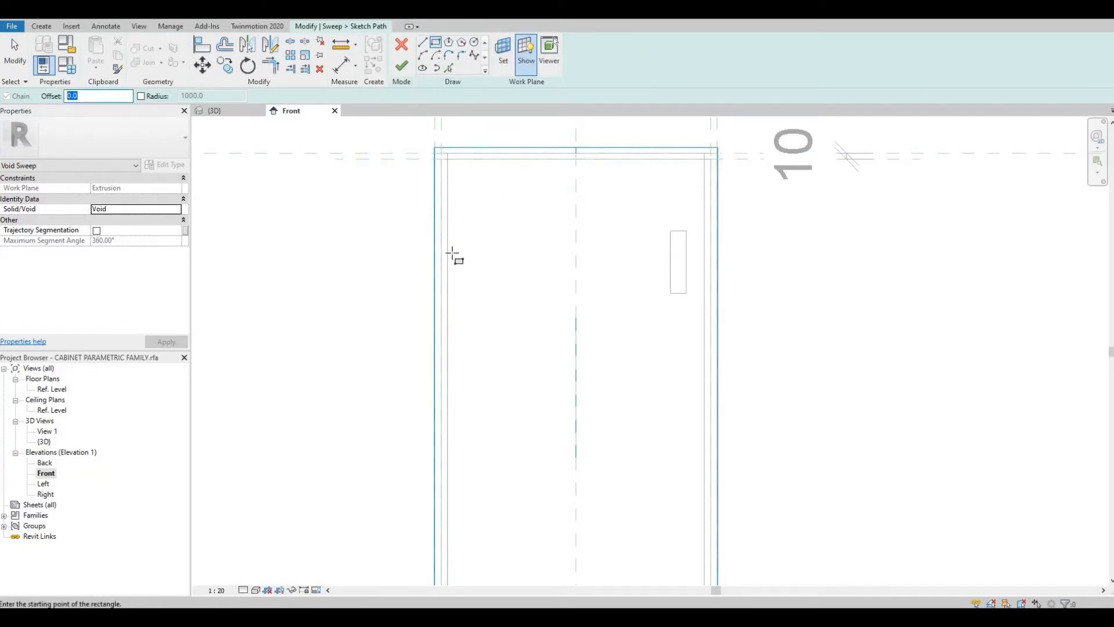
scroll(452, 253, "up", 1)
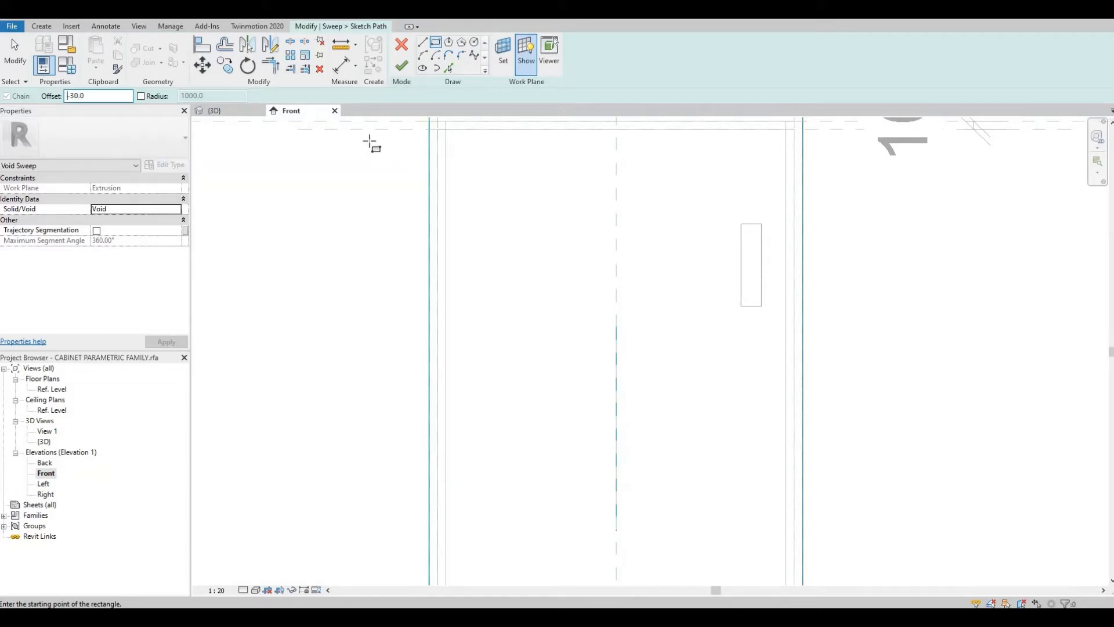
Step: Sketch a rectangular sweep path about 385 mm wide and 719 mm tall along the cabinet door's edges, then finish the path
scroll(473, 179, "up", 4)
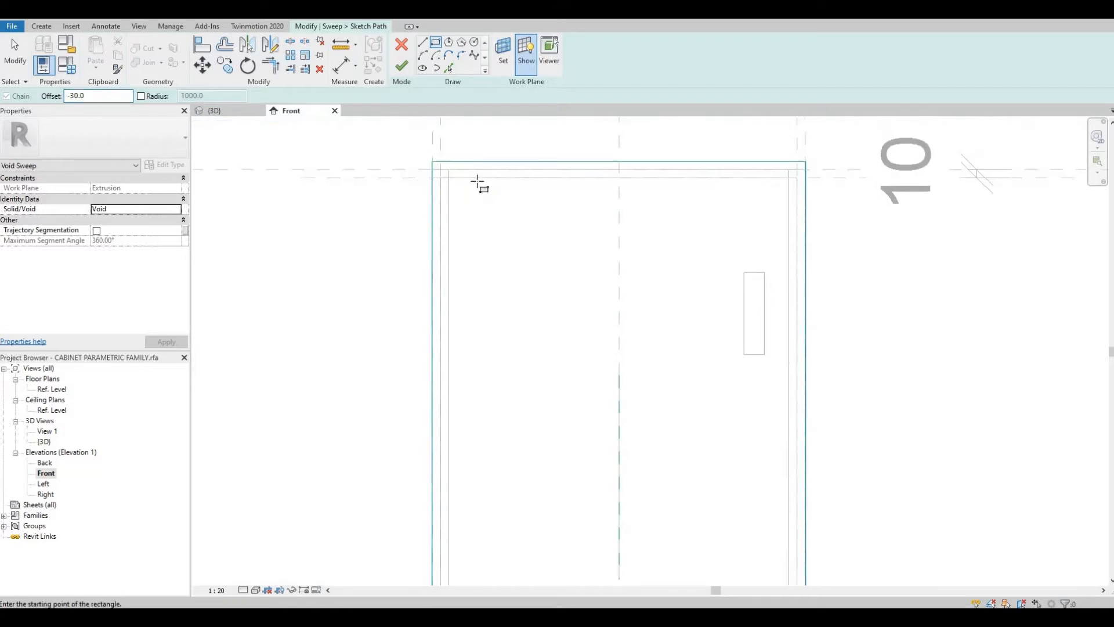
scroll(472, 175, "up", 4)
middle_click_drag(401, 250, 378, 322)
scroll(383, 320, "down", 2)
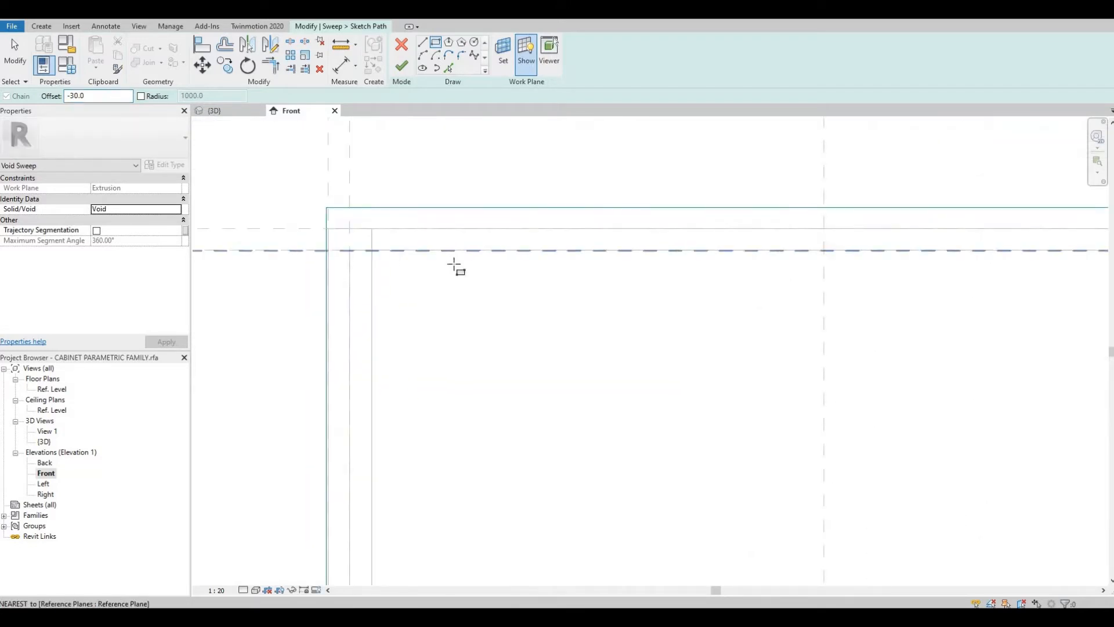
scroll(410, 258, "down", 3)
middle_click_drag(507, 255, 466, 248)
middle_click_drag(339, 258, 345, 220)
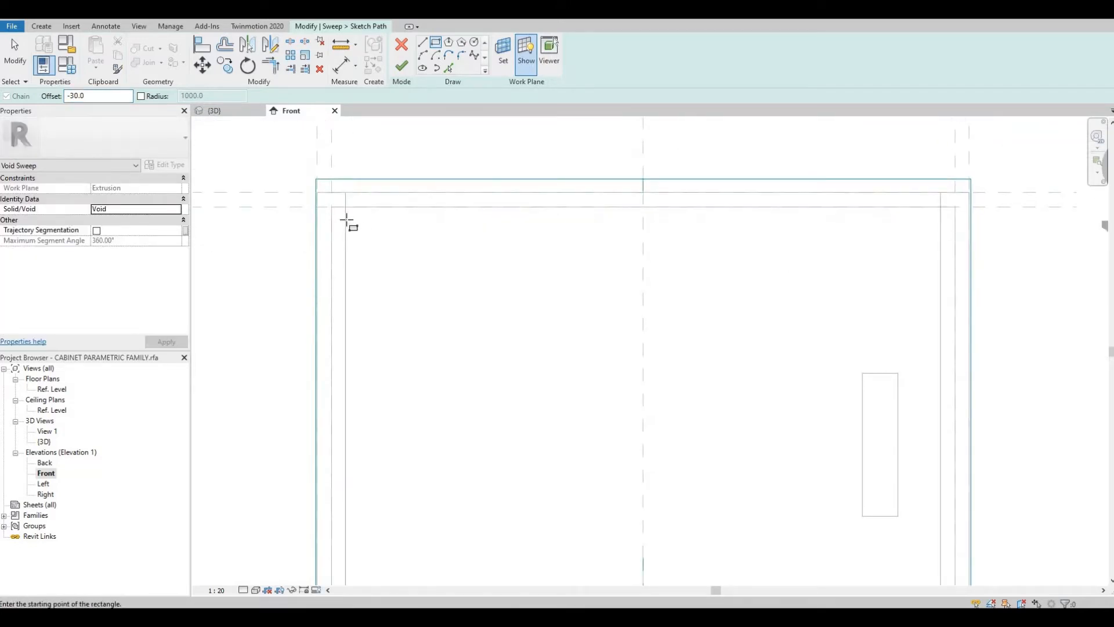
scroll(347, 221, "up", 1)
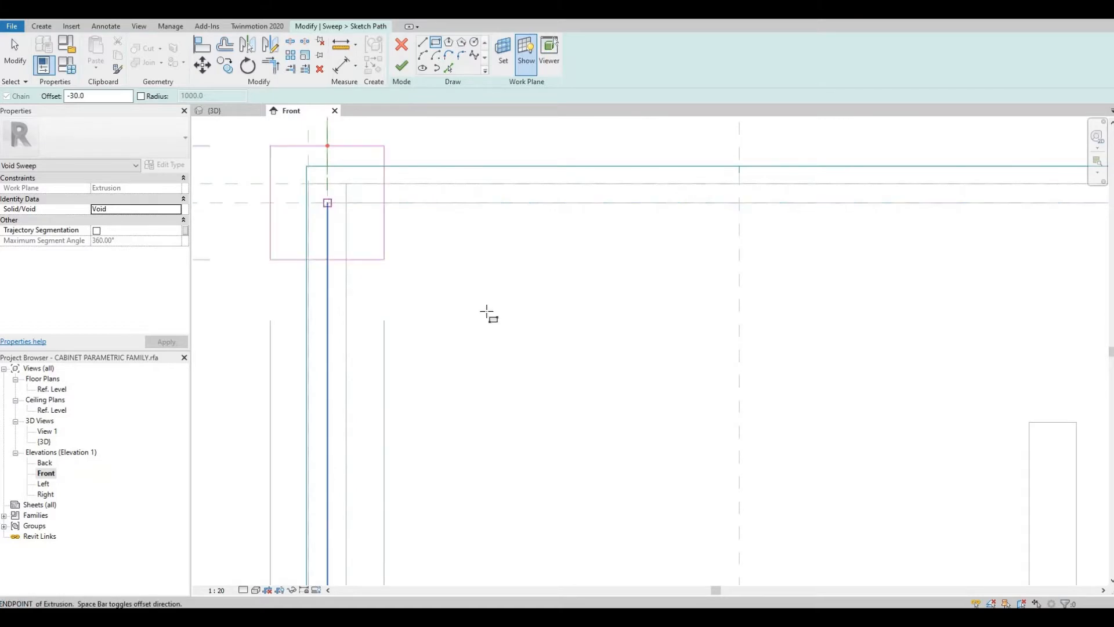
scroll(553, 431, "down", 1)
middle_click_drag(554, 430, 505, 211)
scroll(639, 478, "down", 1)
middle_click_drag(639, 478, 538, 177)
scroll(658, 407, "up", 1)
scroll(665, 422, "up", 1)
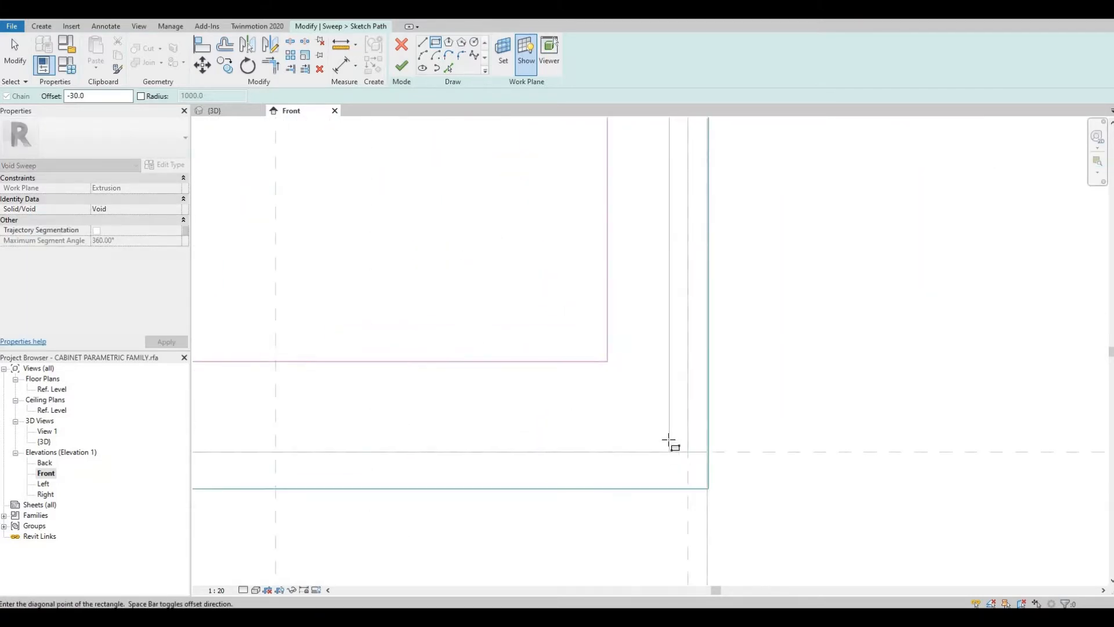
scroll(671, 452, "up", 2)
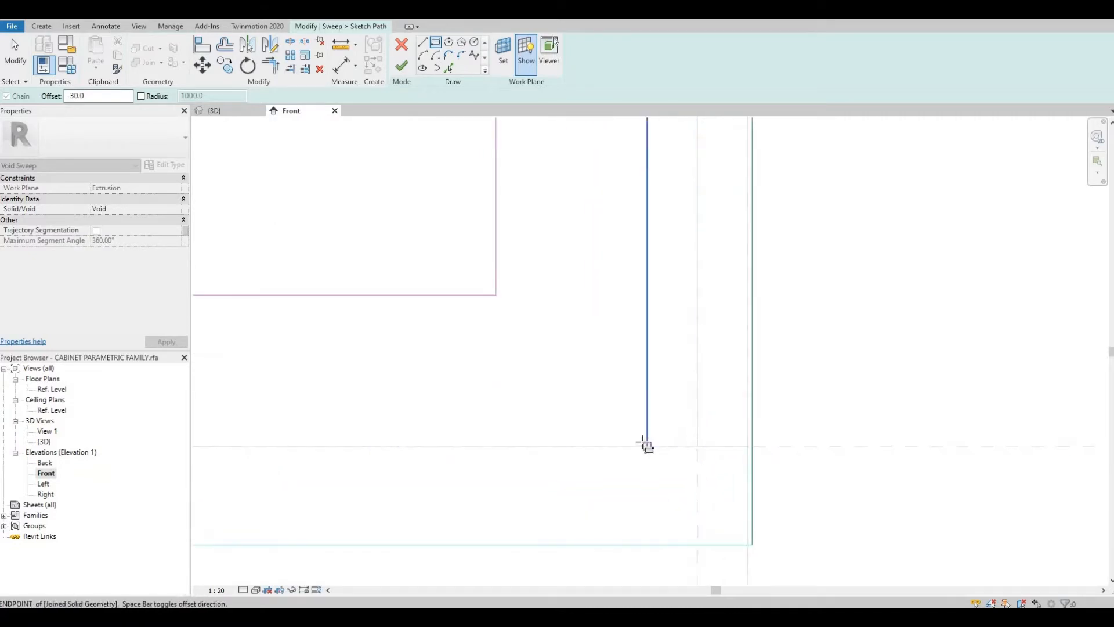
scroll(644, 341, "down", 1)
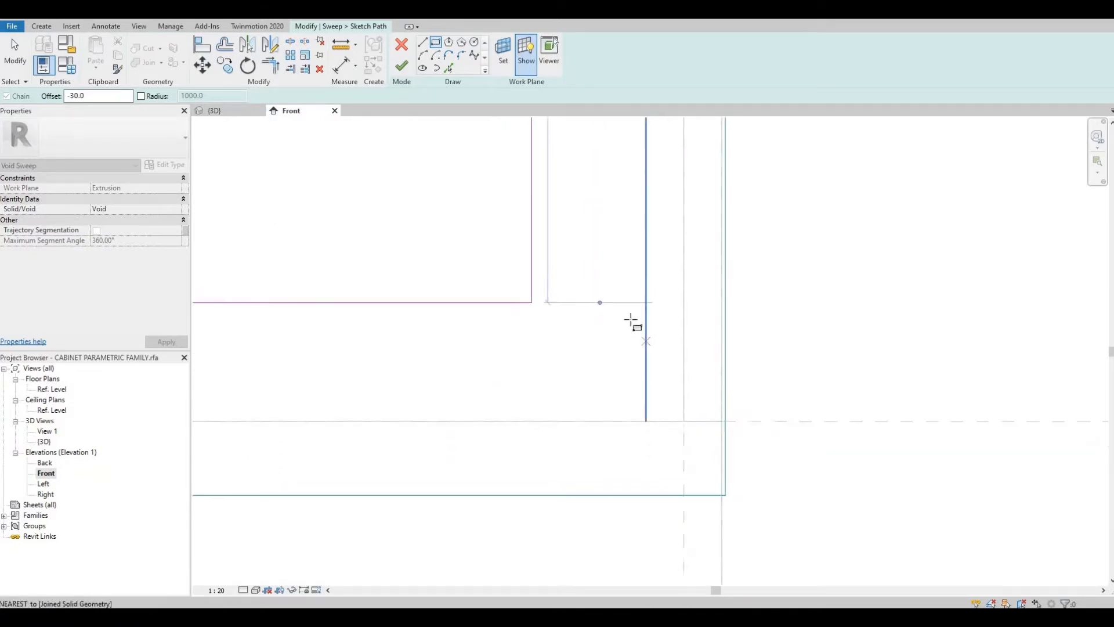
scroll(631, 319, "down", 6)
middle_click_drag(617, 229, 626, 428)
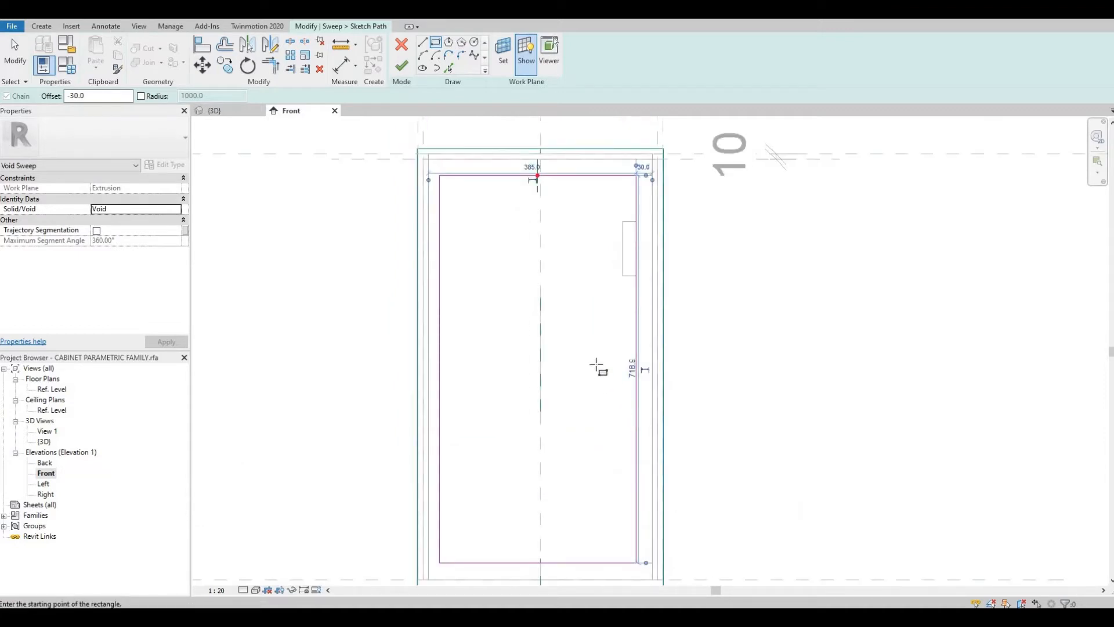
left_click(408, 74)
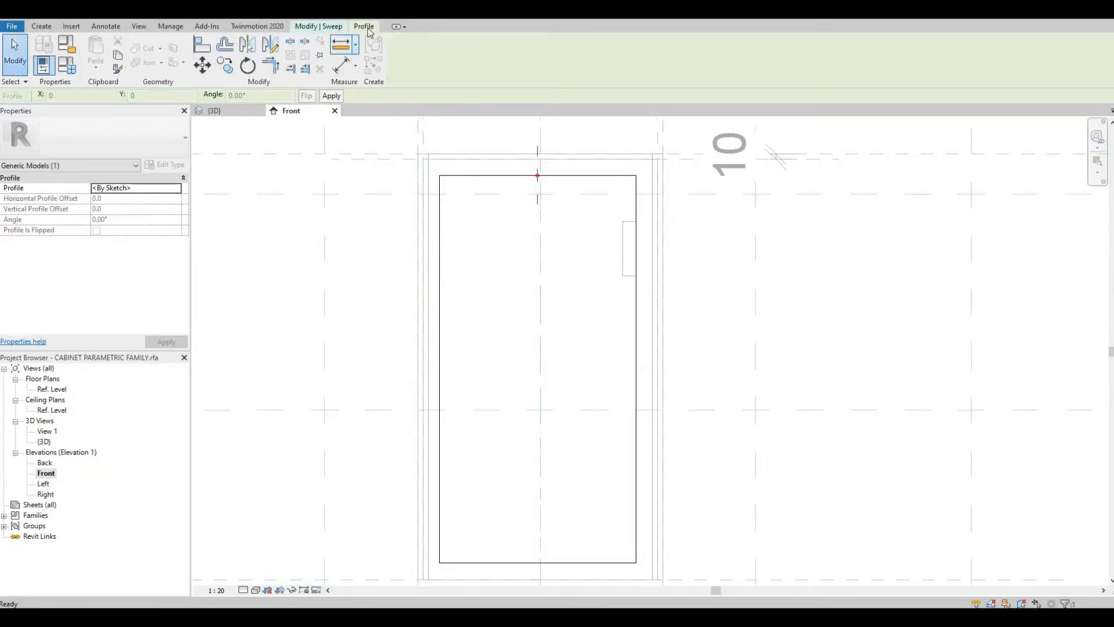
Step: Choose the loaded Profile family as the sweep profile
left_click(338, 26)
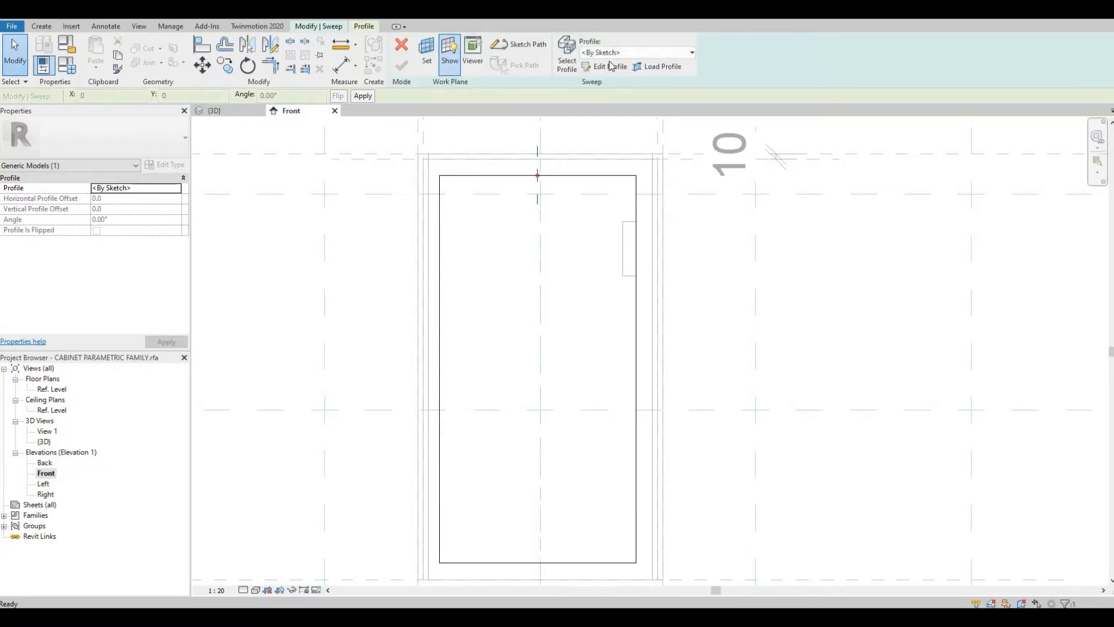
left_click(617, 54)
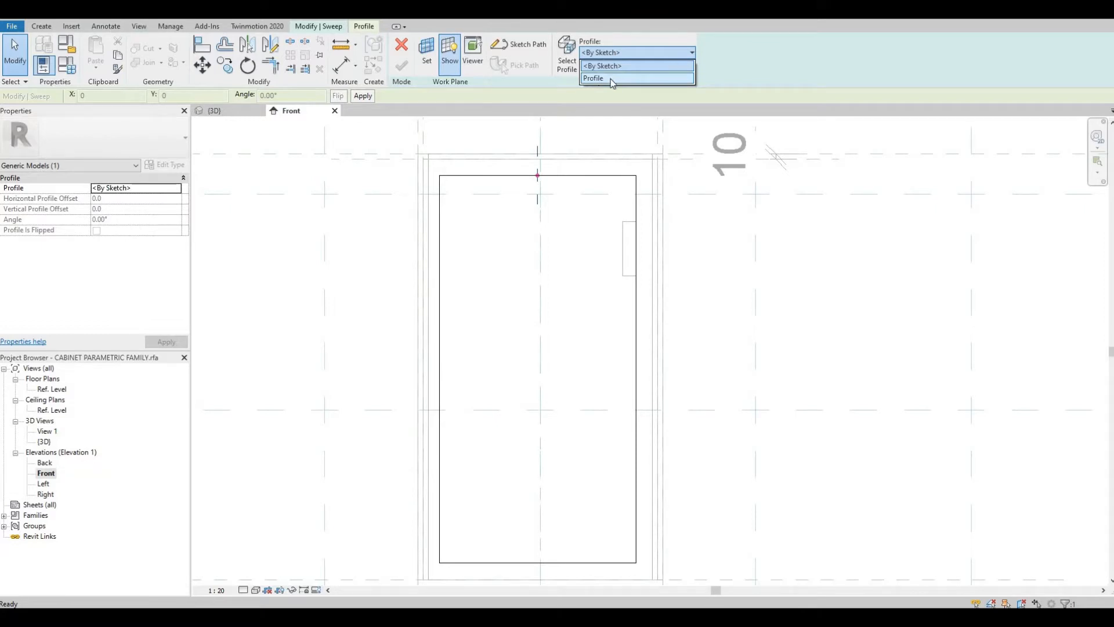
left_click(613, 80)
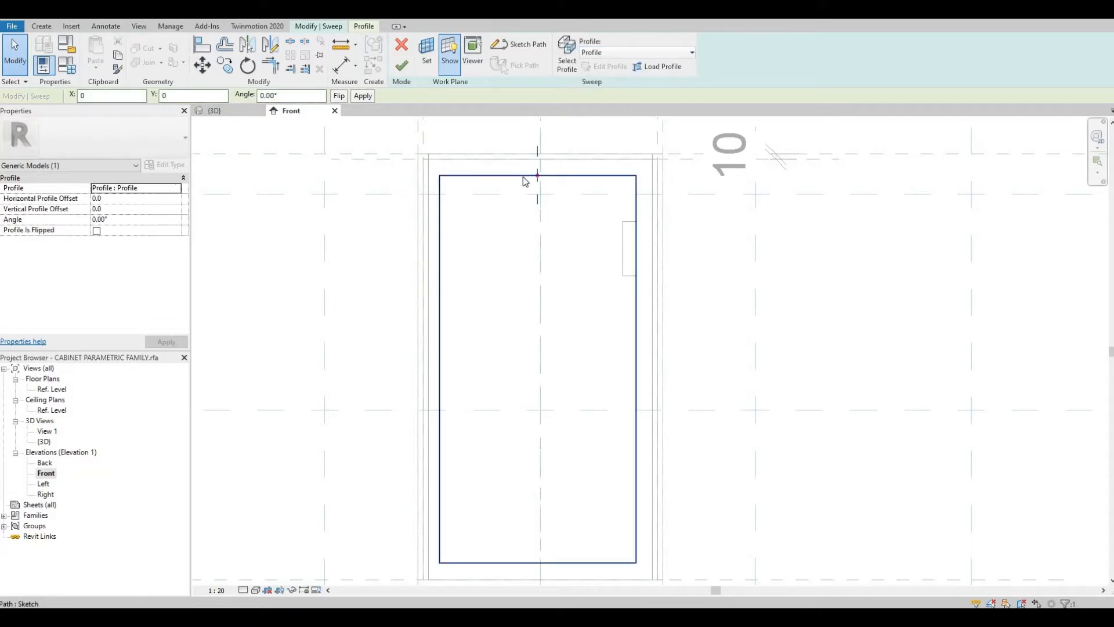
Step: In the 3D view, select the sweep profile and set its angle to 90°
scroll(525, 181, "up", 3)
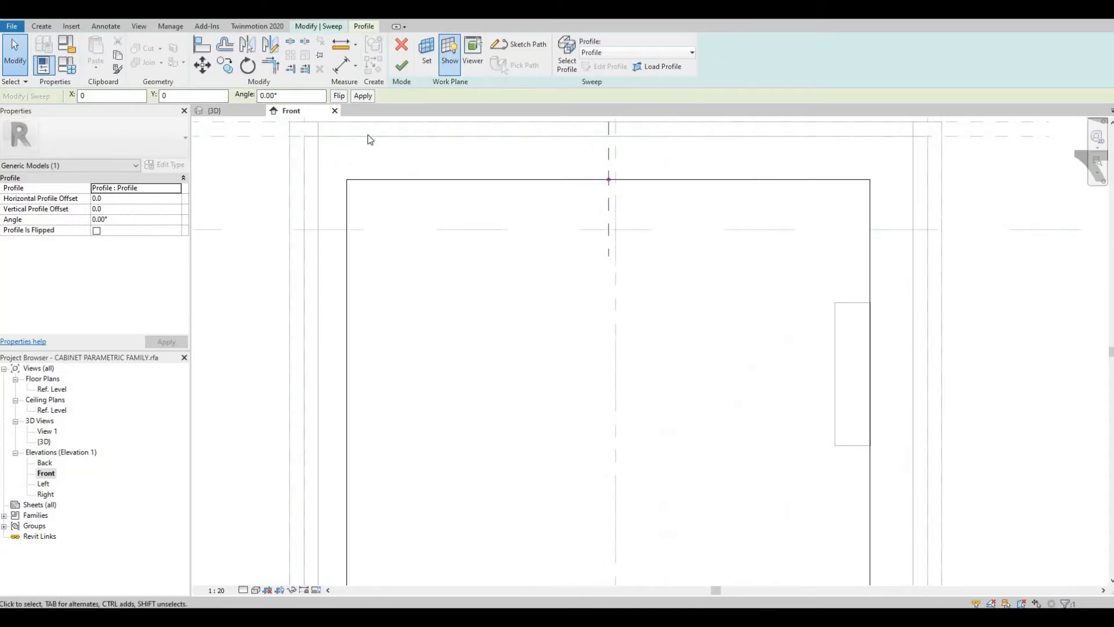
left_click(229, 111)
middle_click_drag(592, 132, 609, 200)
scroll(622, 217, "up", 2)
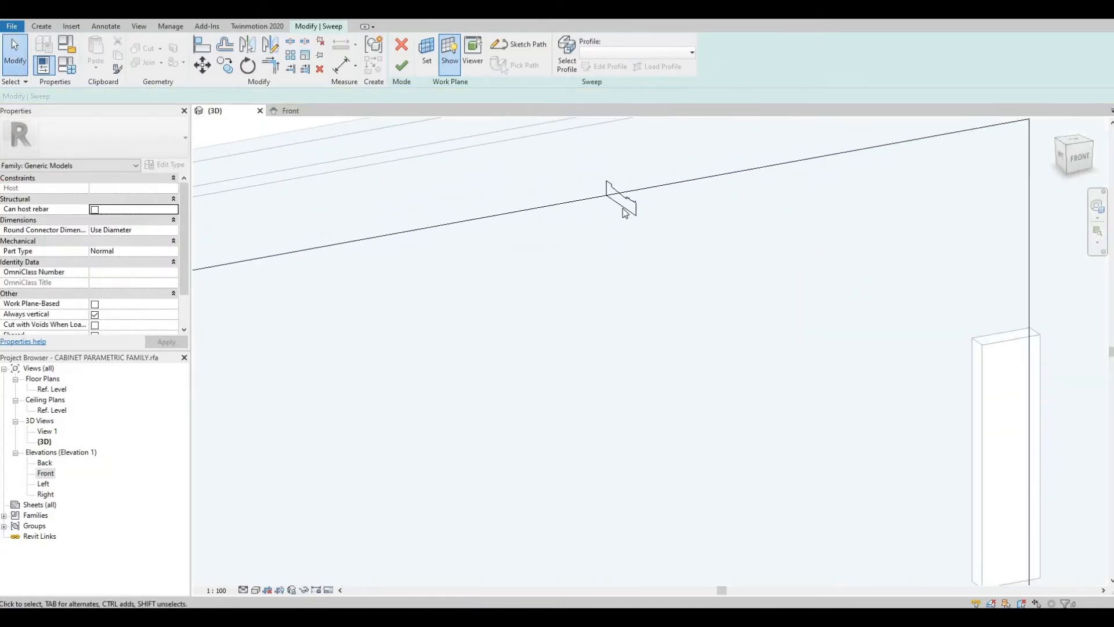
scroll(598, 174, "up", 1)
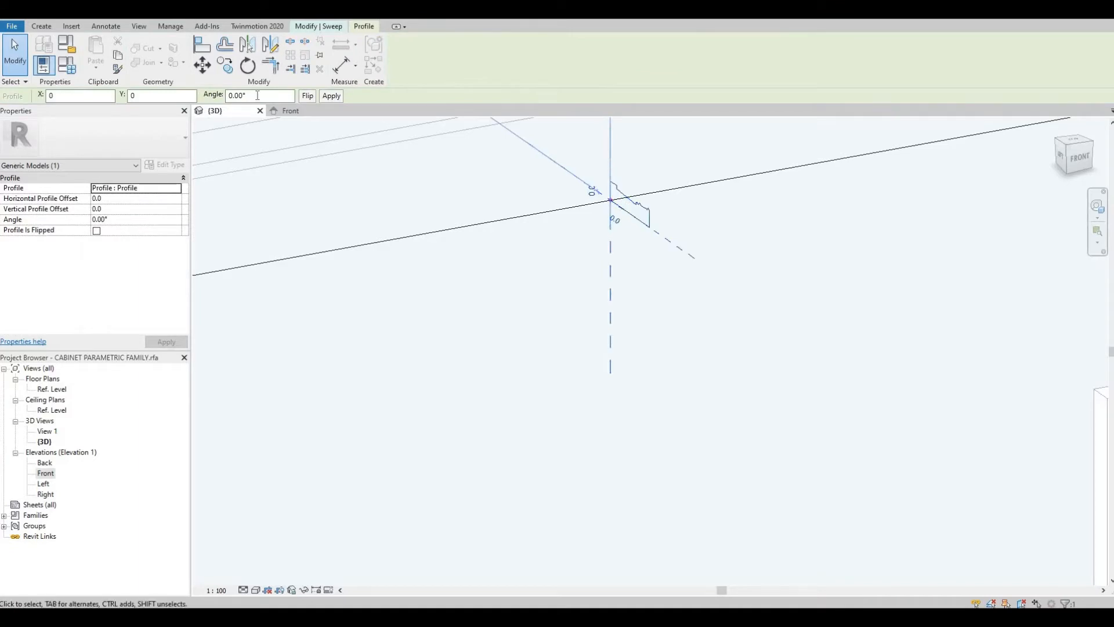
key("Tab")
type("90")
key("Return")
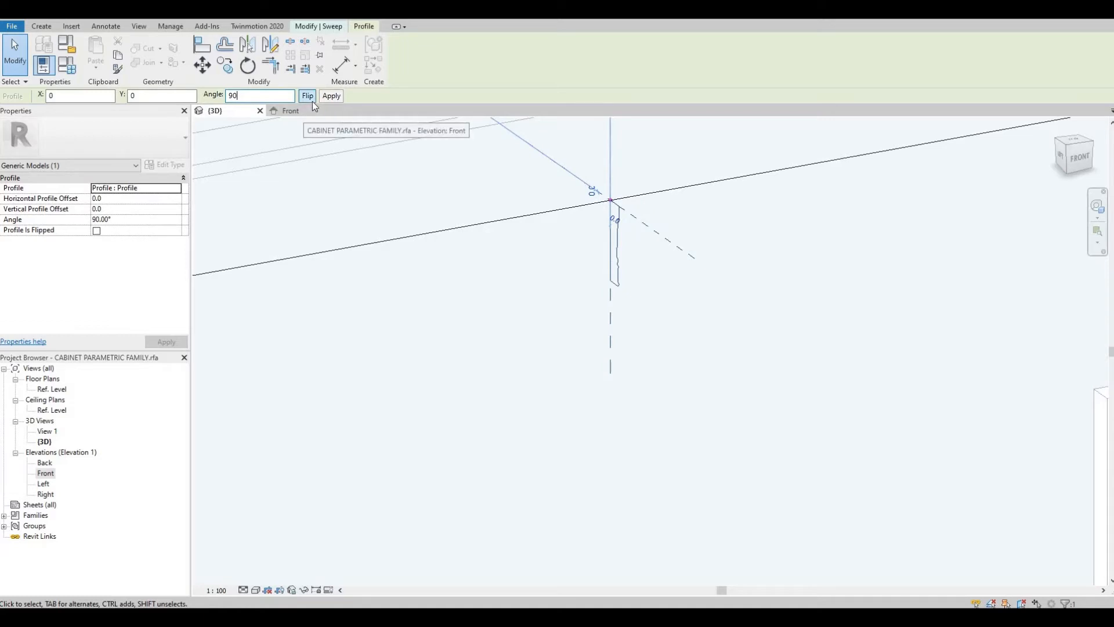
Step: Flip the profile and set its angle to 180°
left_click(310, 96)
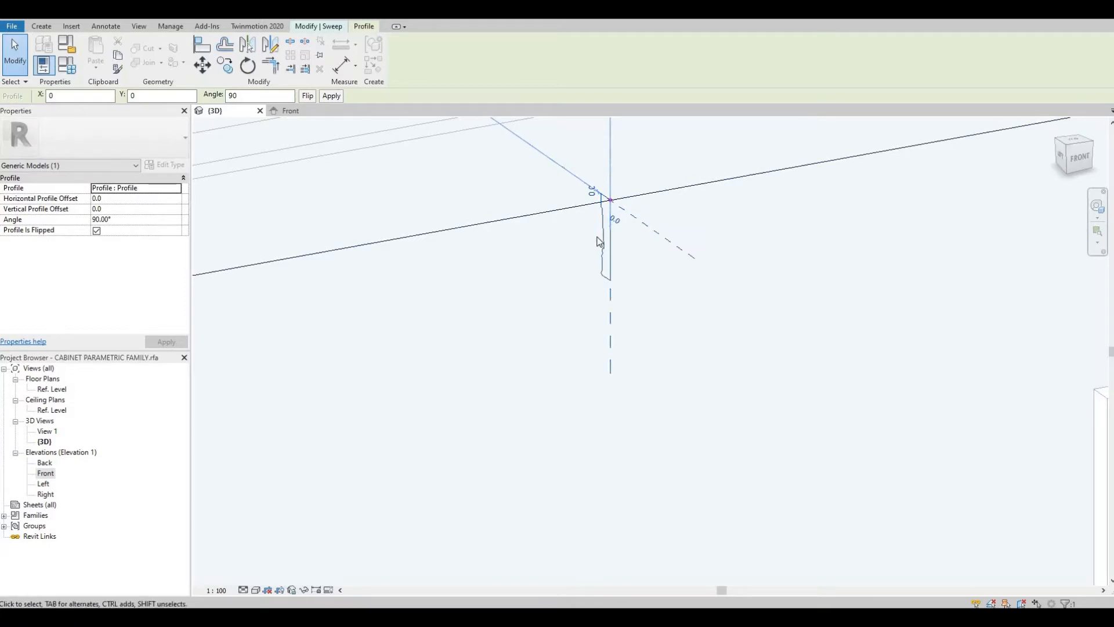
scroll(598, 238, "up", 1)
scroll(599, 241, "up", 2)
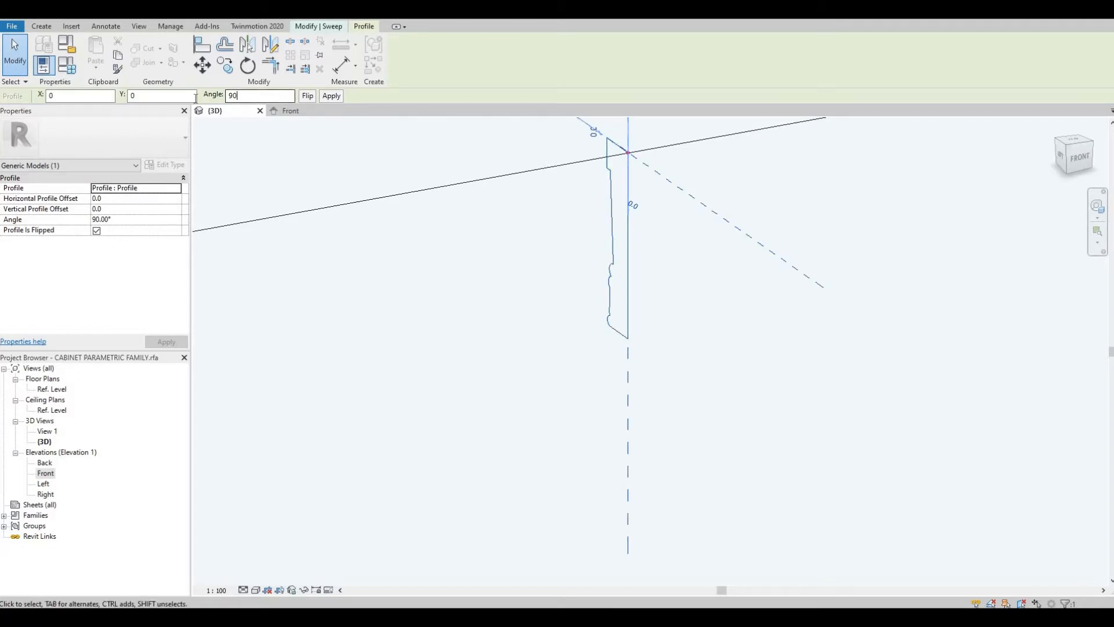
left_click_drag(196, 99, 195, 100)
key("Return")
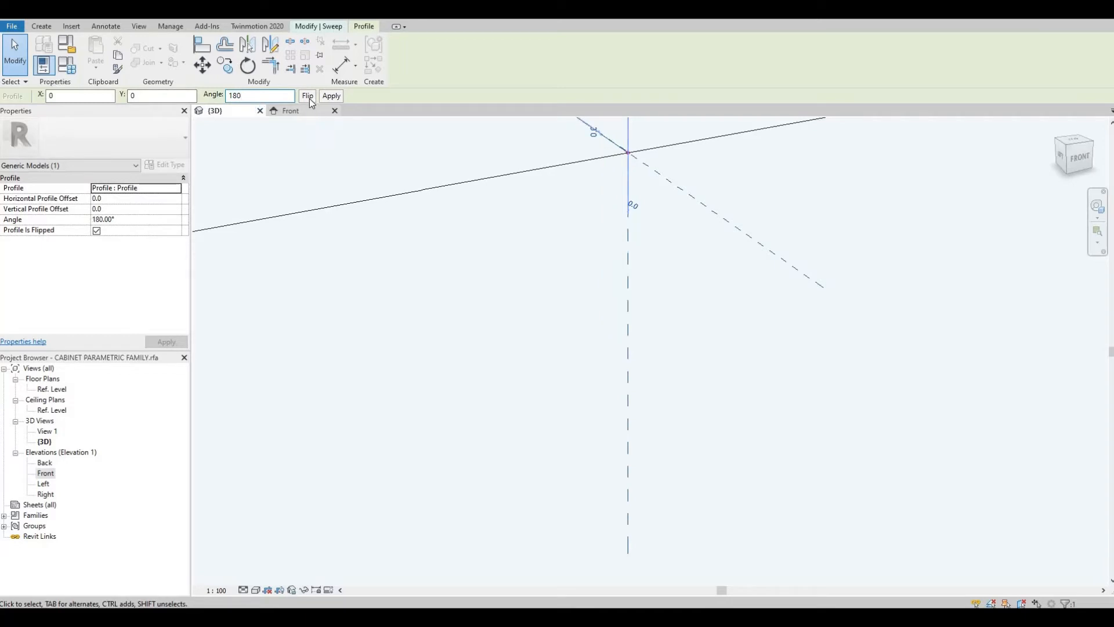
left_click(331, 95)
Step: Set the profile angle back to 90°
middle_click_drag(638, 363, 679, 514)
scroll(632, 349, "down", 1)
middle_click_drag(305, 138, 298, 113)
left_click_drag(271, 98, 178, 102)
type("90")
key("Return")
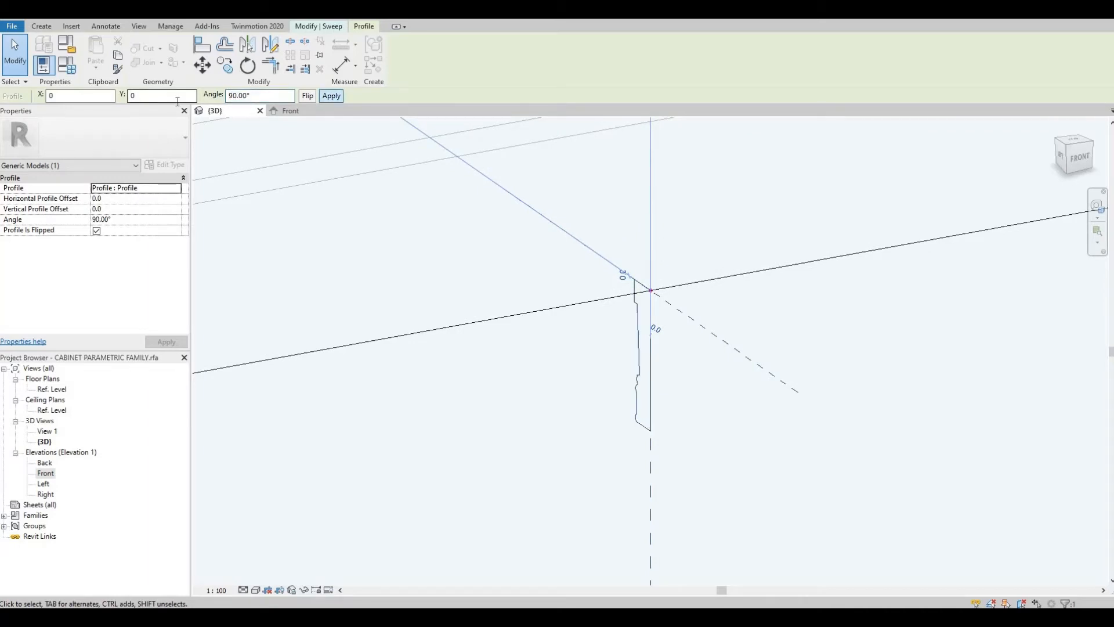
Step: Set the profile angle to -90° and unflip the profile
left_click_drag(264, 94, 192, 95)
type("-90")
key("Return")
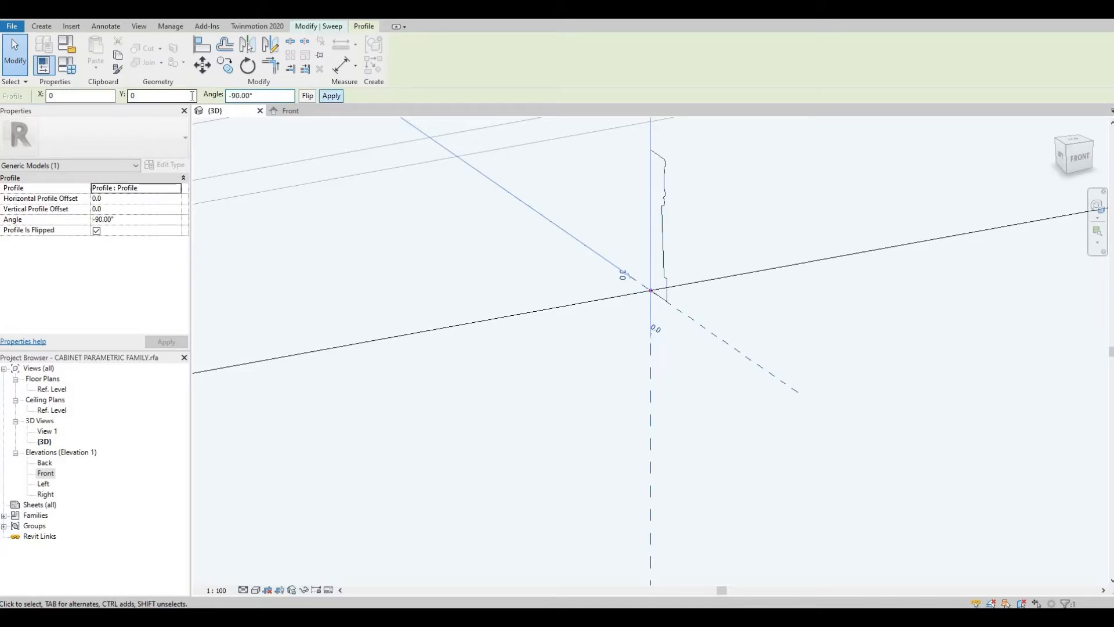
left_click(311, 97)
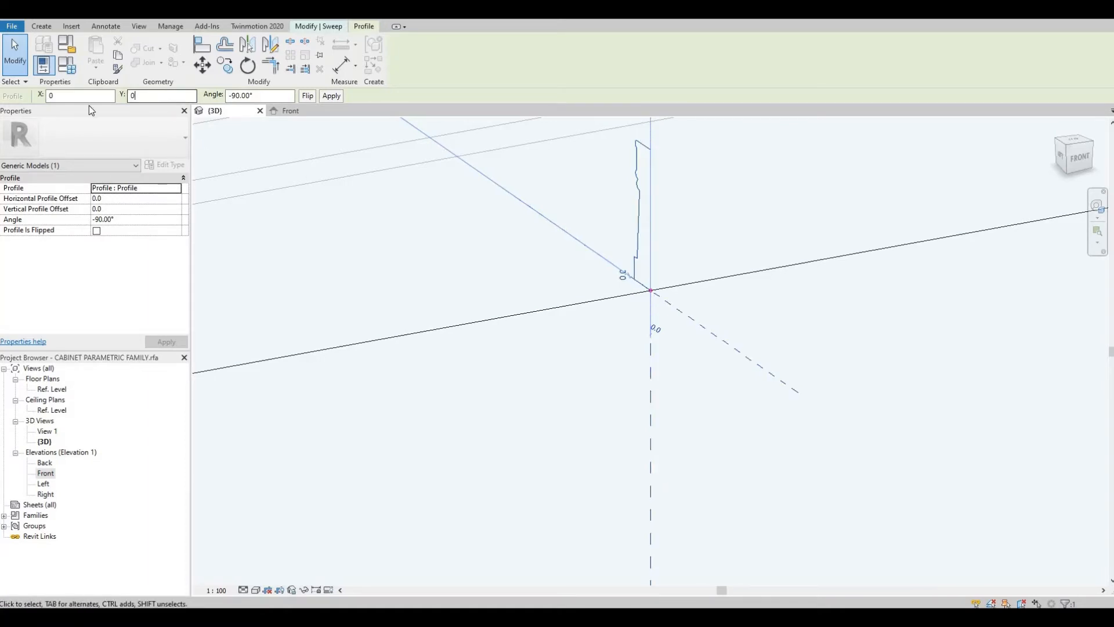
Step: Set the profile's vertical offset to -25, then undo the change
double_click(143, 97)
type("-25")
key("Return")
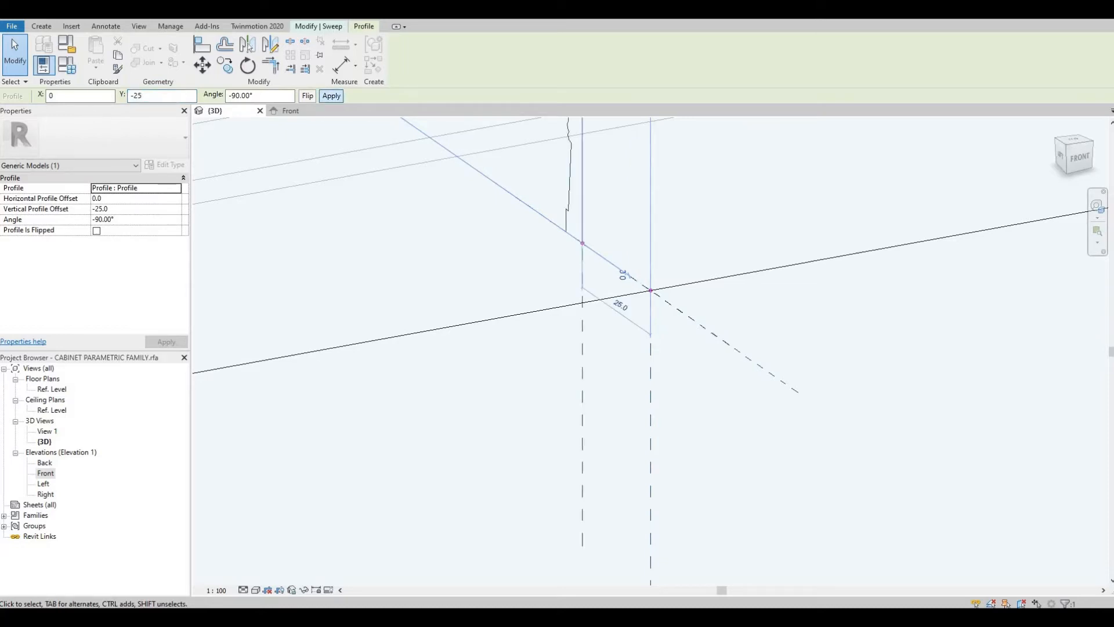
key("ctrl+z")
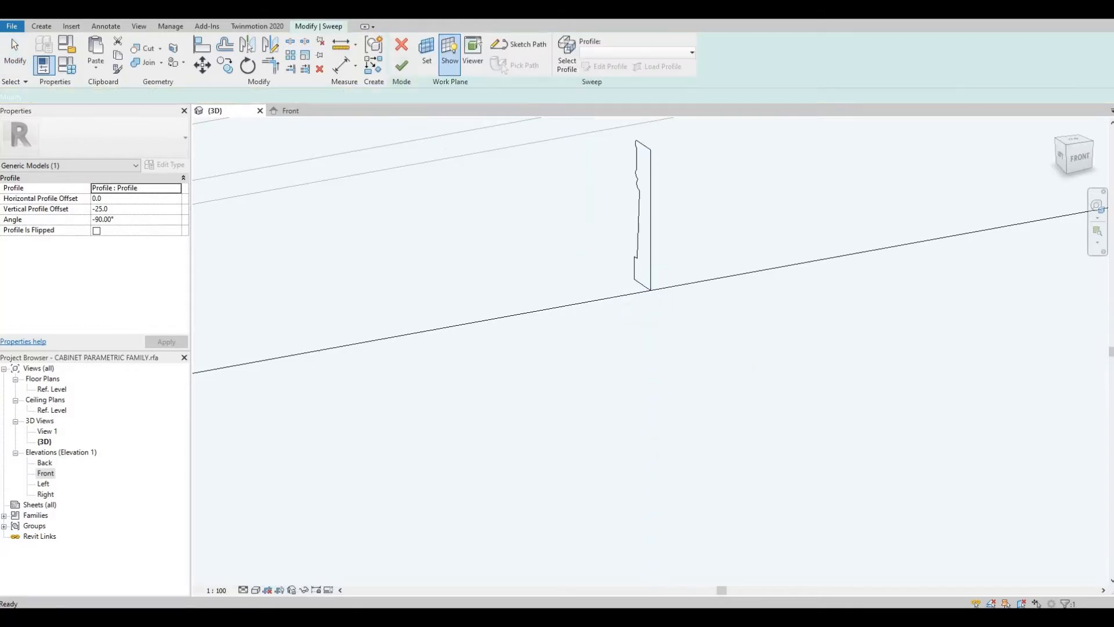
Step: Select the profile again and set its horizontal offset to -25
left_click(638, 200)
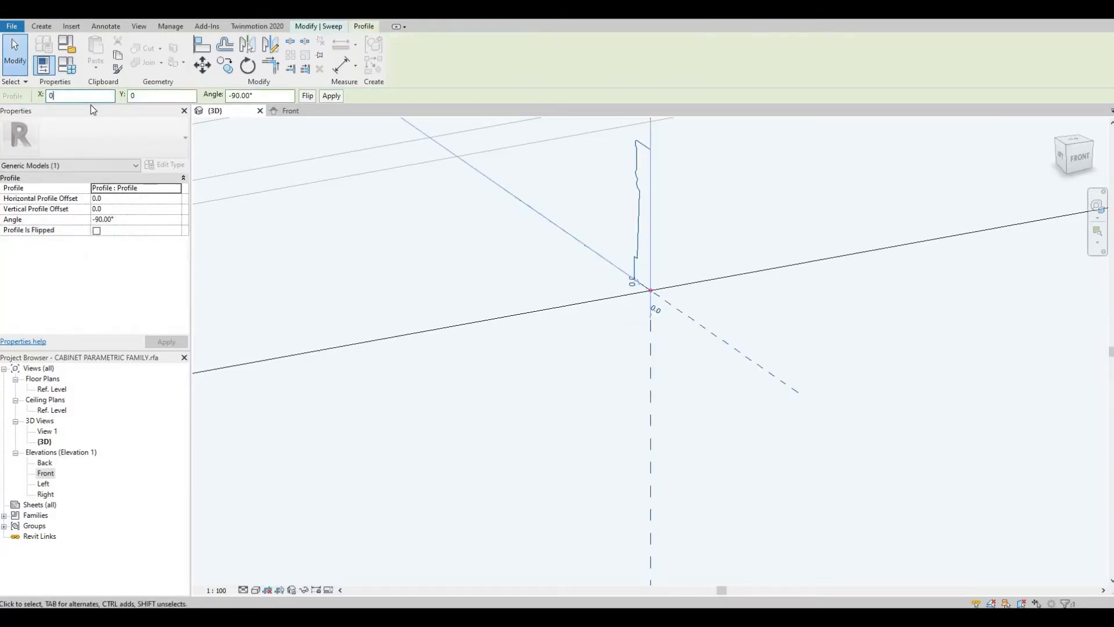
key("BackSpace")
type("-25")
key("Return")
Step: Inspect the profile's position on the path from several angles
scroll(664, 296, "up", 5)
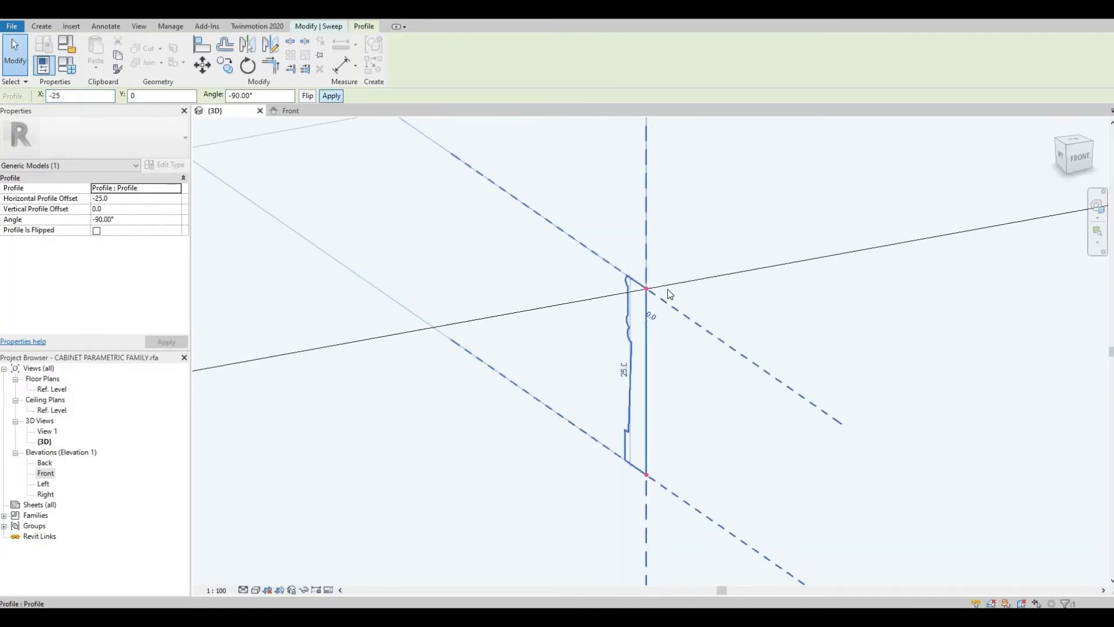
scroll(601, 308, "down", 6)
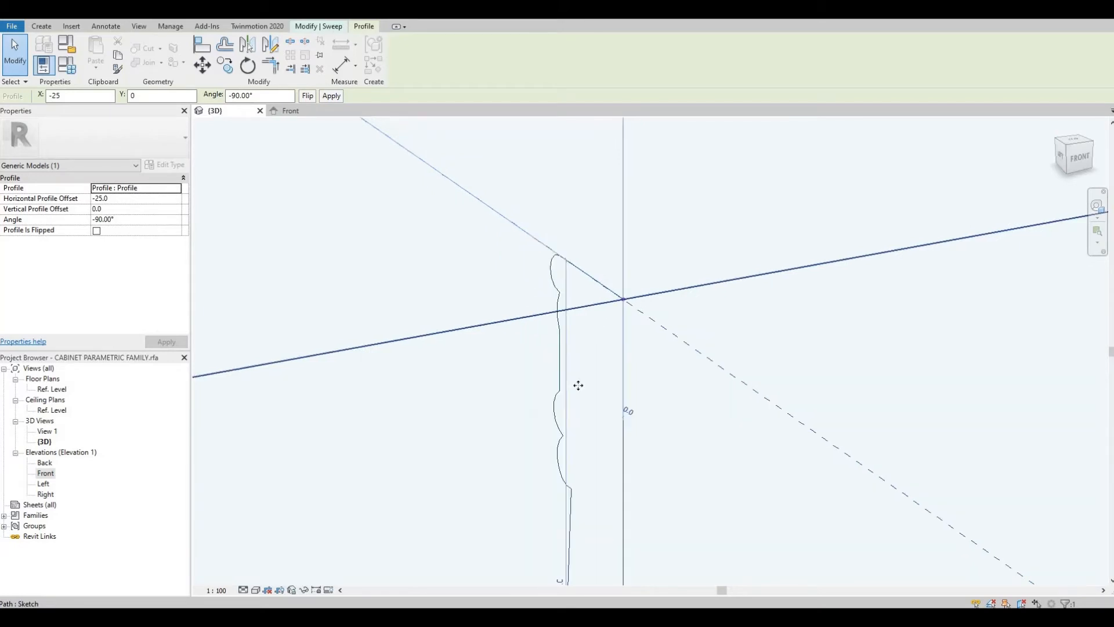
middle_click_drag(606, 412, 644, 335)
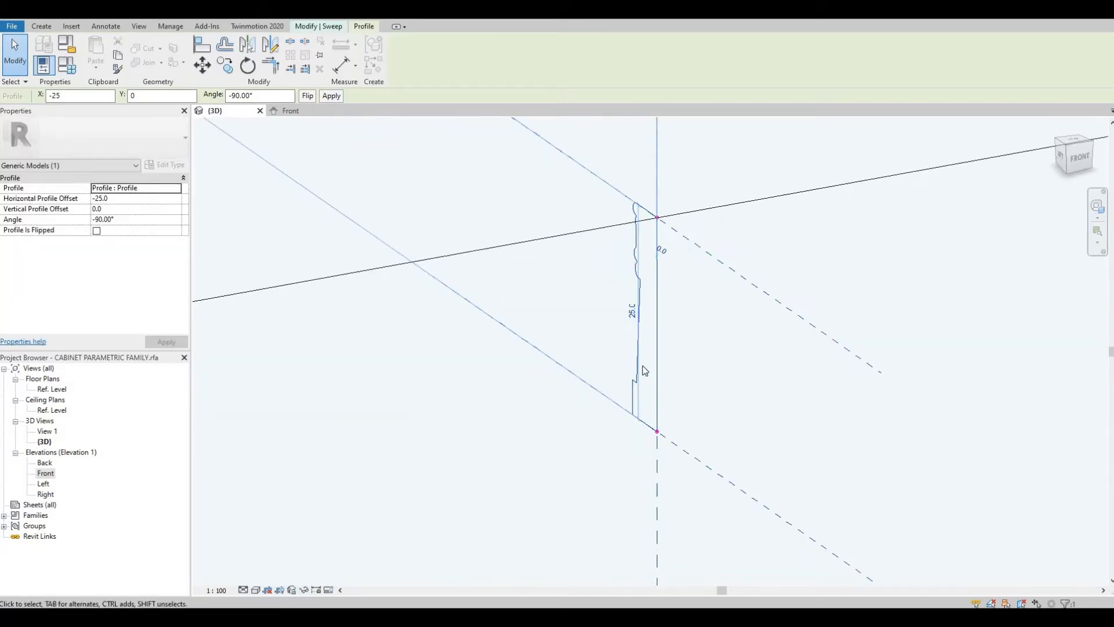
scroll(655, 394, "down", 1)
scroll(655, 394, "down", 1)
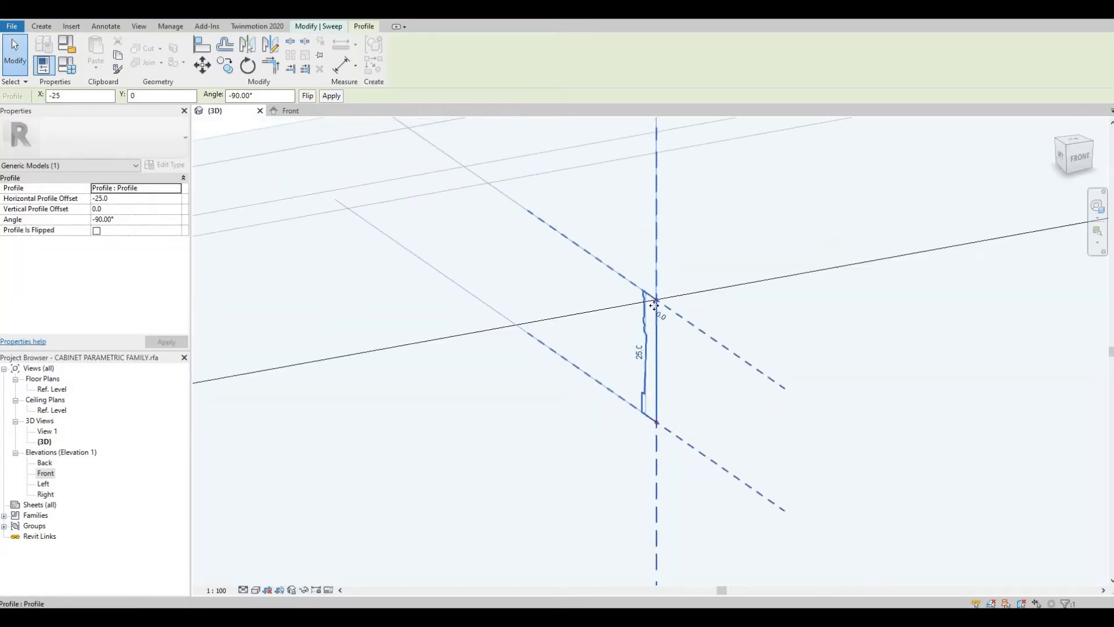
scroll(643, 453, "down", 1)
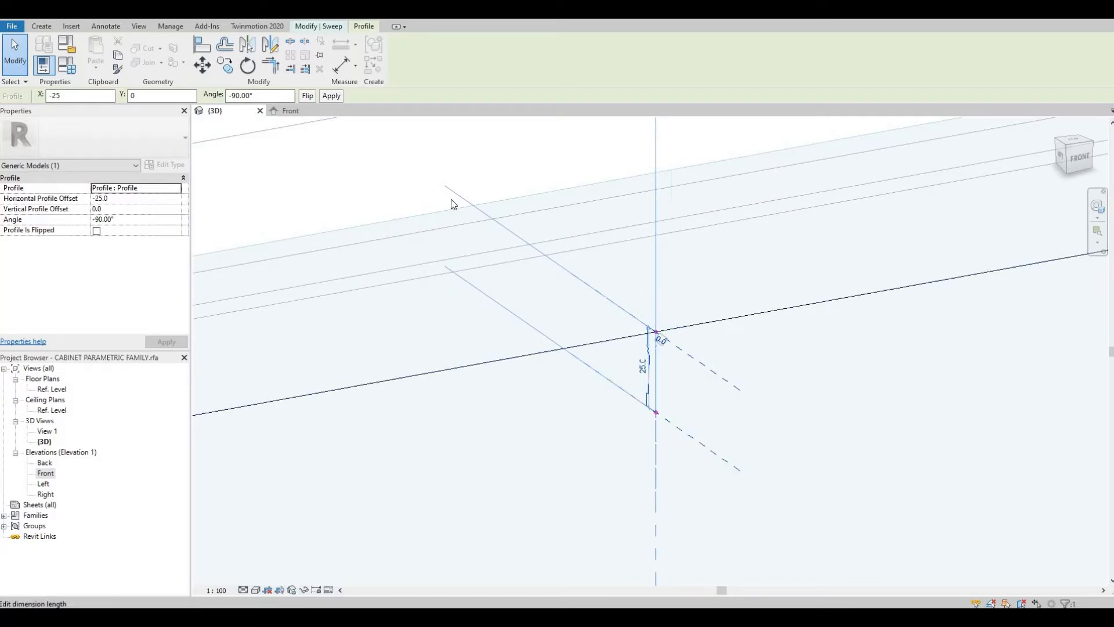
scroll(712, 416, "up", 1)
scroll(600, 311, "up", 2)
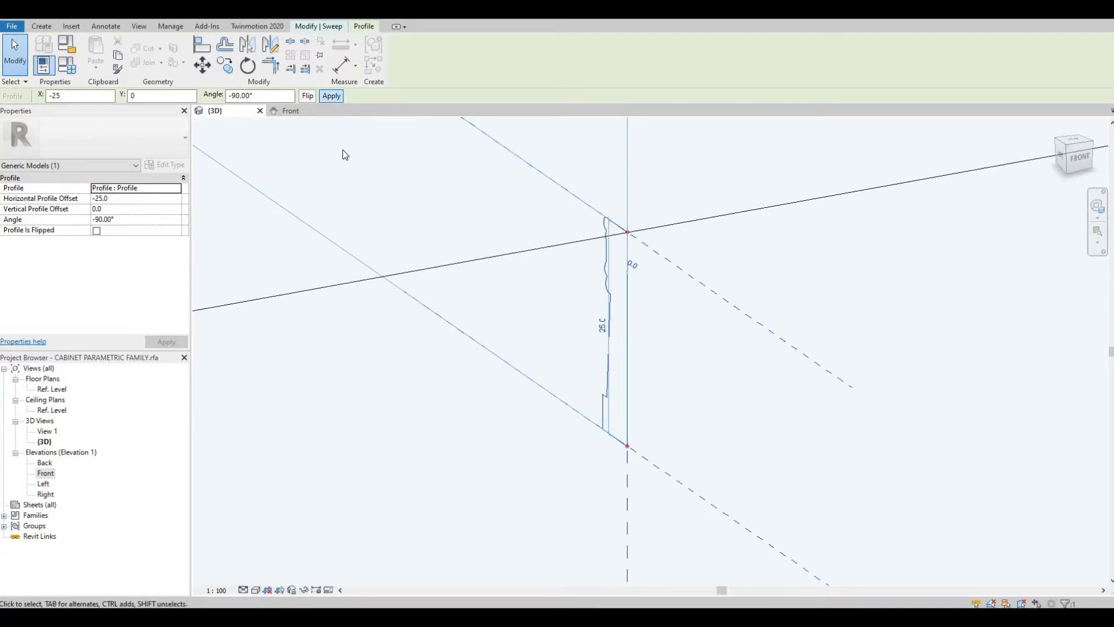
scroll(325, 137, "down", 1)
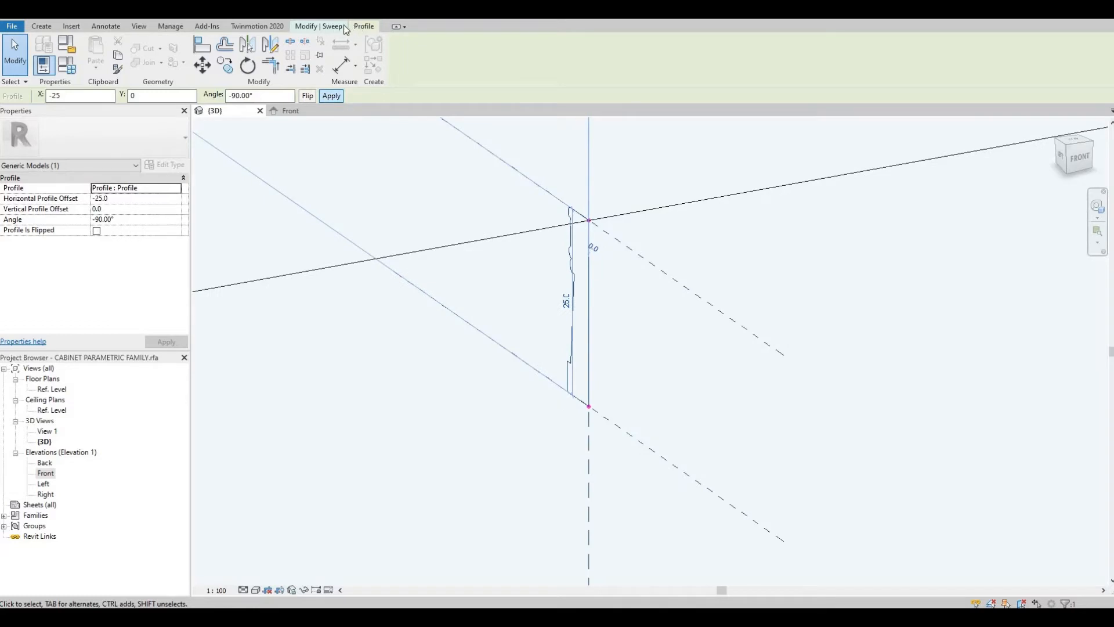
Step: Finish the void sweep
left_click(343, 27)
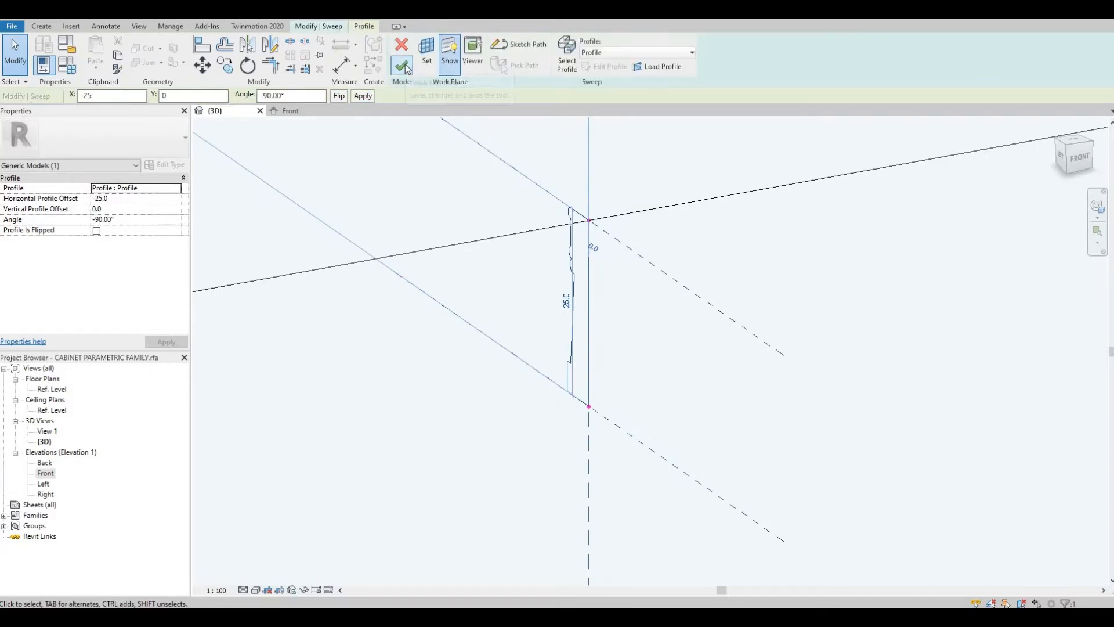
left_click(406, 68)
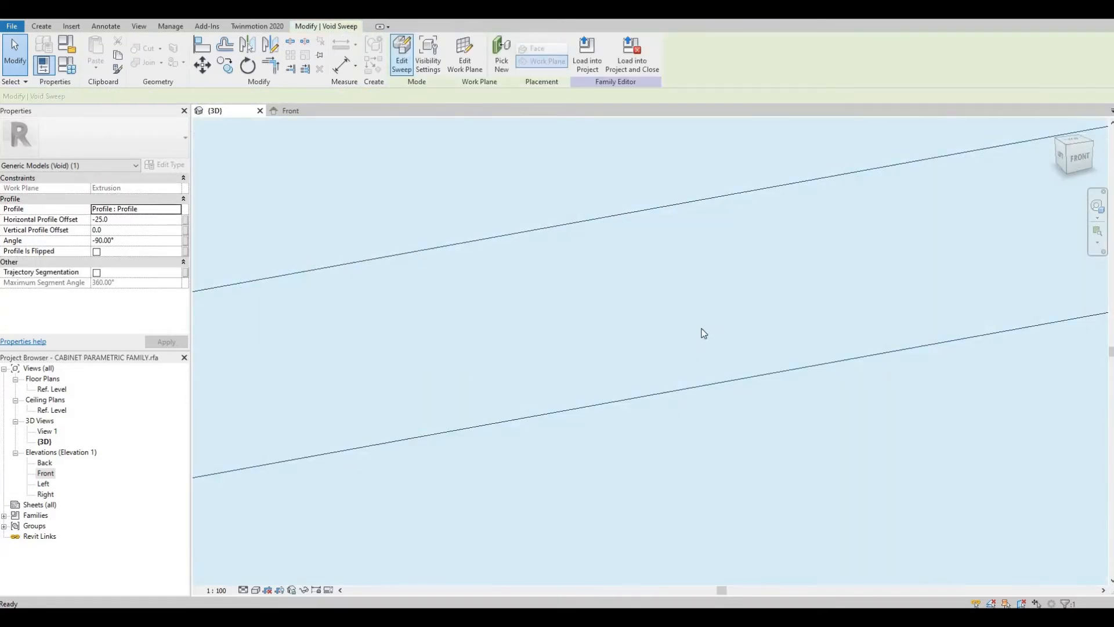
scroll(701, 347, "down", 3)
middle_click_drag(701, 347, 607, 207, "shift")
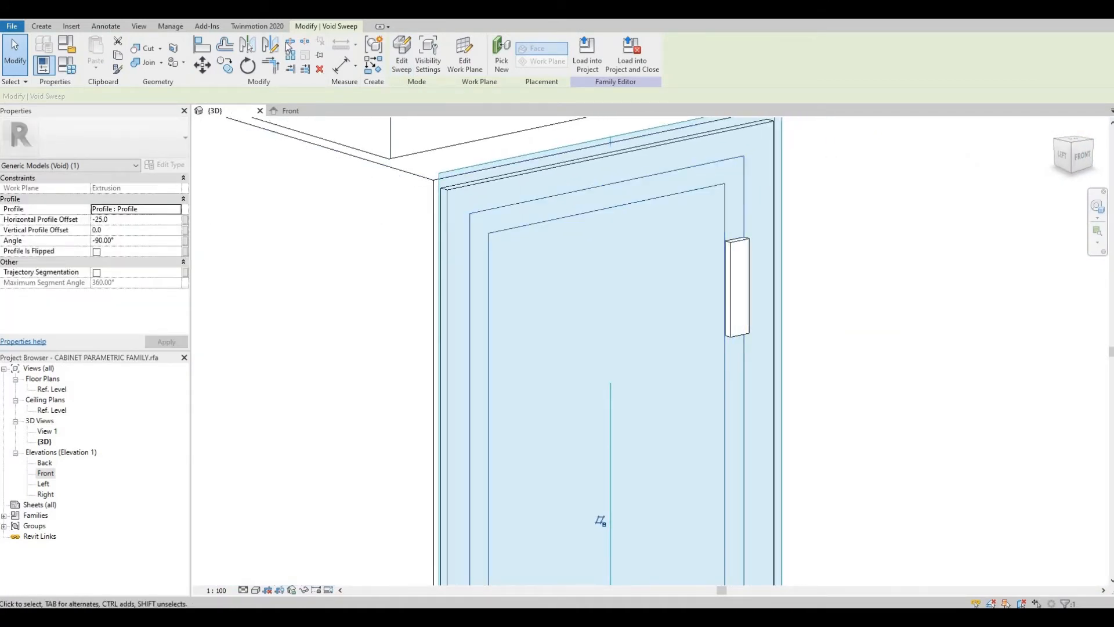
Step: Cut the door panel solid with the void sweep to carve the moulding
left_click(150, 50)
left_click(475, 190)
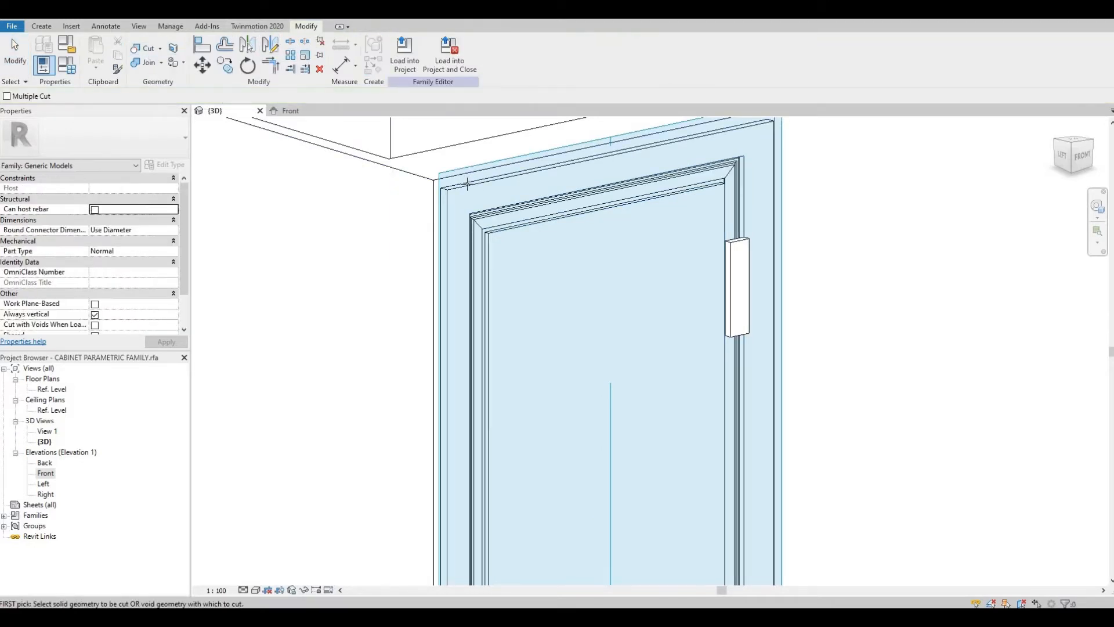
left_click(495, 213)
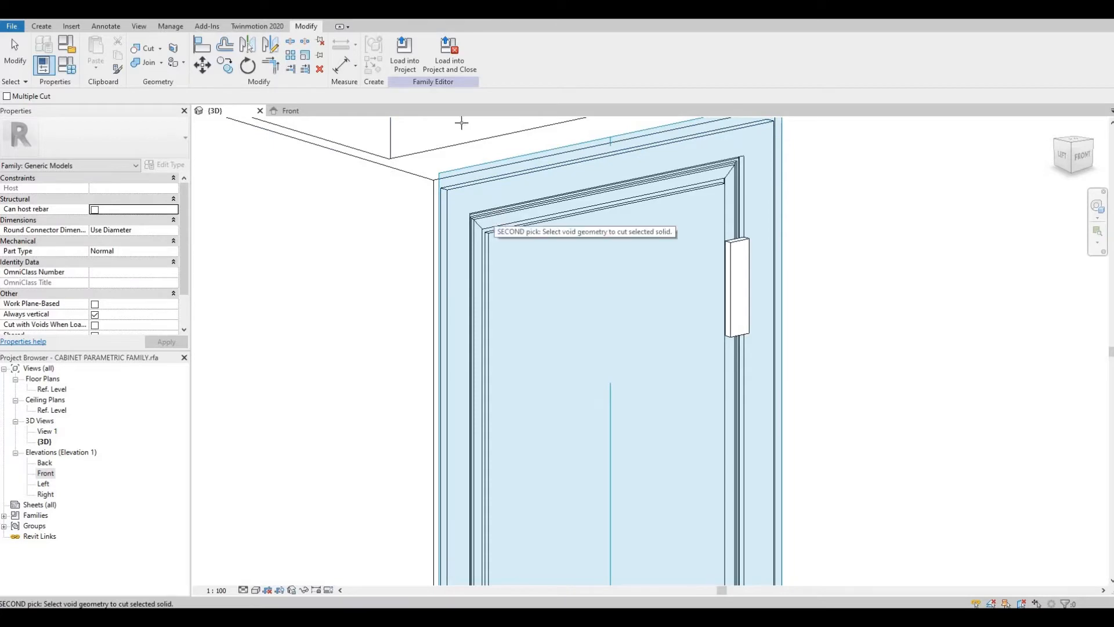
left_click(498, 221)
key("Escape")
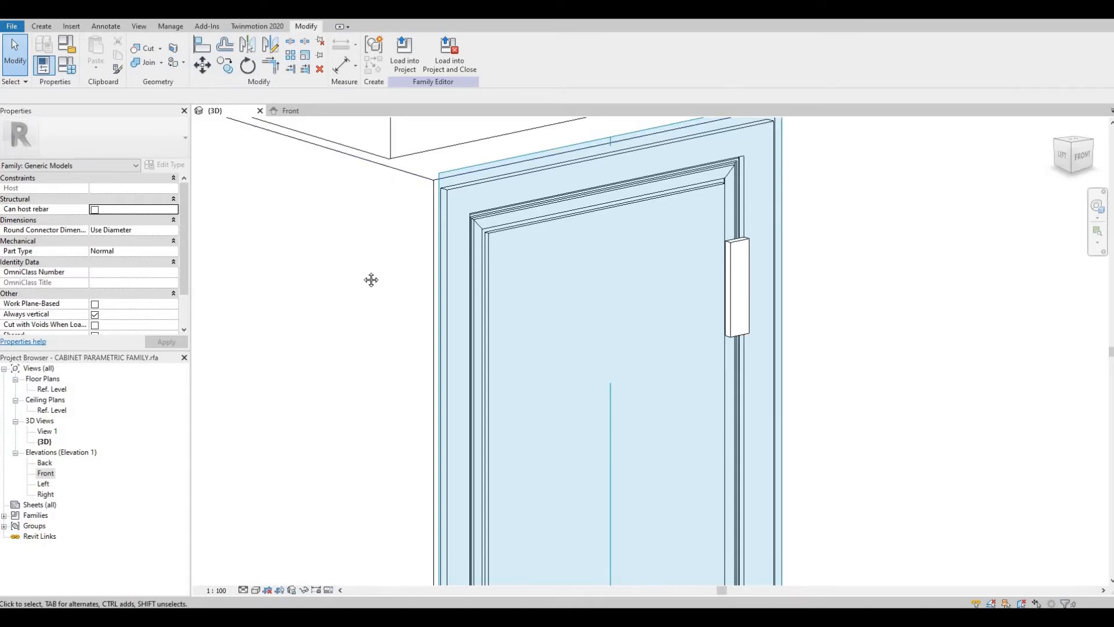
Step: Select the door handle extrusion and delete it
scroll(409, 253, "down", 2)
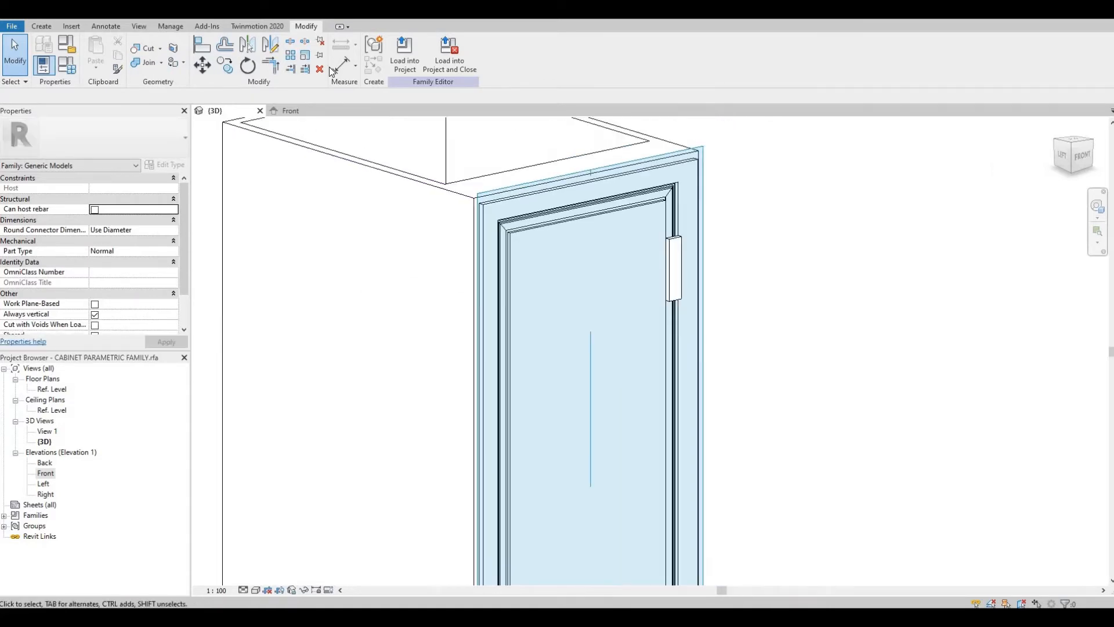
left_click(41, 26)
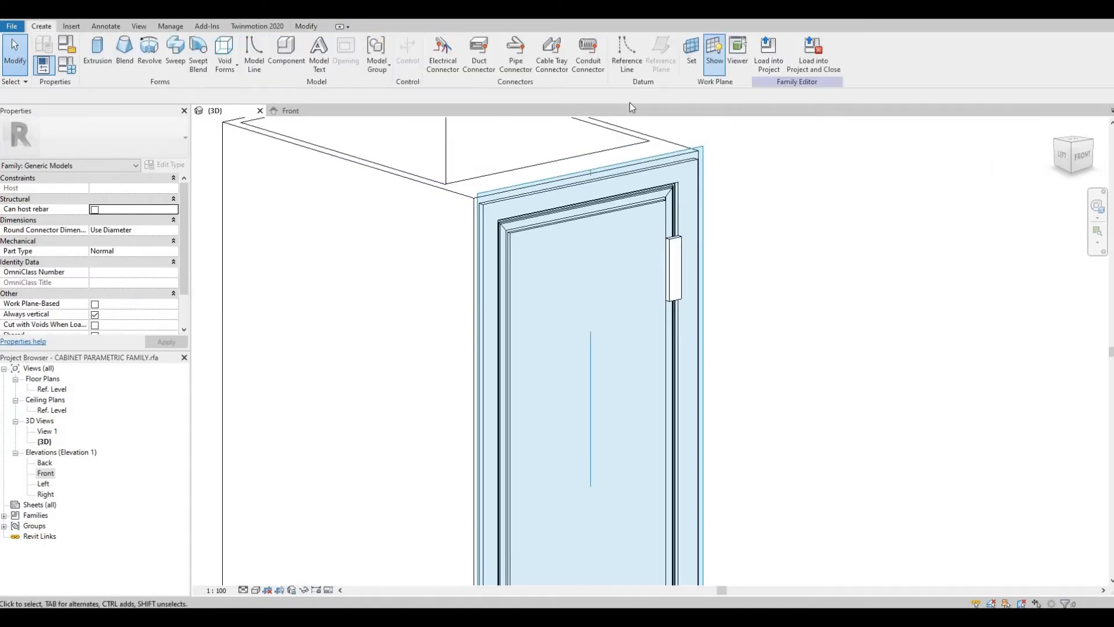
left_click(714, 52)
scroll(645, 218, "up", 2)
scroll(644, 218, "up", 1)
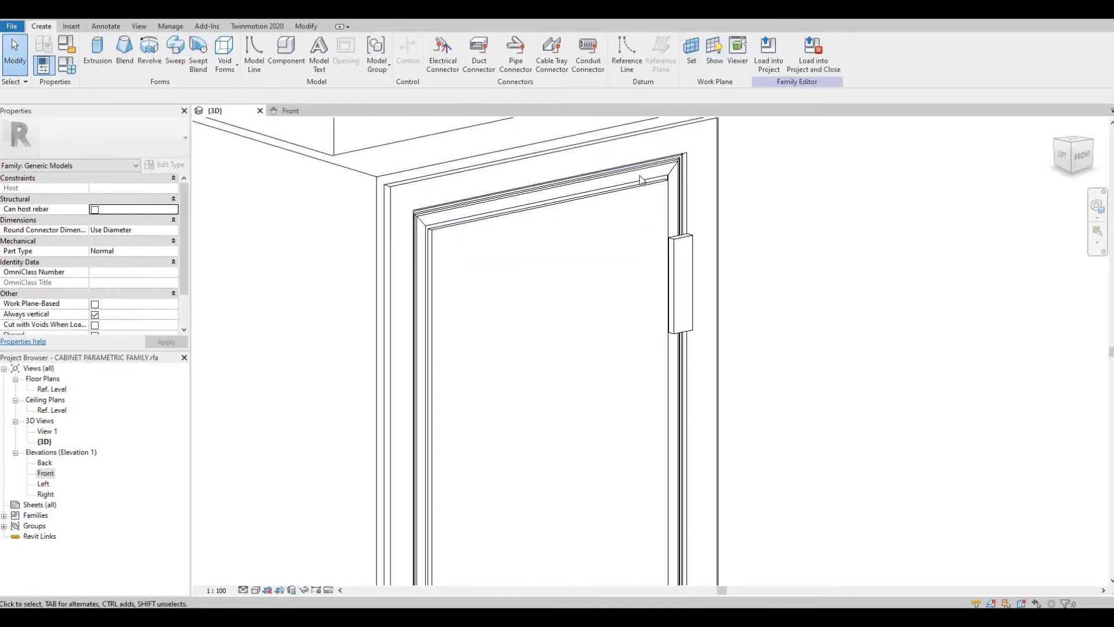
middle_click_drag(641, 178, 371, 244, "shift")
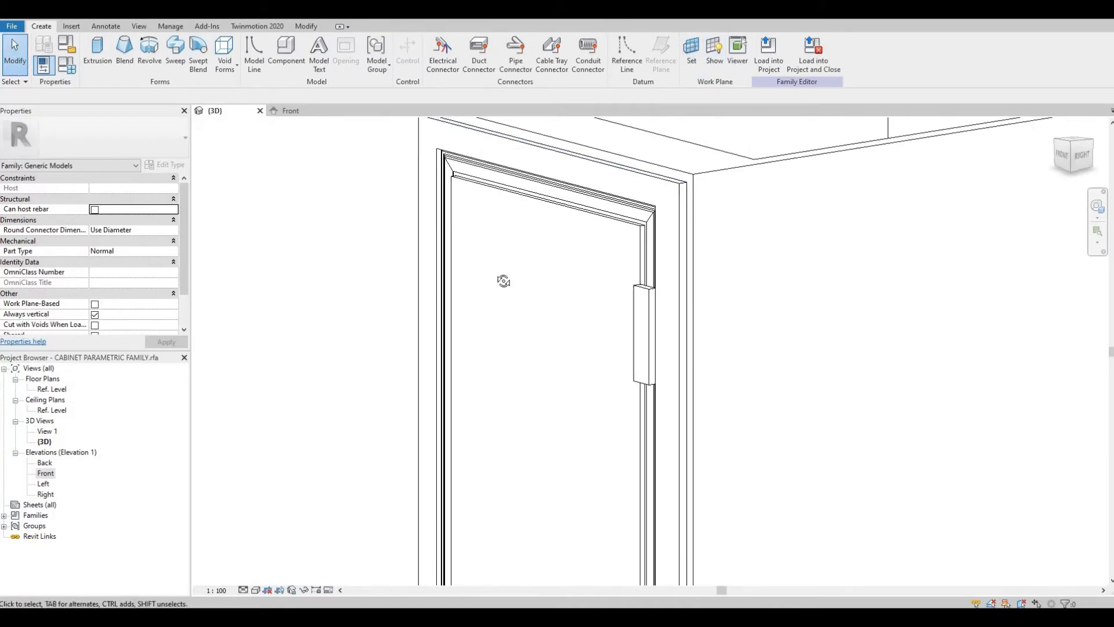
middle_click_drag(504, 274, 560, 289, "shift")
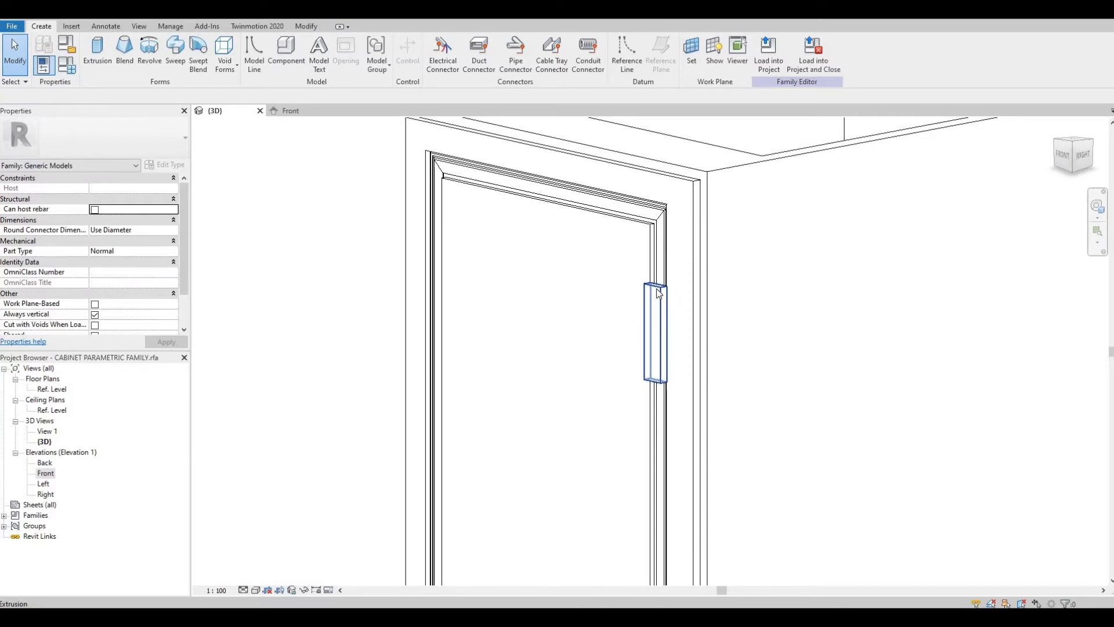
left_click(658, 296)
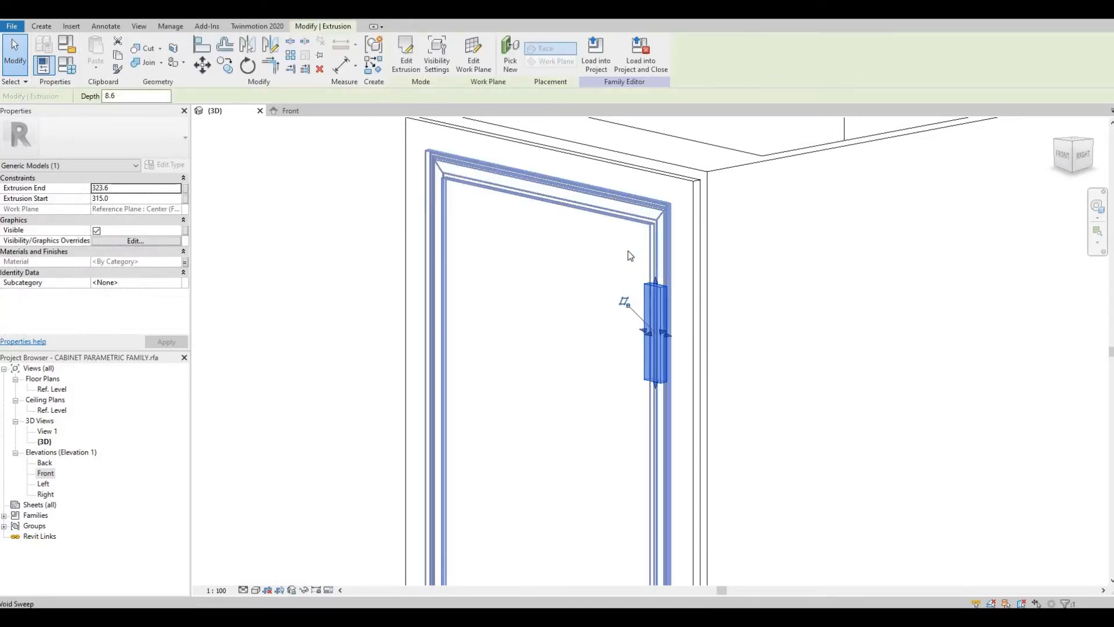
key("Delete")
Step: Review the moulded door in Realistic, Shaded and Consistent Colors styles, return to Hidden Line, and orbit around it
scroll(533, 273, "down", 4)
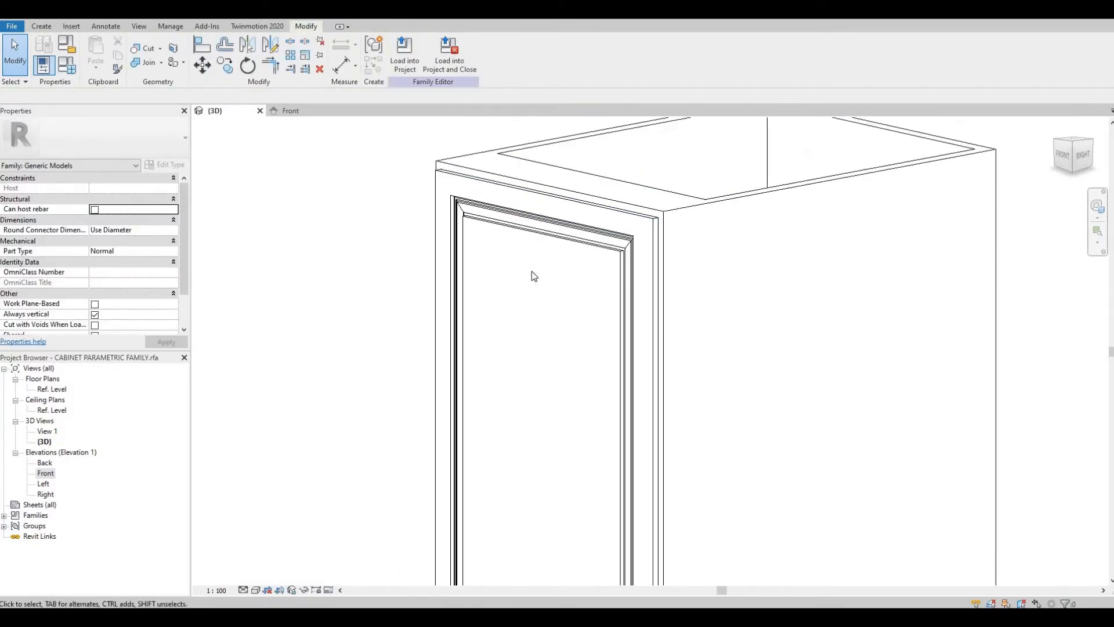
left_click(256, 590)
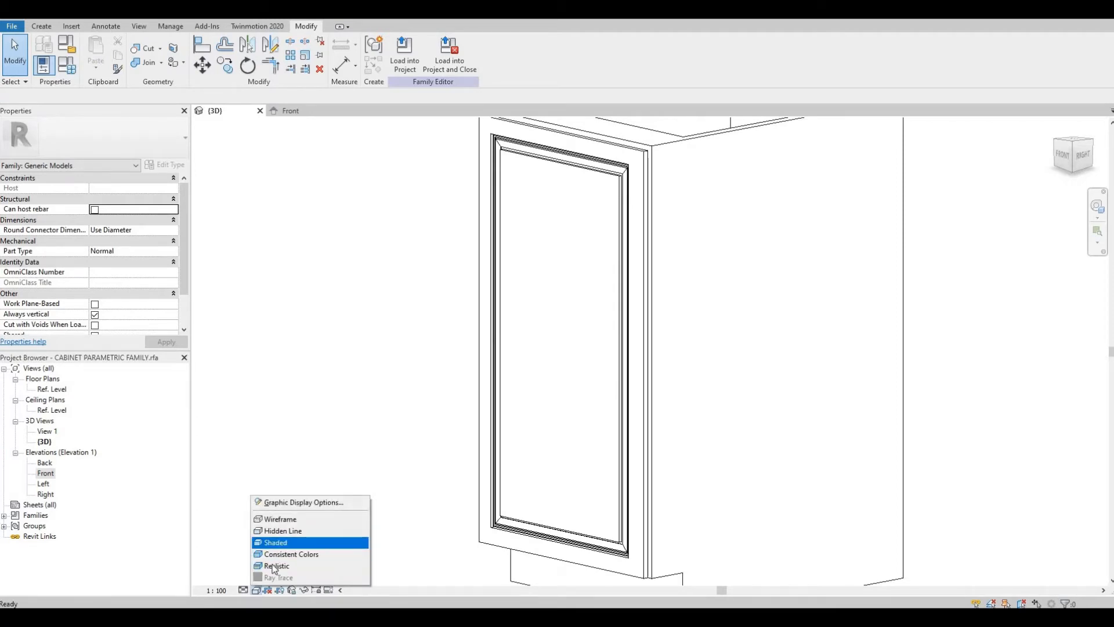
left_click(275, 566)
middle_click_drag(588, 336, 433, 480, "shift")
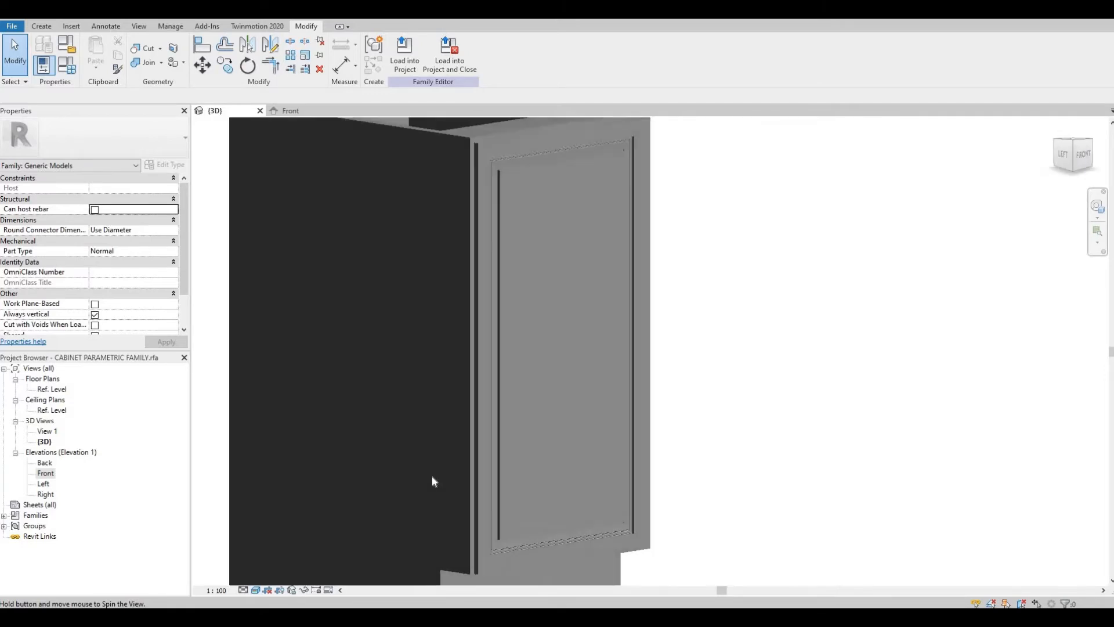
left_click(256, 590)
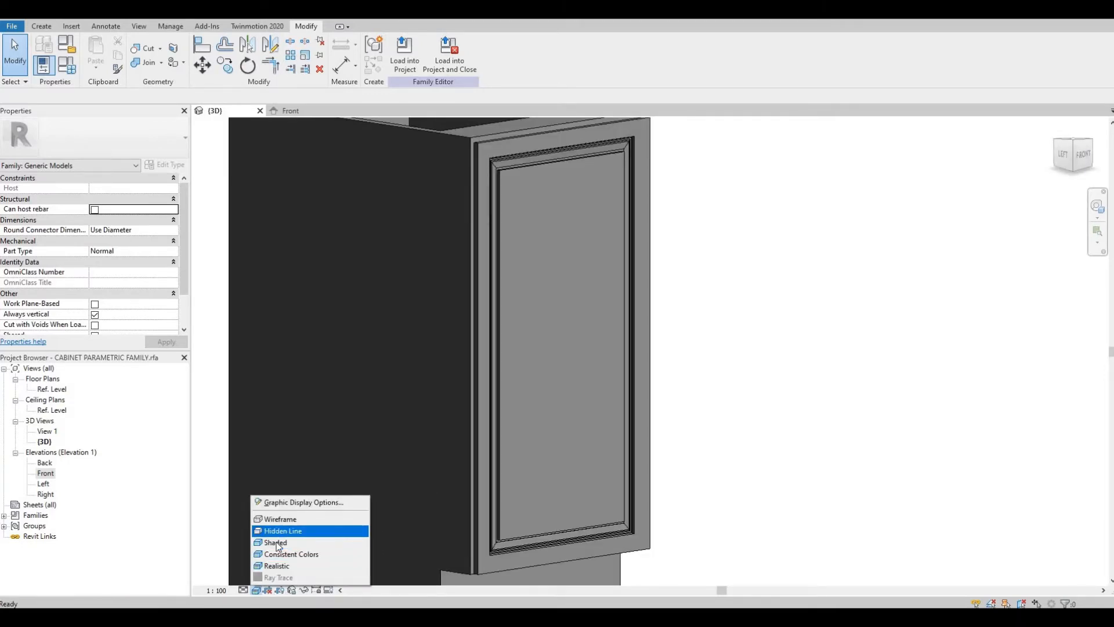
left_click(277, 542)
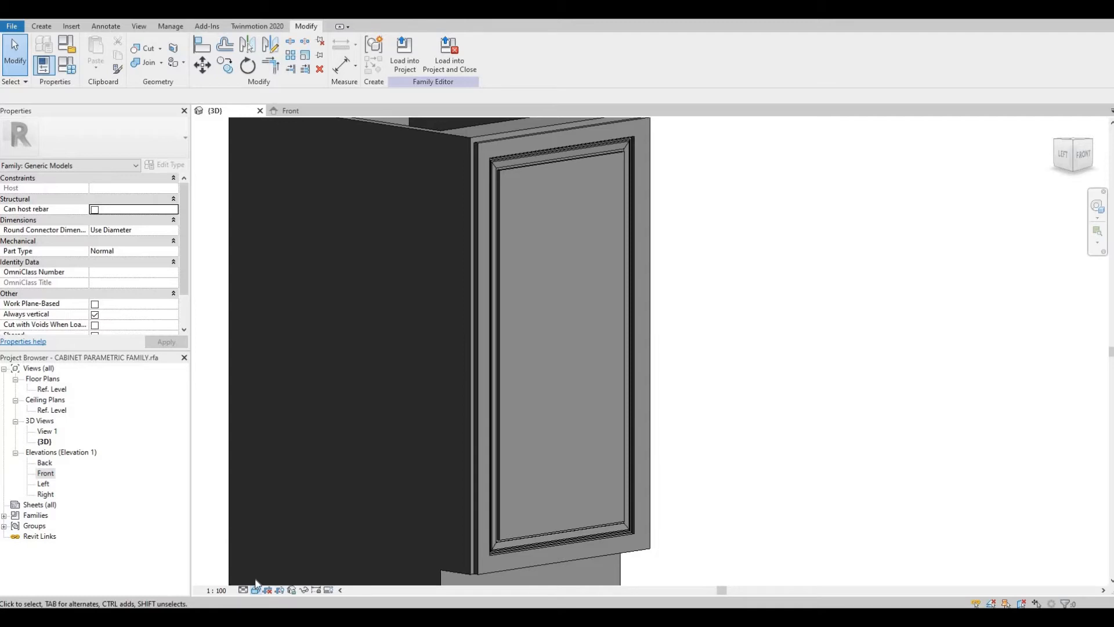
left_click(256, 590)
left_click(274, 553)
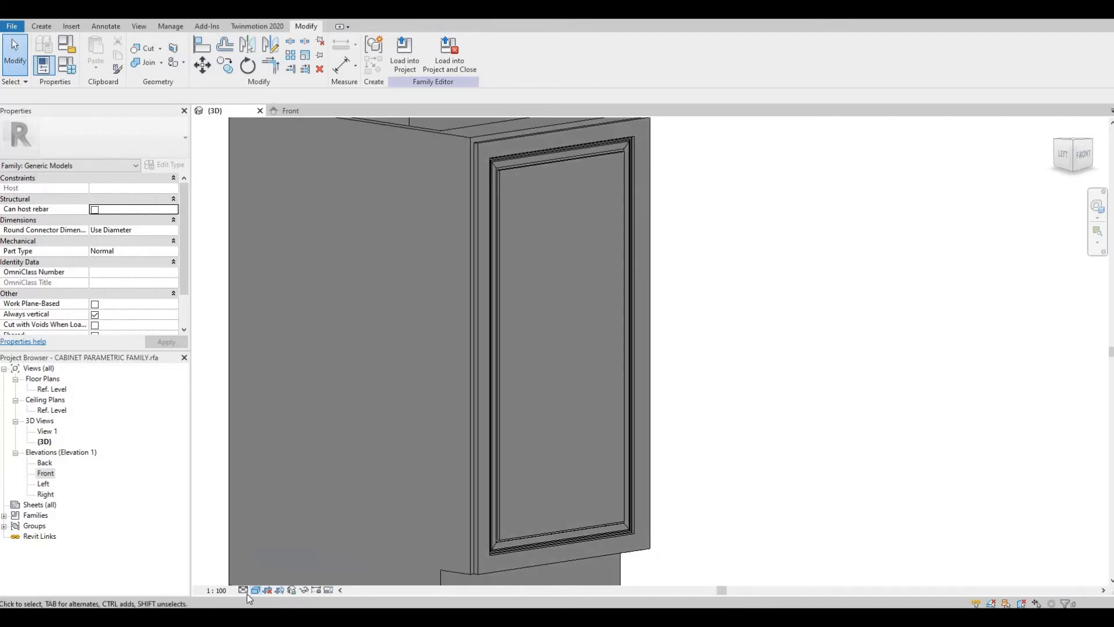
left_click(256, 590)
left_click(285, 530)
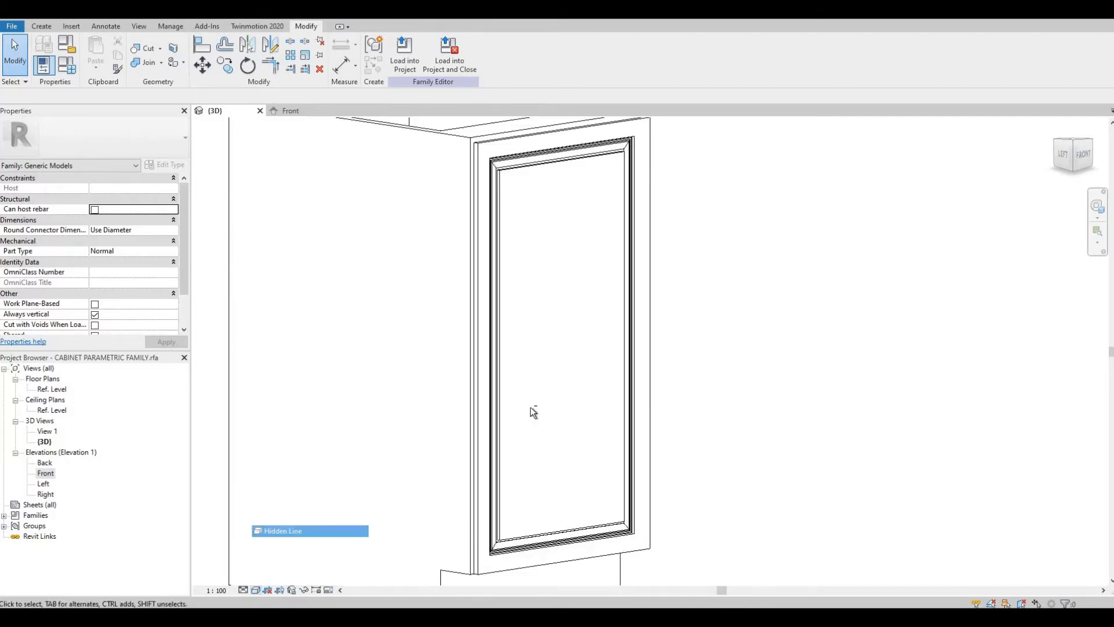
middle_click_drag(486, 434, 561, 461, "shift")
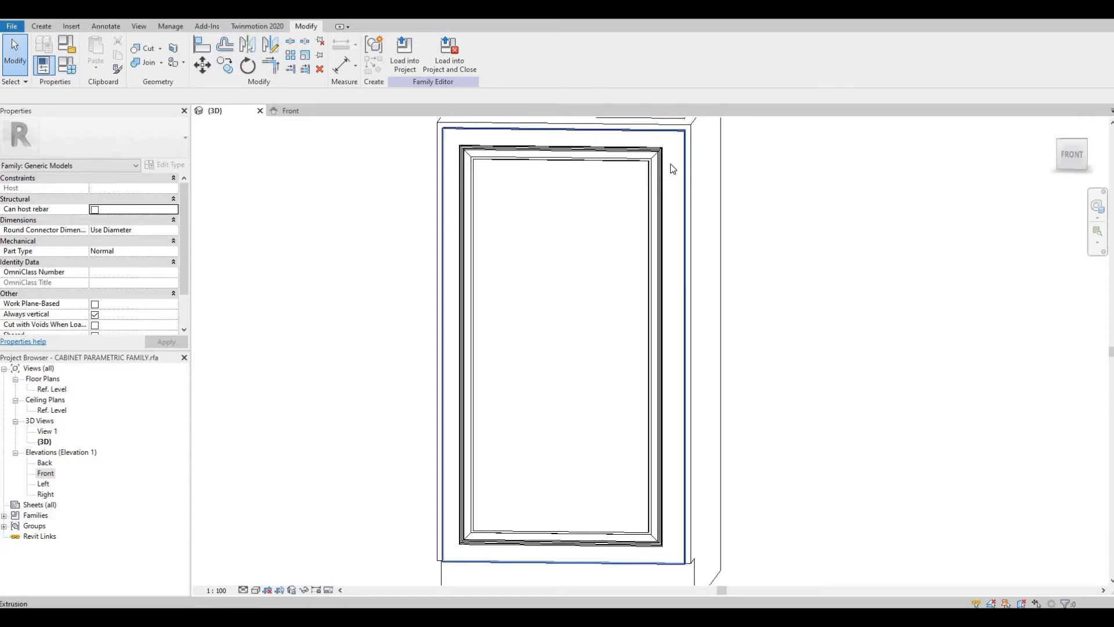
middle_click_drag(707, 260, 678, 240, "shift")
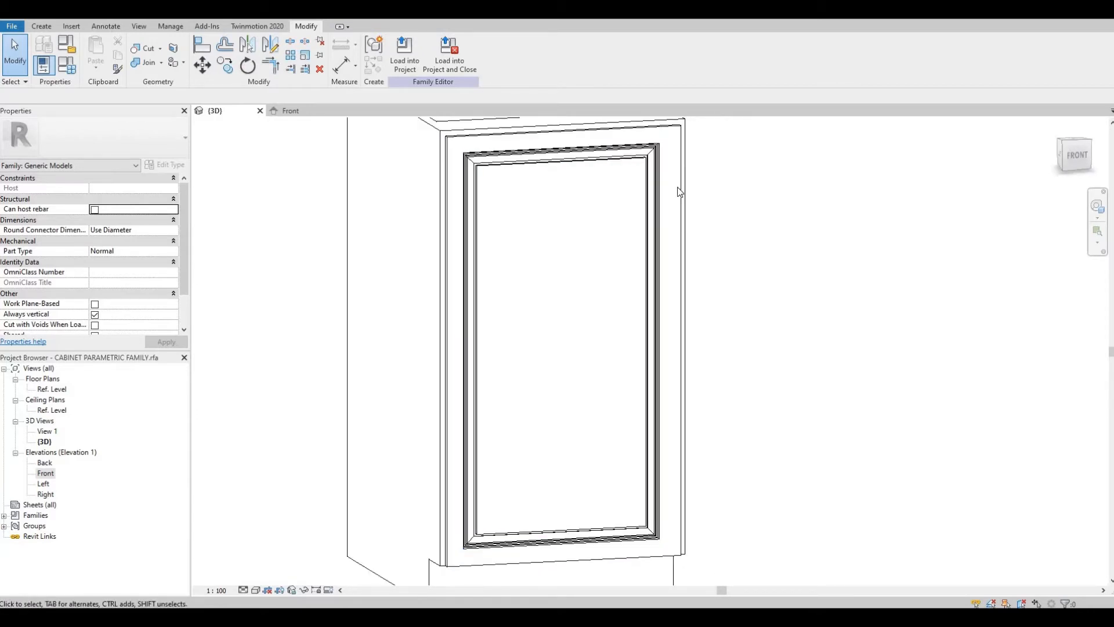
scroll(678, 239, "down", 2)
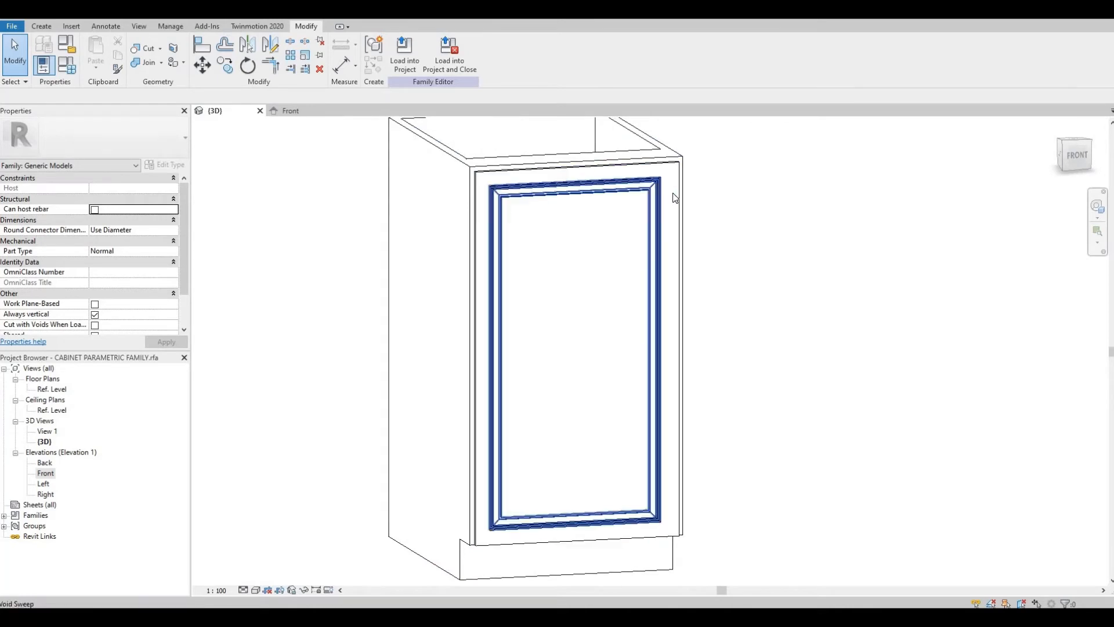
Step: Open Family Types and switch between Cabinet 5, Cabinet 2 and Cabinet 1 to check the moulding, then close the dialog
left_click(72, 67)
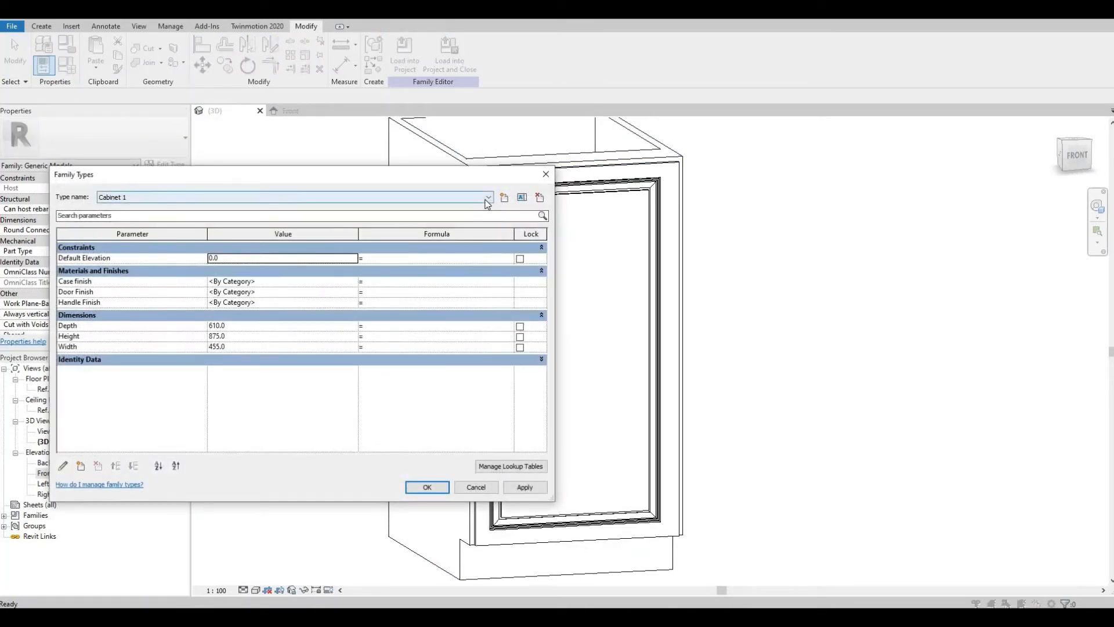
left_click(488, 198)
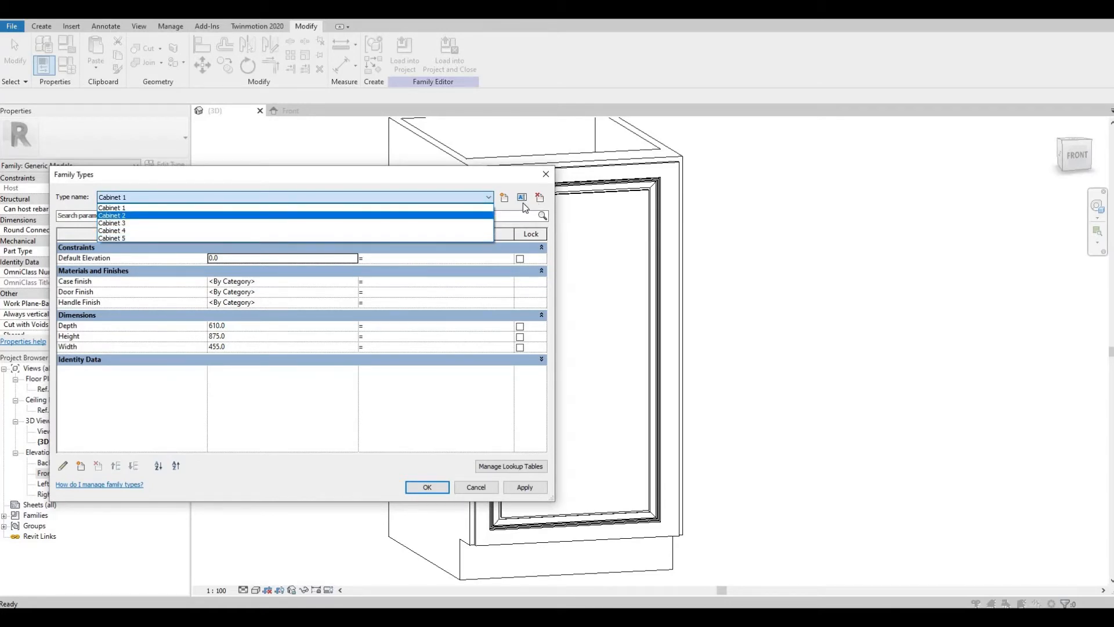
left_click(451, 238)
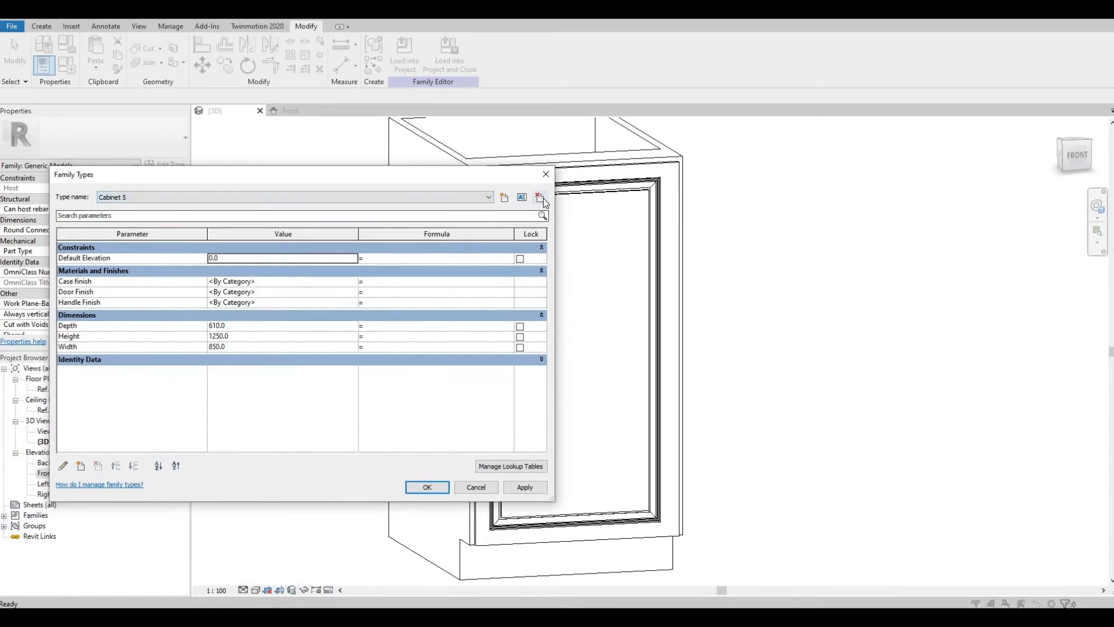
left_click(544, 199)
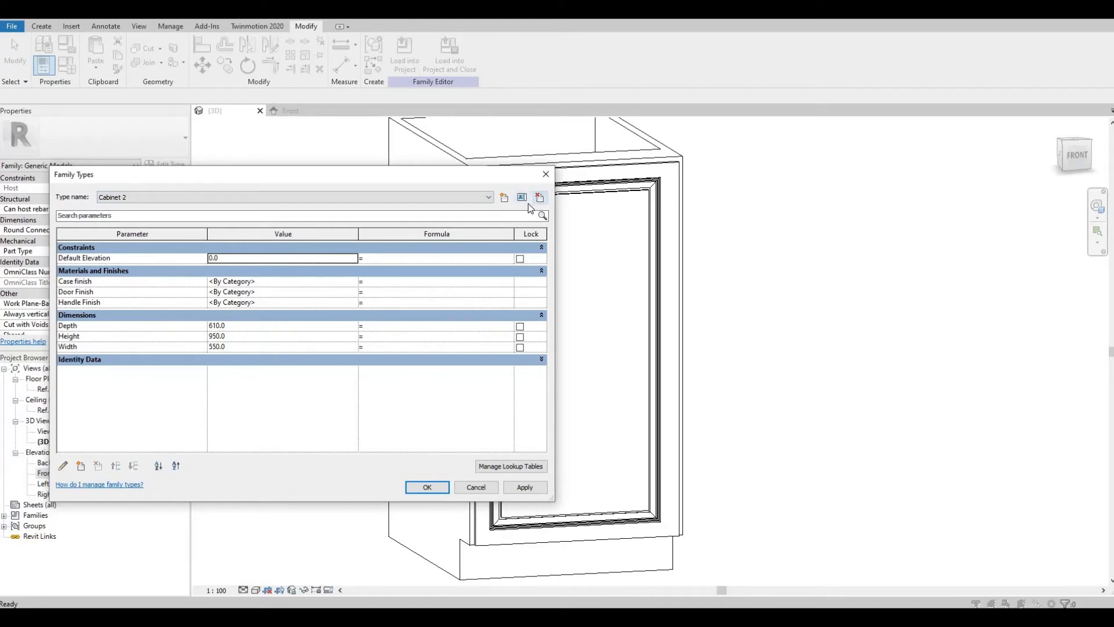
left_click(538, 199)
left_click(539, 199)
left_click(488, 198)
left_click(472, 207)
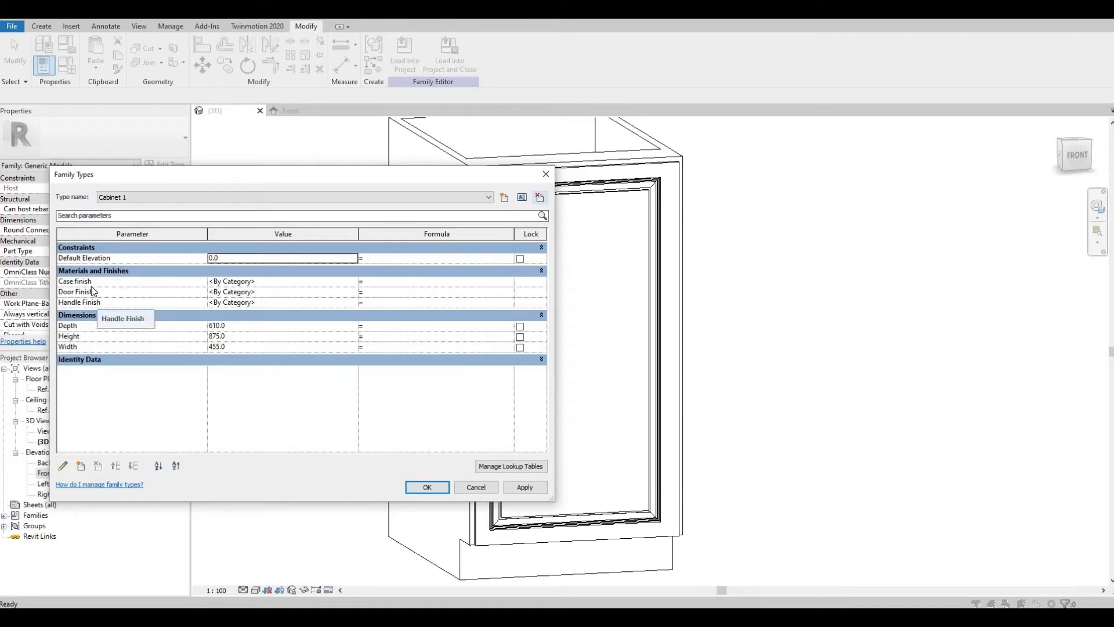
left_click(546, 174)
middle_click_drag(545, 194, 582, 199)
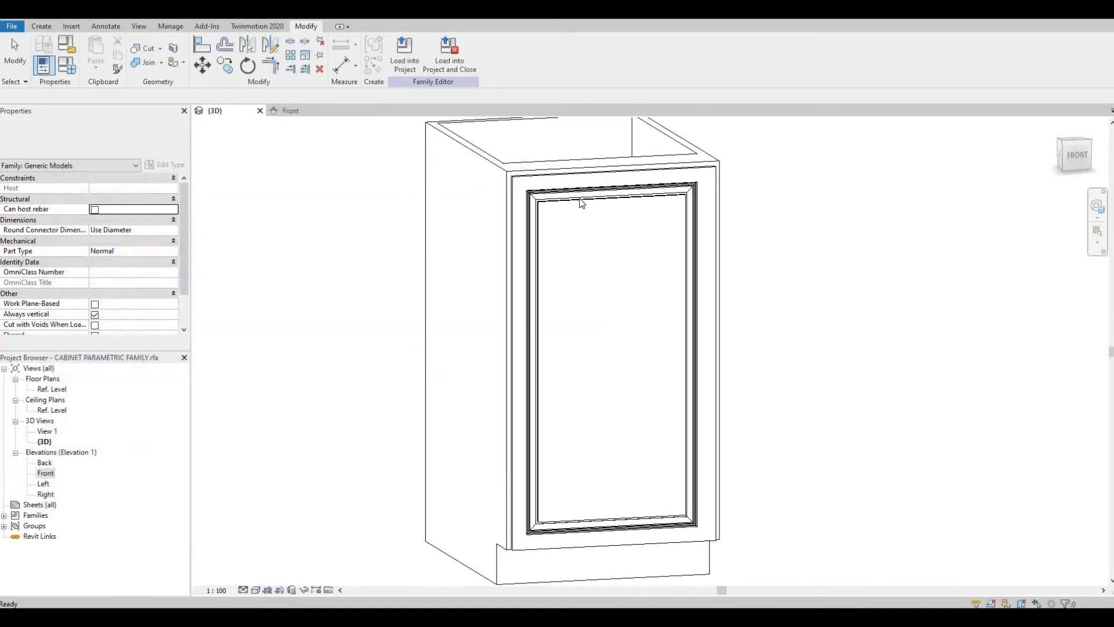
Step: Select the void sweep and orbit the cabinet to inspect the moulded door
left_click(520, 235)
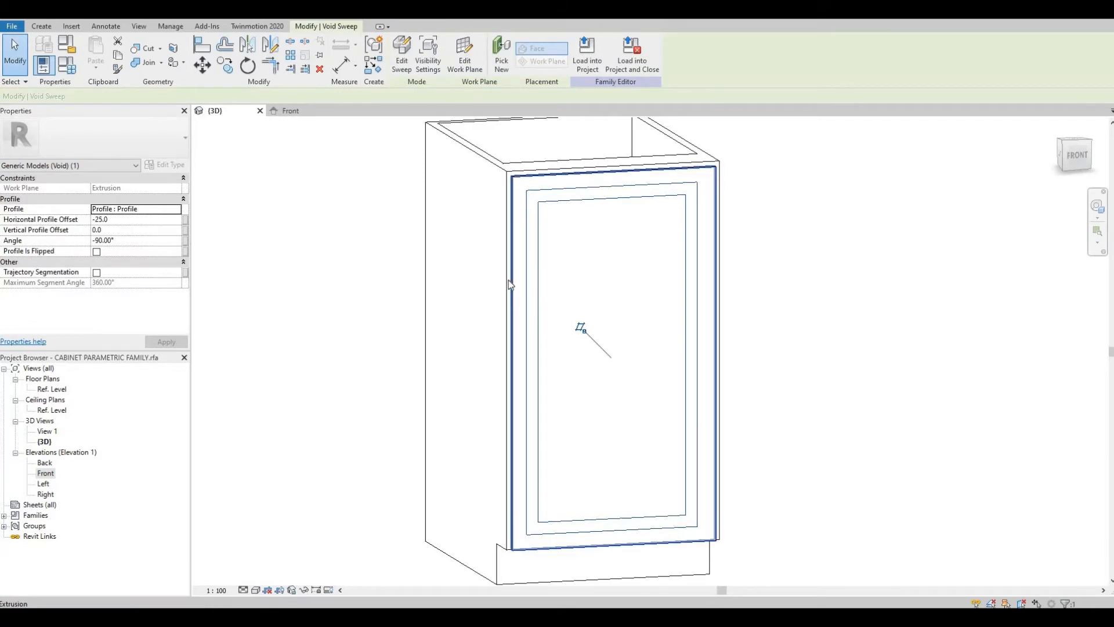
left_click(463, 311)
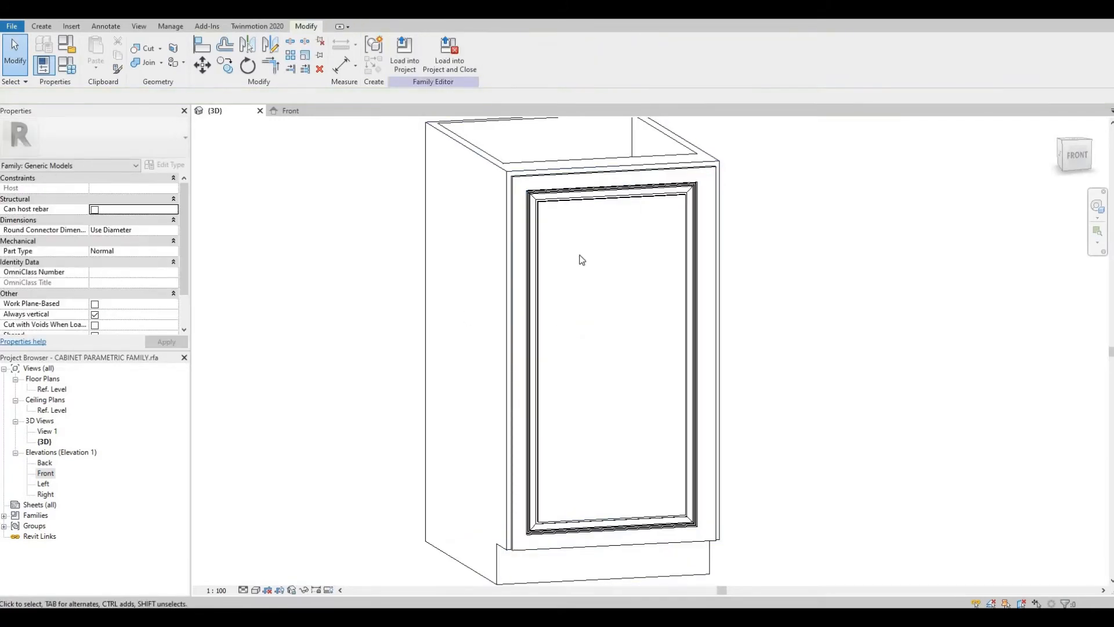
middle_click_drag(580, 254, 593, 268, "shift")
middle_click_drag(513, 246, 486, 233)
scroll(513, 246, "down", 1)
mouse_move(570, 295)
middle_mouse_down()
mouse_move(538, 281)
mouse_move(549, 295)
middle_mouse_up()
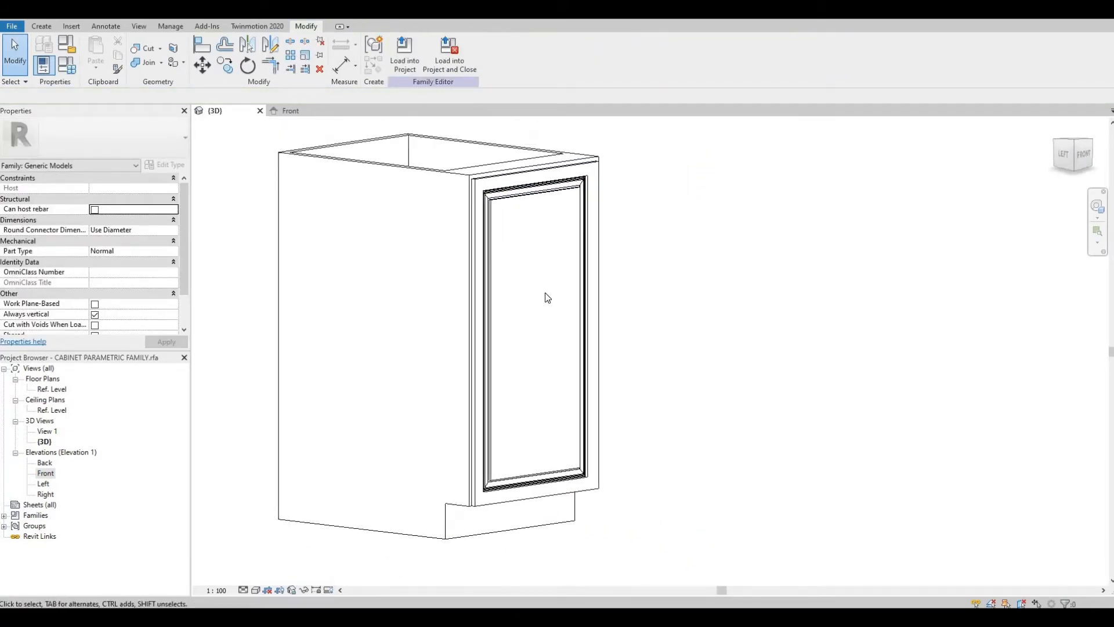
Step: Create a new family from the Metric Generic Model face based.rft template
left_click(11, 27)
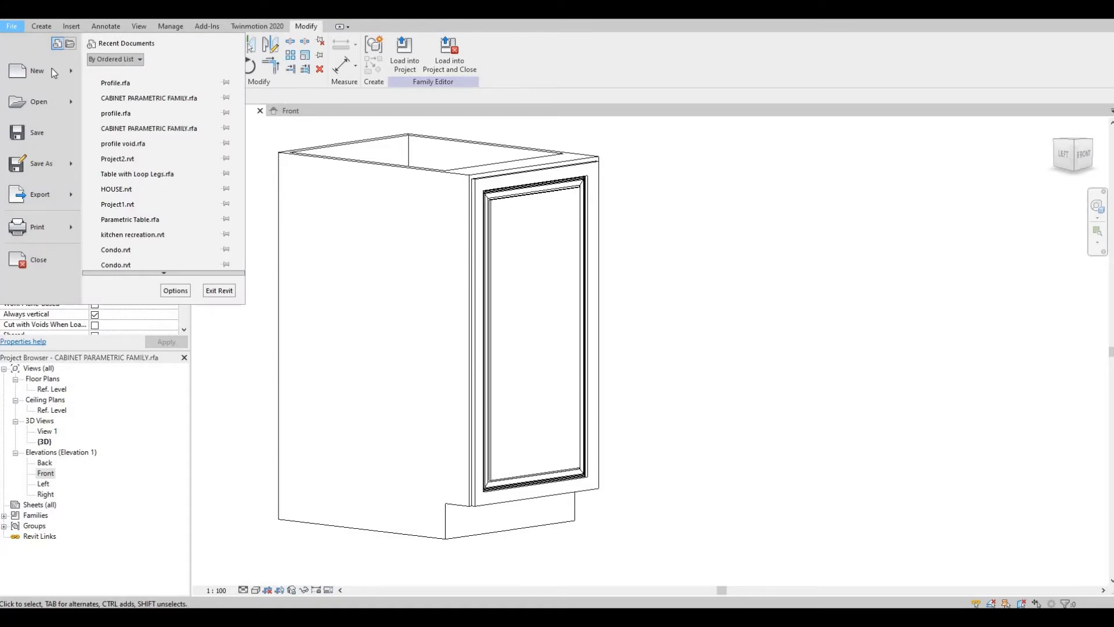
mouse_move(61, 68)
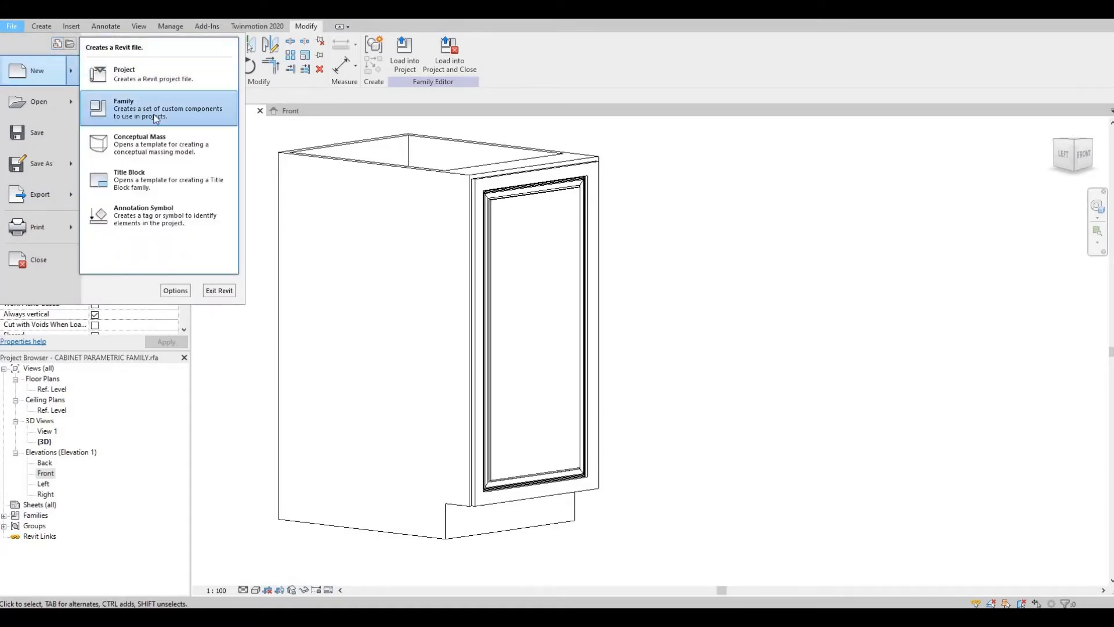
left_click(155, 118)
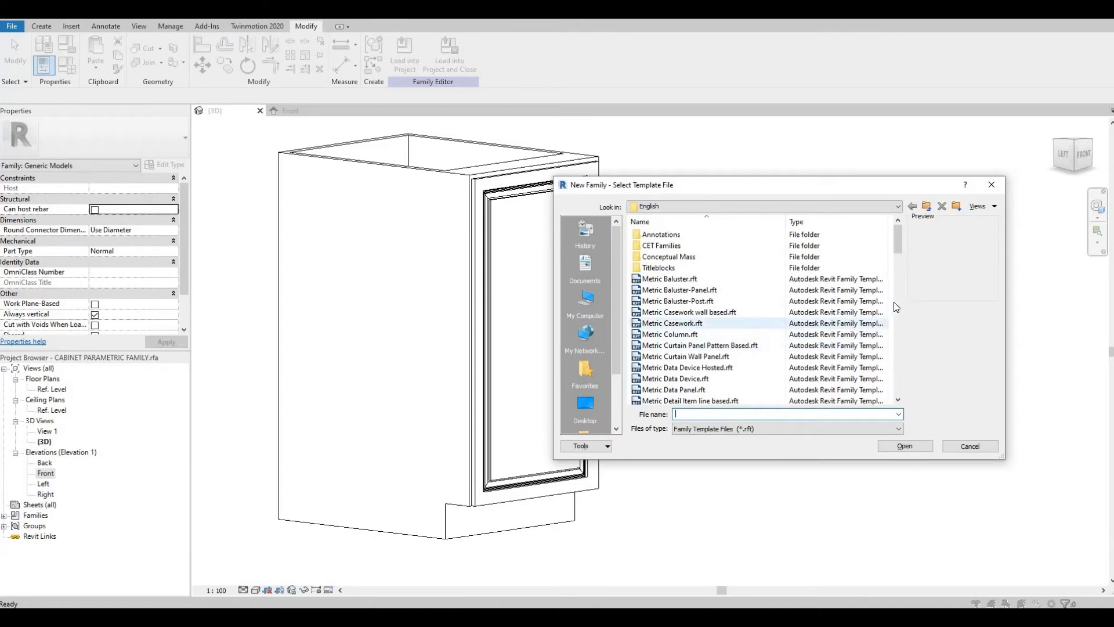
left_click_drag(901, 256, 903, 319)
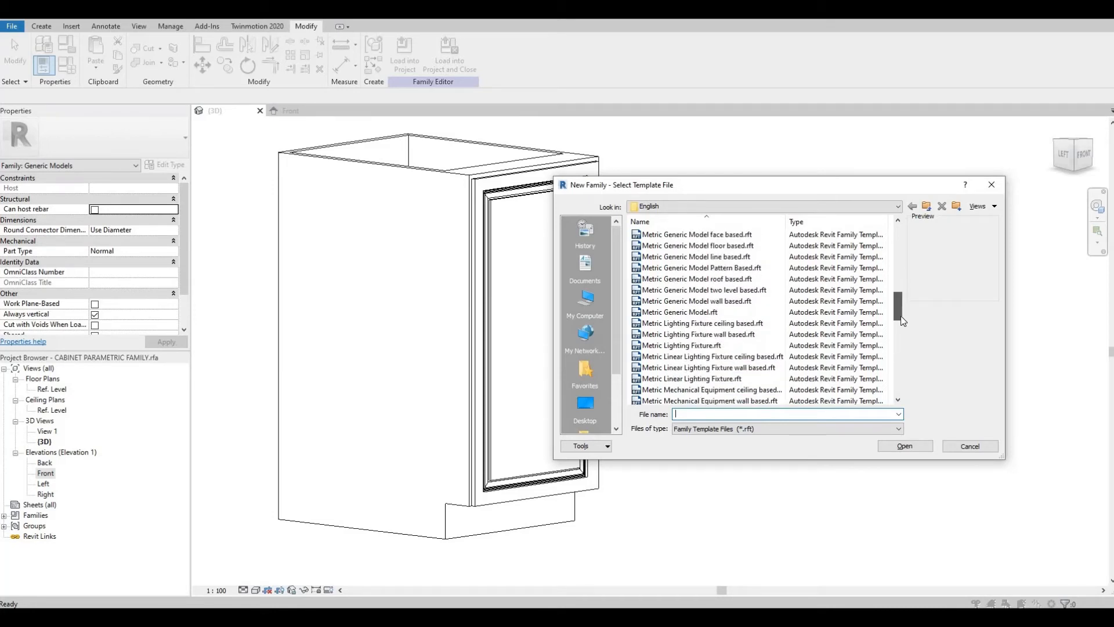
scroll(901, 316, "up", 2)
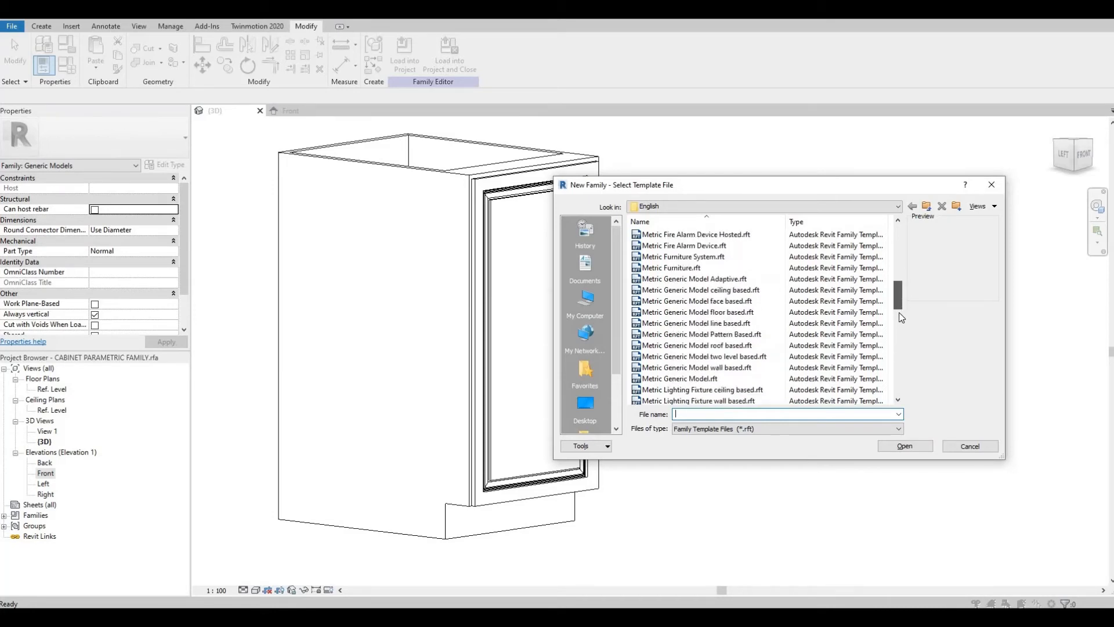
scroll(900, 315, "down", 3)
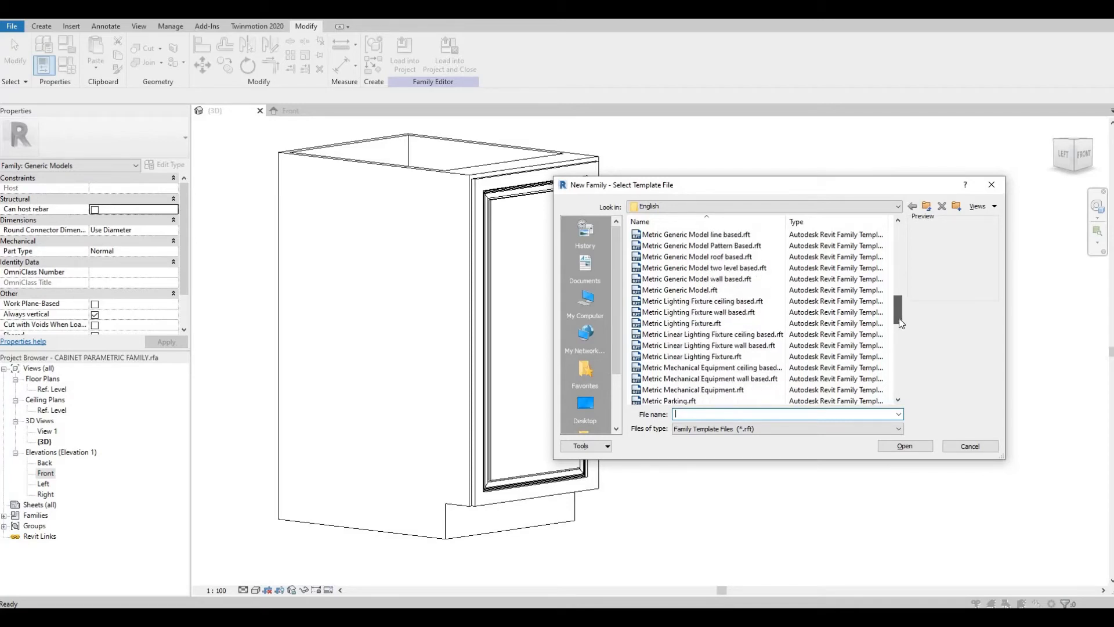
scroll(895, 297, "up", 4)
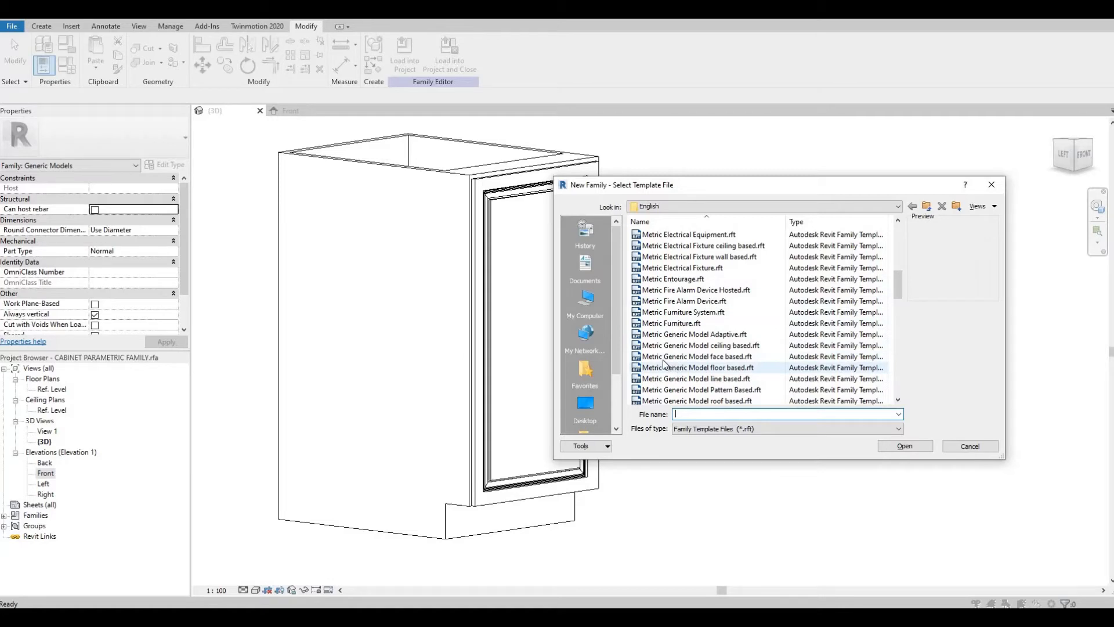
left_click(697, 357)
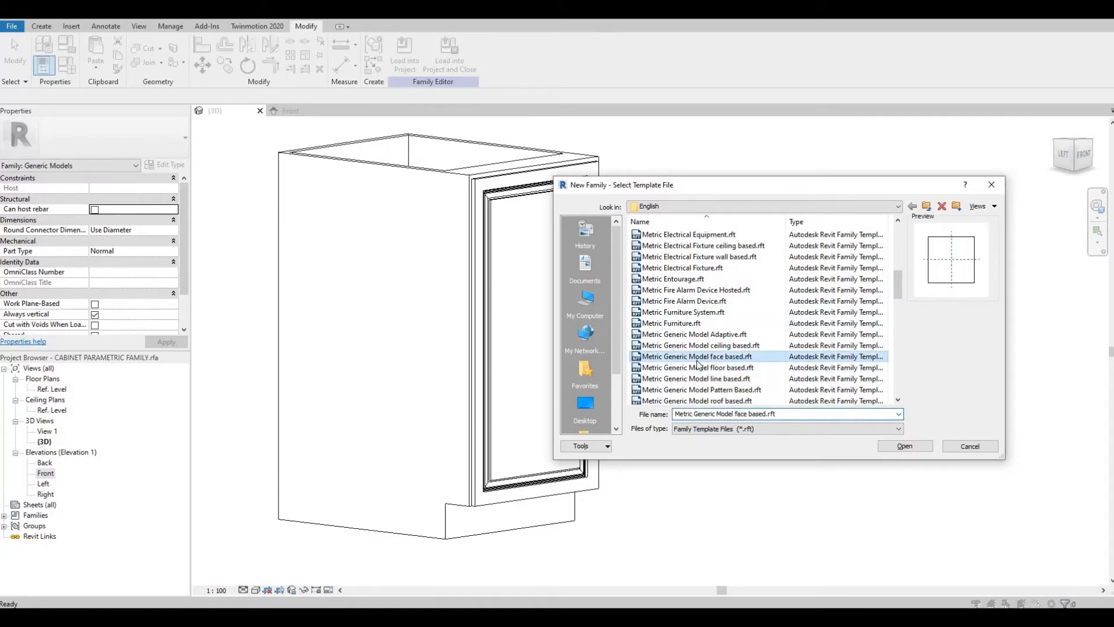
left_click(906, 446)
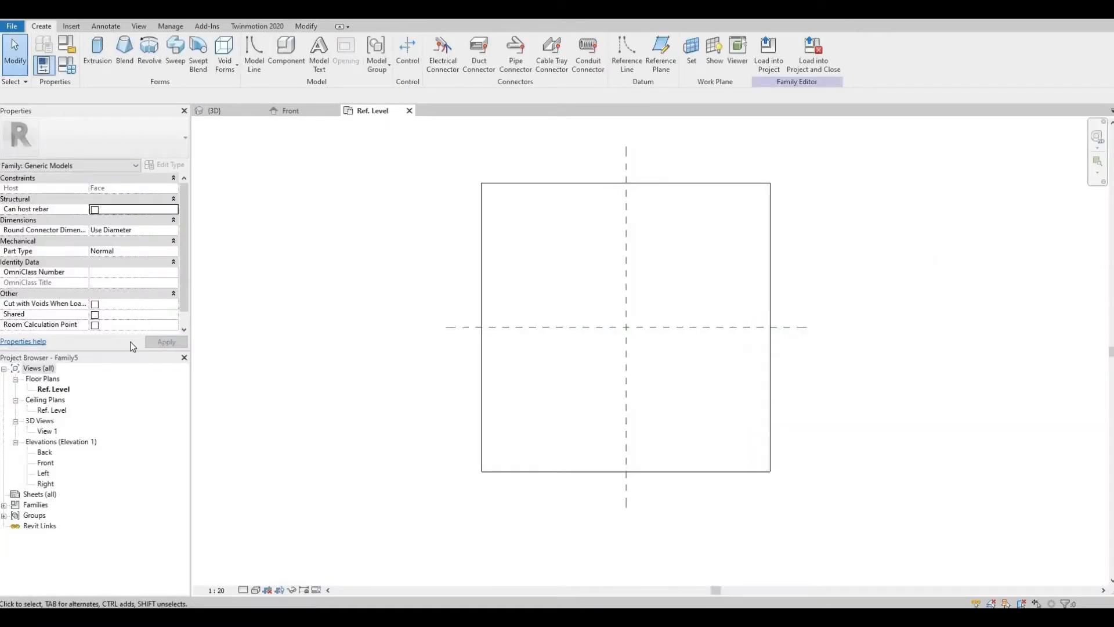
Step: Open the Front elevation, start a Revolve and sketch a boundary arc against the centre reference plane
double_click(49, 464)
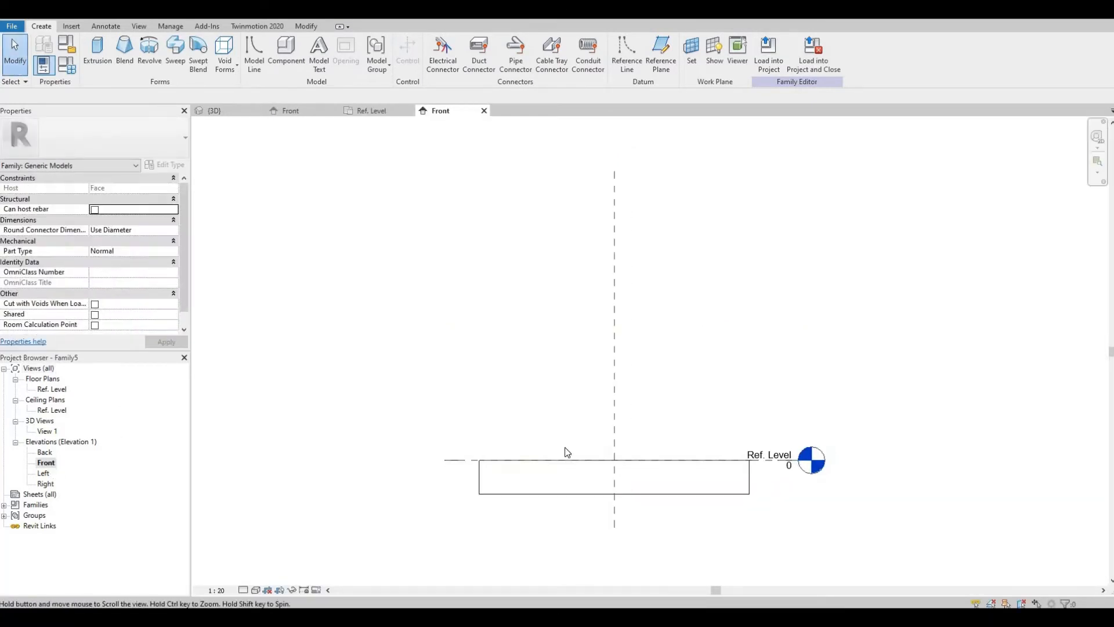
scroll(602, 450, "up", 5)
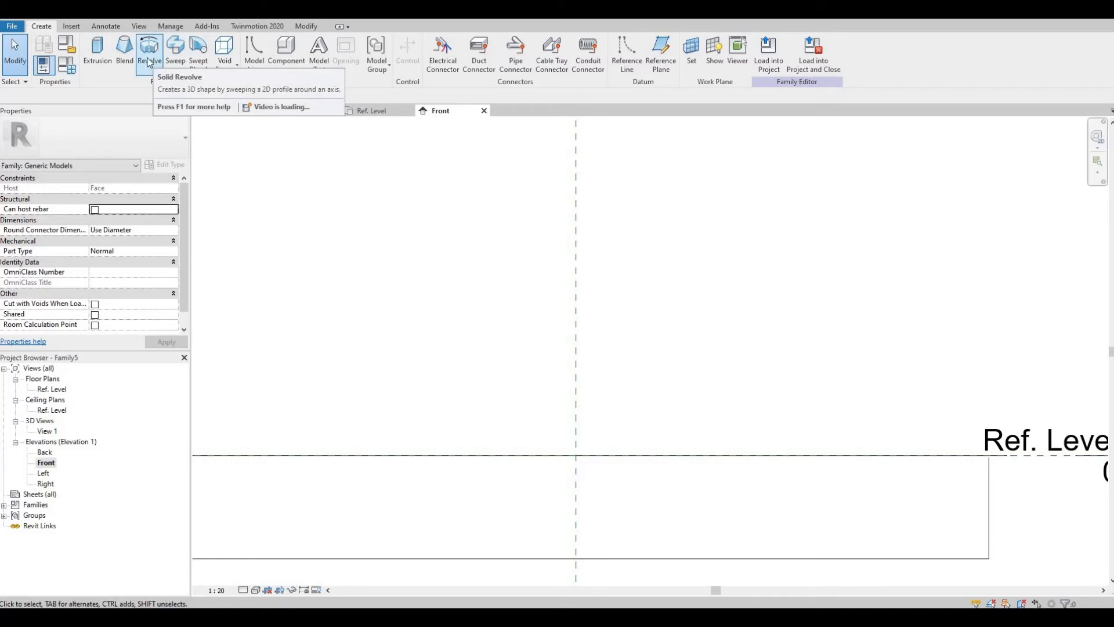
left_click(149, 62)
middle_click_drag(557, 391, 469, 315)
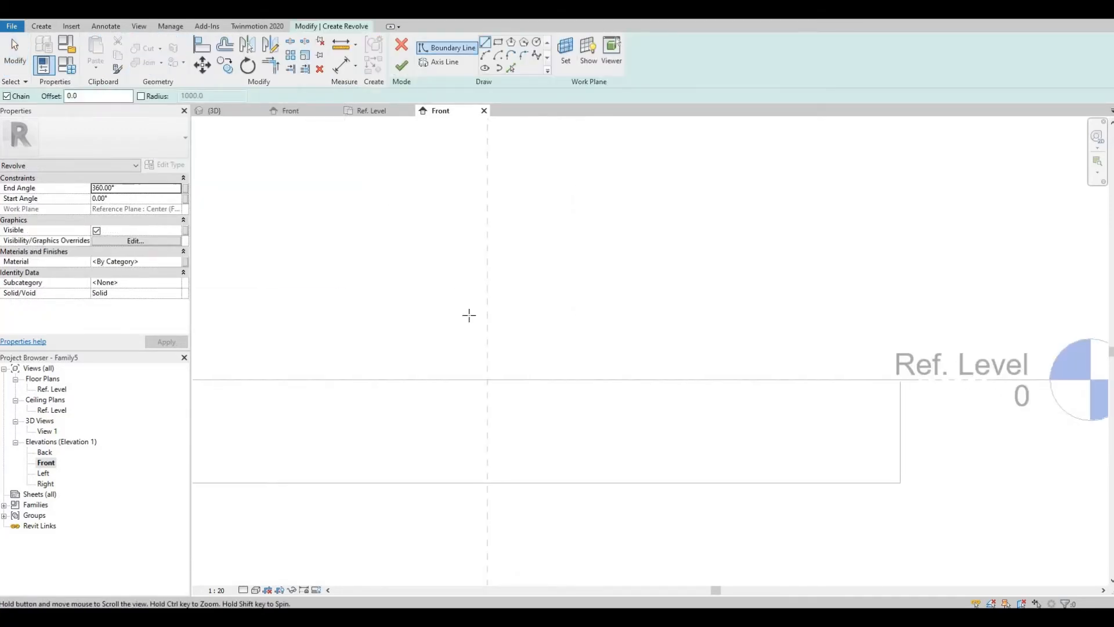
scroll(469, 315, "up", 3)
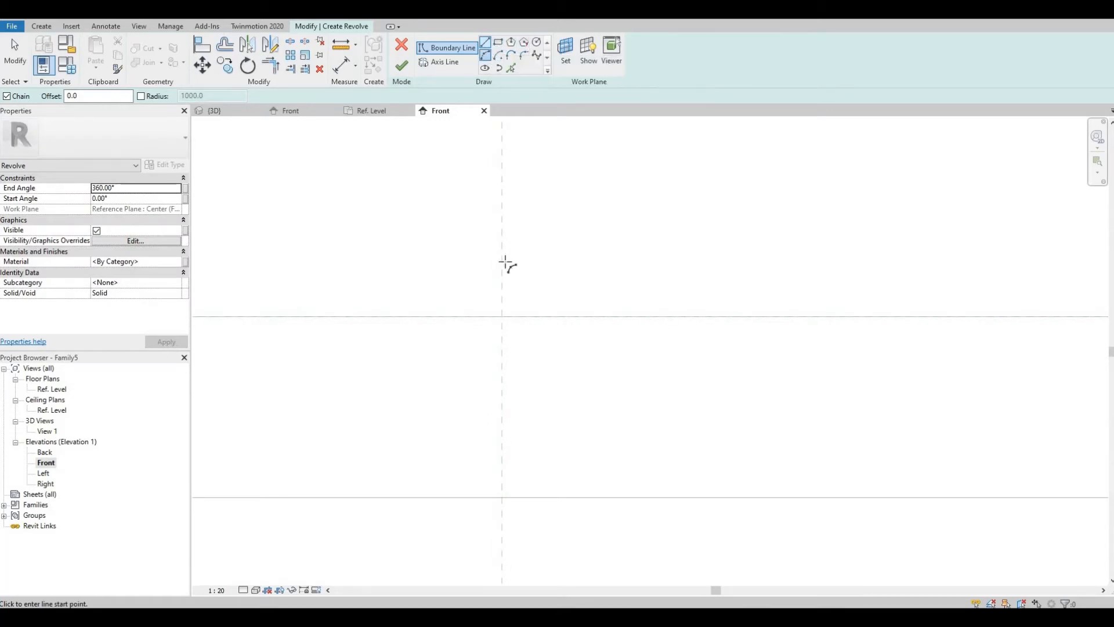
scroll(502, 295, "up", 4)
left_click(500, 293)
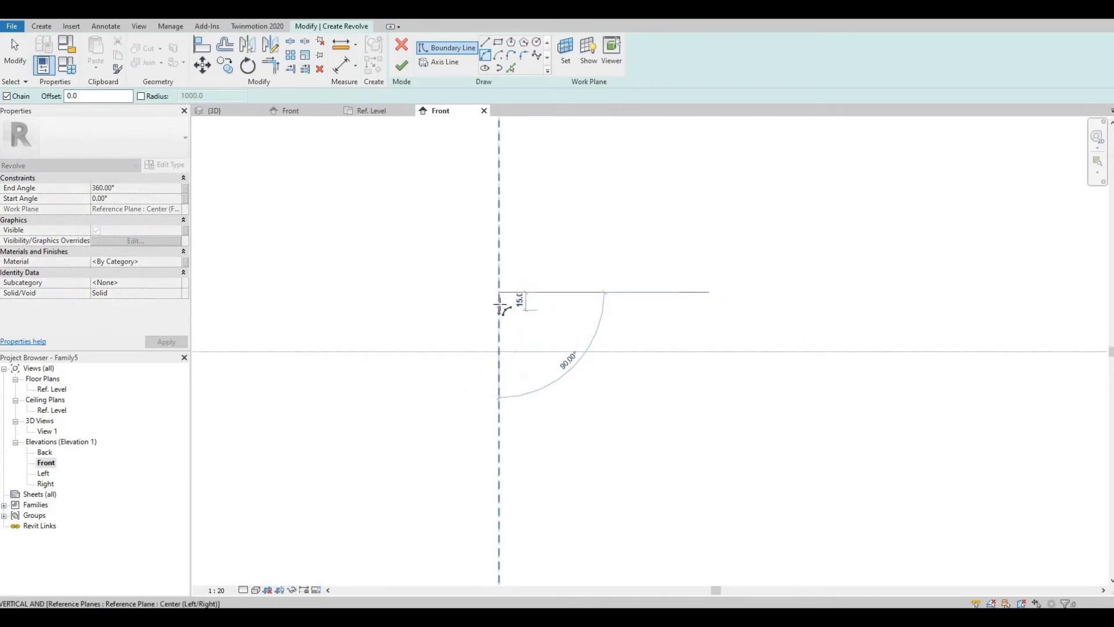
scroll(500, 304, "up", 2)
scroll(500, 305, "up", 2)
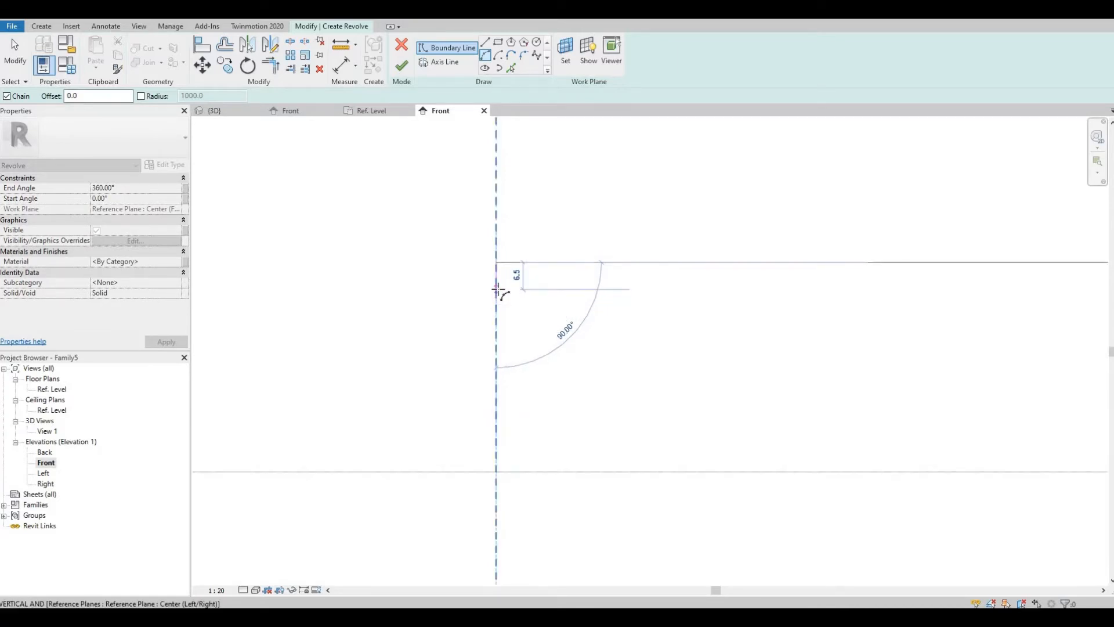
left_click(503, 287)
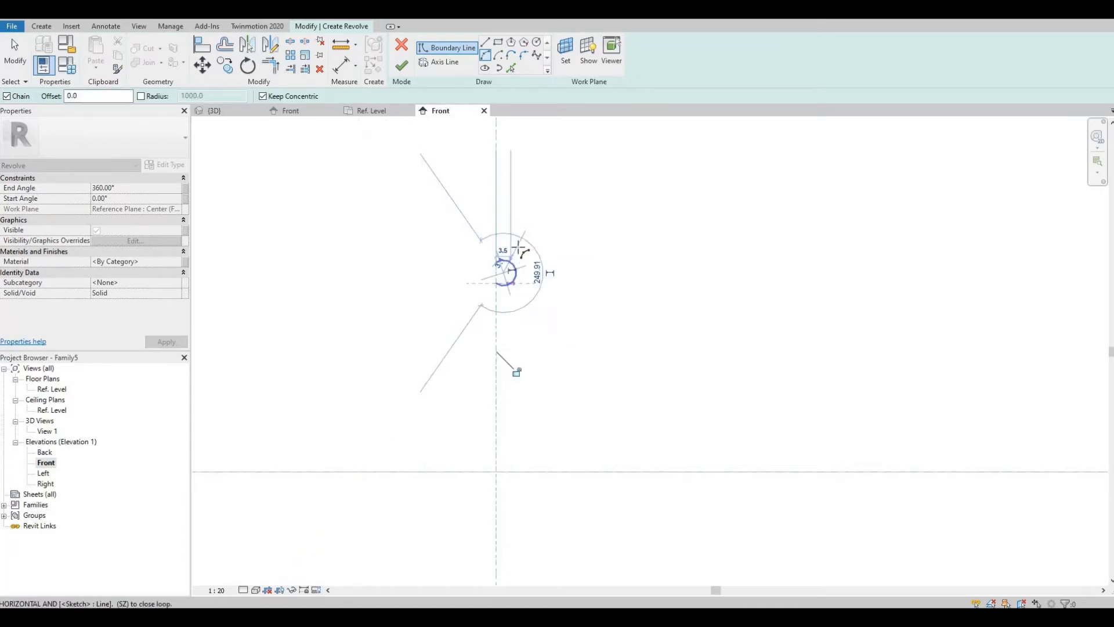
left_click(508, 268)
scroll(507, 267, "up", 3)
left_click(477, 321)
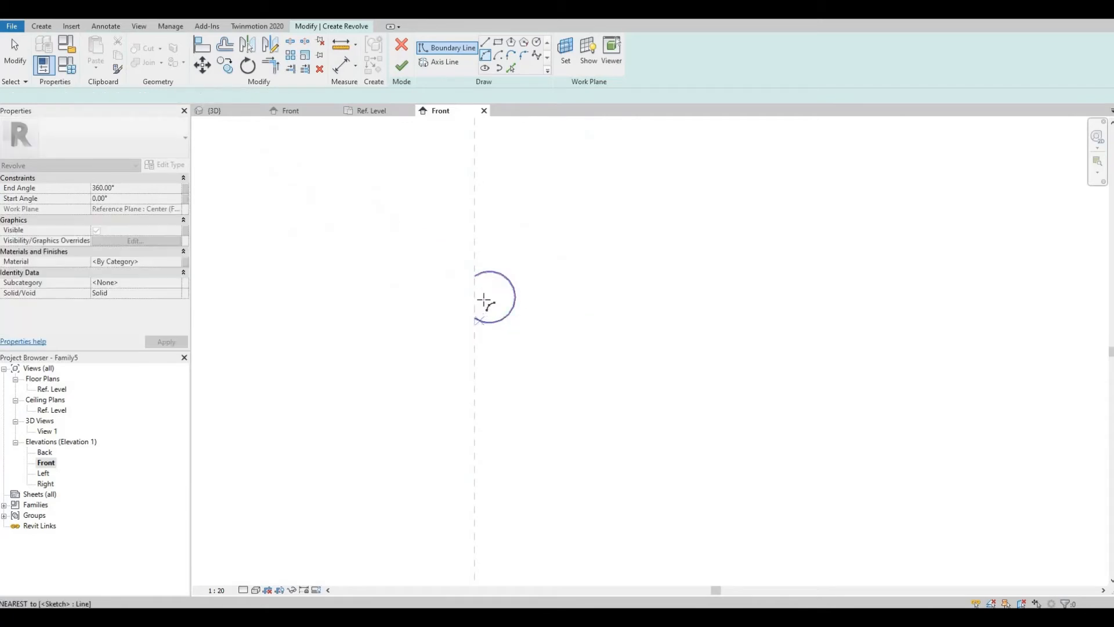
Step: Select the sketched arc and delete it
key("Escape")
middle_click_drag(488, 297, 495, 295)
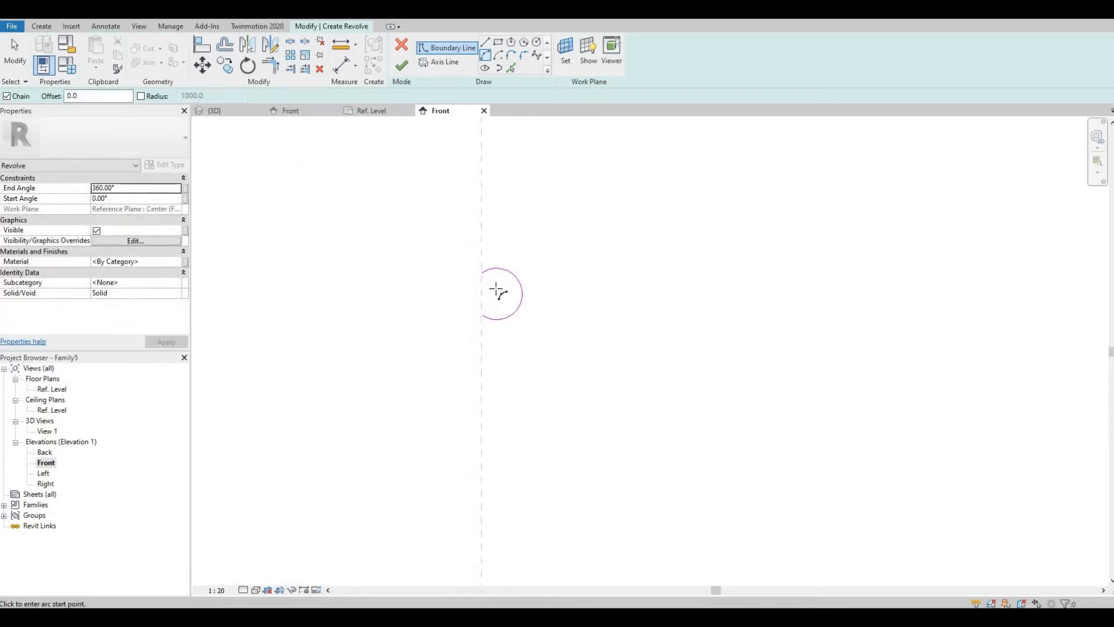
key("Escape")
key("Escape")
left_click(527, 292)
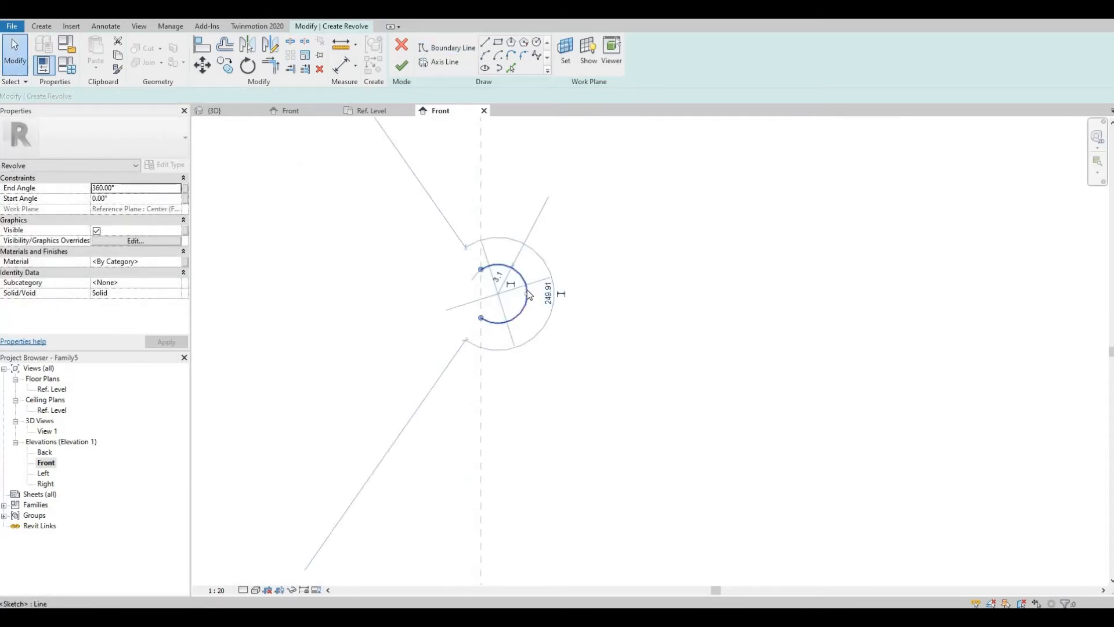
left_click_drag(529, 295, 521, 292)
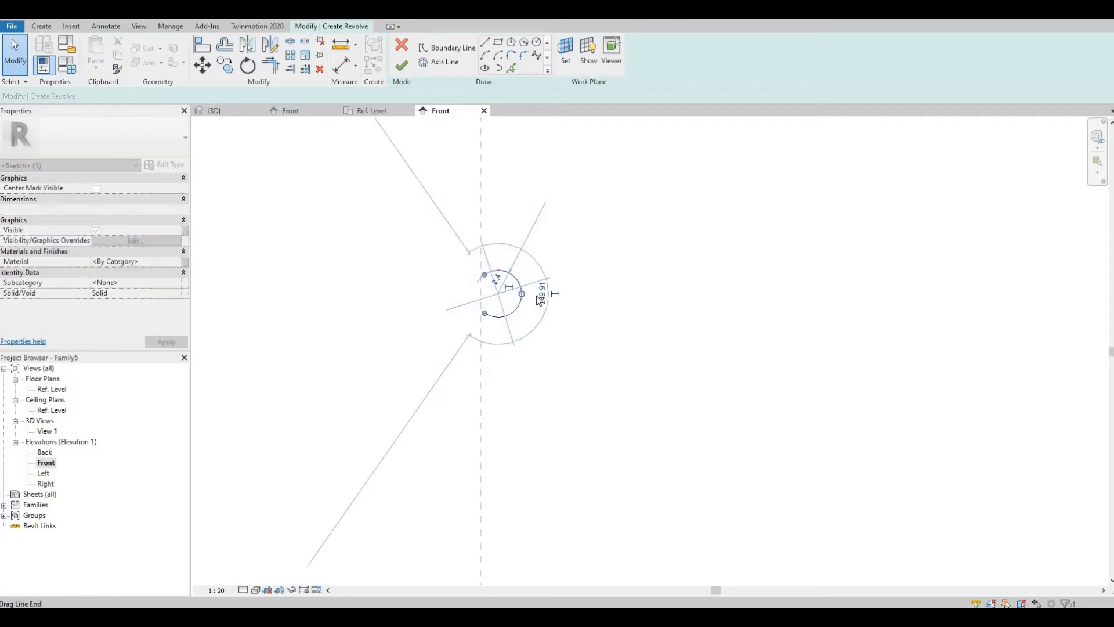
key("Delete")
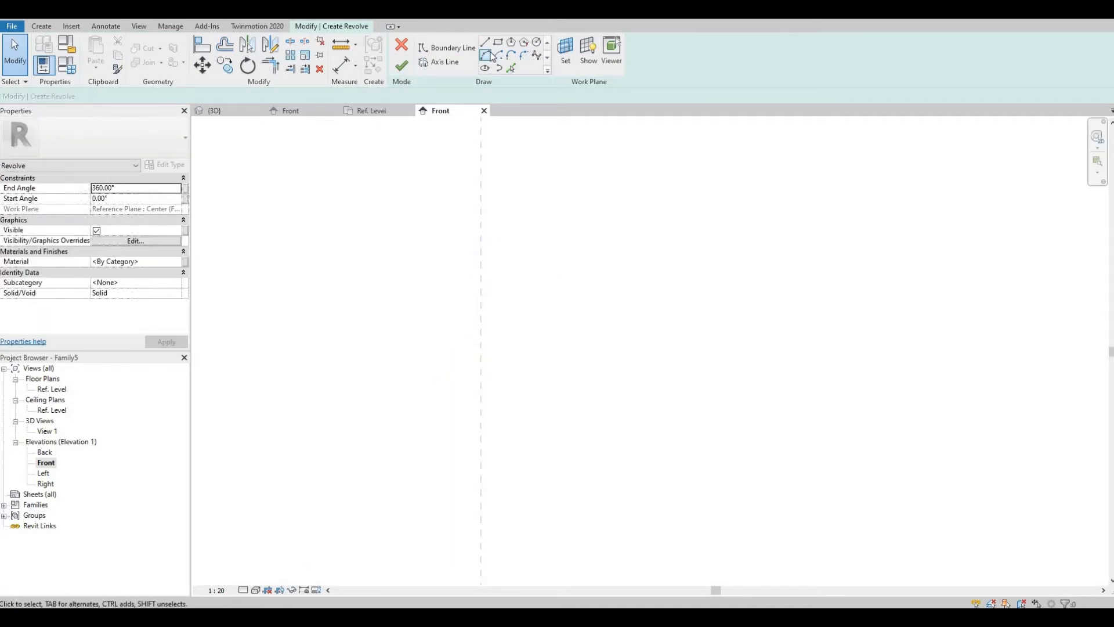
Step: Sketch two connected boundary arcs from the centre reference plane forming an S-shaped revolve profile
left_click(486, 55)
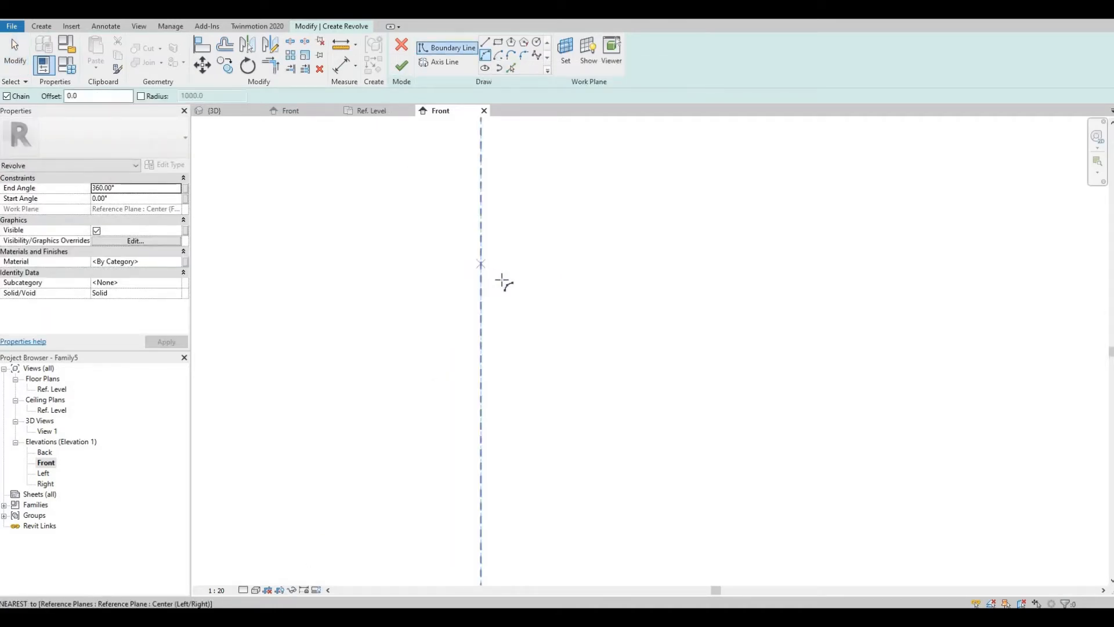
left_click(481, 266)
left_click(501, 290)
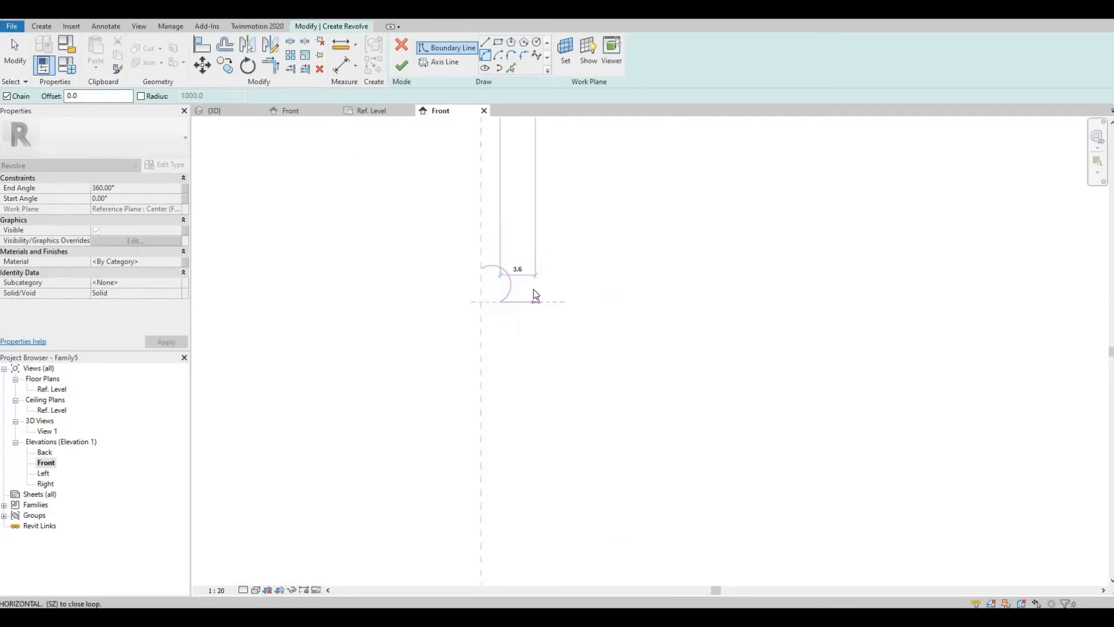
left_click(536, 298)
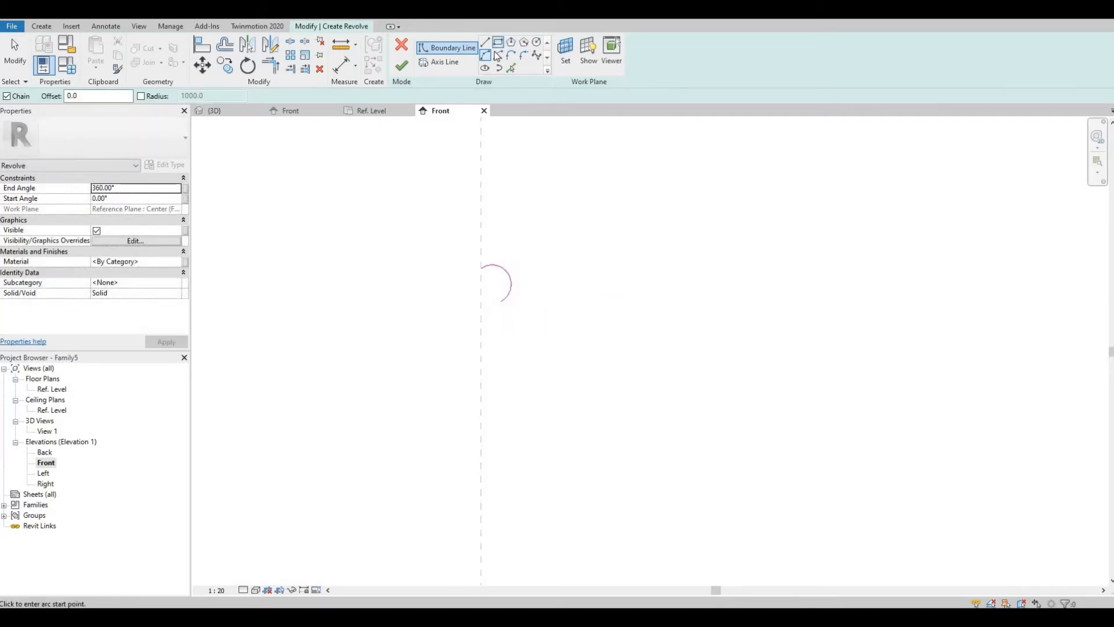
left_click(496, 299)
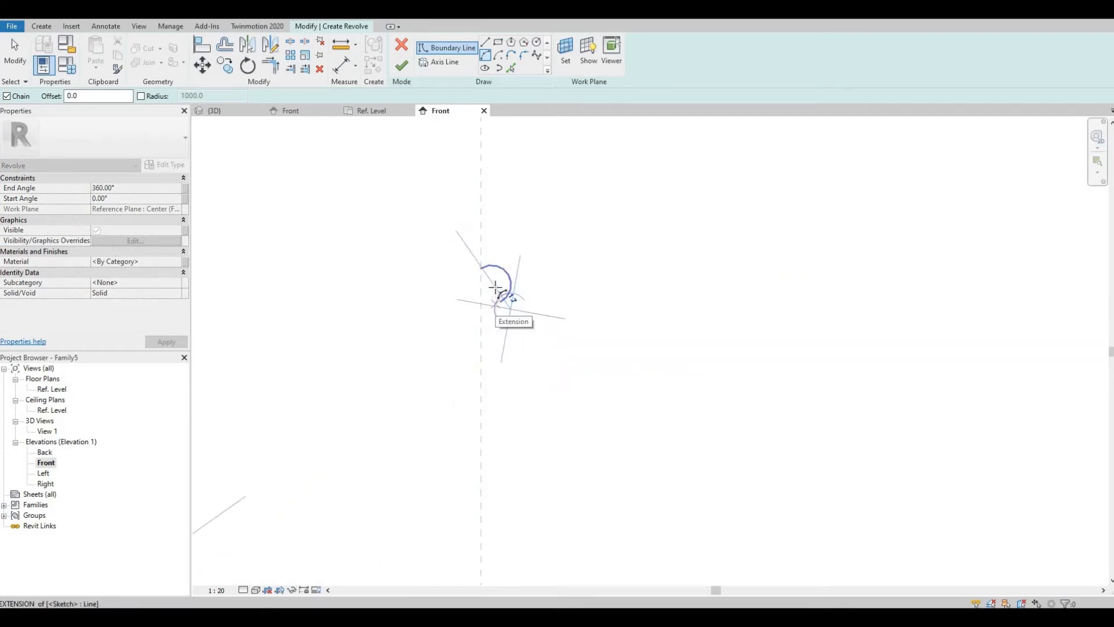
left_click(495, 287)
key("Escape")
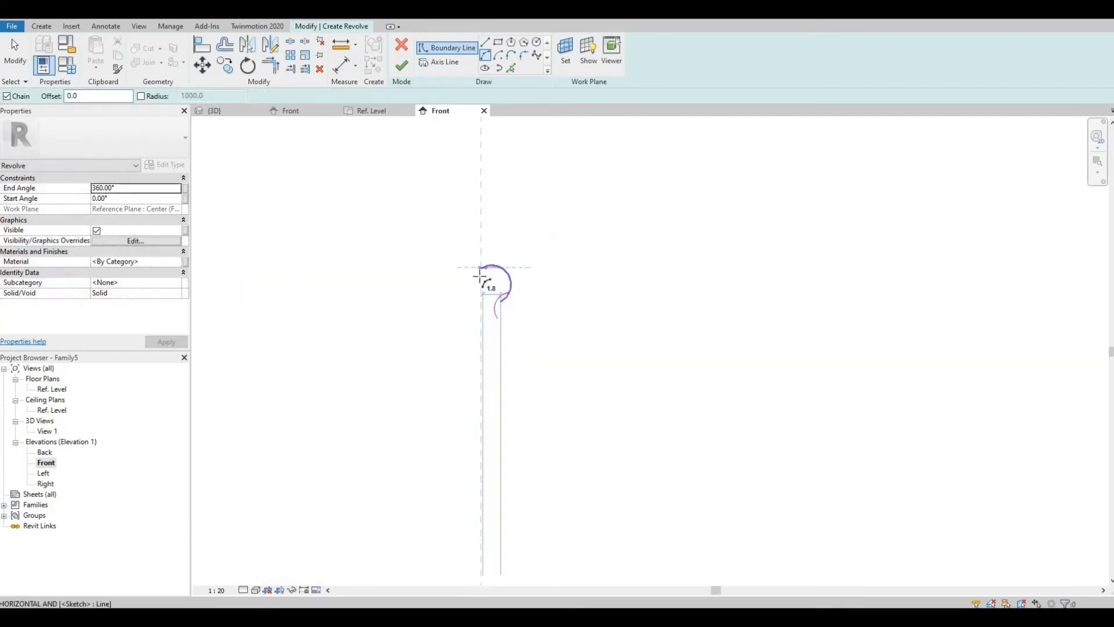
left_click(481, 271)
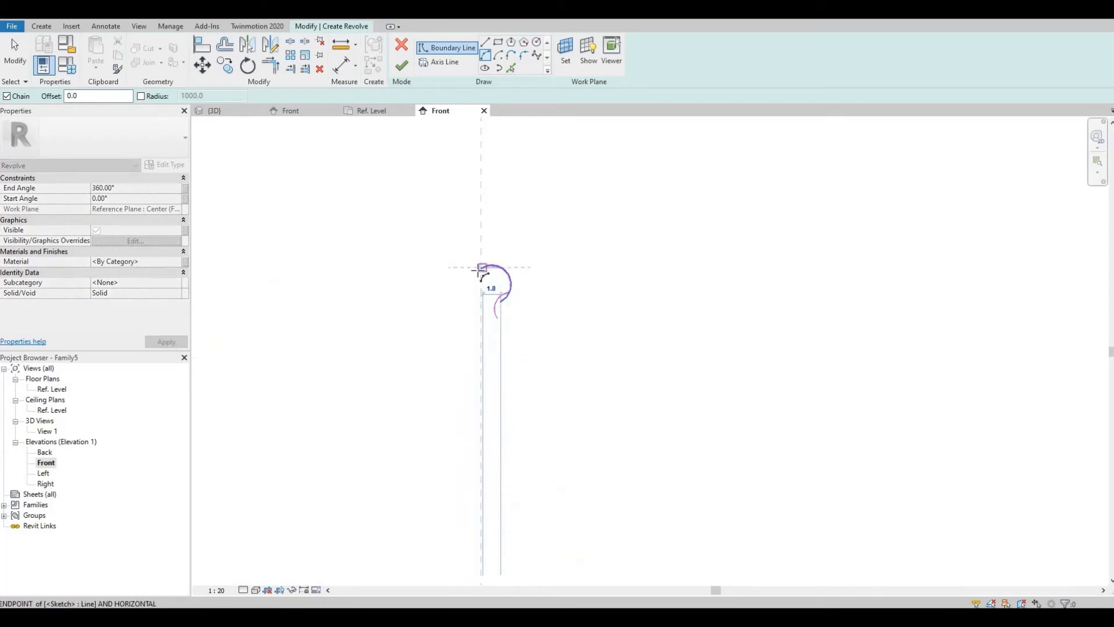
left_click(483, 276)
scroll(483, 272, "up", 3)
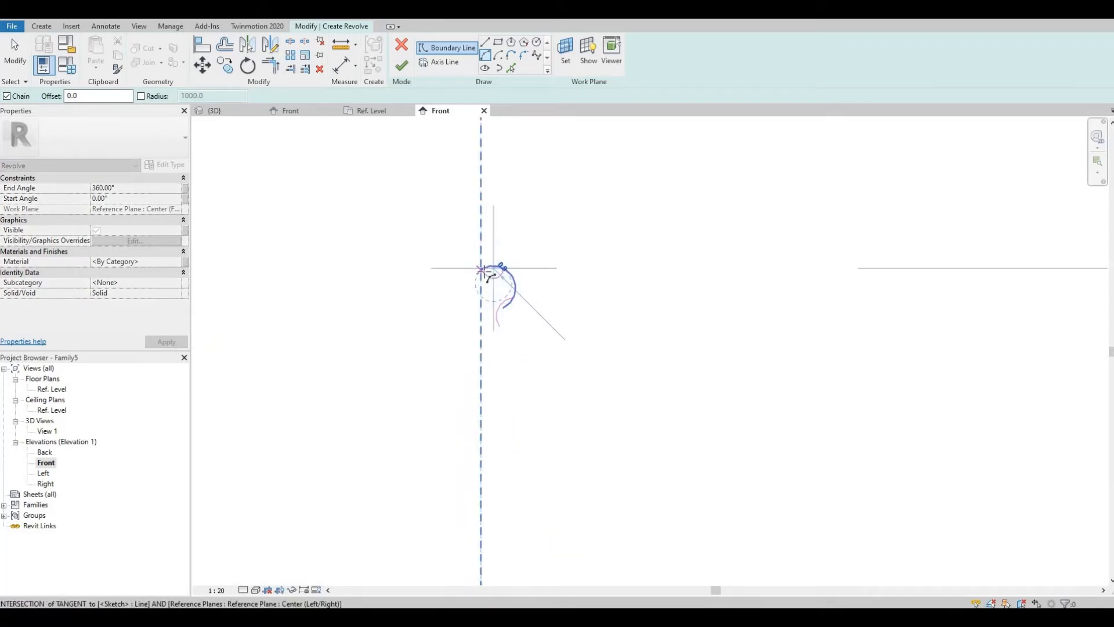
scroll(484, 273, "down", 2)
key("Escape")
key("Escape")
left_click(487, 56)
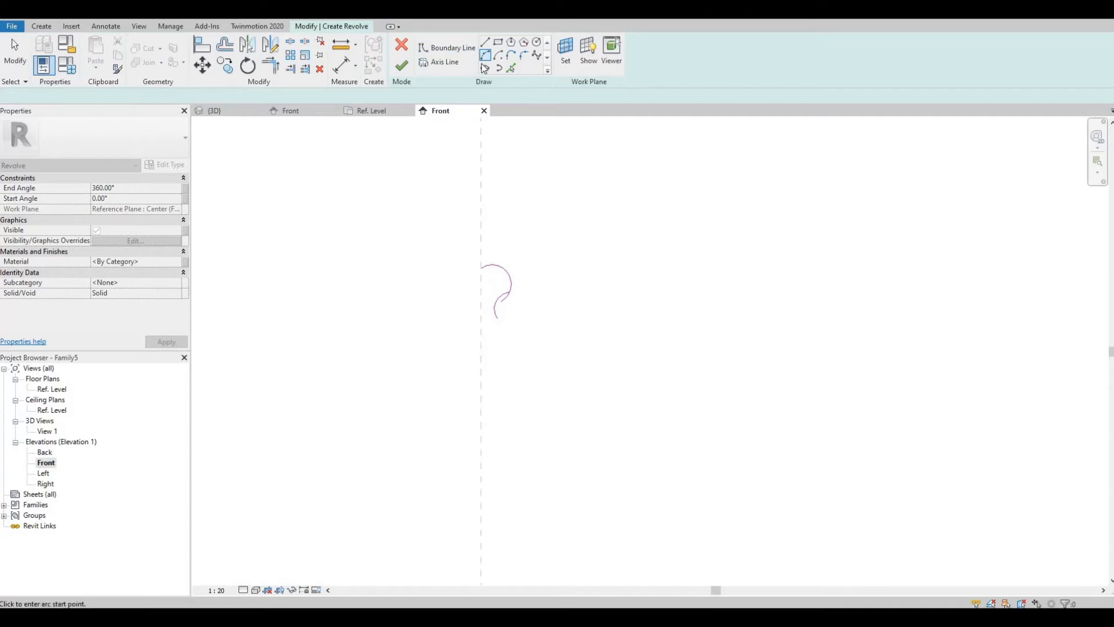
left_click(498, 266)
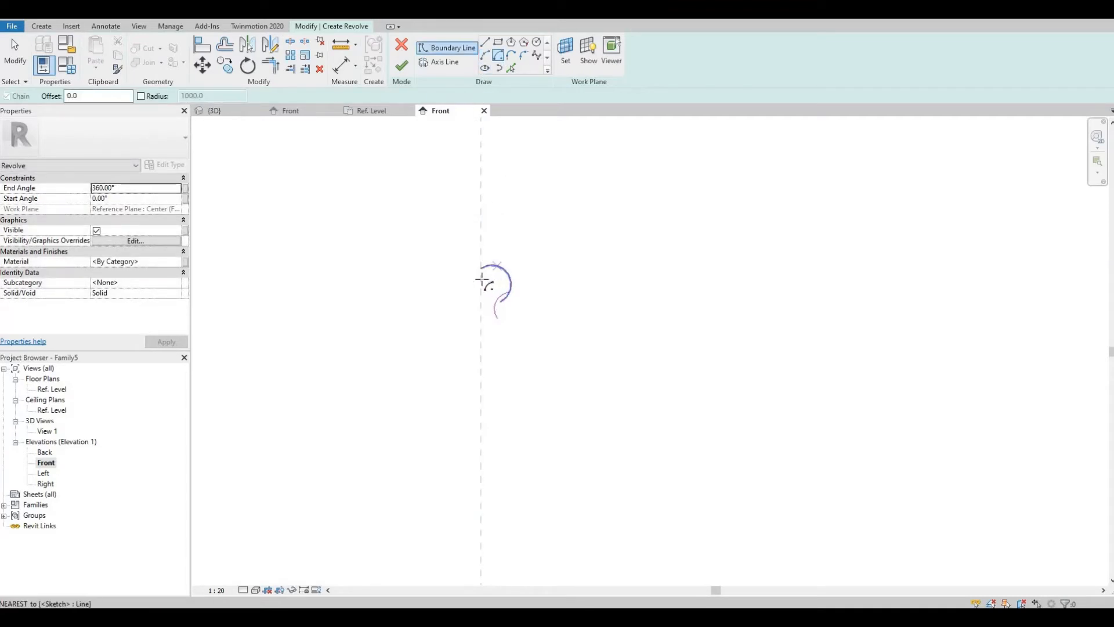
key("Escape")
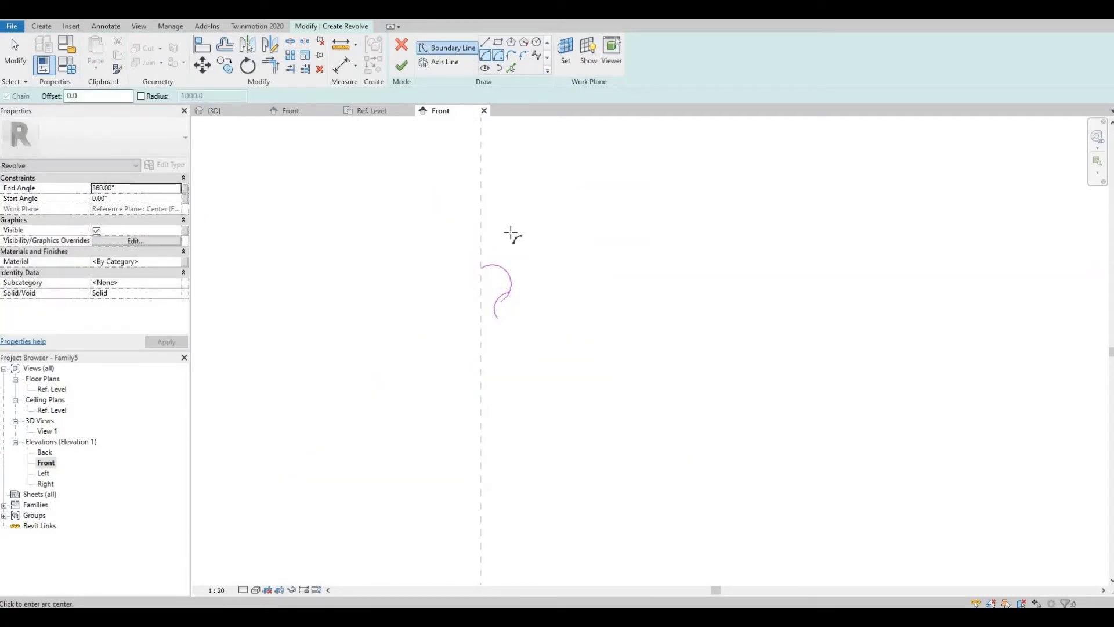
left_click(496, 267)
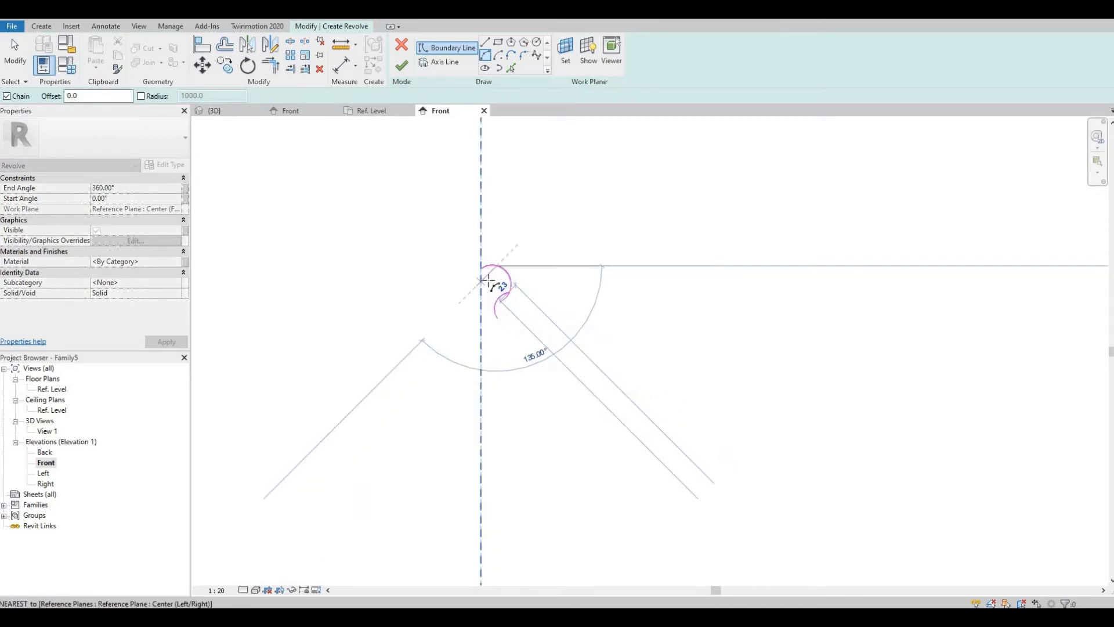
left_click(481, 282)
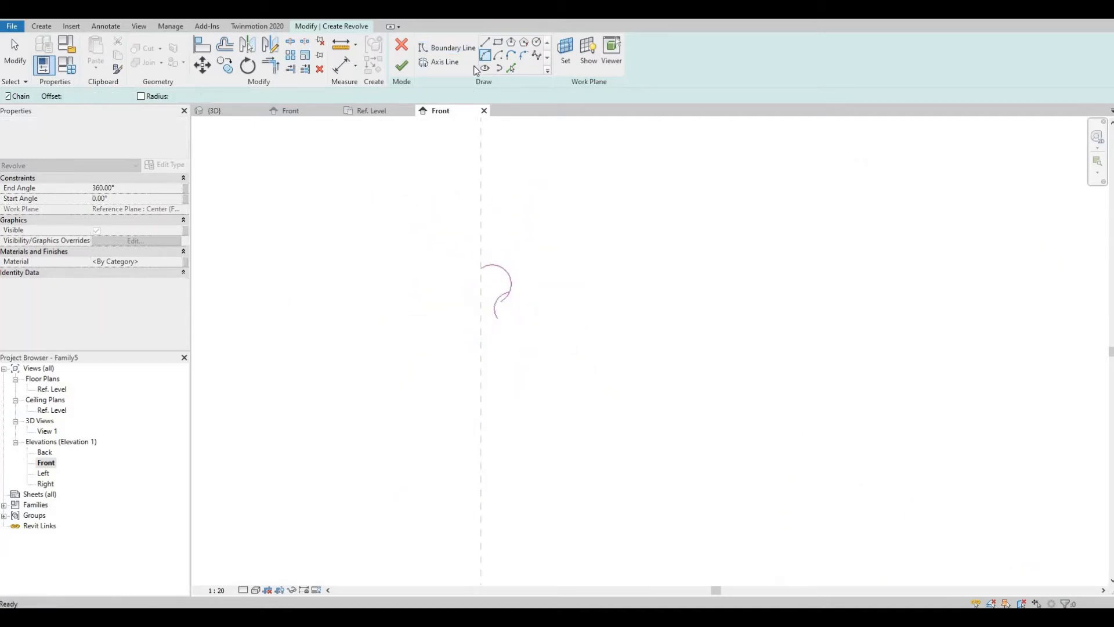
Step: Sketch a cap arc from the centre reference plane to the top of the S-shaped curve
left_click(486, 57)
scroll(493, 262, "up", 2)
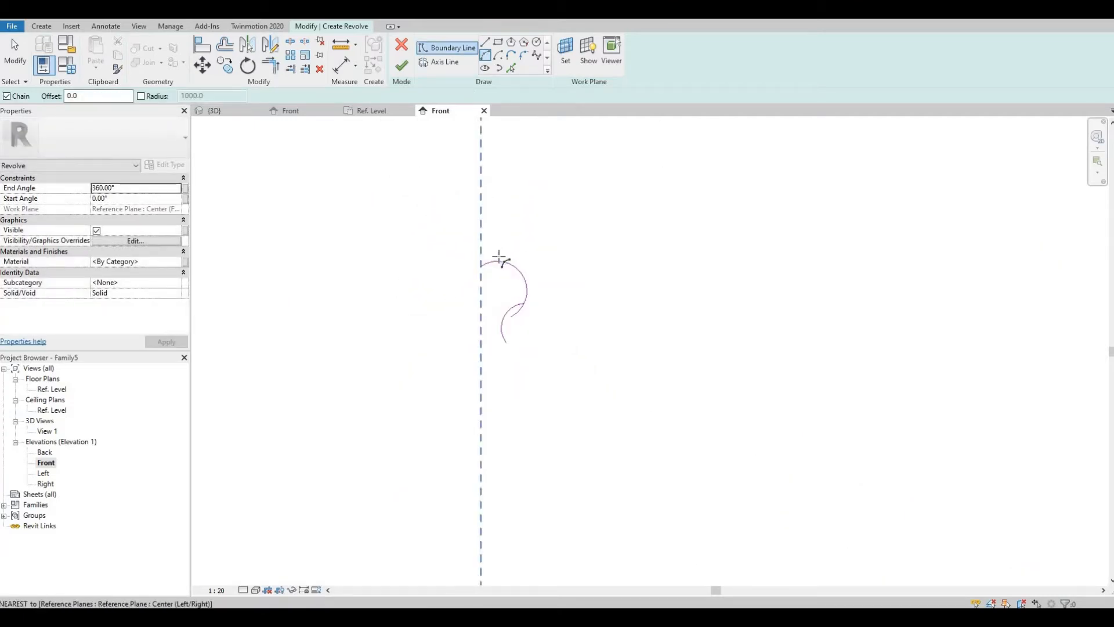
scroll(502, 263, "up", 1)
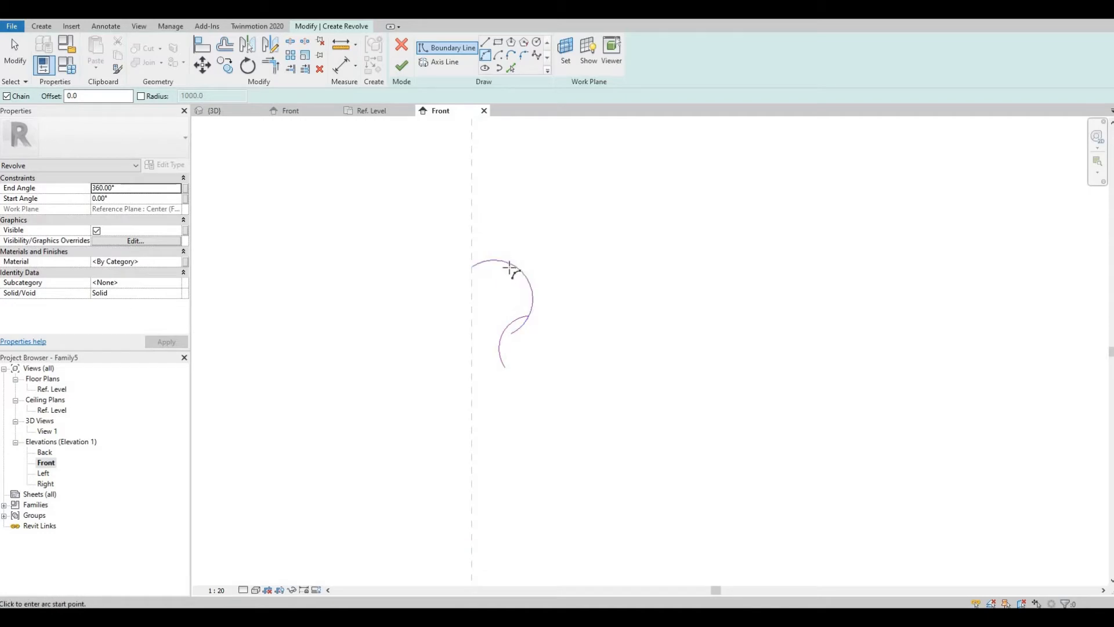
left_click(509, 267)
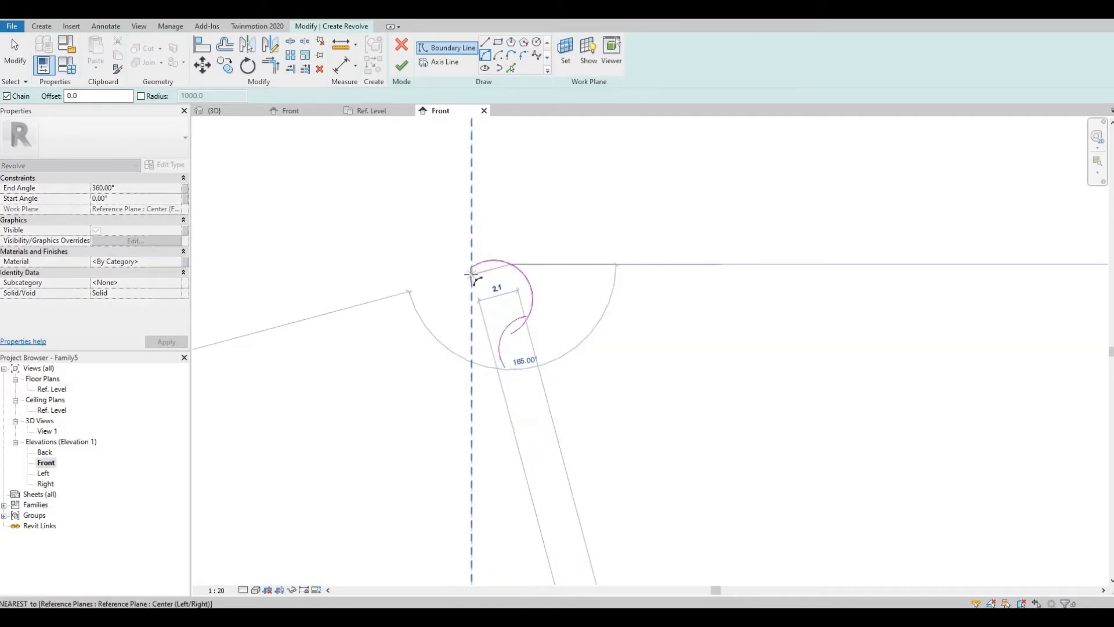
left_click(471, 275)
scroll(489, 269, "up", 2)
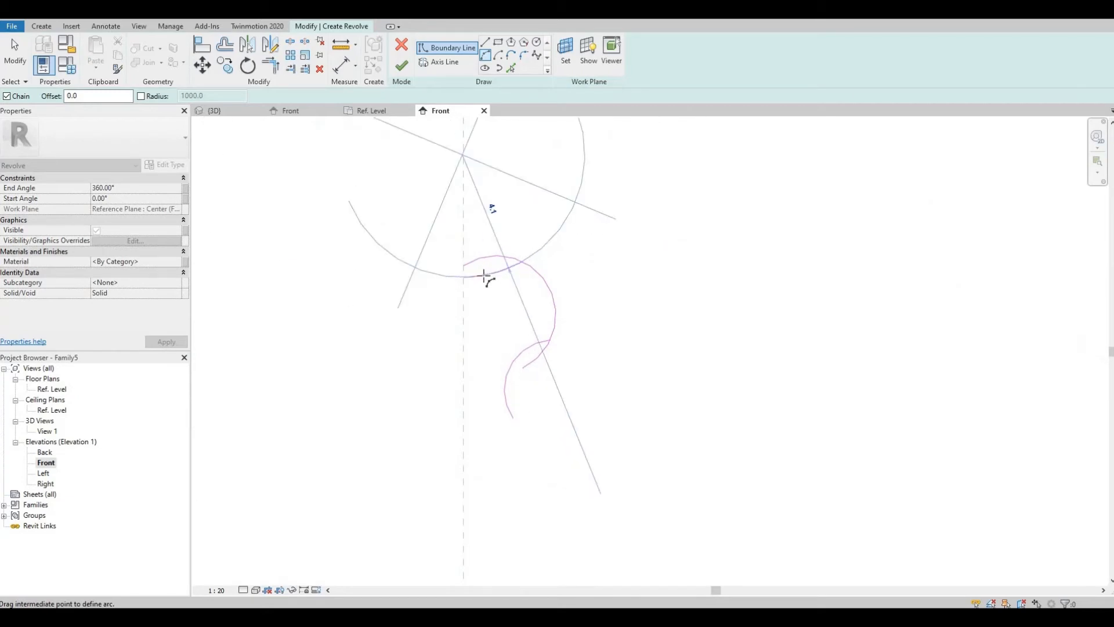
left_click(526, 268)
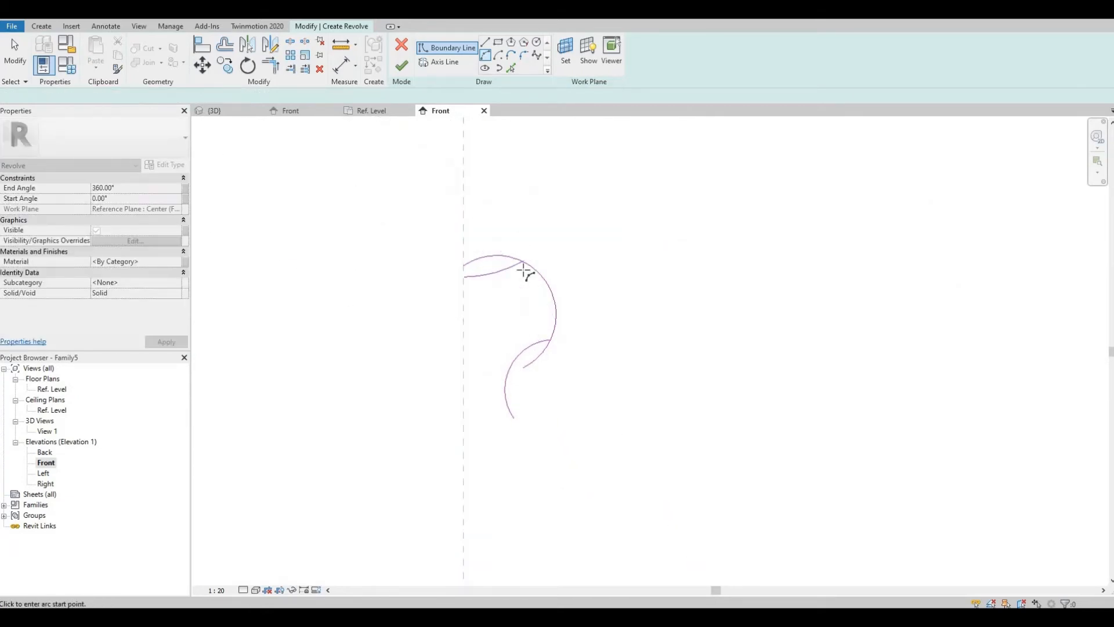
Step: Sketch boundary lines from the lower arc end straight down and then across to the centre reference plane
scroll(517, 174, "down", 1)
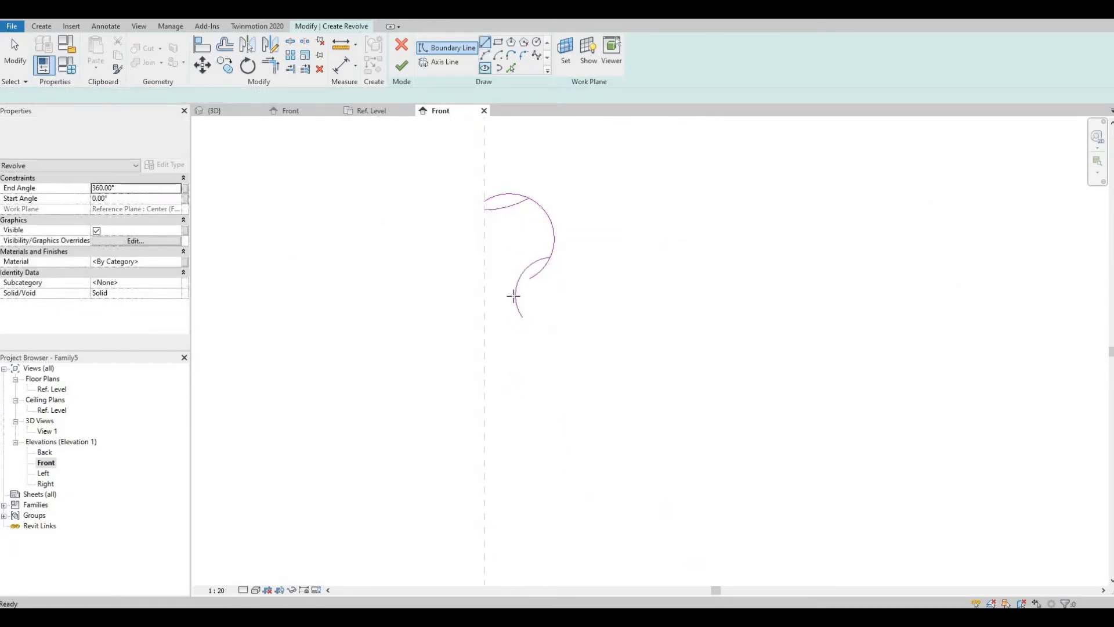
left_click(515, 295)
left_click(515, 329)
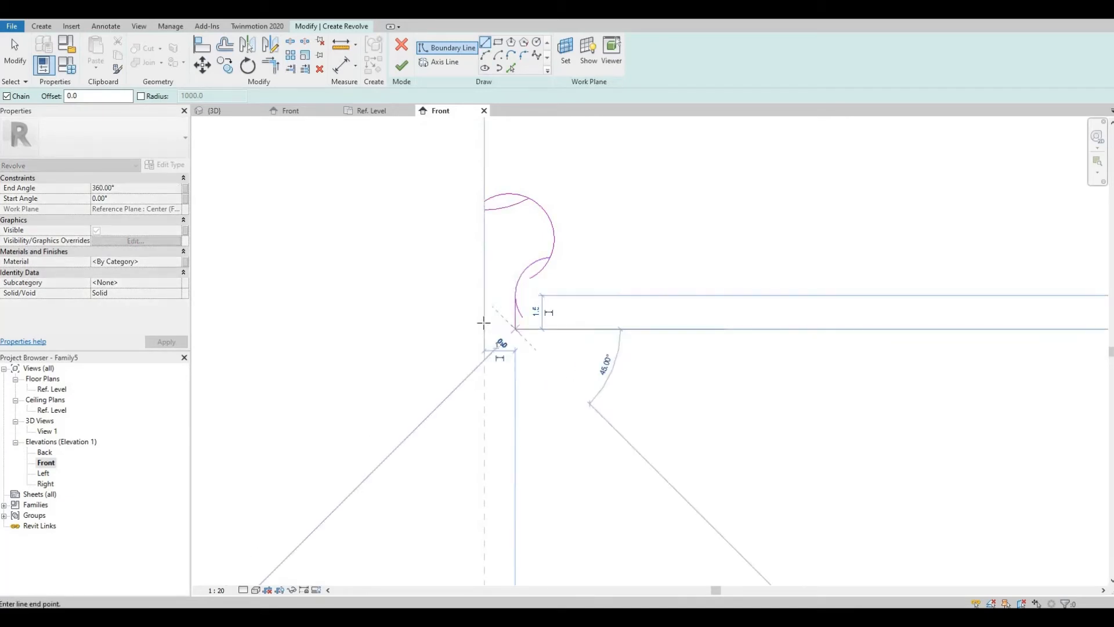
left_click(485, 329)
key("Escape")
key("Escape")
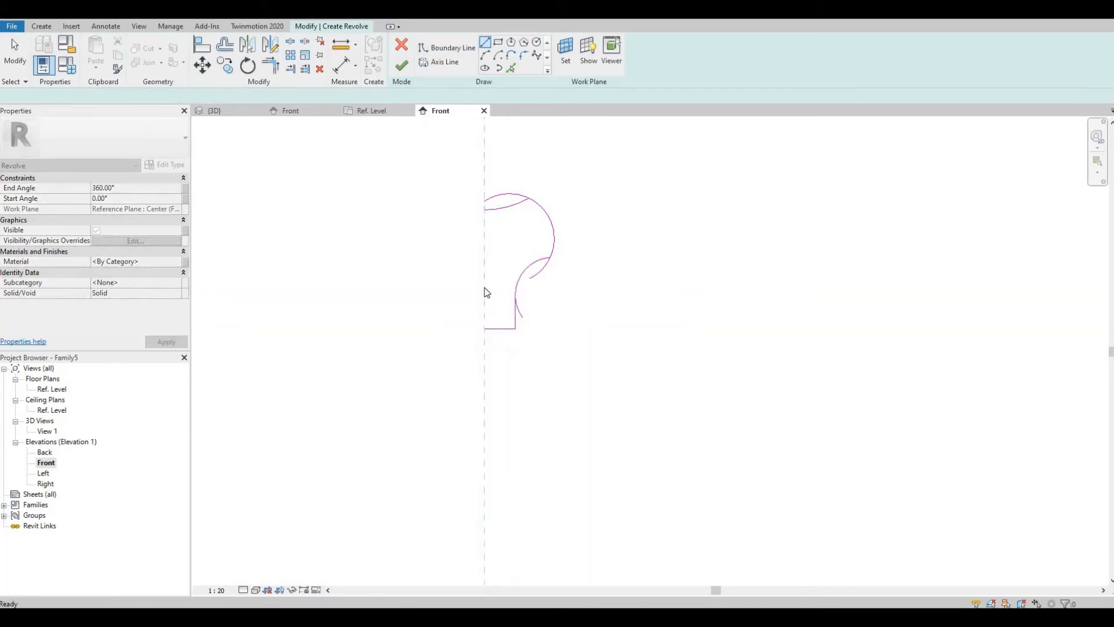
Step: Trim the overlapping arcs and lines into clean connected corners with Trim/Extend to Corner
middle_click_drag(505, 227, 487, 285)
scroll(488, 284, "up", 1)
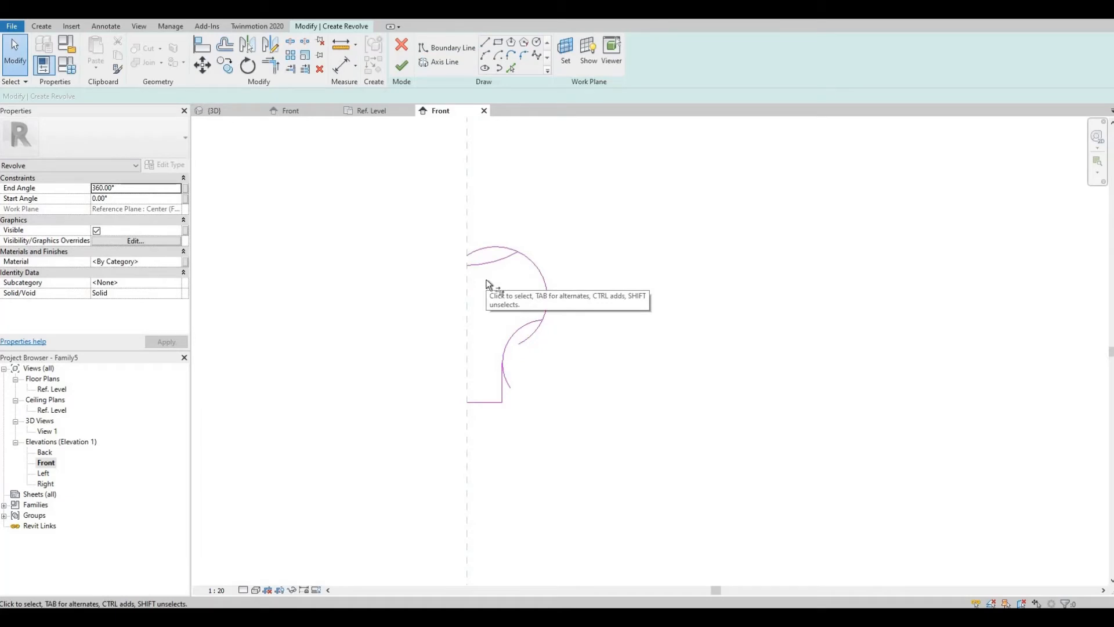
key("t")
key("r")
left_click(510, 259)
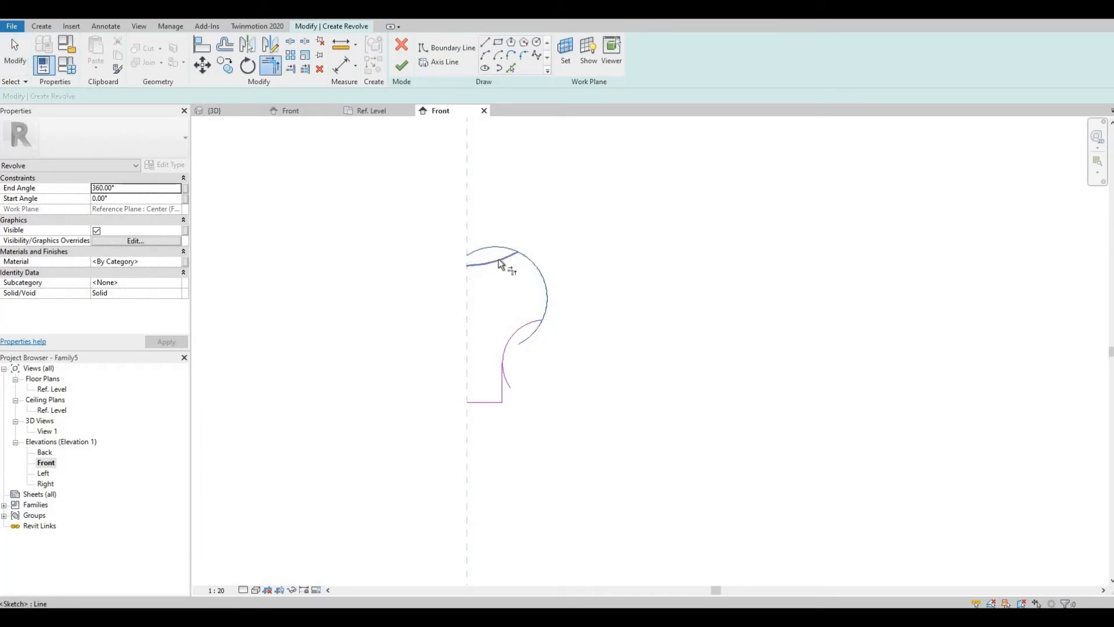
left_click(545, 305)
left_click(527, 322)
left_click(511, 347)
left_click(504, 352)
left_click(500, 378)
scroll(498, 302, "down", 3)
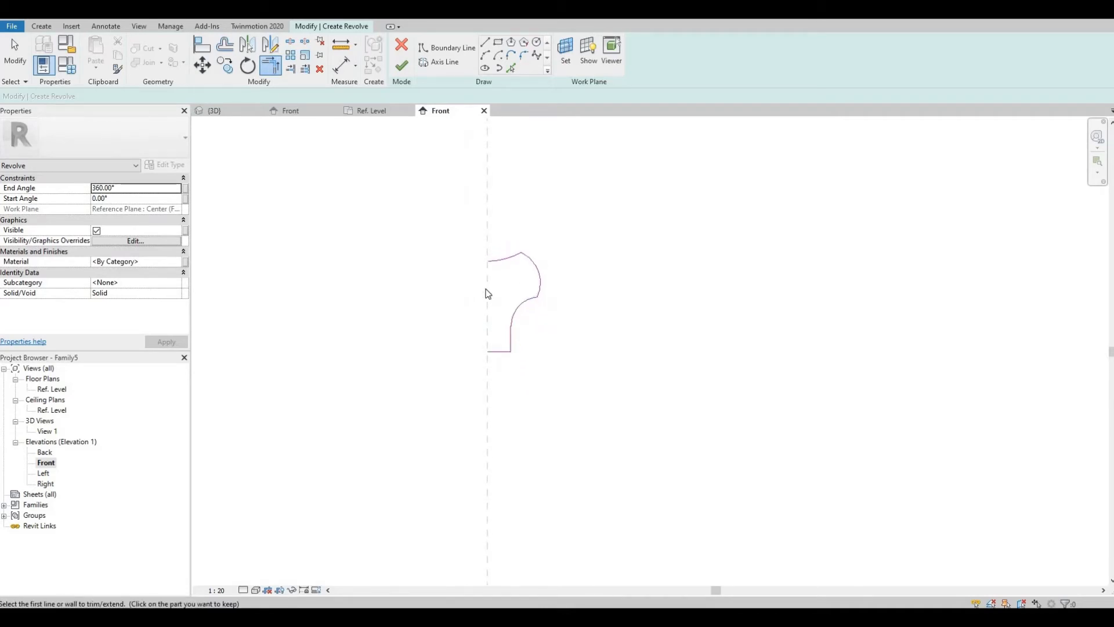
key("Escape")
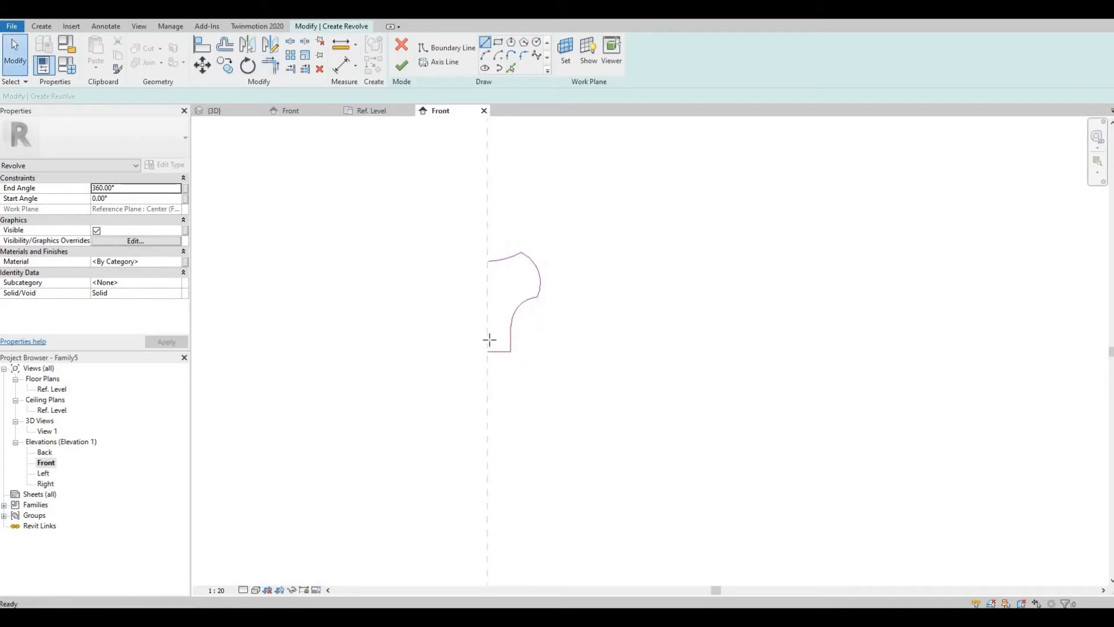
Step: Draw a boundary line along the centre reference plane to close the profile
left_click(485, 42)
left_click(488, 351)
left_click(488, 262)
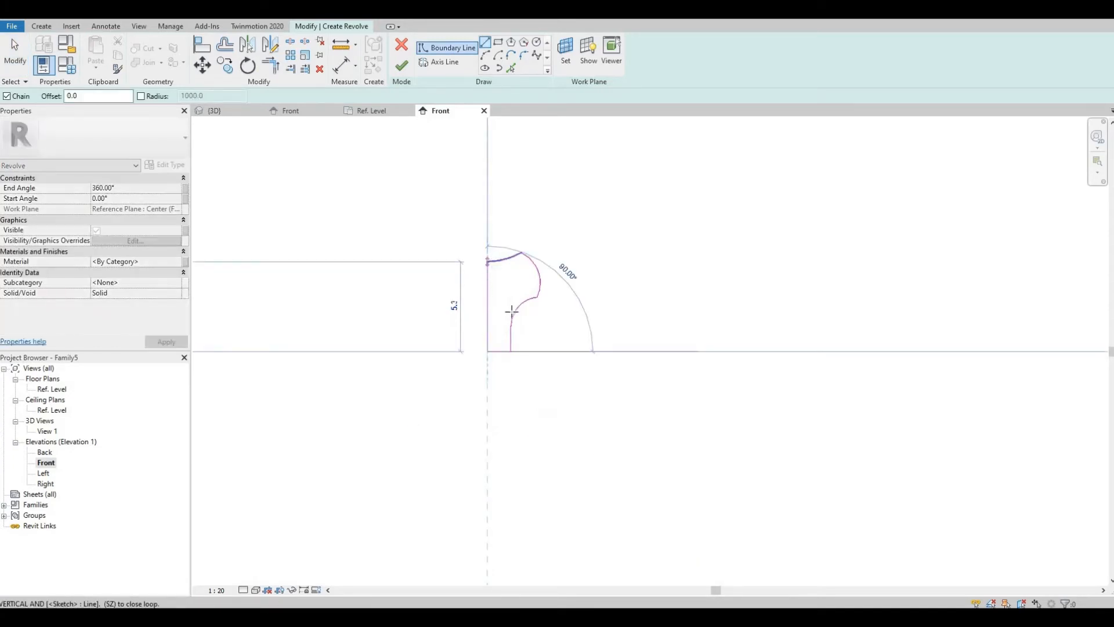
key("Escape")
key("Escape")
Step: Move the whole closed profile down so its base sits on the reference level plane
left_click_drag(425, 213, 559, 374)
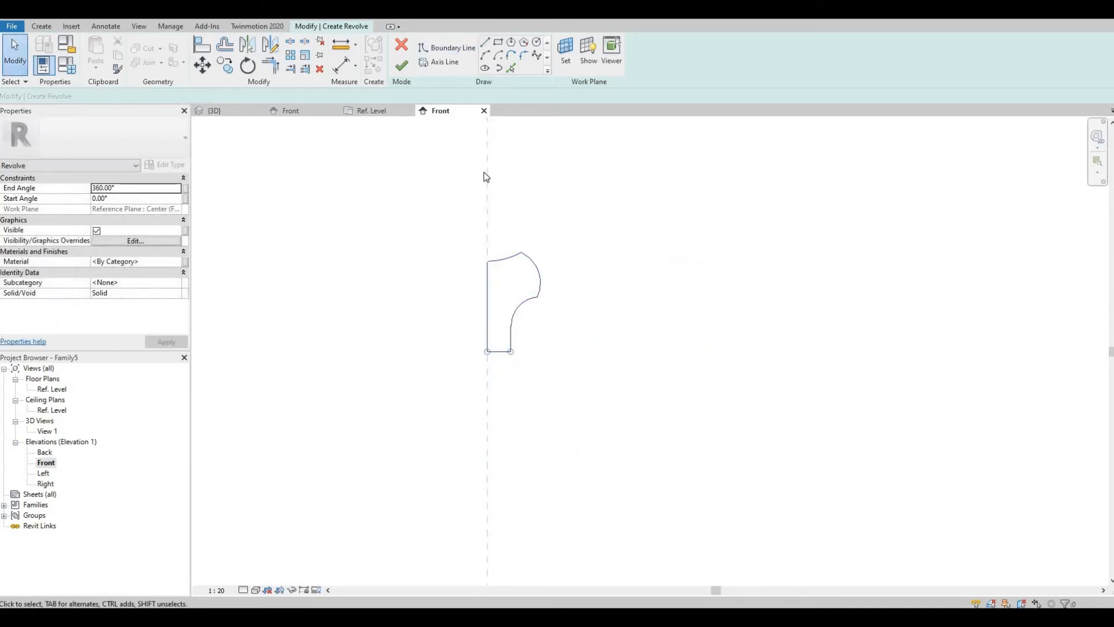
left_click(208, 71)
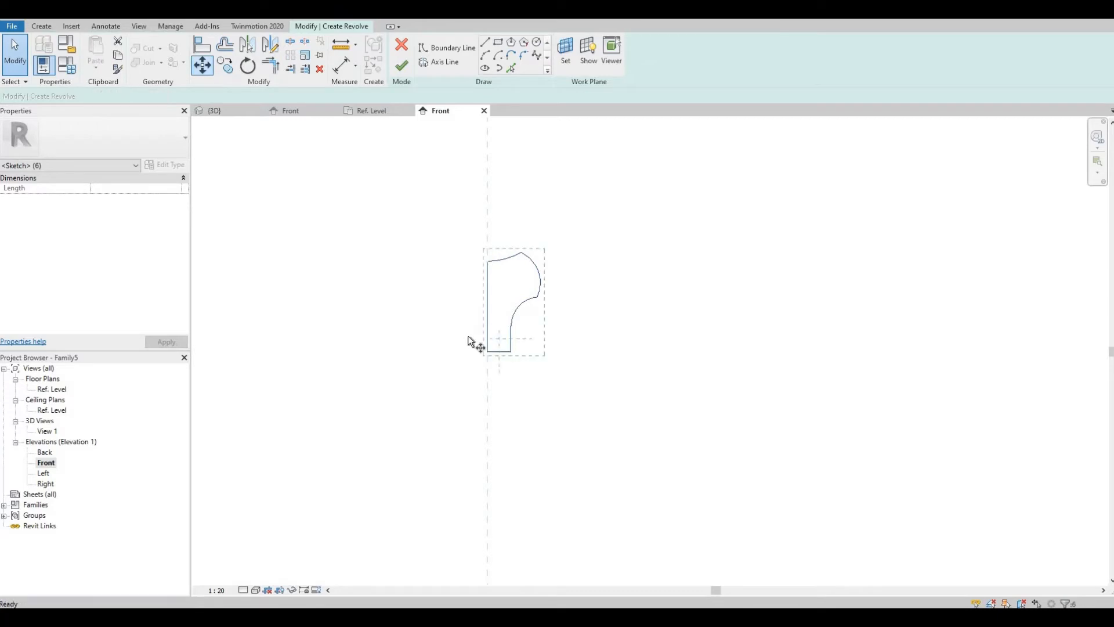
left_click(488, 351)
middle_click_drag(514, 243, 504, 187)
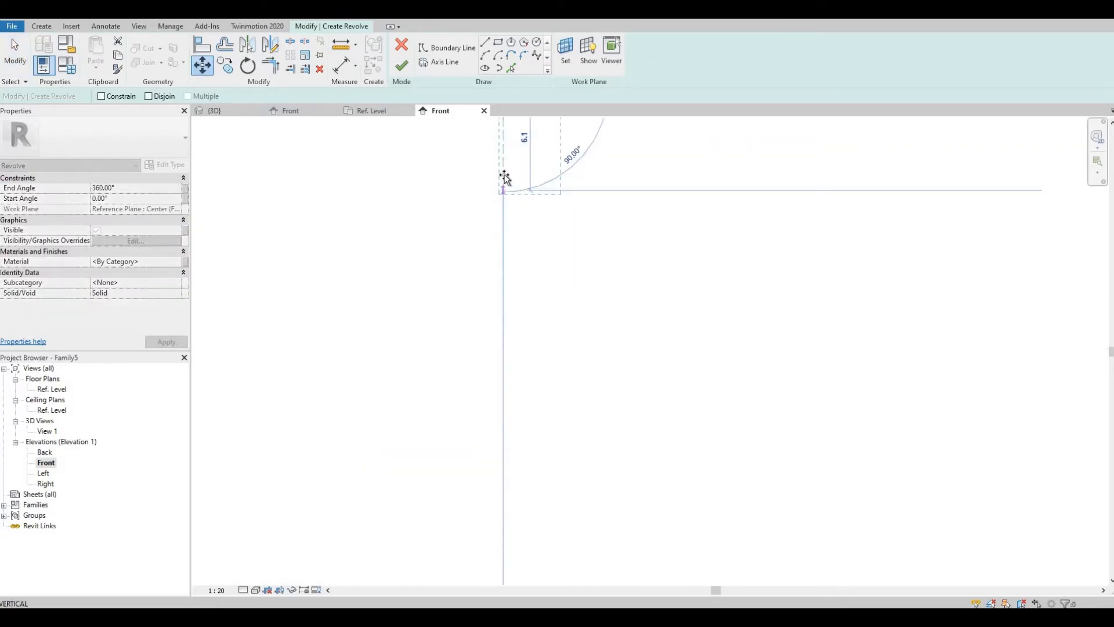
scroll(523, 371, "down", 1)
middle_click_drag(523, 371, 507, 201)
middle_click_drag(516, 351, 516, 251)
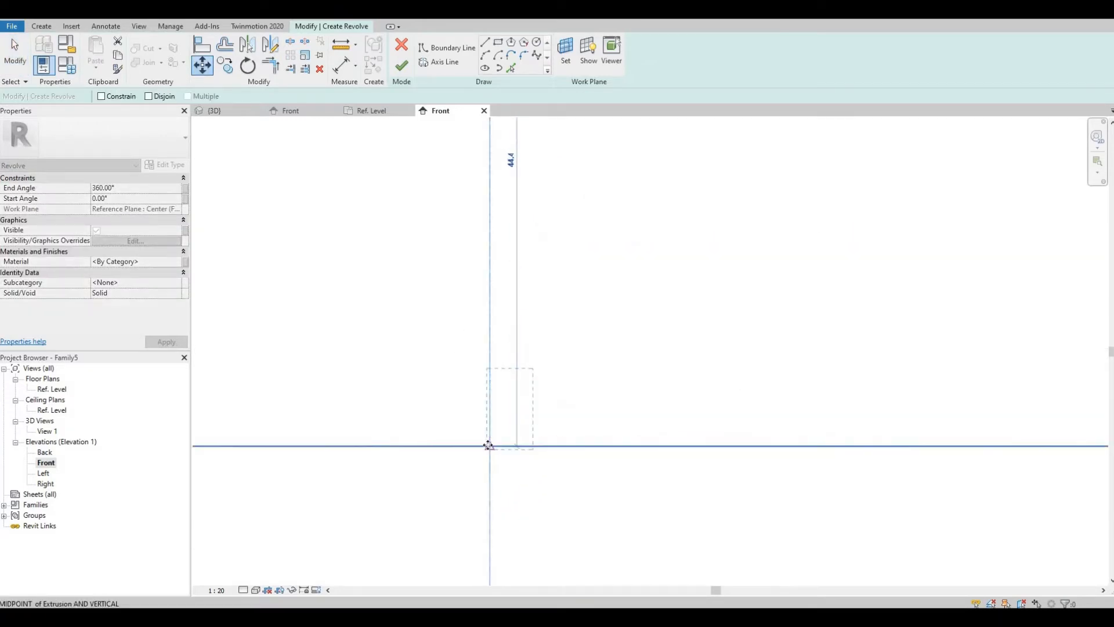
left_click(489, 445)
left_click(539, 357)
middle_click_drag(540, 355, 533, 334)
scroll(469, 404, "up", 1)
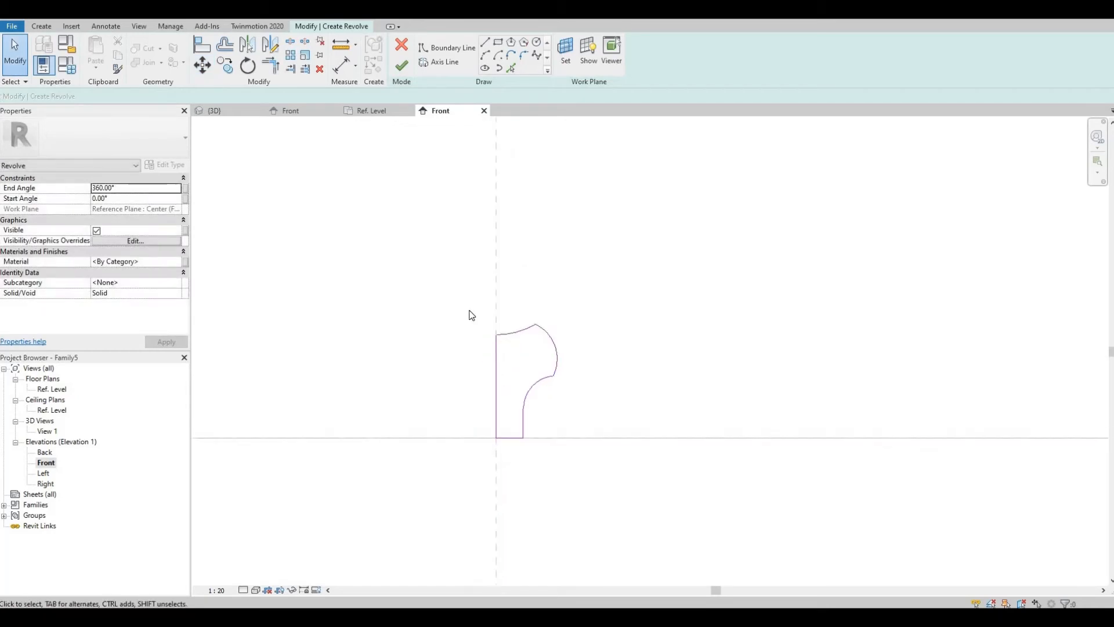
middle_click_drag(484, 403, 532, 326)
left_click_drag(585, 313, 535, 235)
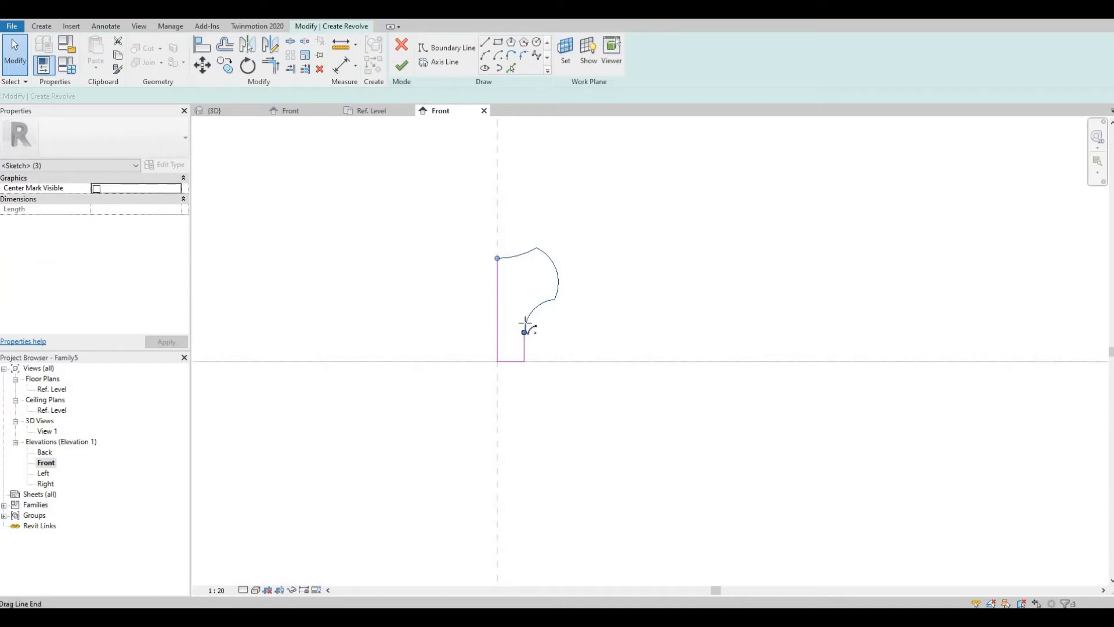
left_click_drag(524, 332, 529, 315)
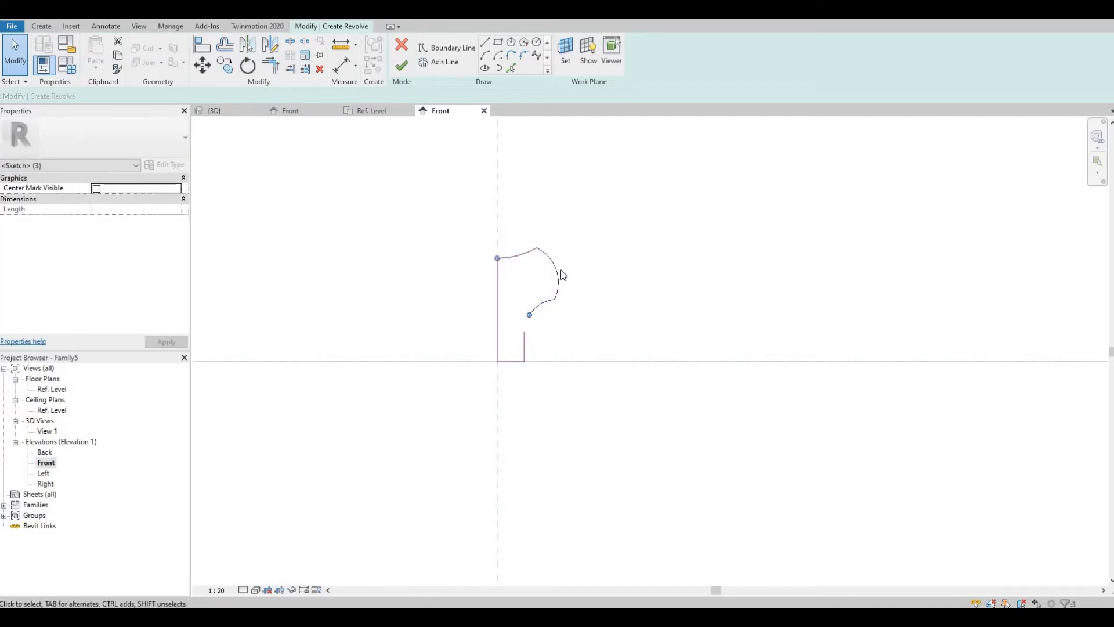
key("ctrl+z")
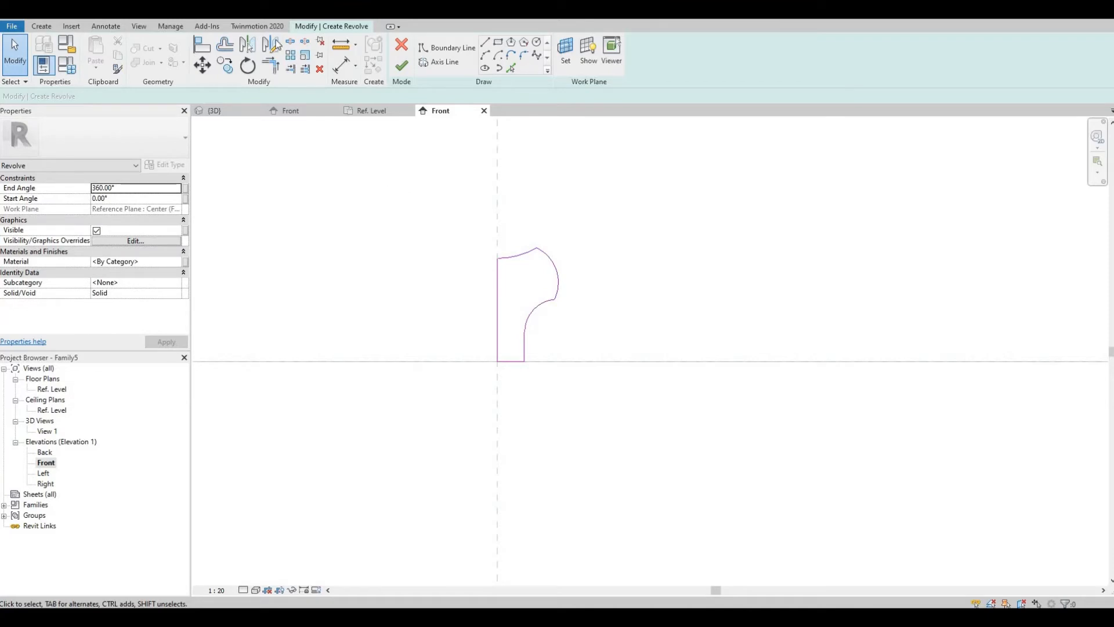
Step: Draw the revolve axis line along the centre reference plane
mouse_move(424, 199)
left_mouse_down()
mouse_move(602, 390)
mouse_move(603, 414)
left_mouse_up()
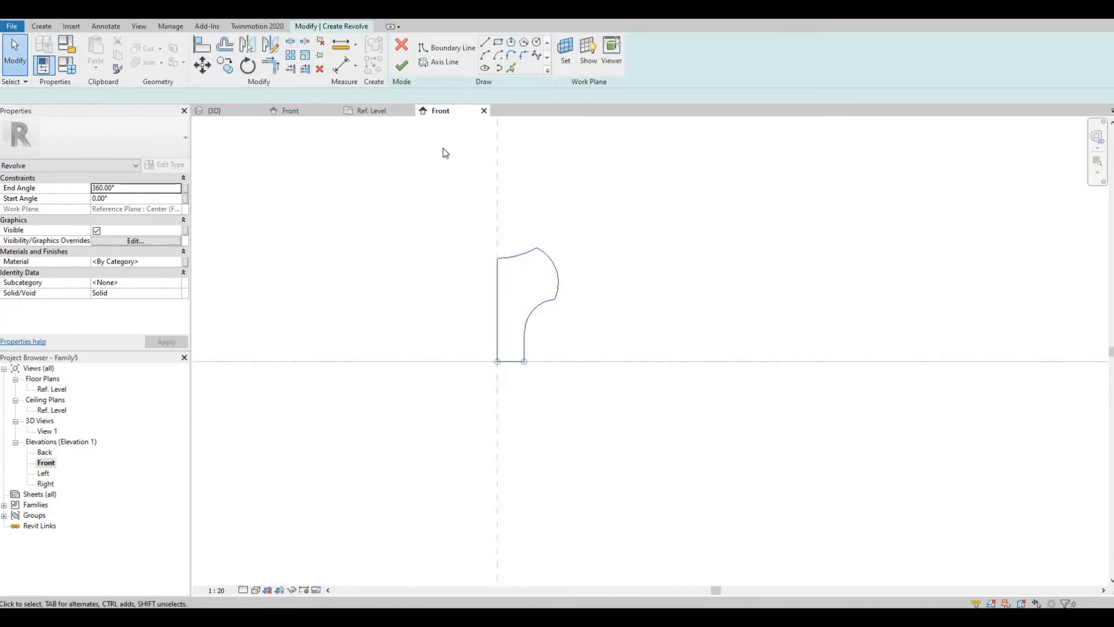
left_click(444, 63)
left_click(497, 145)
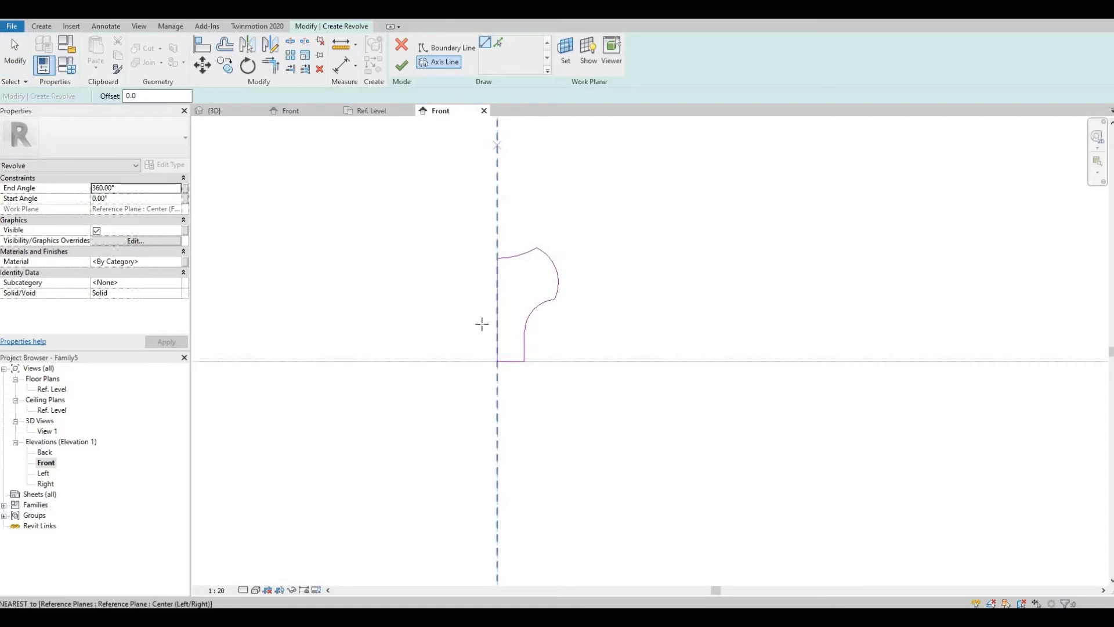
left_click(497, 442)
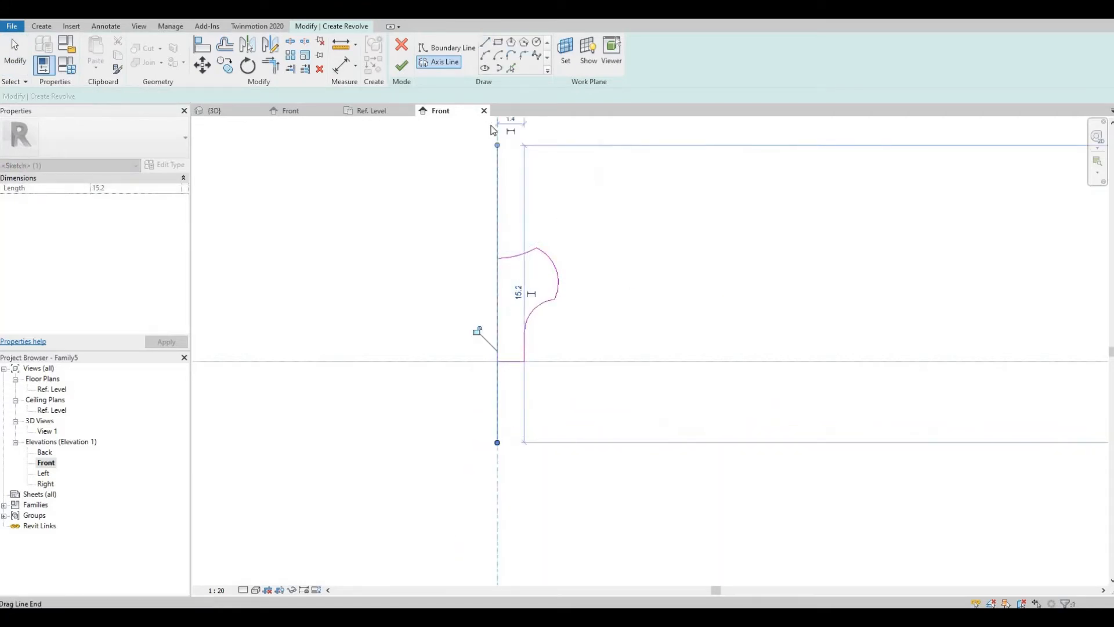
Step: Finish the revolve and inspect the revolved form in the 3D view
left_click(402, 67)
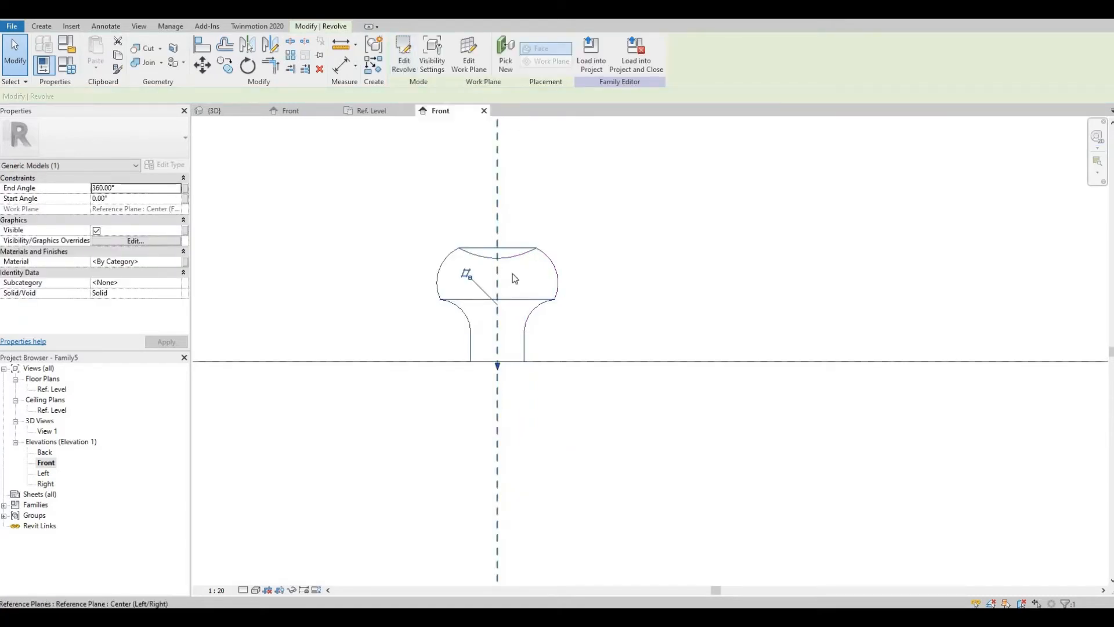
scroll(512, 277, "down", 1)
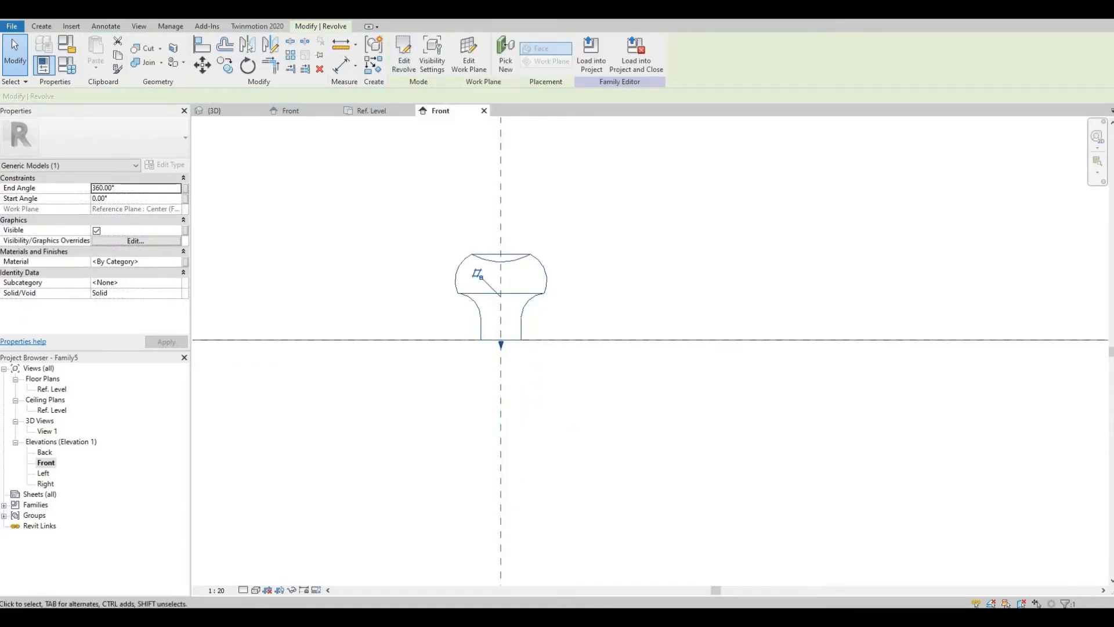
scroll(643, 333, "up", 5)
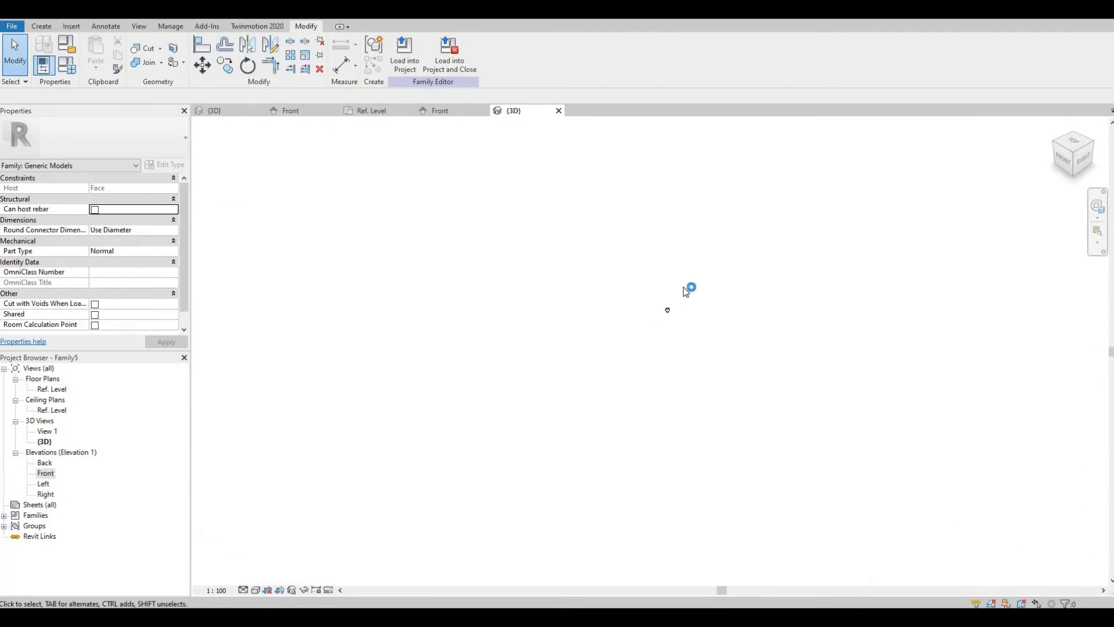
scroll(656, 316, "up", 6)
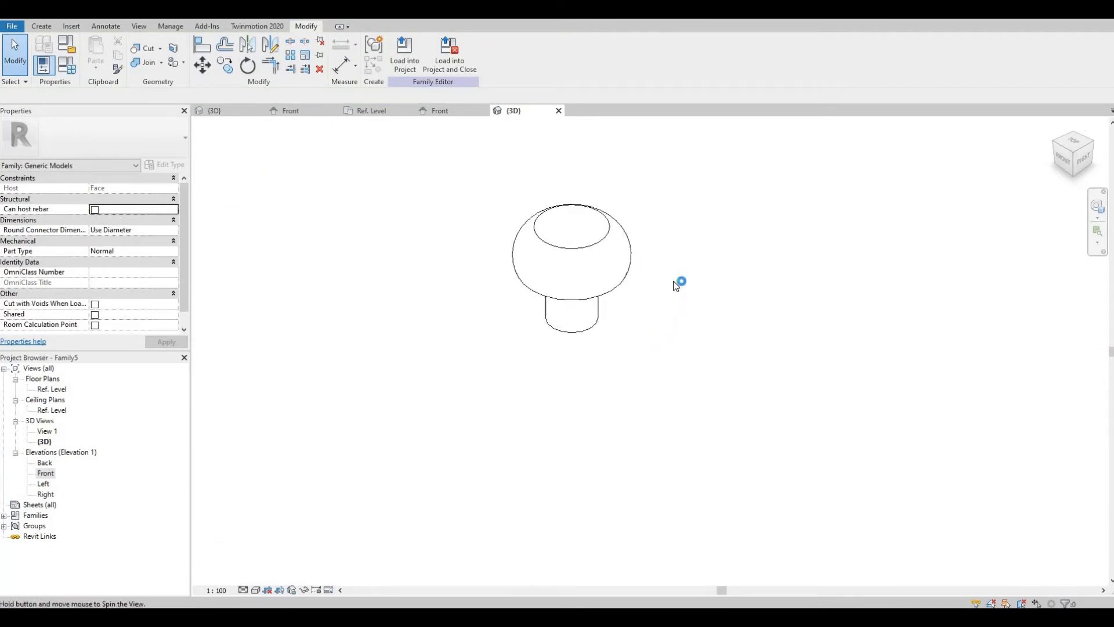
Step: Save the family as hardware and load it into the cabinet project, closing the family editor
middle_click_drag(630, 291, 481, 210, "shift")
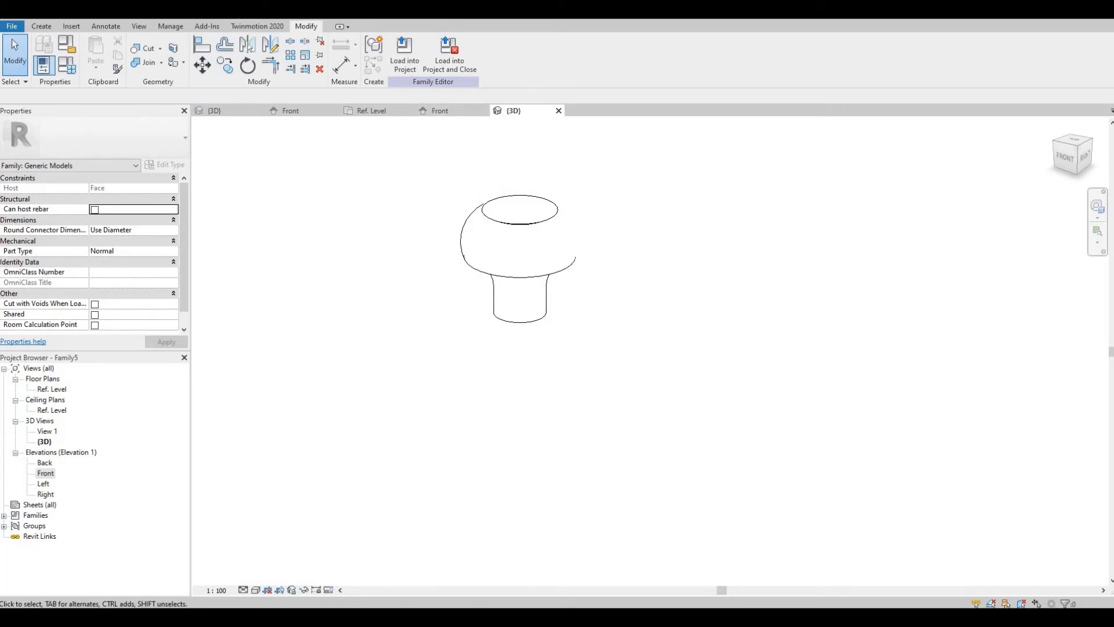
left_click(285, 12)
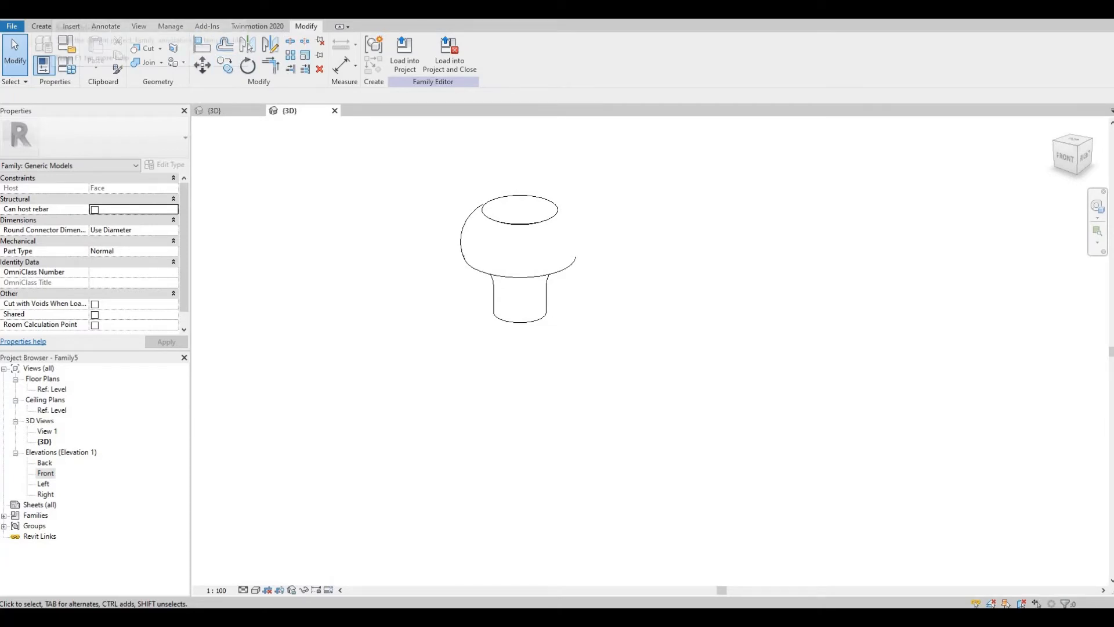
left_click(57, 11)
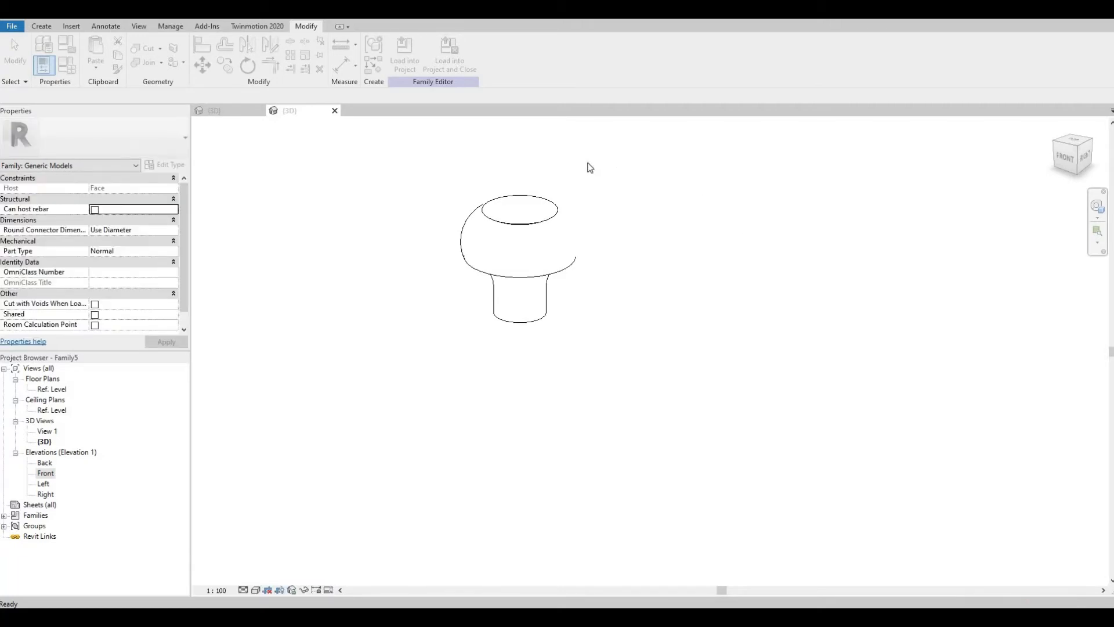
left_click(449, 63)
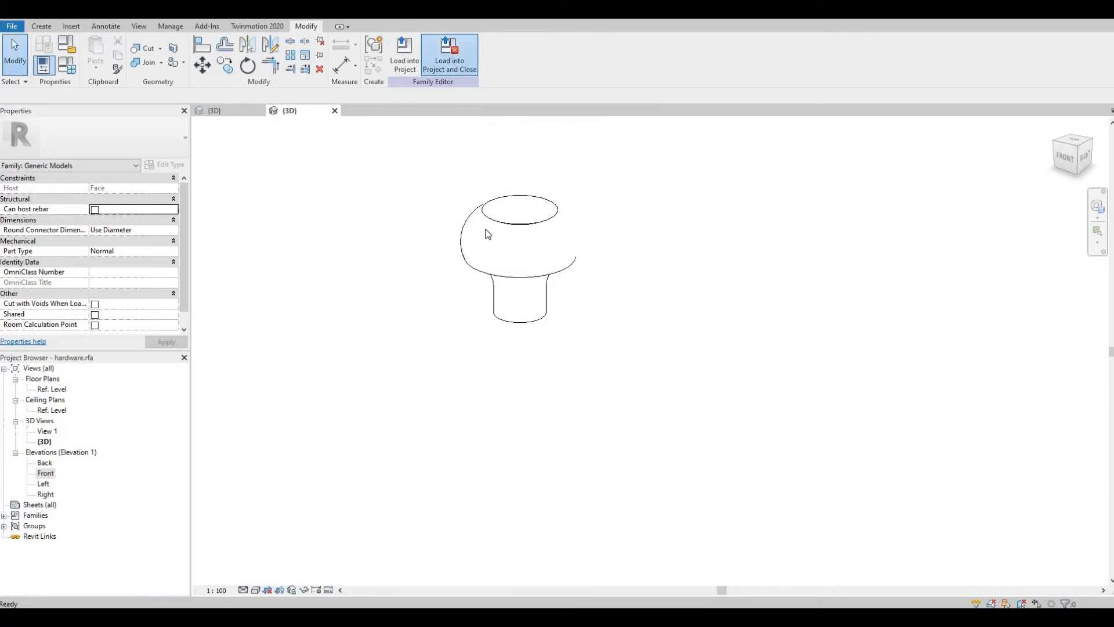
Step: Place the hardware knob on the cabinet door frame face near its upper right corner
scroll(592, 192, "up", 5)
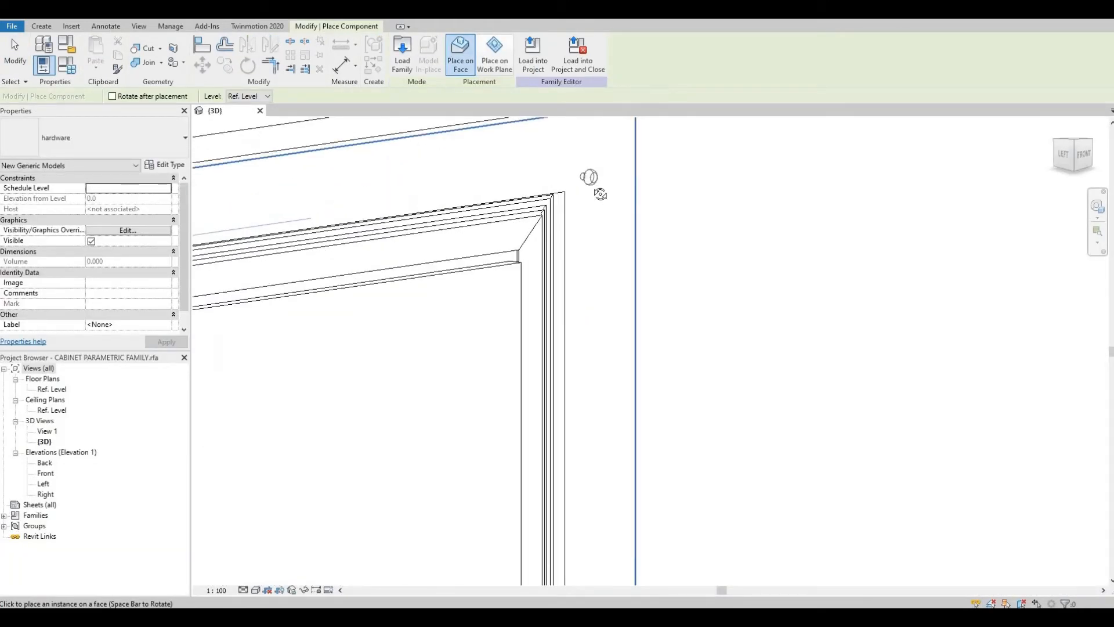
middle_click_drag(601, 194, 415, 246, "shift")
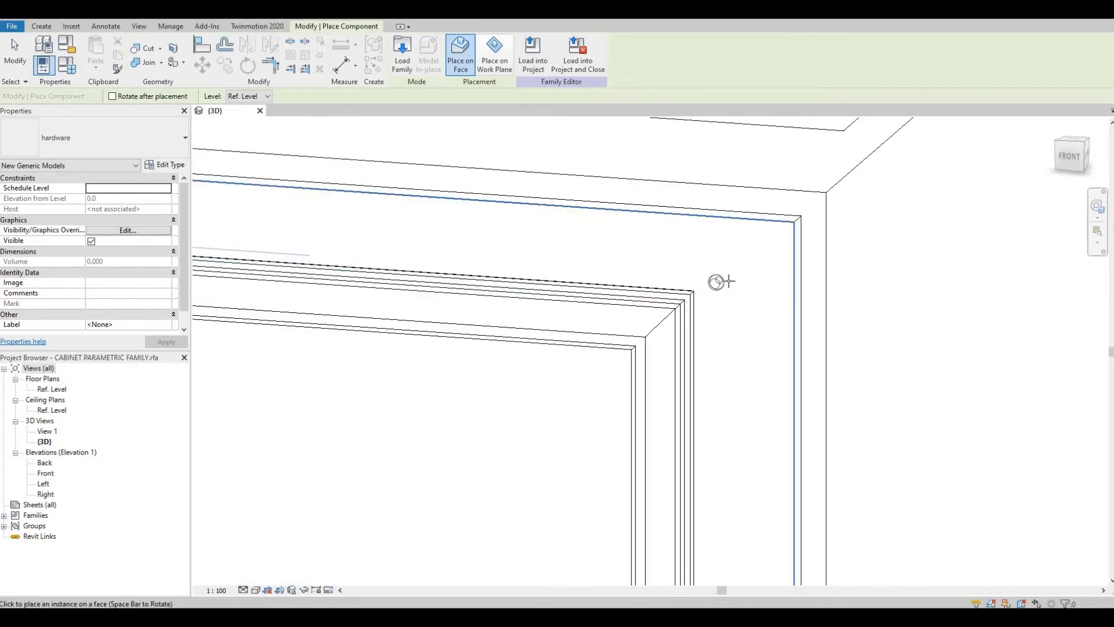
scroll(728, 285, "down", 3)
scroll(764, 272, "up", 3)
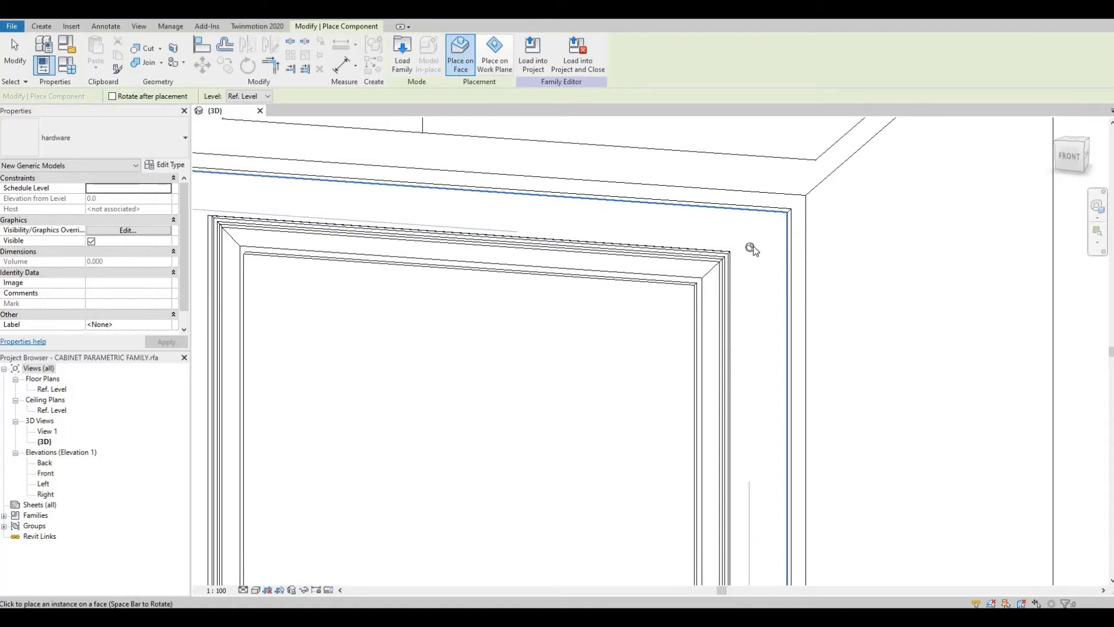
key("Escape")
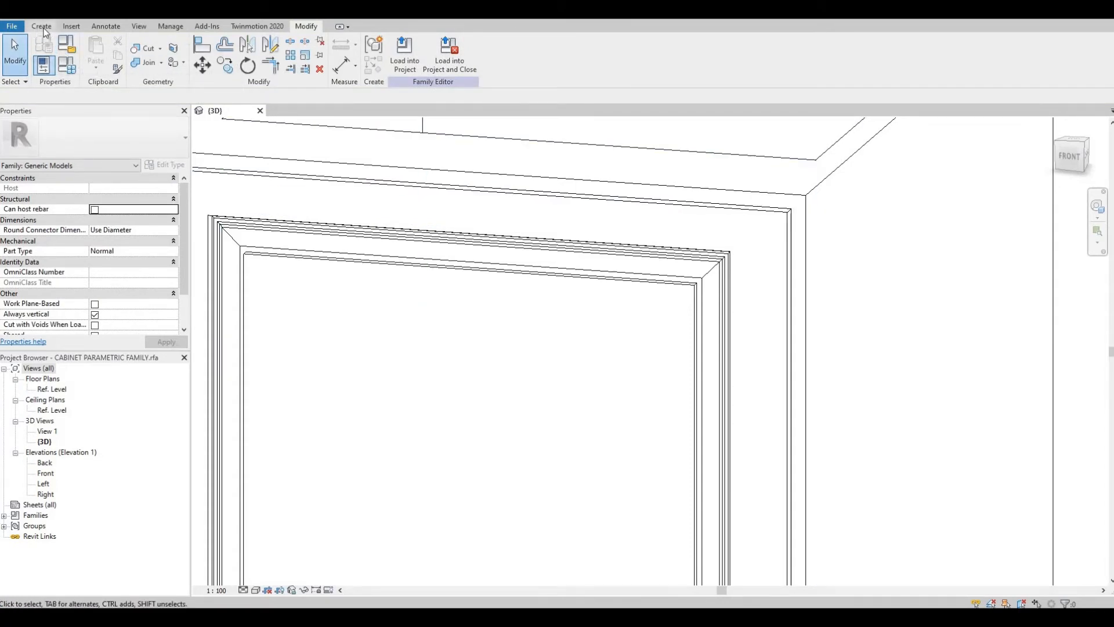
left_click(72, 27)
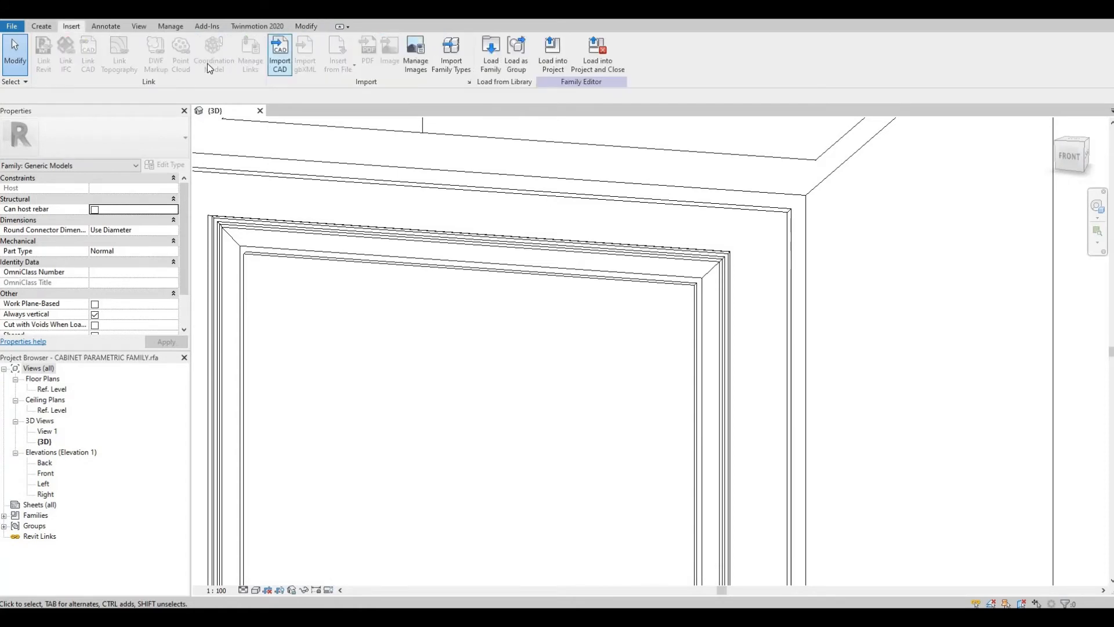
left_click(50, 27)
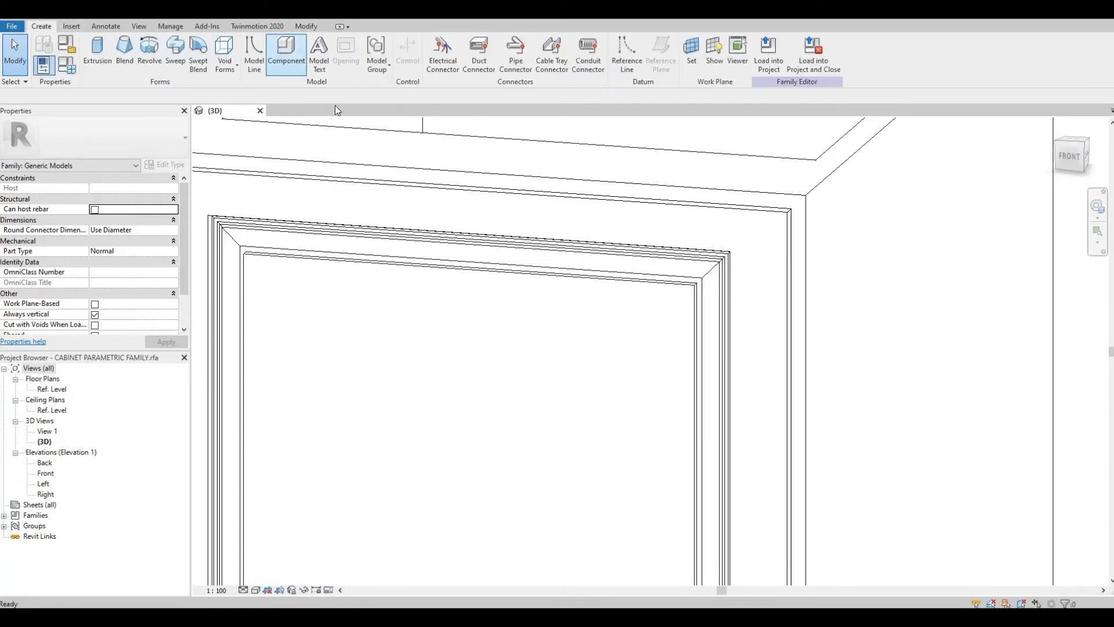
left_click(750, 248)
key("Escape")
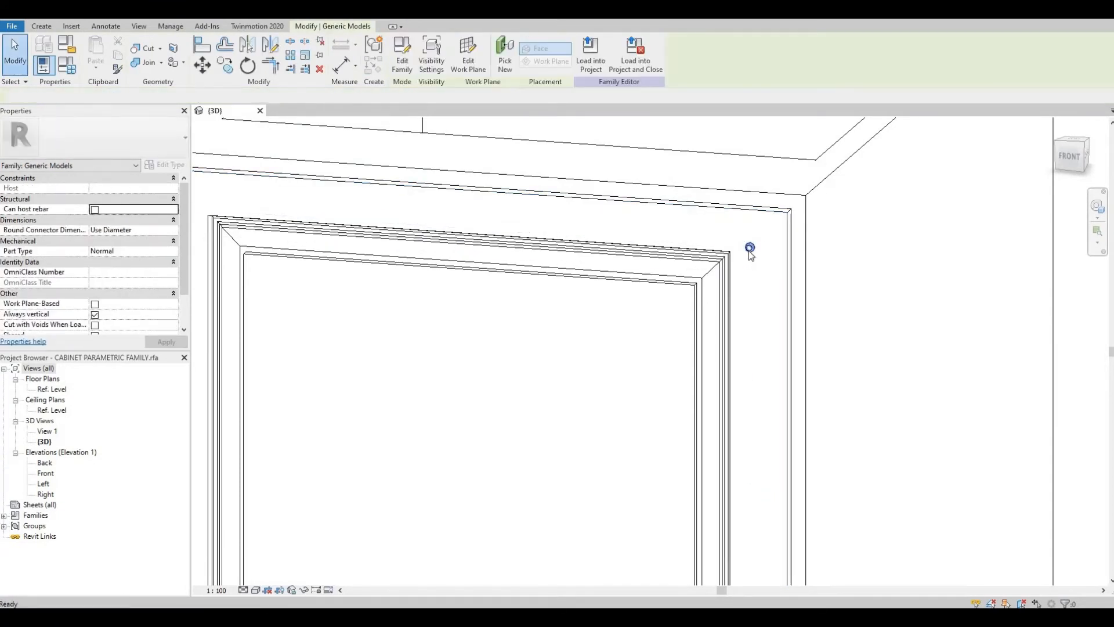
Step: Open the knob family for editing and enter the revolve's sketch in the Front elevation
double_click(750, 250)
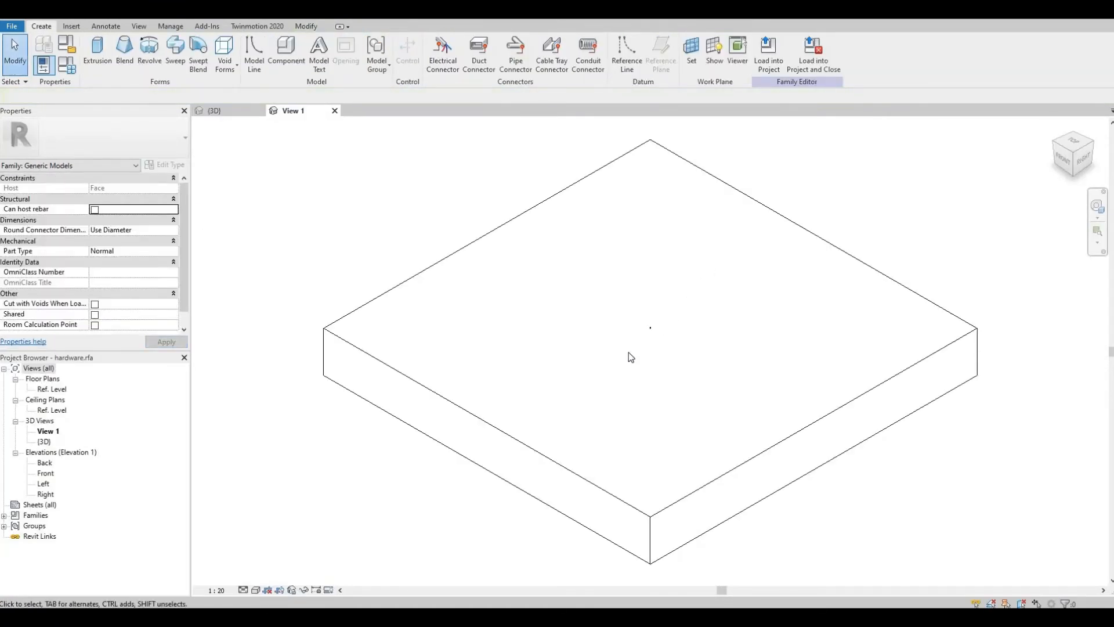
scroll(598, 381, "down", 10)
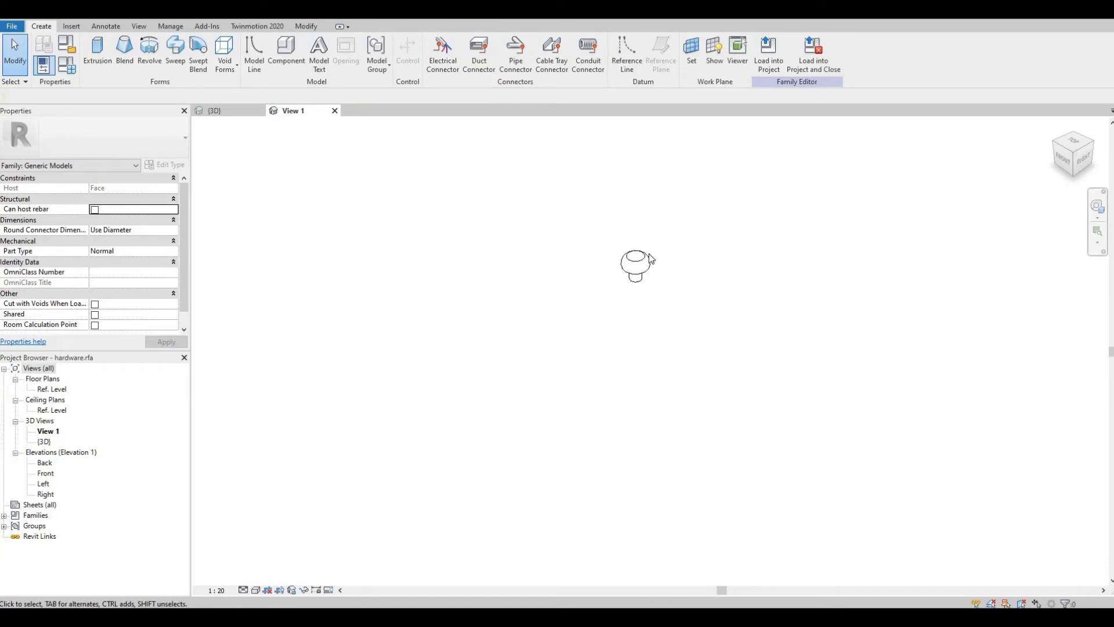
left_click_drag(533, 182, 668, 299)
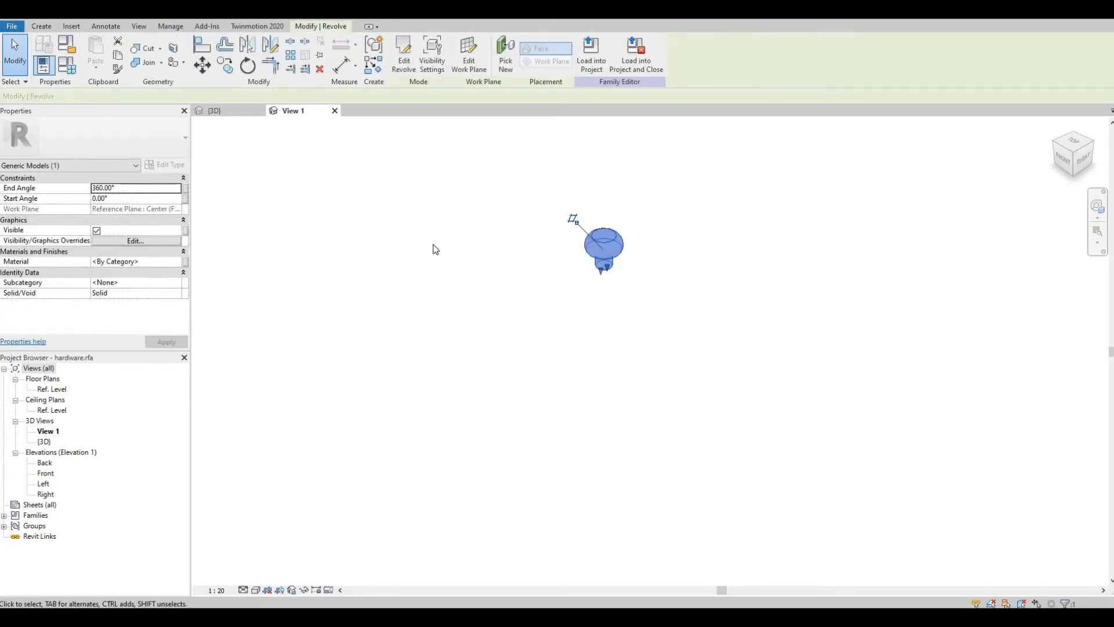
double_click(46, 473)
scroll(604, 400, "up", 3)
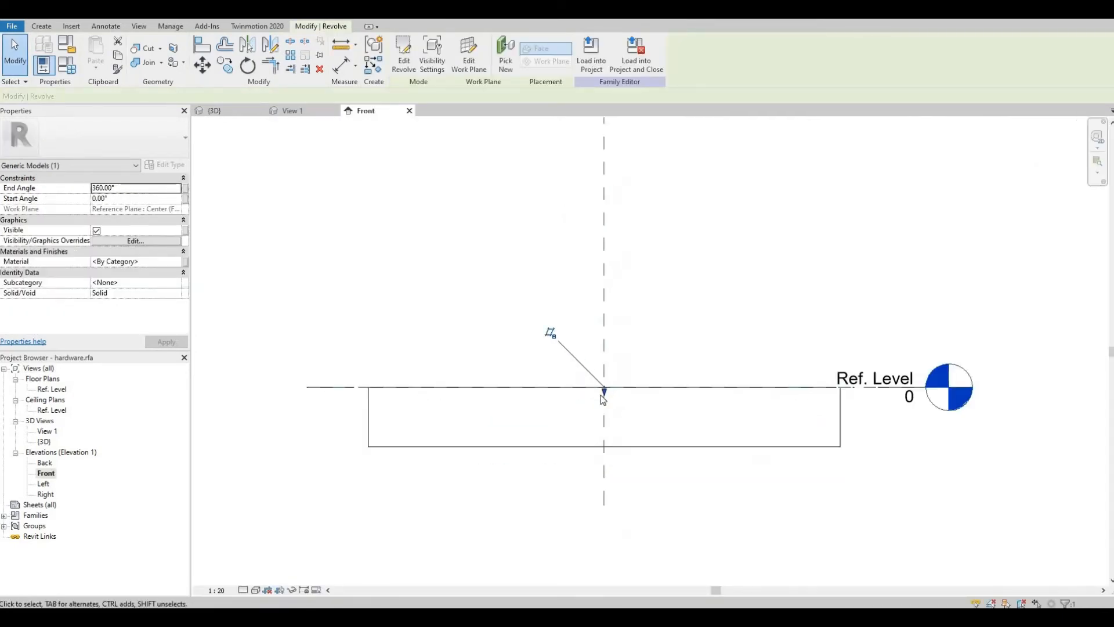
scroll(604, 400, "up", 6)
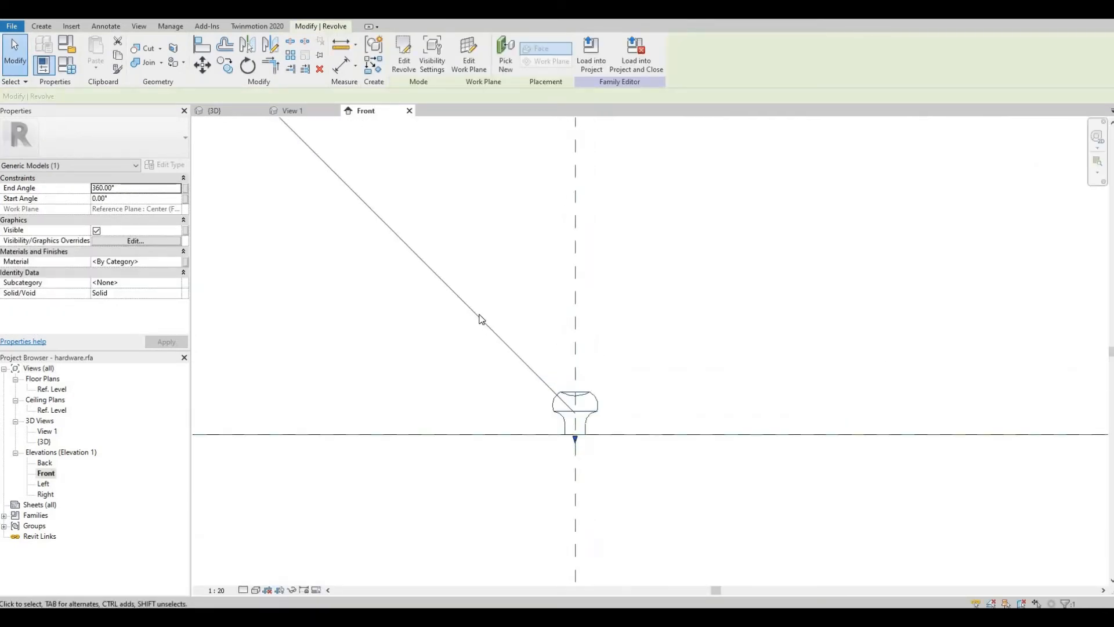
left_click_drag(443, 298, 659, 464)
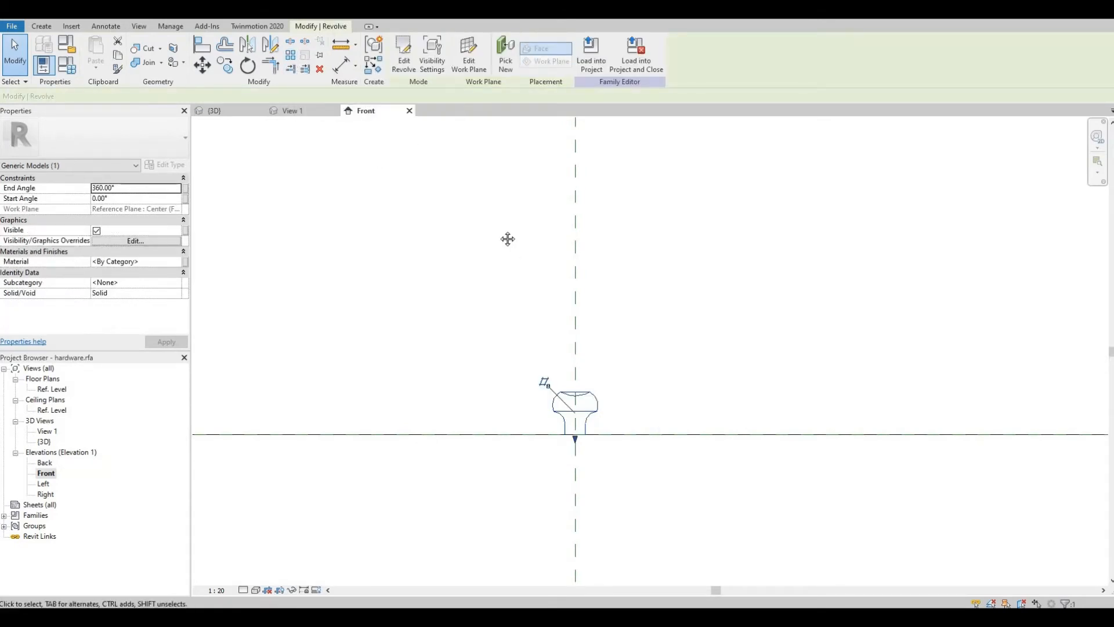
scroll(586, 406, "up", 3)
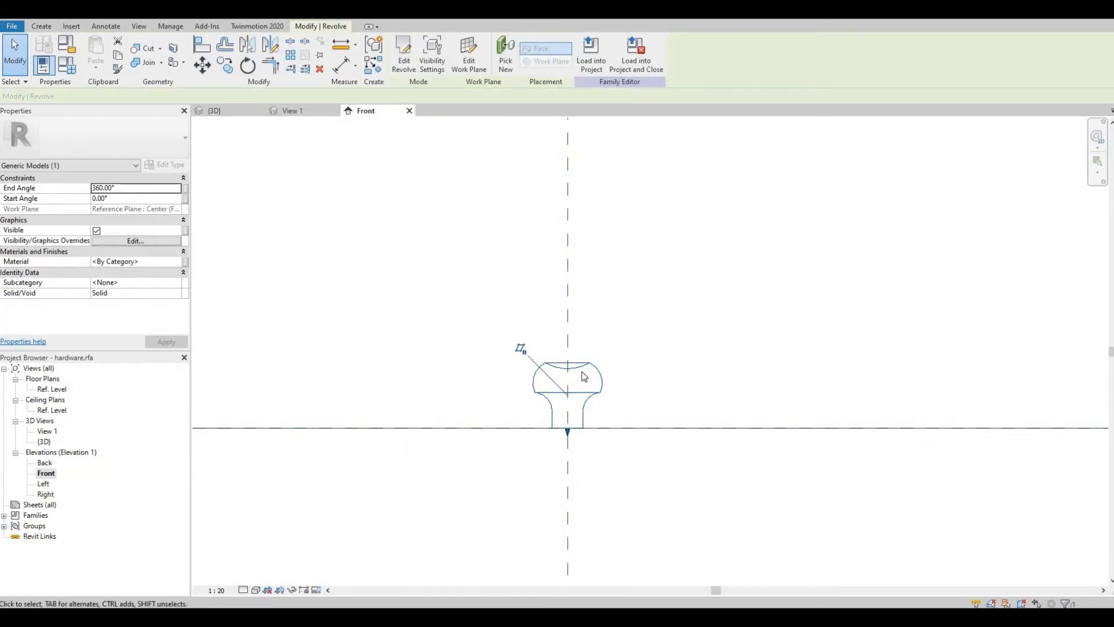
double_click(584, 372)
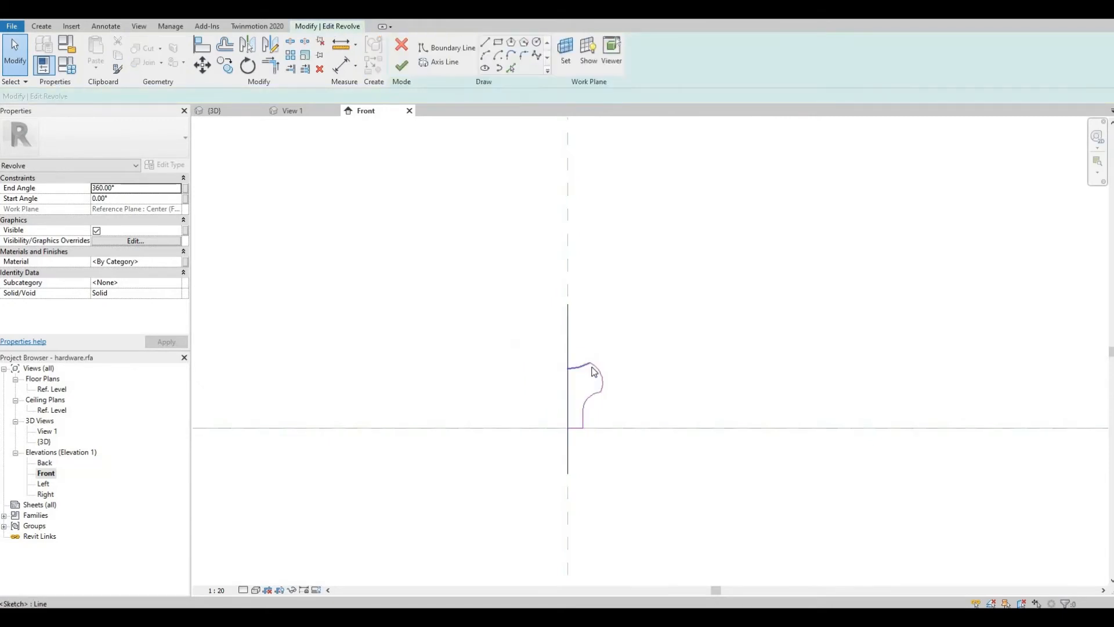
Step: Drag the cap's outer arc endpoints to reshape the mushroom cap profile
scroll(584, 371, "up", 3)
left_click(583, 363)
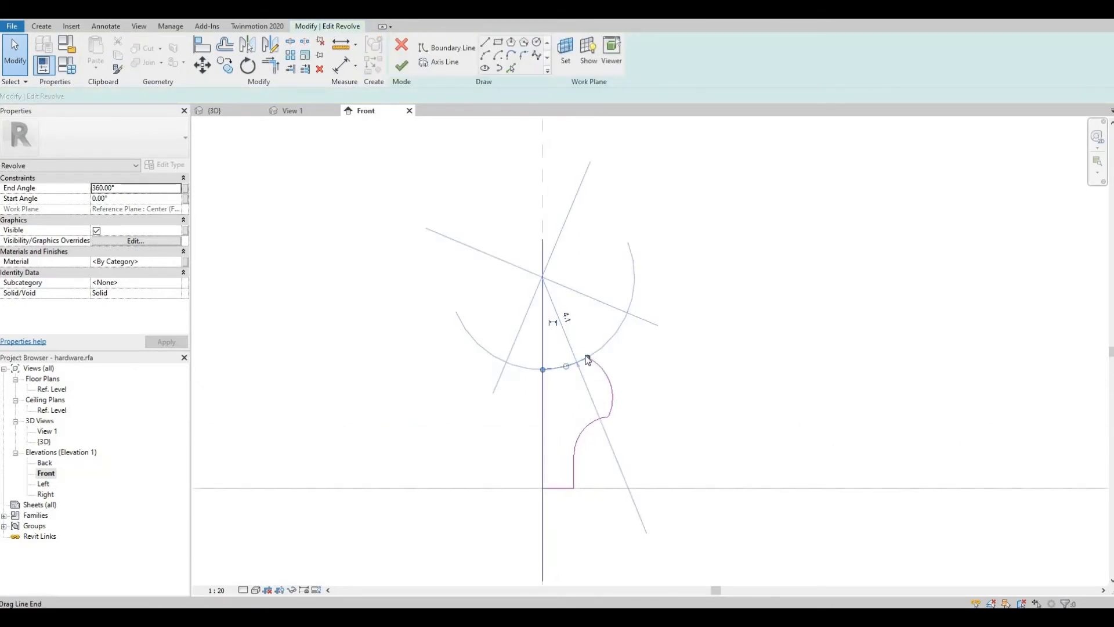
left_click_drag(587, 357, 602, 338)
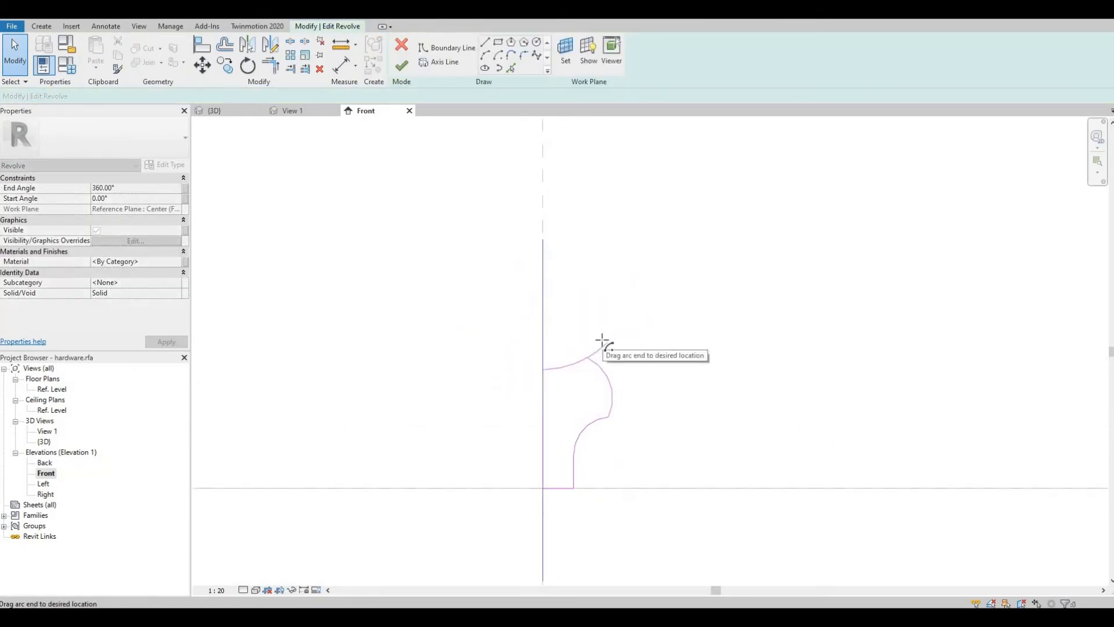
left_click(598, 371)
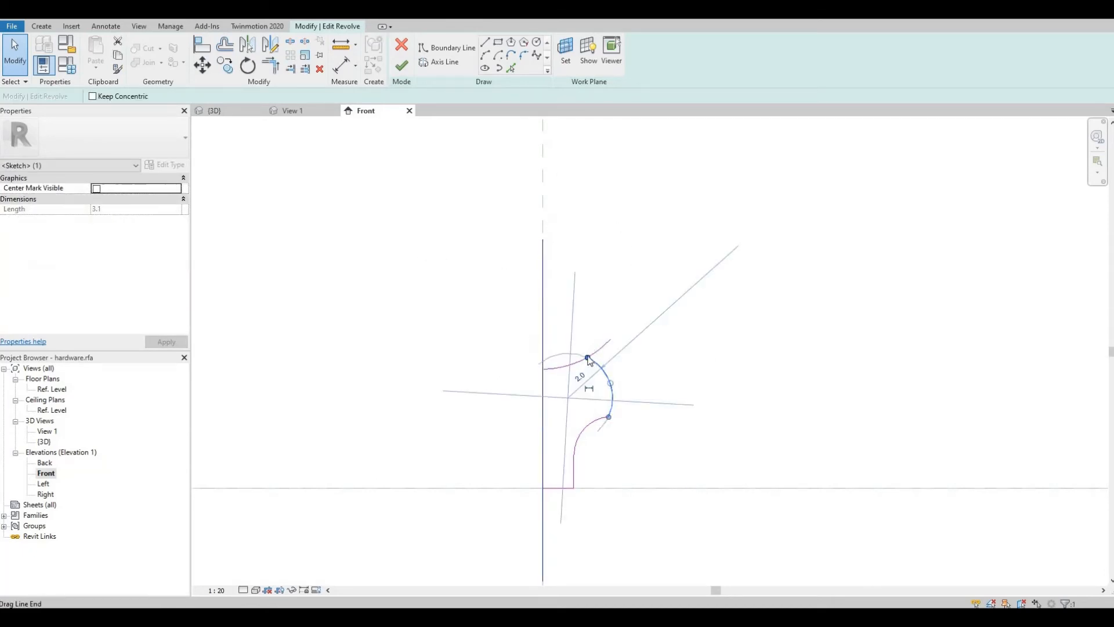
mouse_move(589, 361)
left_mouse_down()
mouse_move(611, 342)
mouse_move(606, 372)
left_mouse_up()
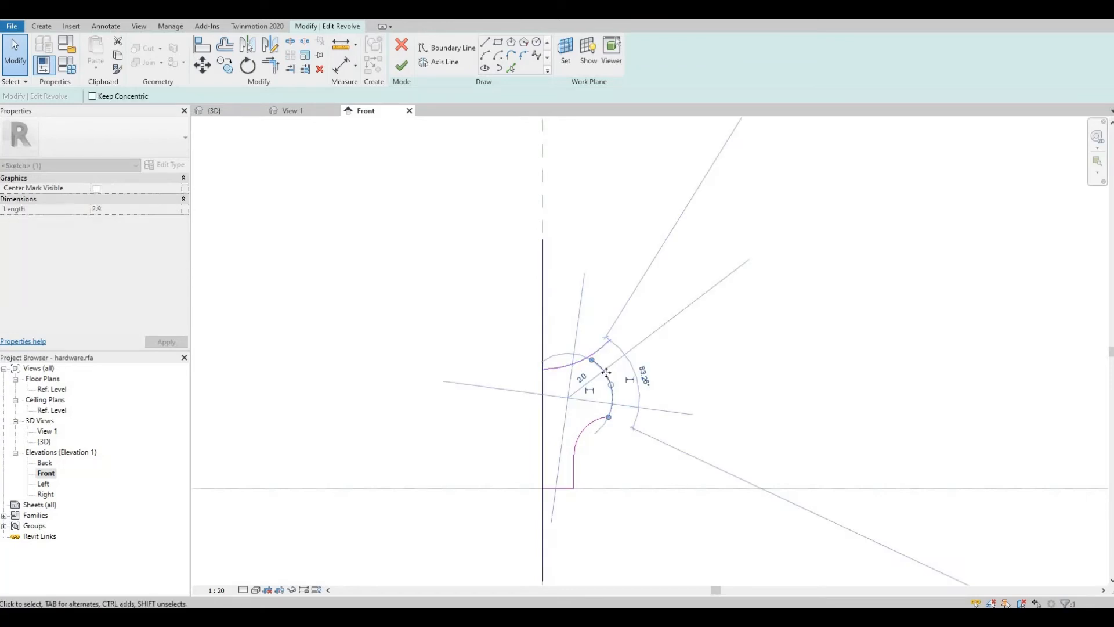
left_click(202, 65)
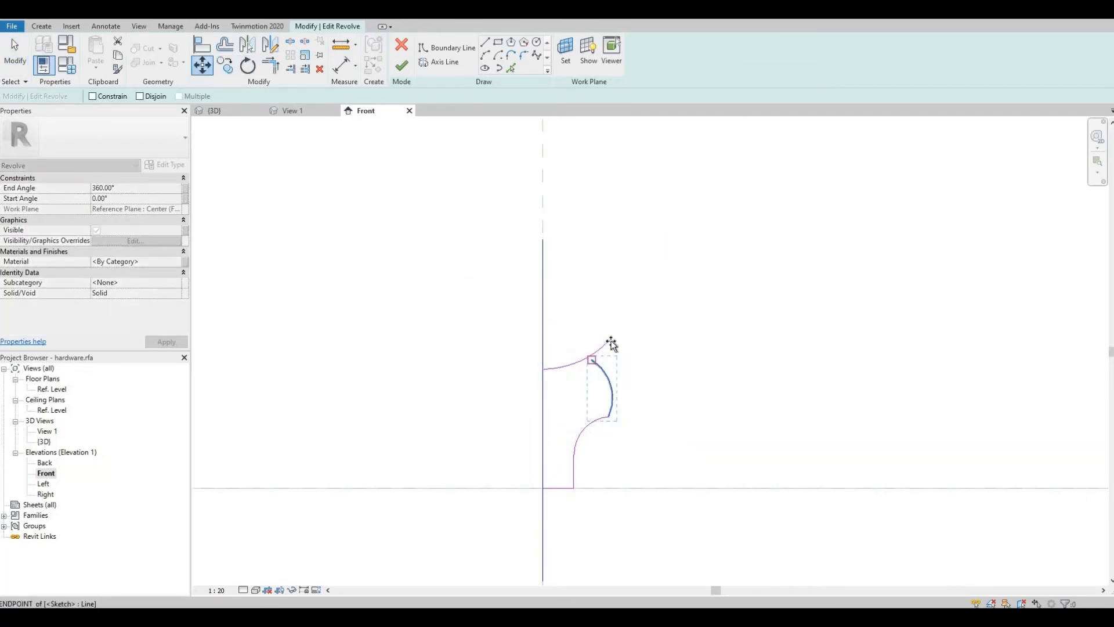
left_click(610, 343)
left_click(610, 341)
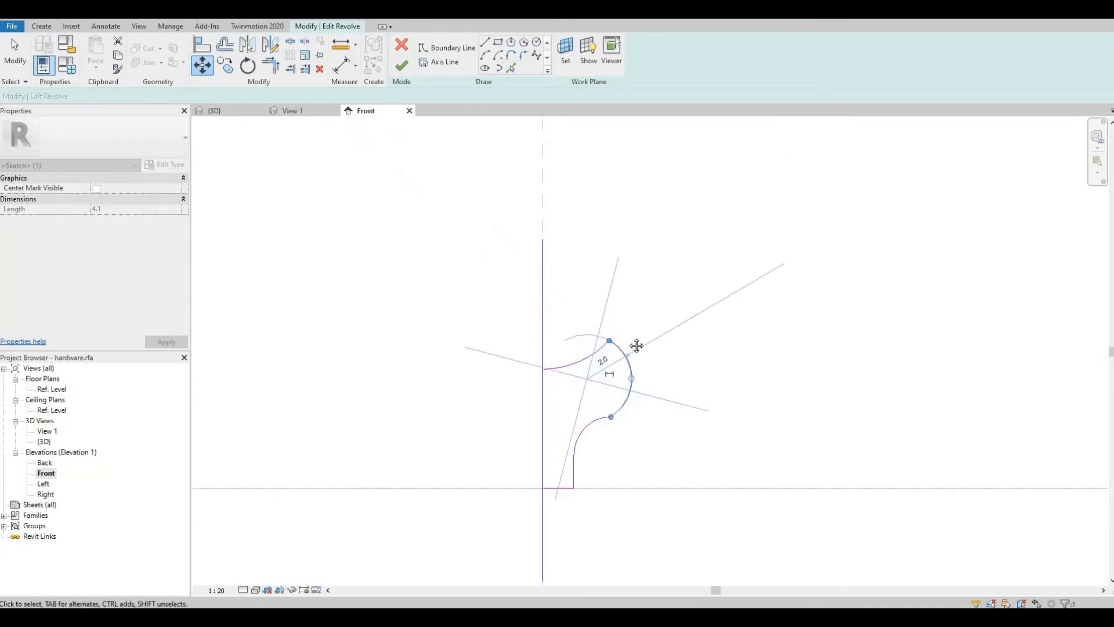
key("Escape")
Step: Widen the cap's outer arc by dragging it and its endpoints further outward
middle_click_drag(618, 422, 622, 368)
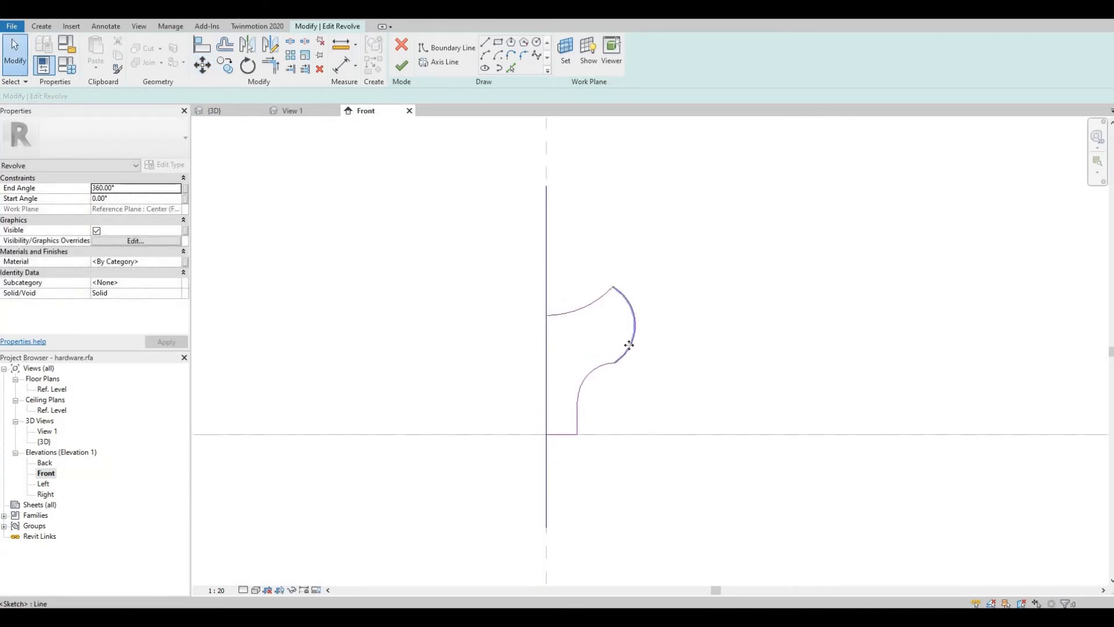
left_click_drag(634, 334, 644, 324)
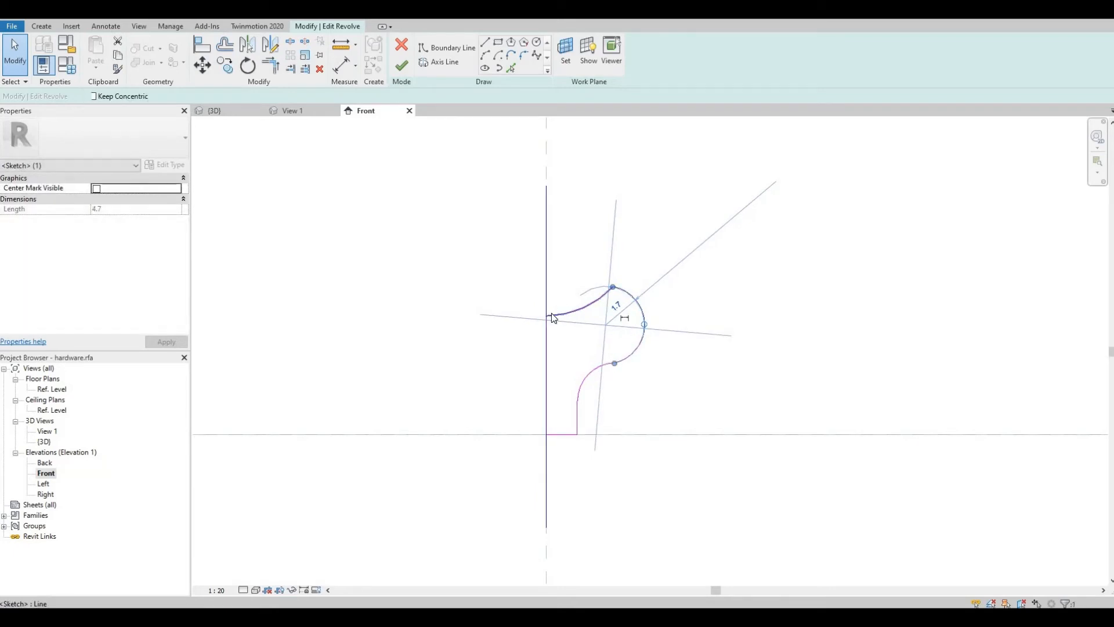
key("Escape")
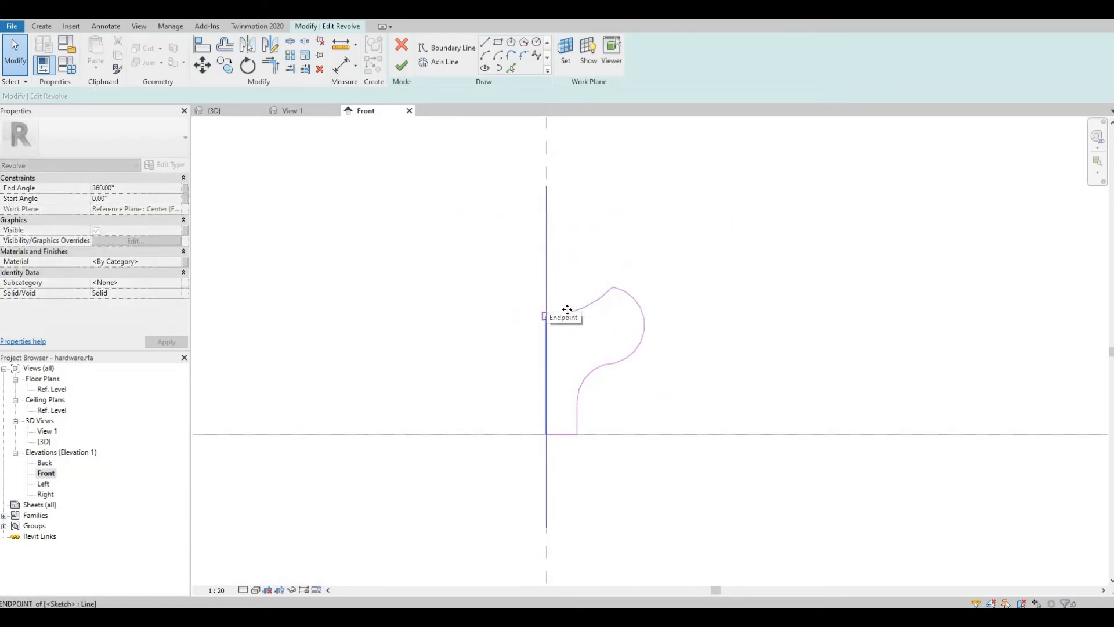
left_click(567, 309)
left_click_drag(582, 310, 632, 311)
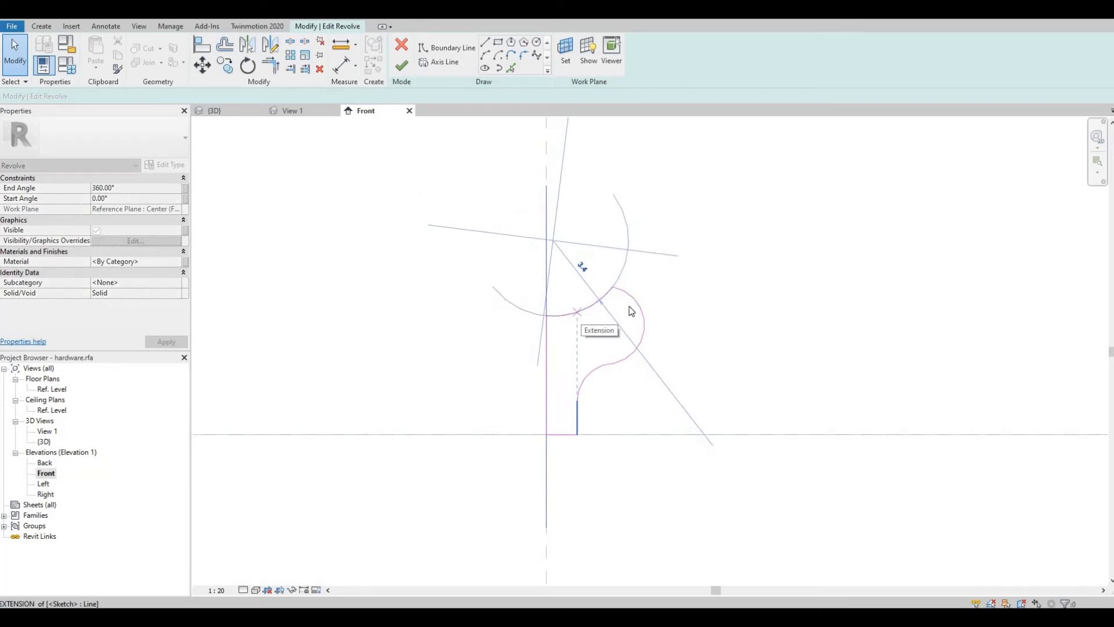
key("Escape")
middle_click_drag(614, 339, 611, 314)
Step: Delete the curved top line of the cap profile
scroll(599, 330, "up", 2)
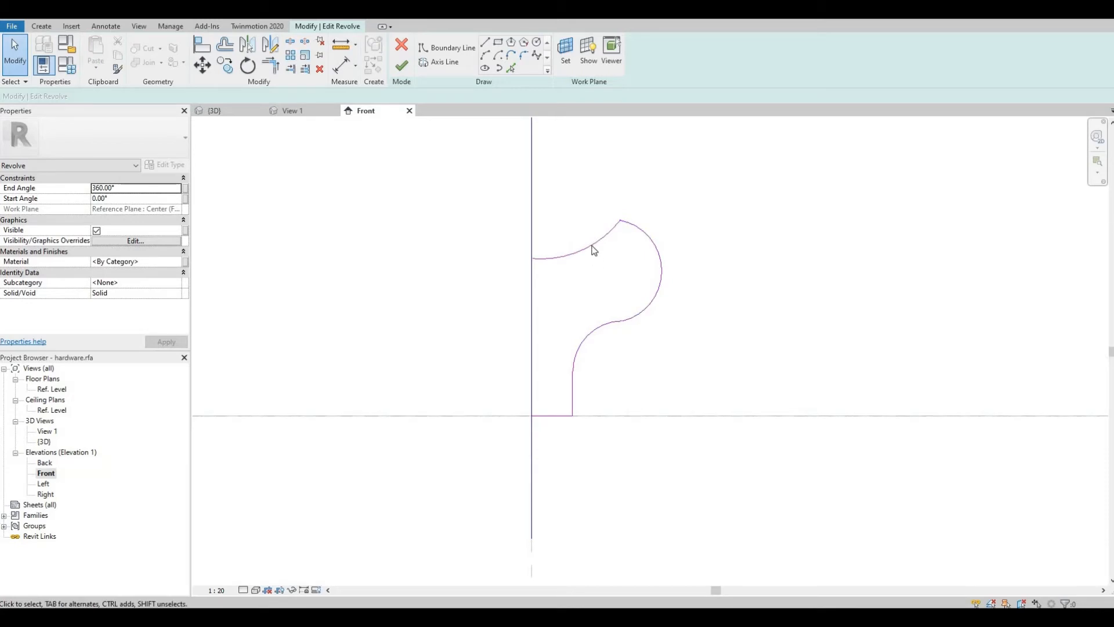
middle_click_drag(583, 273, 573, 302)
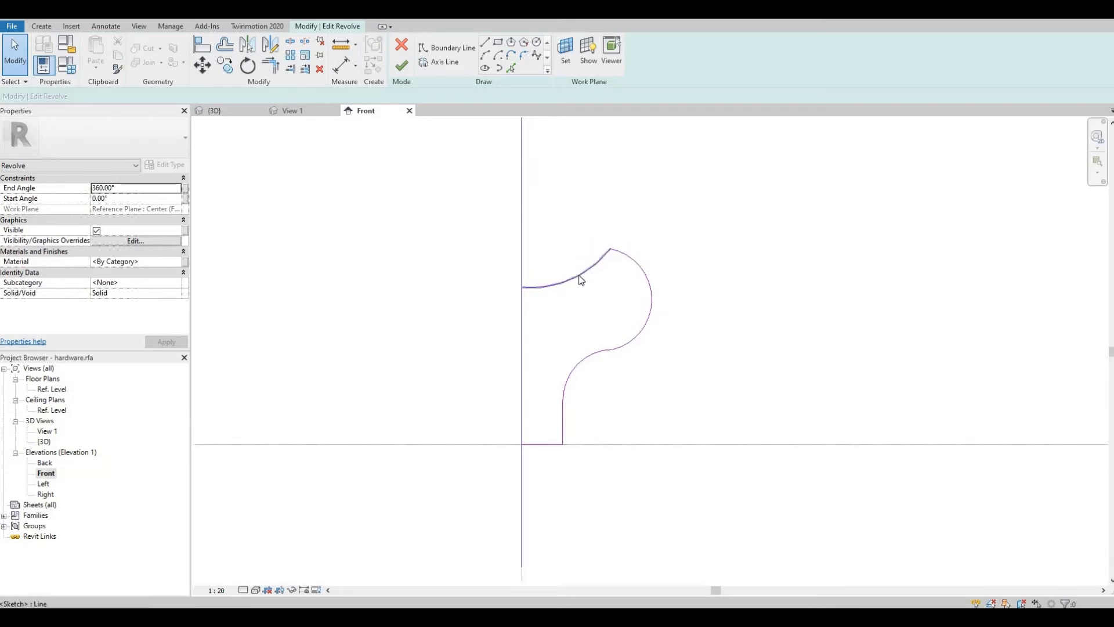
left_click(581, 280)
key("Delete")
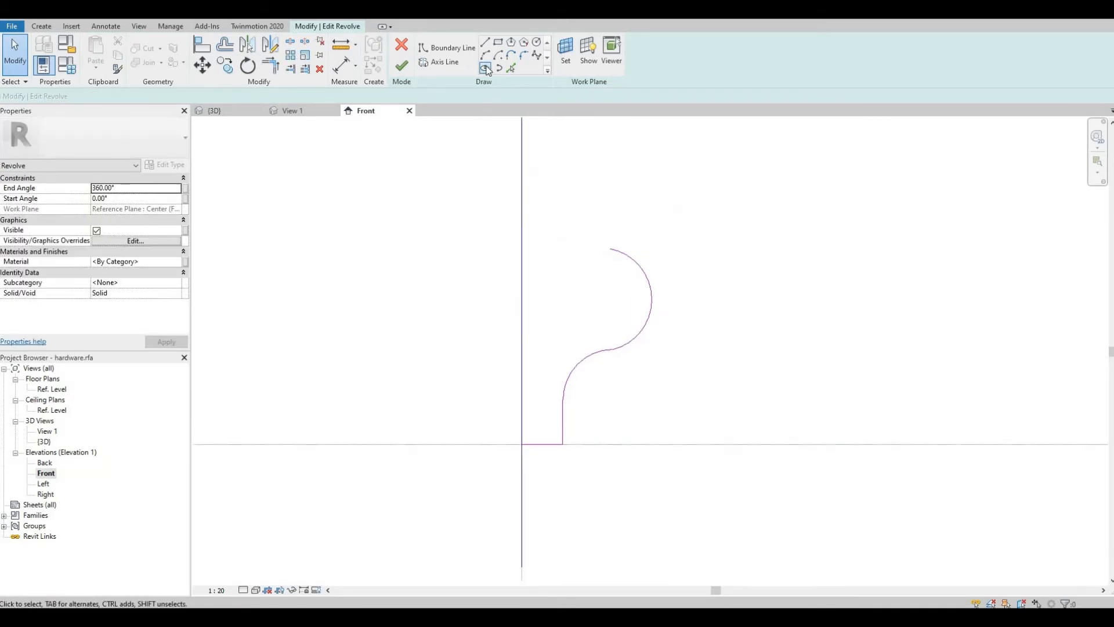
Step: Draw a new arc from the cap's outer edge to the centre axis to form the cap top
left_click(485, 55)
left_click(610, 249)
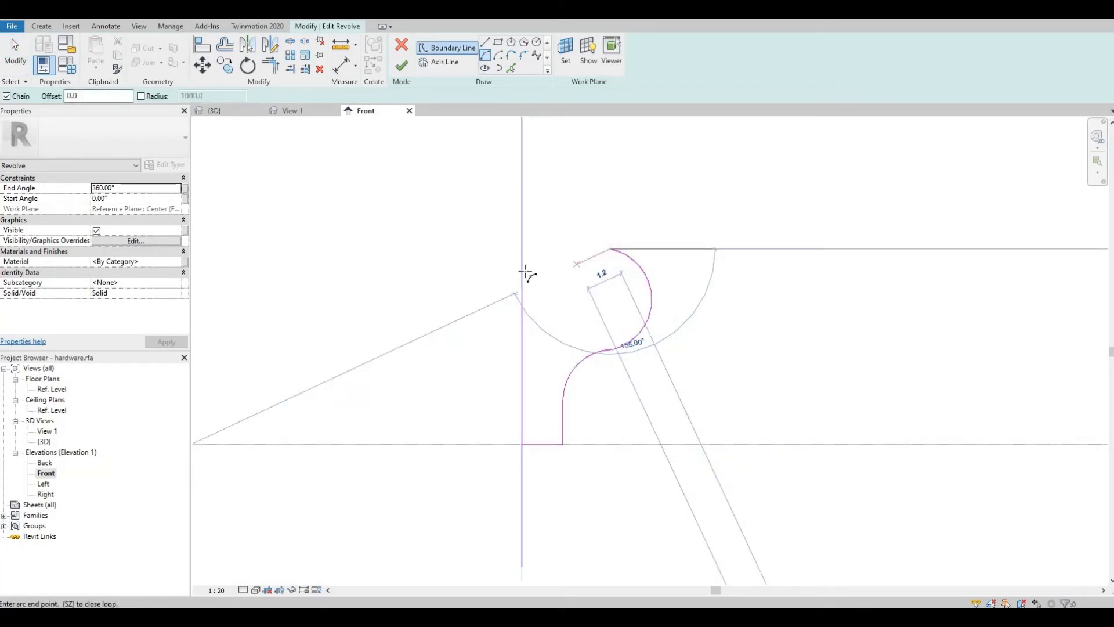
left_click(523, 271)
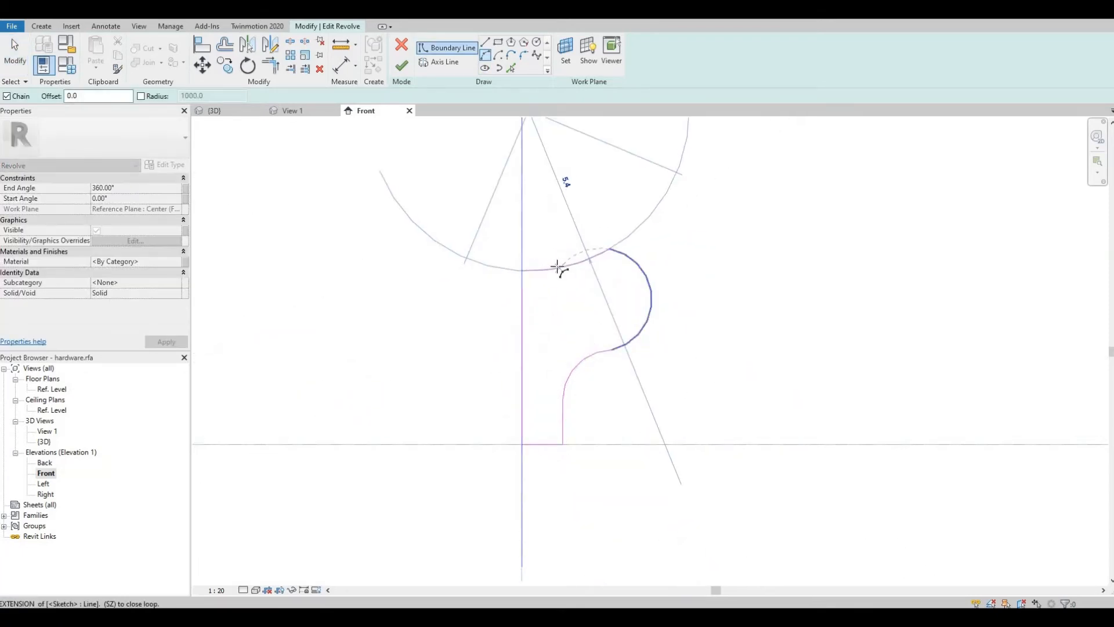
left_click(558, 265)
key("Escape")
key("Escape")
left_click(654, 294)
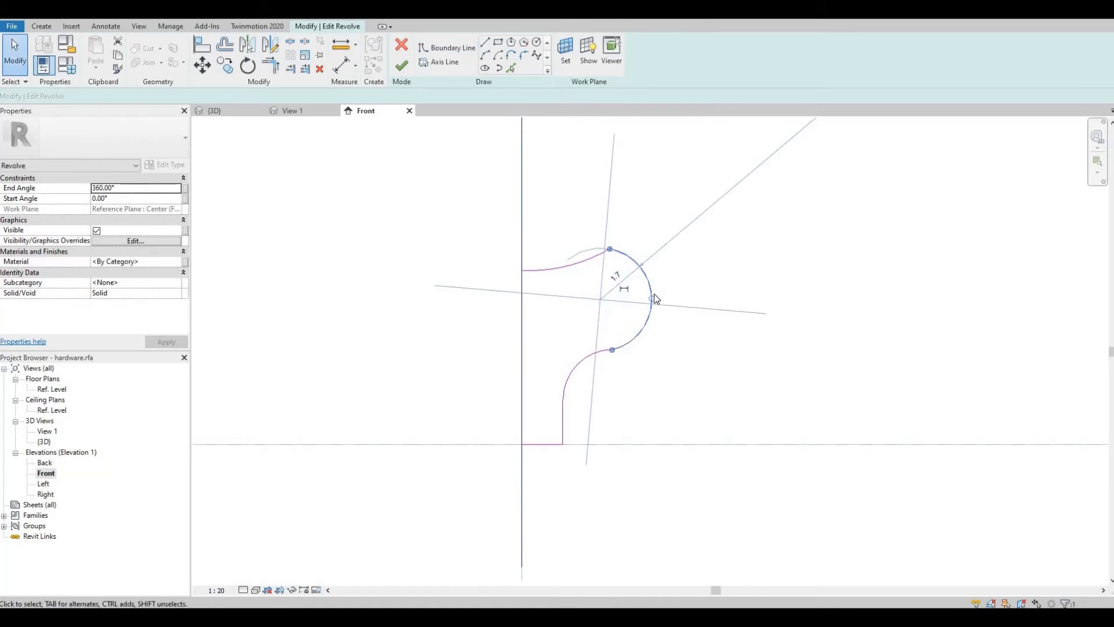
Step: Drag the cap arc's outer endpoint slightly further outward to refine the mushroom cap profile
left_click_drag(655, 296, 662, 299)
left_click(587, 273)
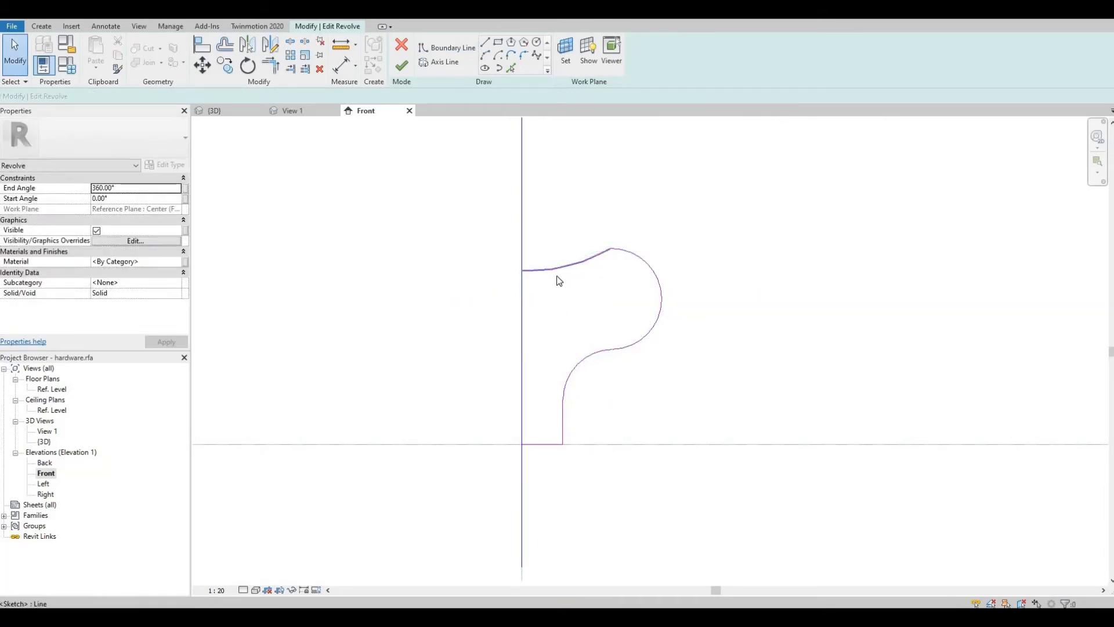
middle_click_drag(565, 340, 587, 310)
middle_click_drag(538, 281, 510, 283)
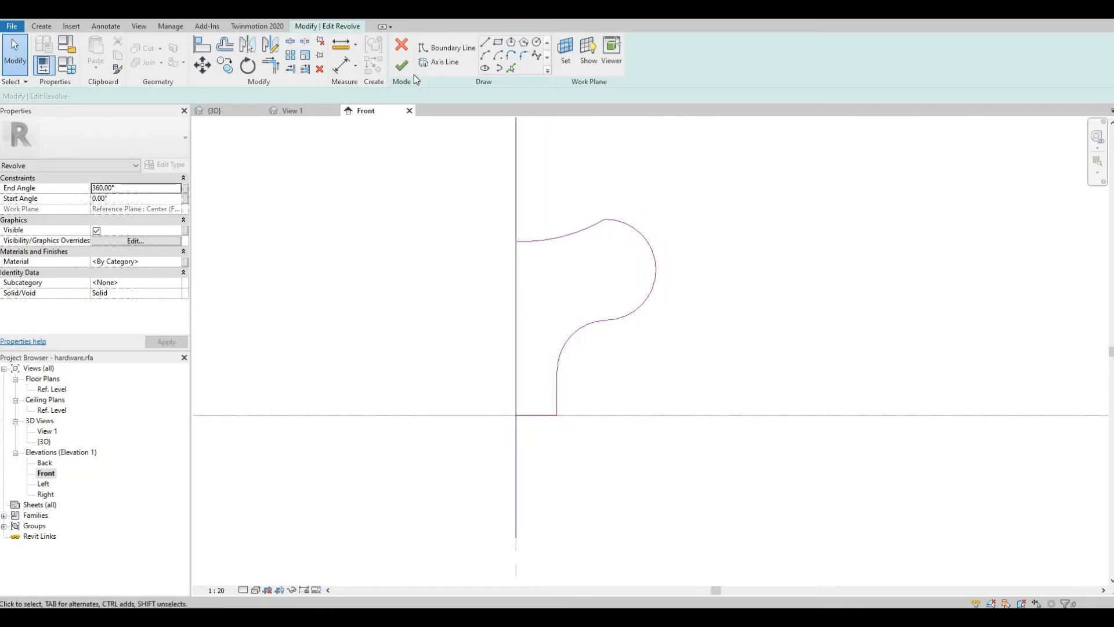
Step: Try to finish the revolve, then delete the axis of rotation and extend the centre boundary line up to the cap top to close the profile
left_click(402, 69)
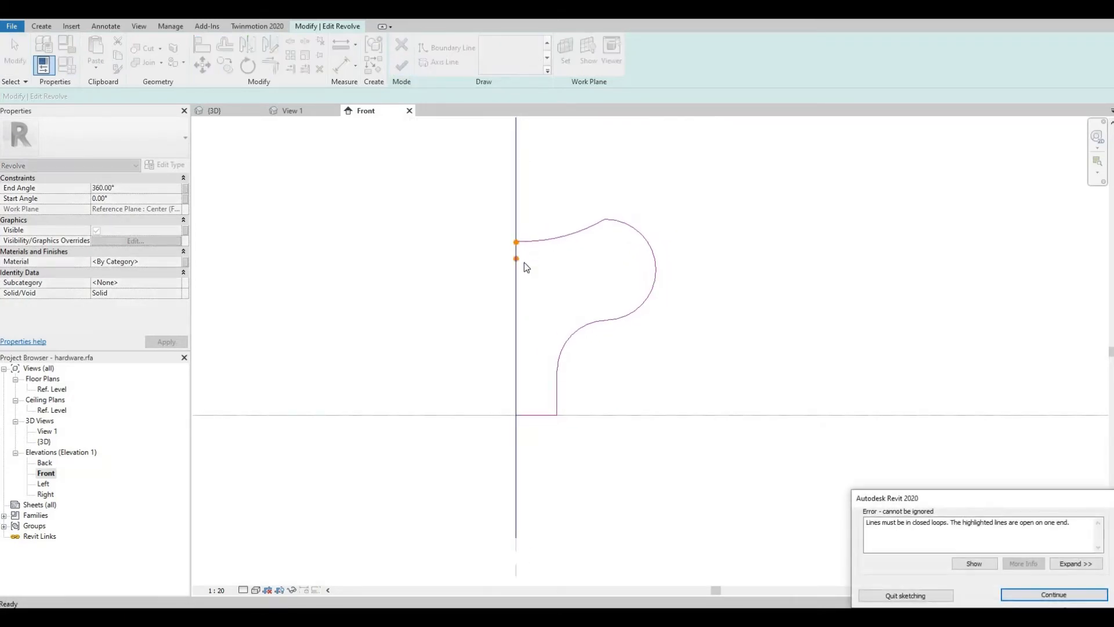
key("Escape")
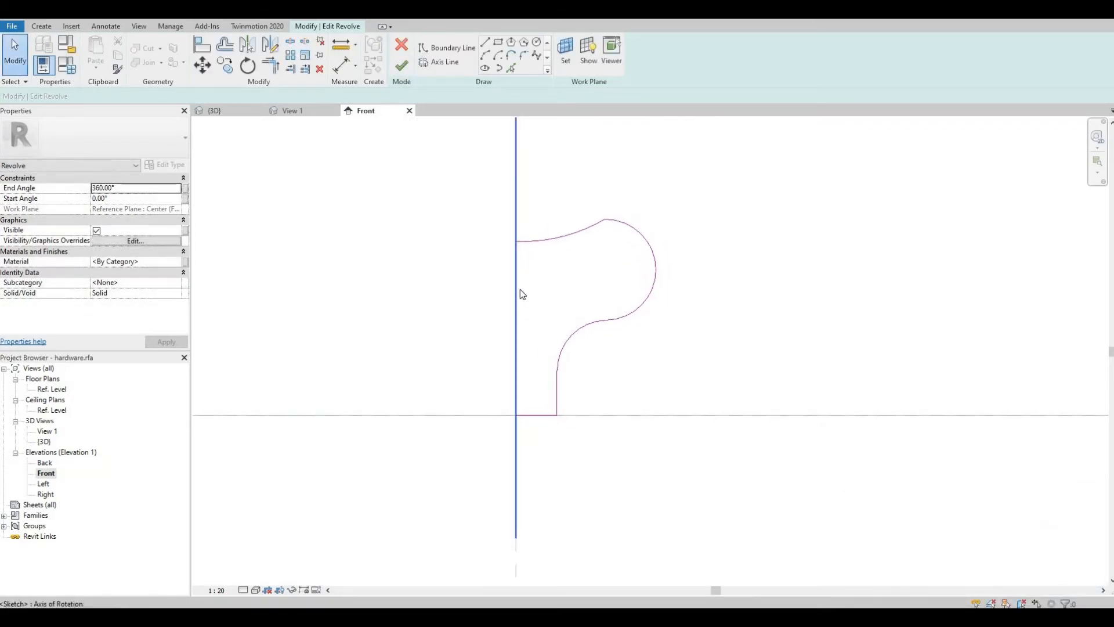
left_click(520, 289)
key("Delete")
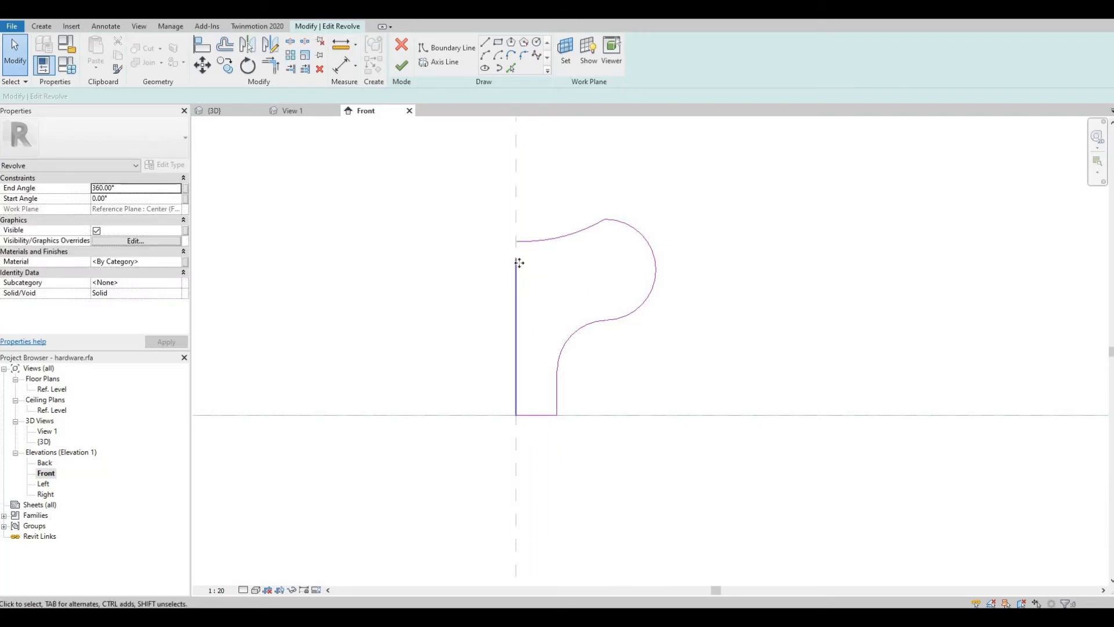
left_click(518, 261)
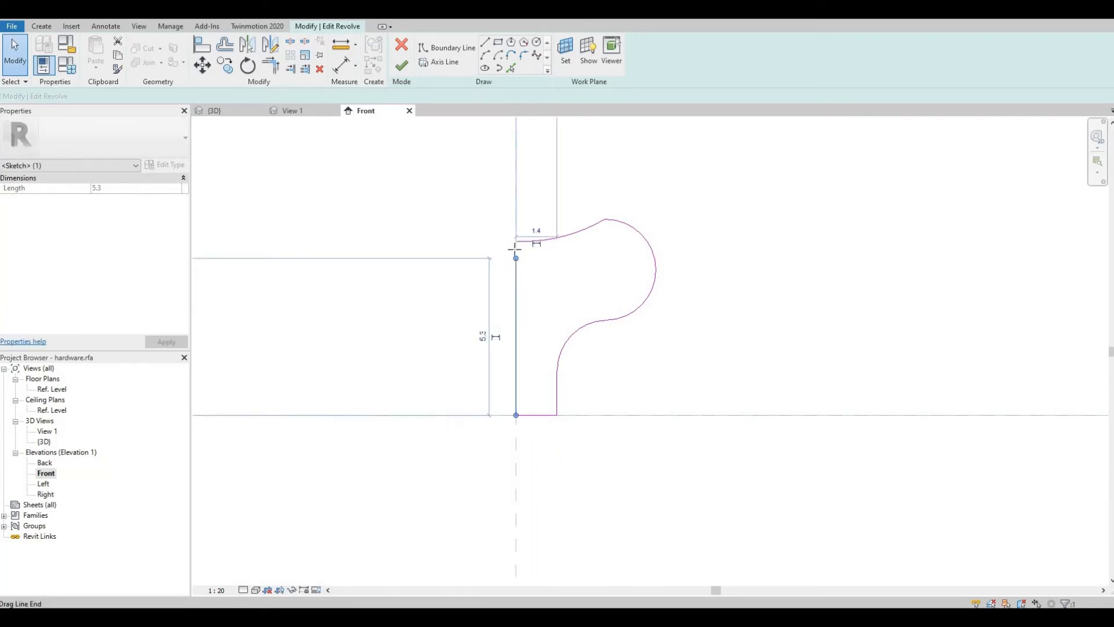
left_click_drag(516, 259, 516, 241)
Step: Draw a new vertical axis line along the profile's centre edge and finish the revolve
left_click(424, 61)
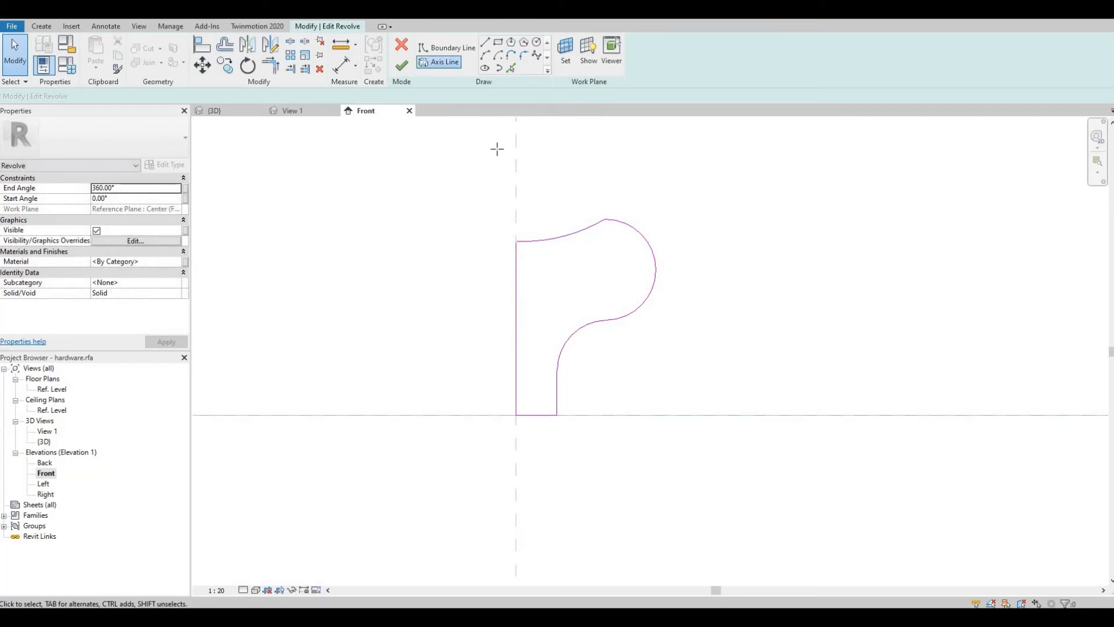
left_click(516, 152)
left_click(518, 481)
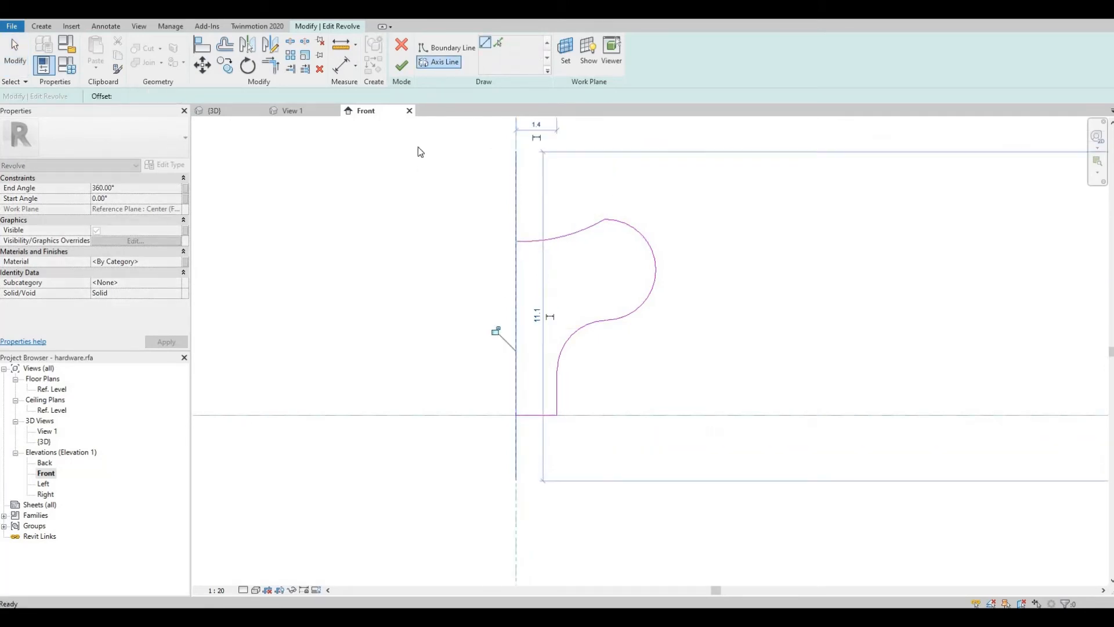
left_click(402, 68)
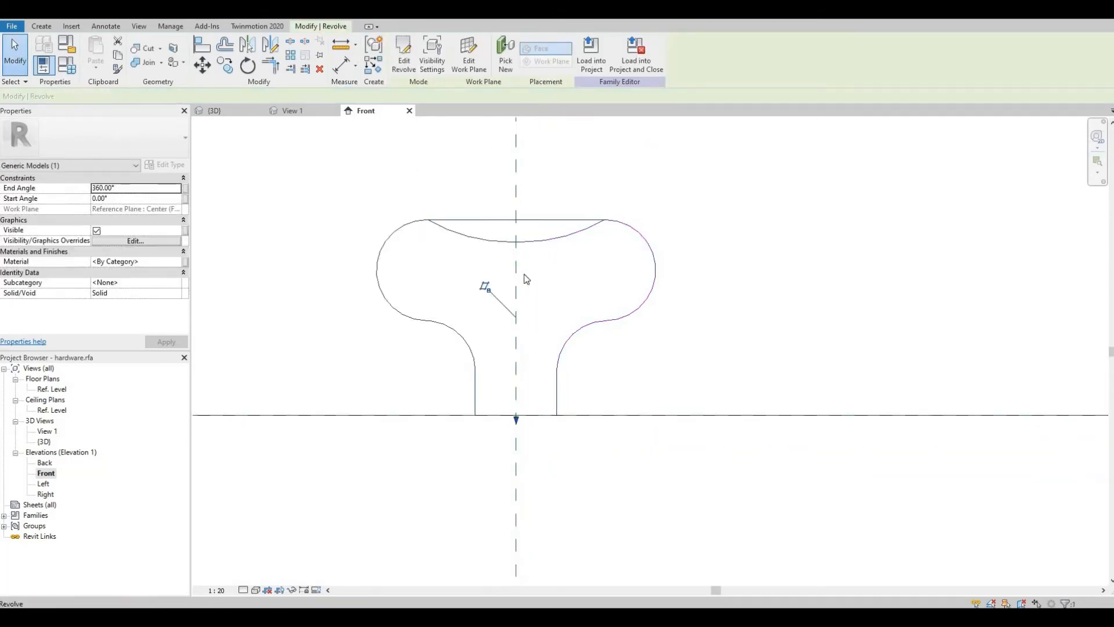
Step: Save the knob family and load it into the cabinet project, overwriting the existing version
scroll(524, 274, "down", 1)
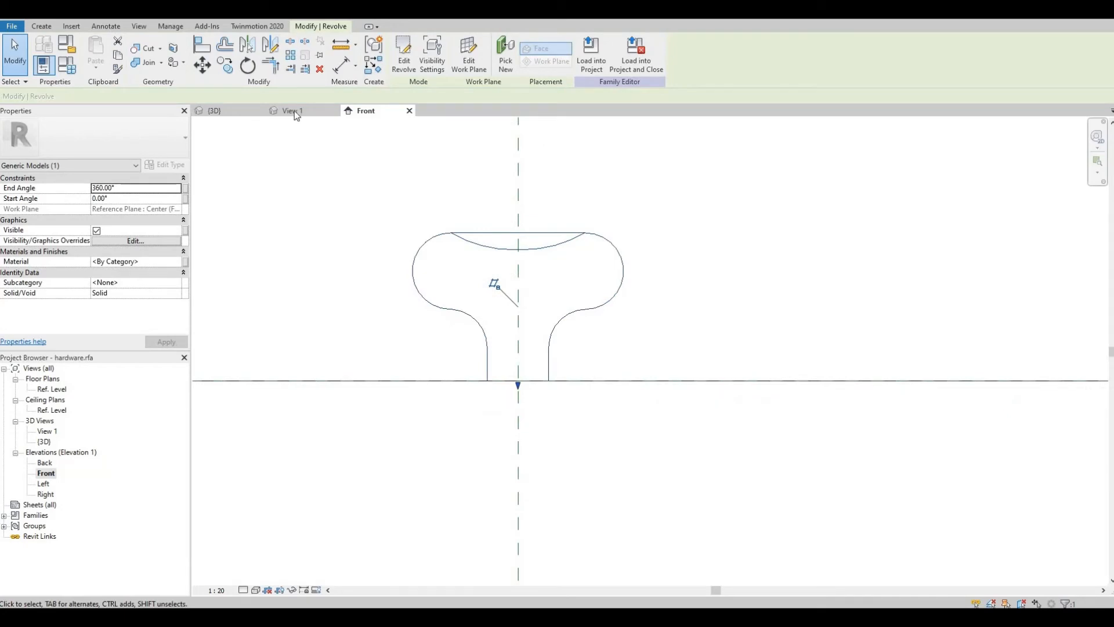
scroll(665, 323, "up", 4)
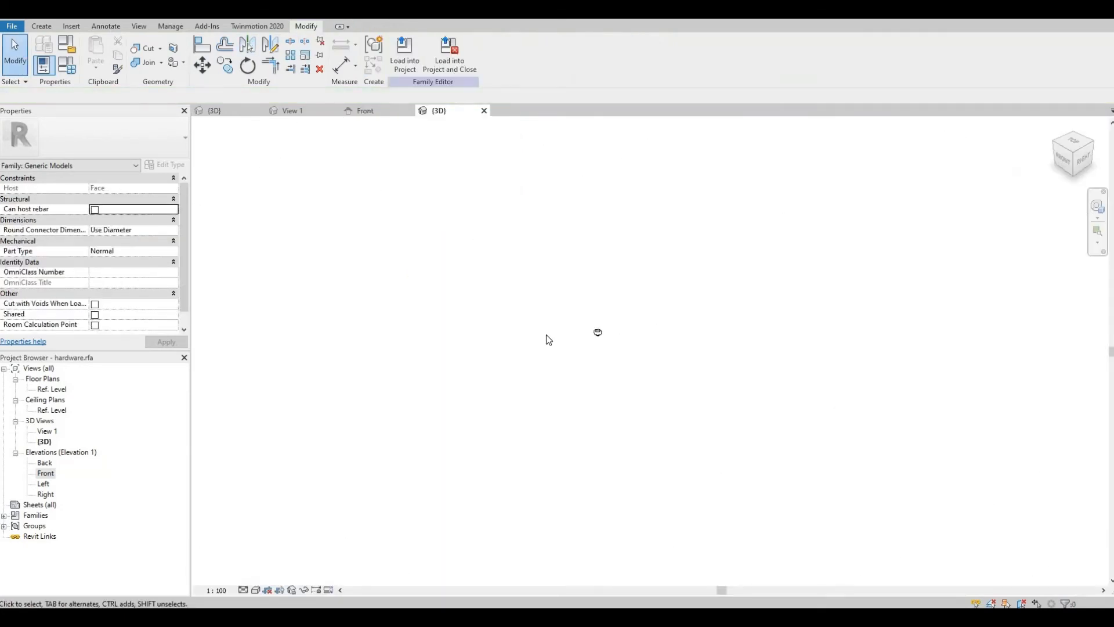
middle_click_drag(645, 295, 566, 267, "shift")
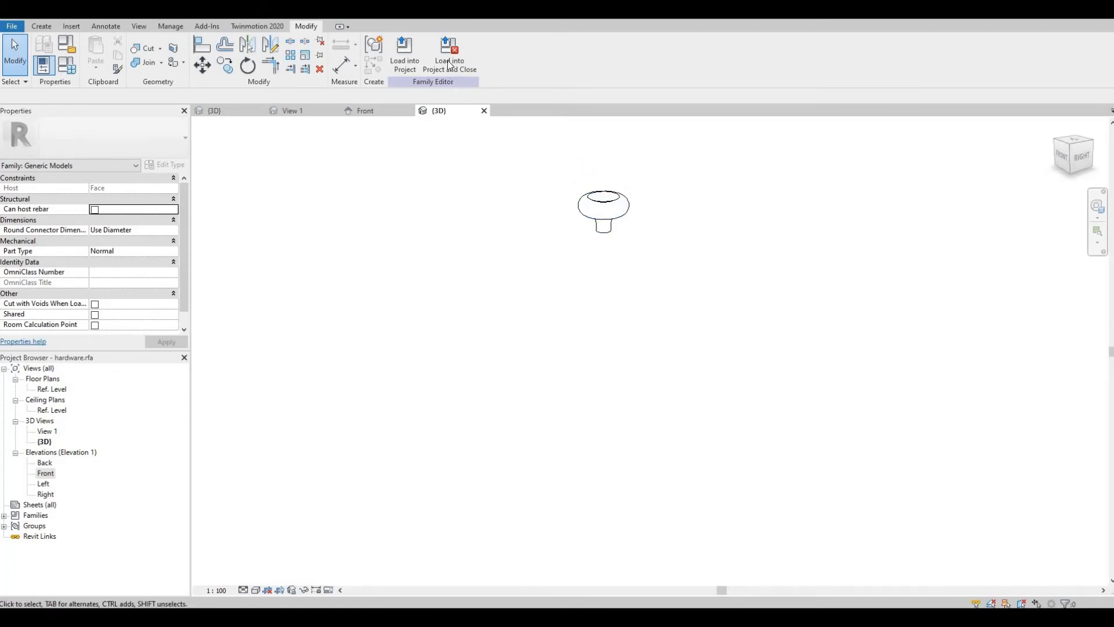
left_click(478, 76)
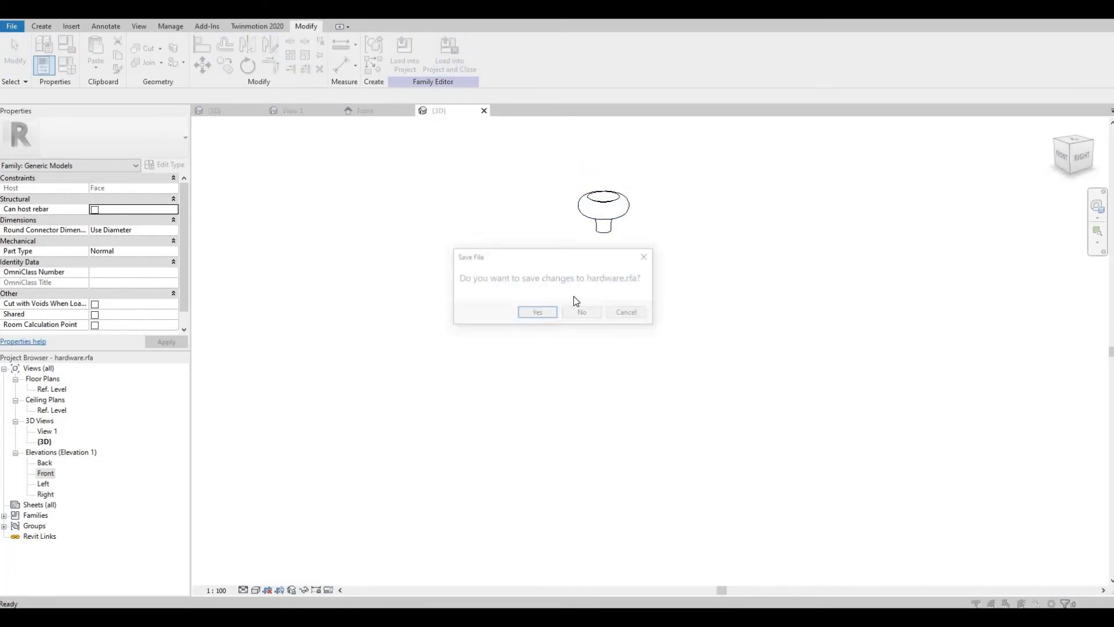
left_click(551, 316)
left_click(555, 325)
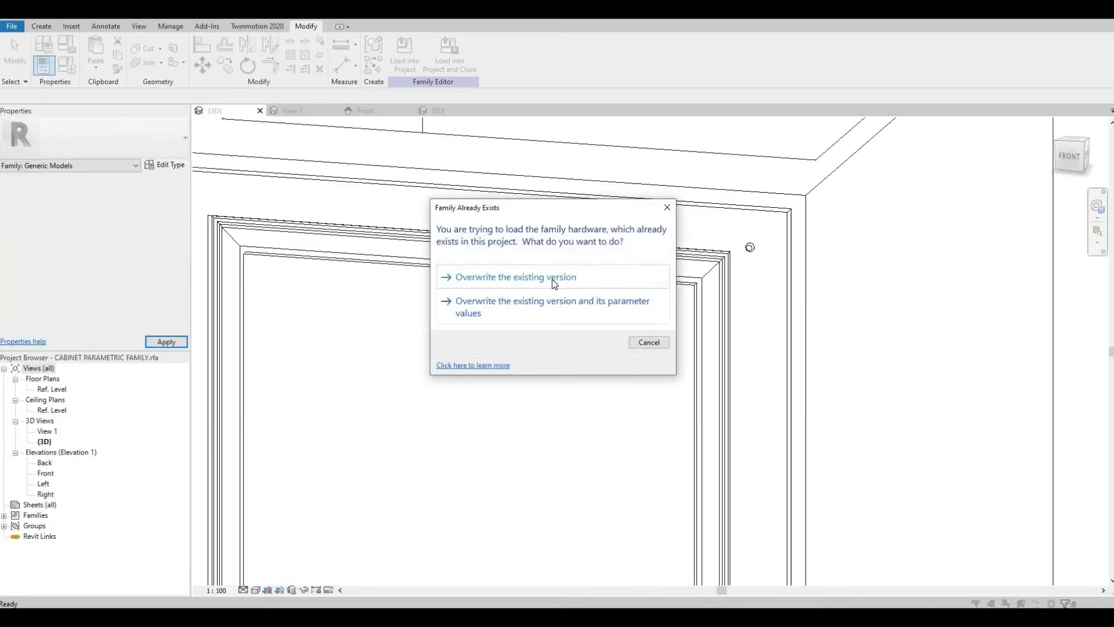
left_click(554, 277)
middle_click_drag(684, 293, 819, 238, "shift")
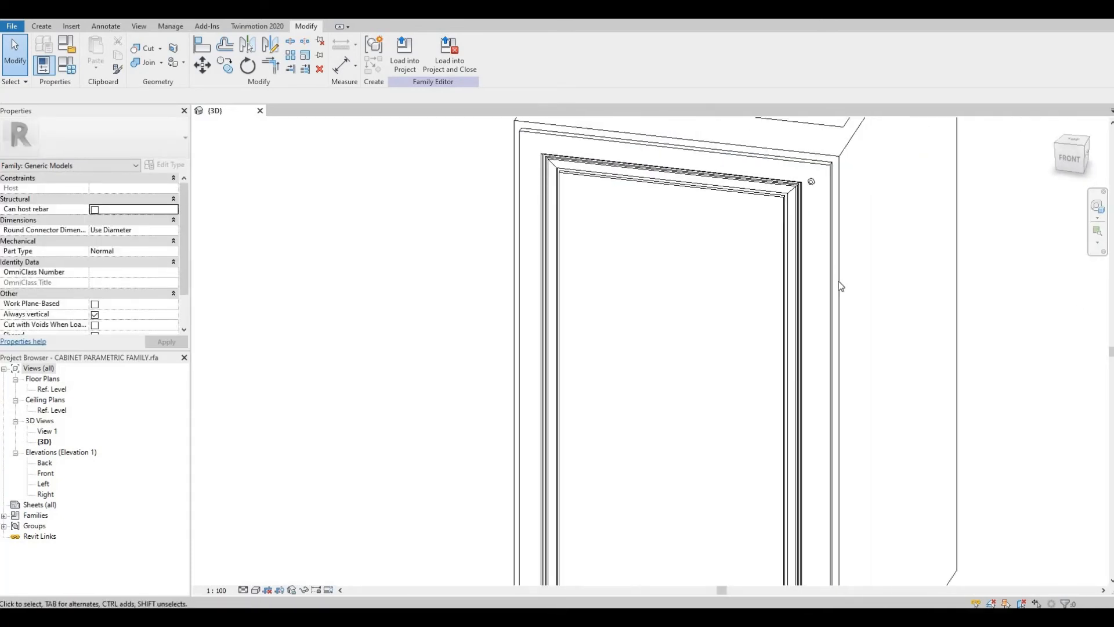
Step: Zoom to the knob on the cabinet door and open the knob family for editing
scroll(841, 287, "down", 5)
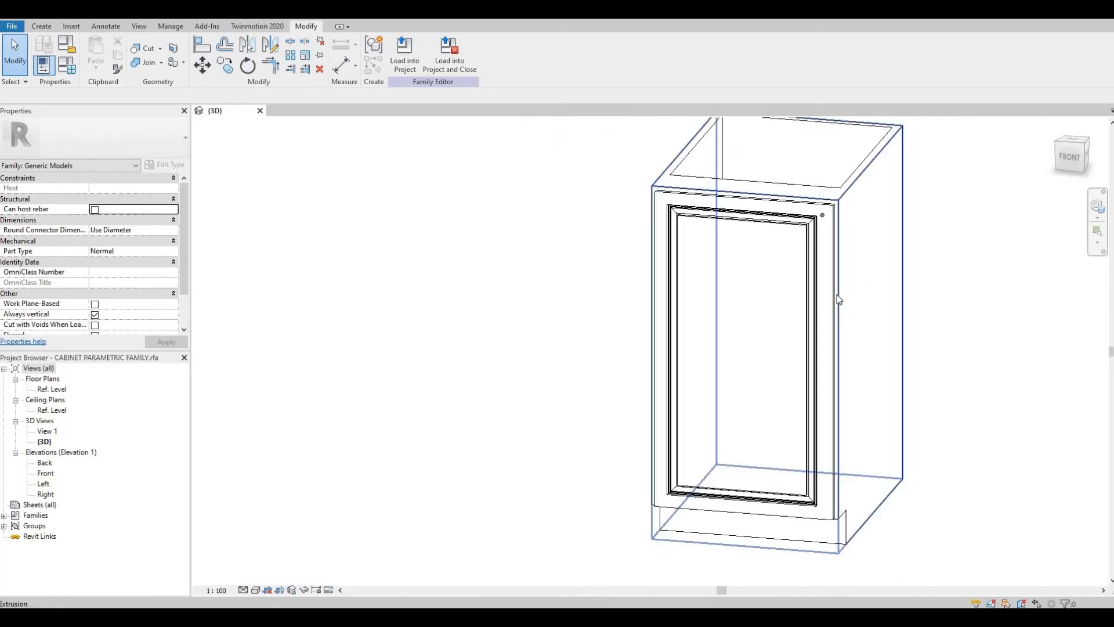
middle_click_drag(951, 460, 975, 448)
middle_click_drag(977, 368, 984, 370, "shift")
middle_click_drag(736, 281, 609, 341)
scroll(730, 253, "up", 5)
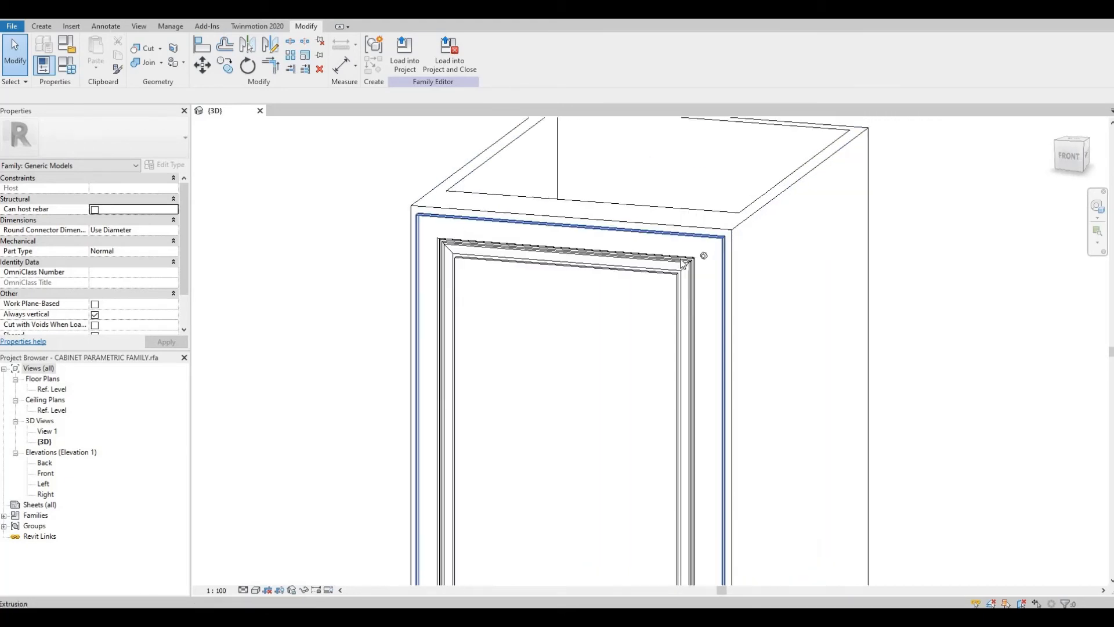
double_click(692, 260)
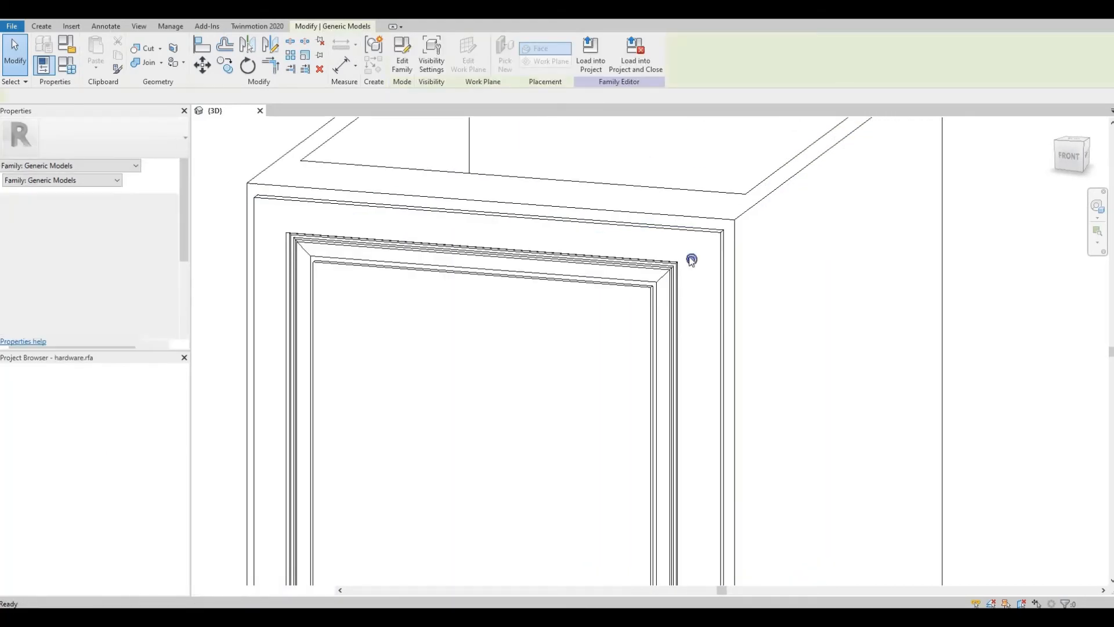
Step: In the Front elevation, edit the revolve and redraw its axis line along the profile's centre edge
scroll(671, 325, "up", 4)
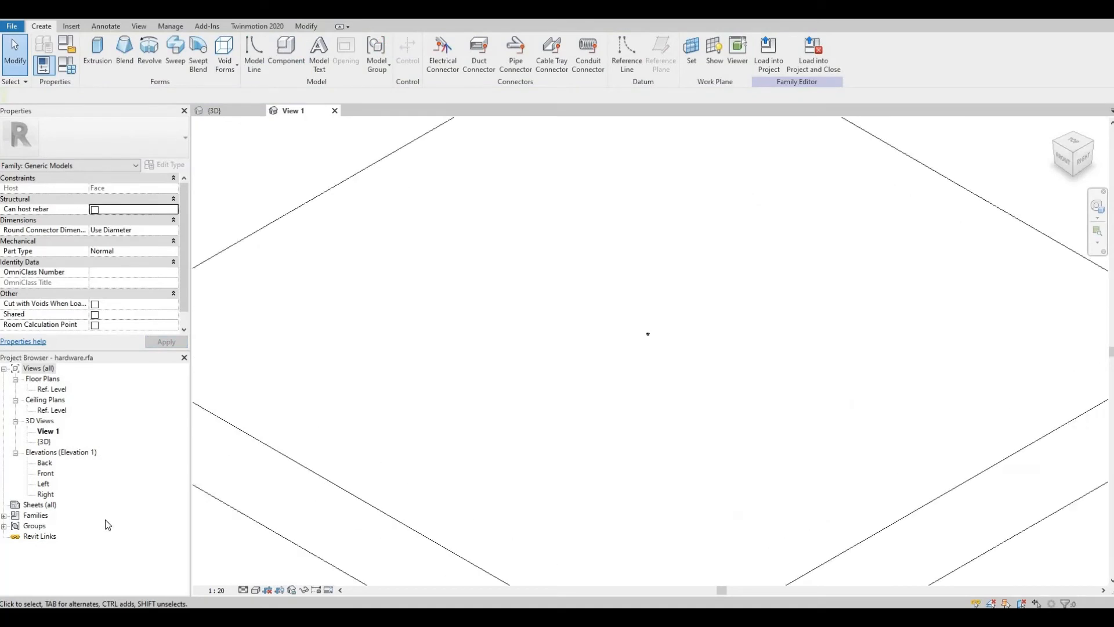
double_click(46, 474)
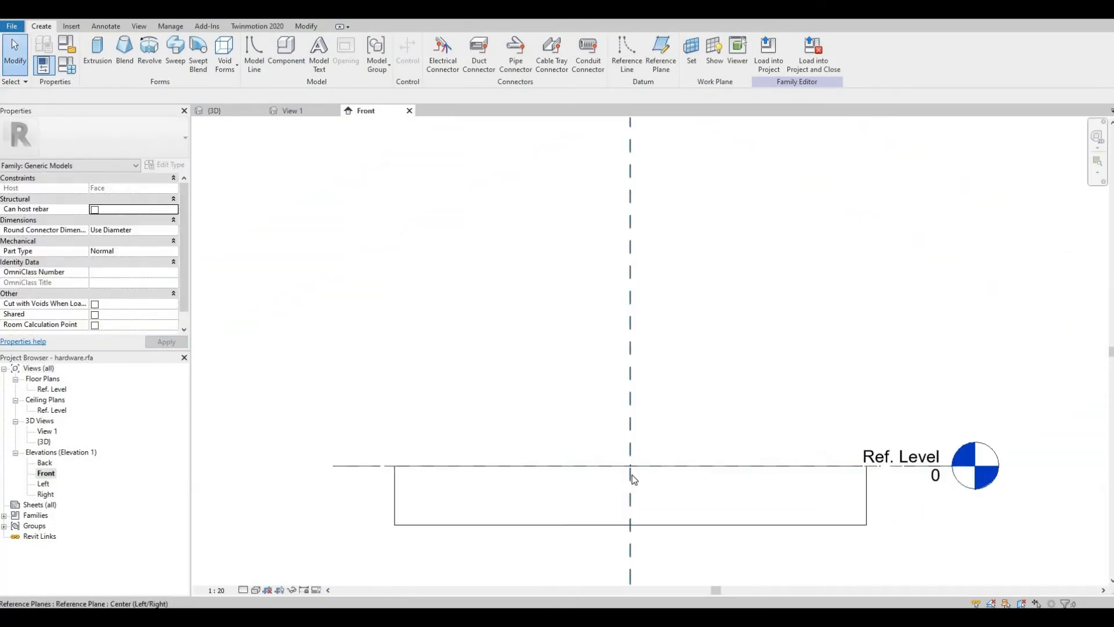
scroll(632, 475, "up", 6)
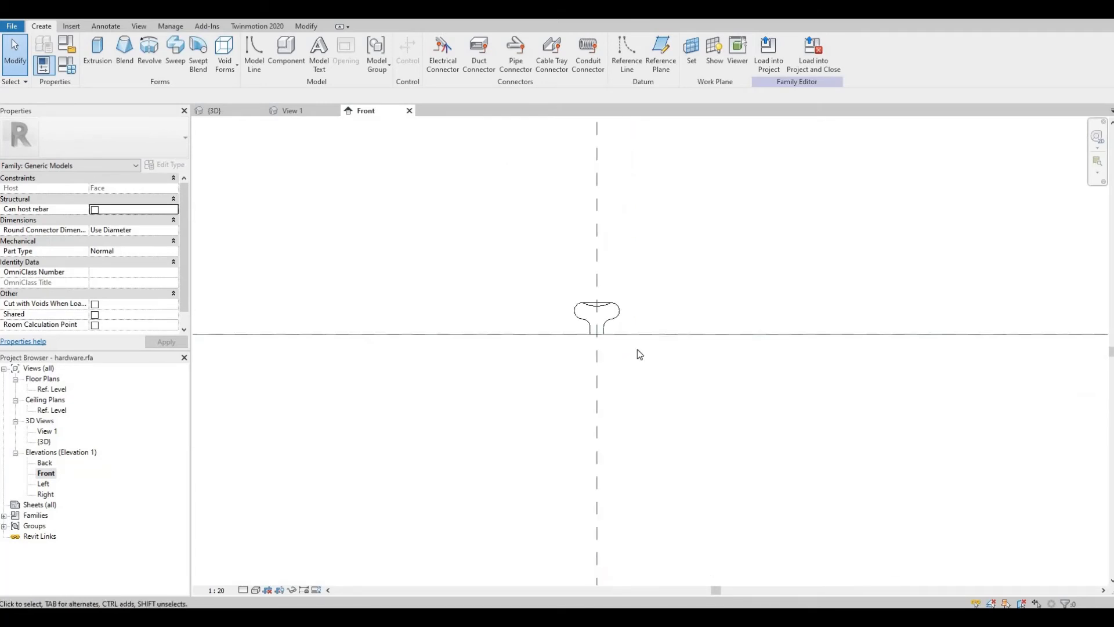
scroll(637, 349, "up", 2)
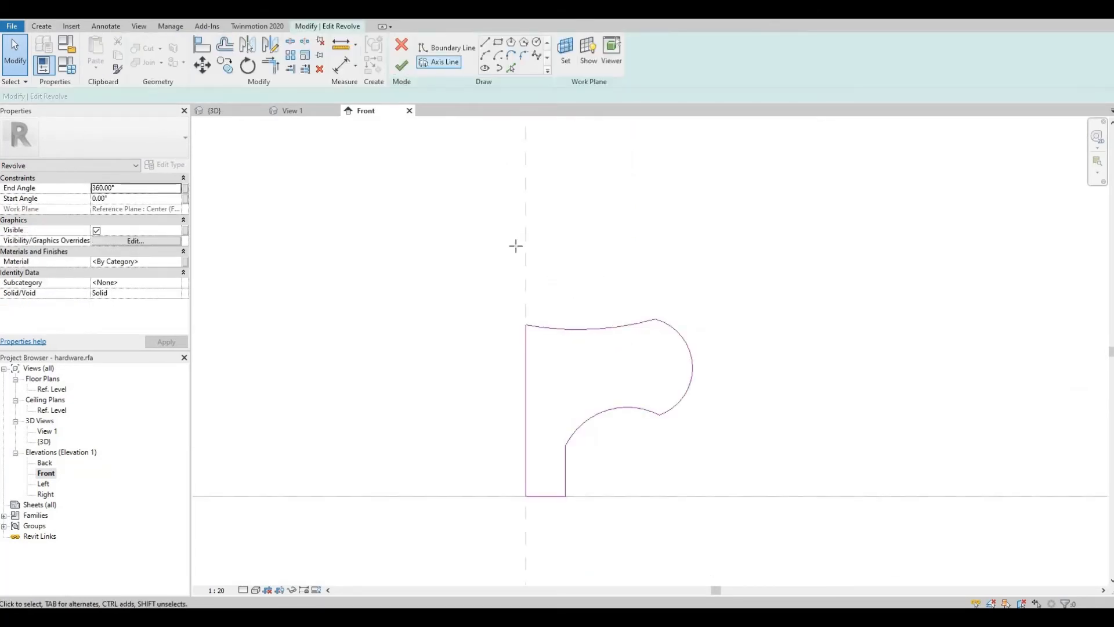
left_click(526, 234)
middle_click_drag(530, 569, 525, 413)
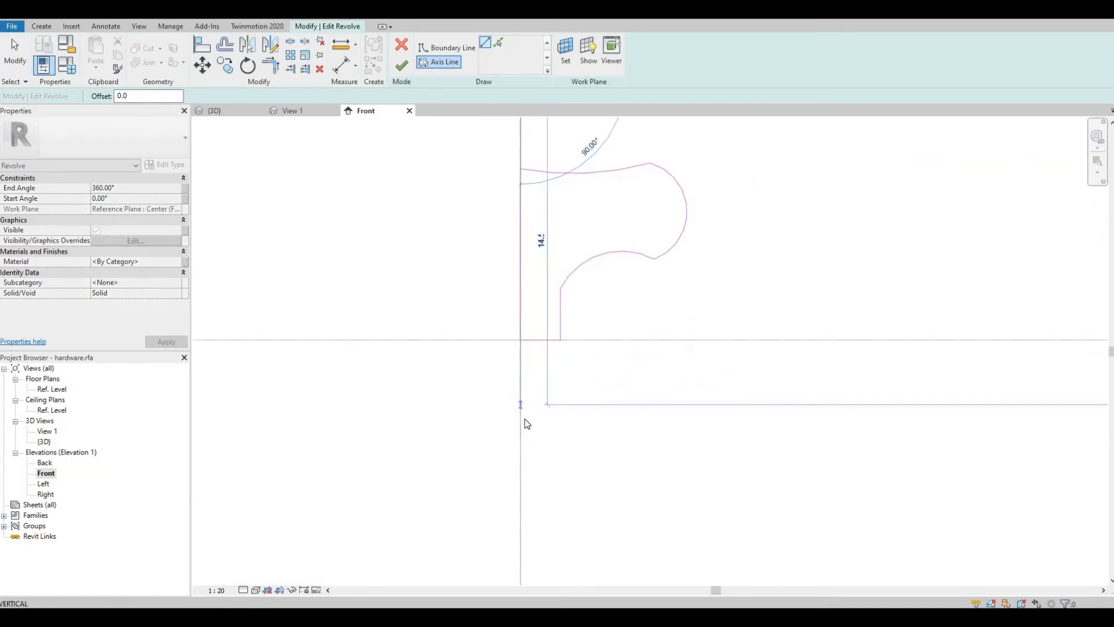
left_click(526, 416)
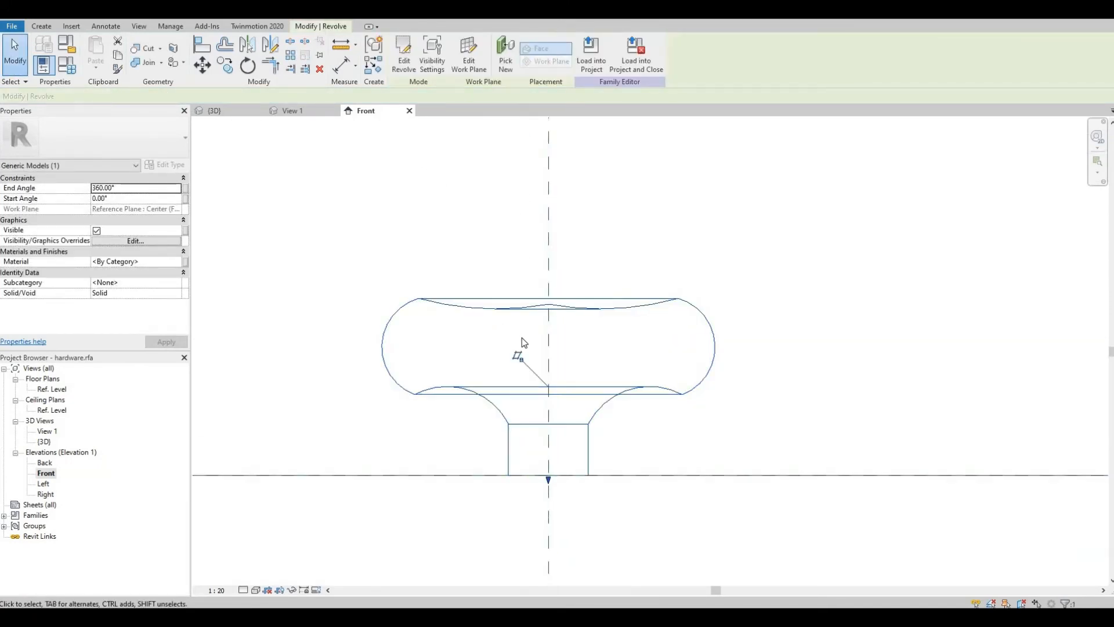
Step: Reload the knob family into the cabinet project, saving it and overwriting the existing version
scroll(522, 338, "down", 2)
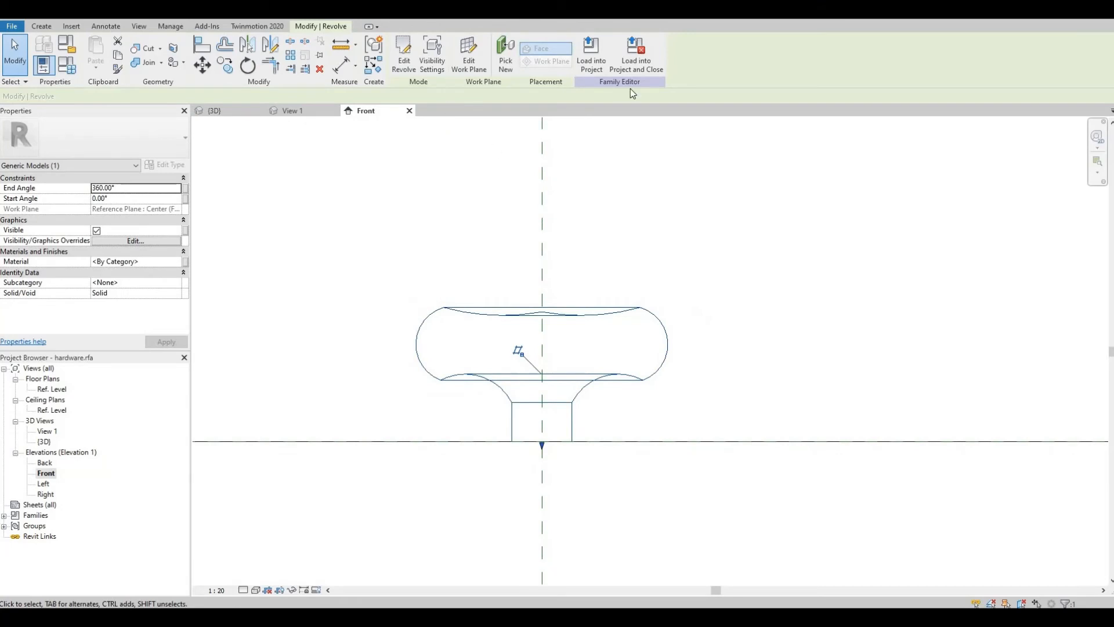
left_click(643, 66)
left_click(547, 315)
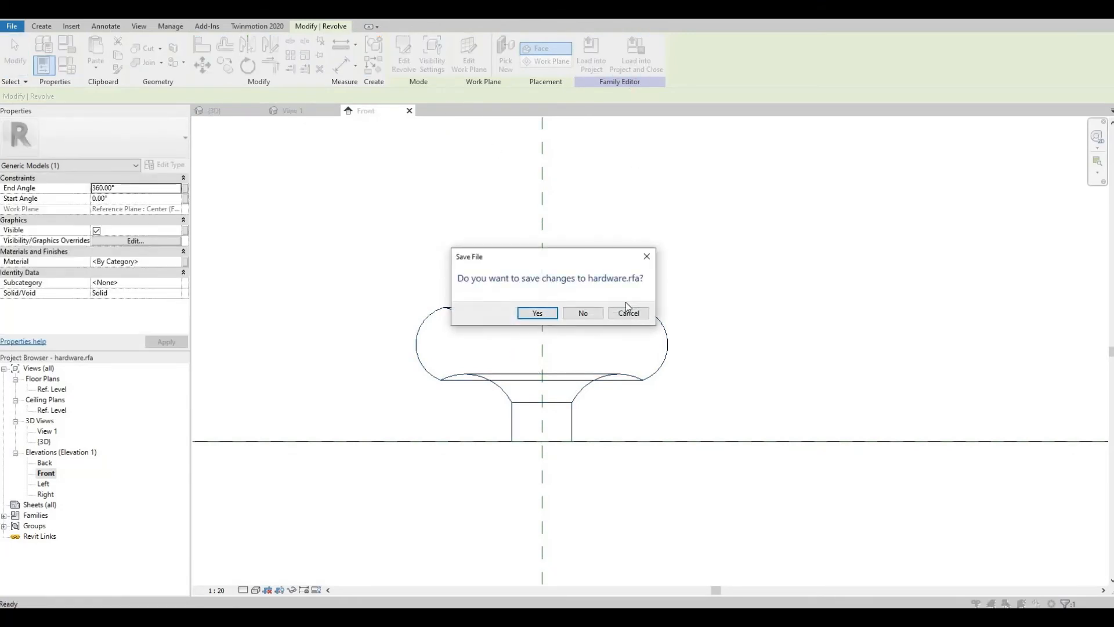
left_click(544, 319)
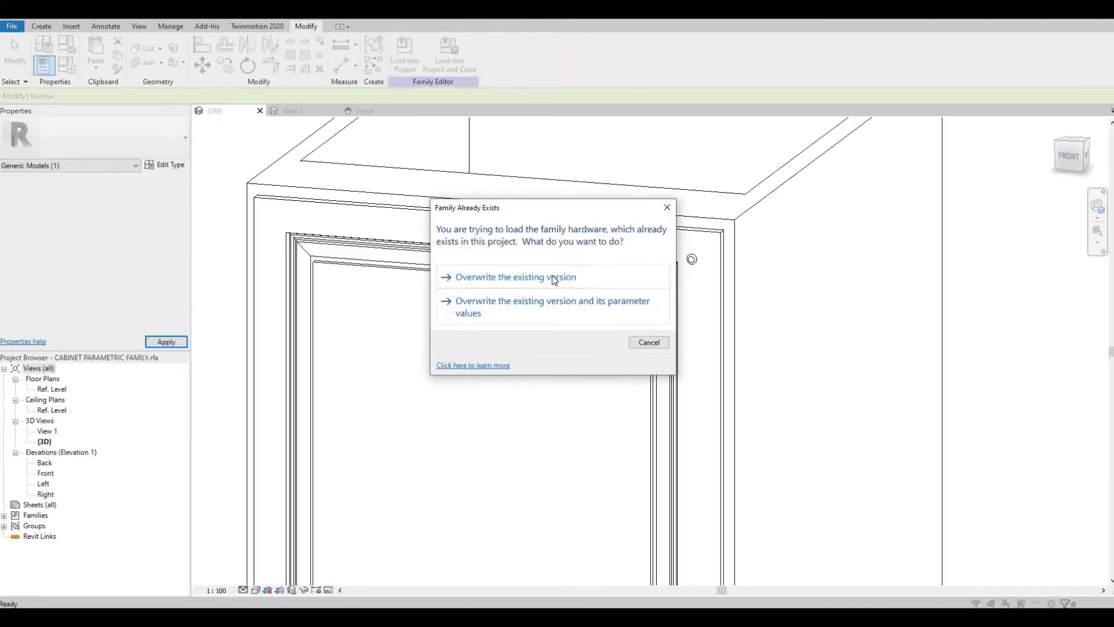
left_click(552, 276)
Step: Inspect the reloaded knob on the cabinet door in 3D from several angles
middle_click_drag(647, 311, 494, 309, "shift")
scroll(495, 308, "up", 5)
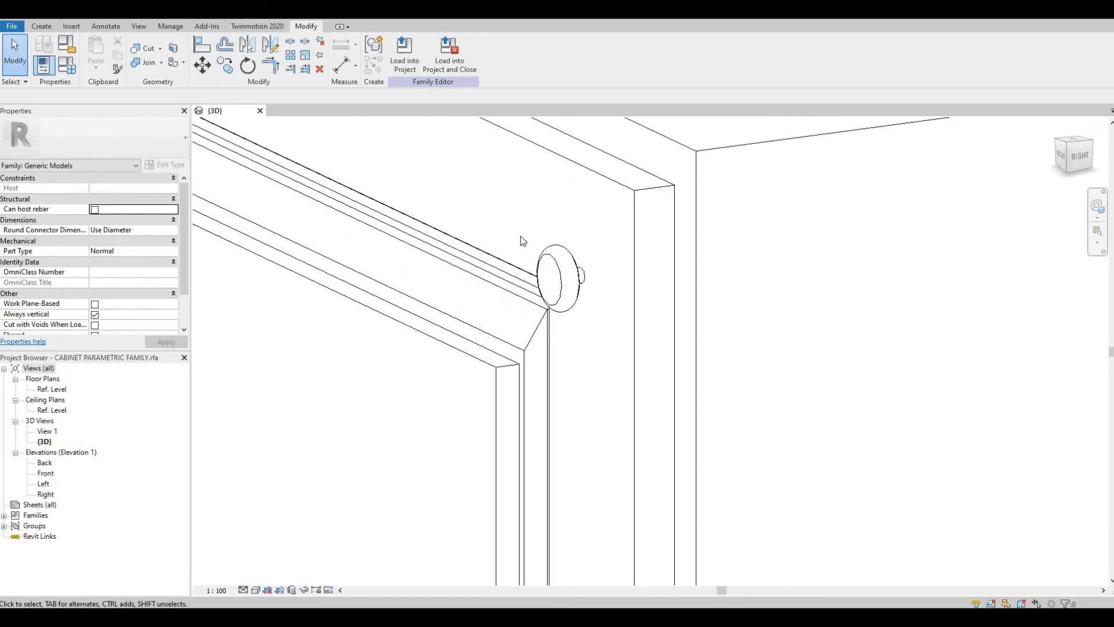
left_click(540, 213)
left_click(542, 245)
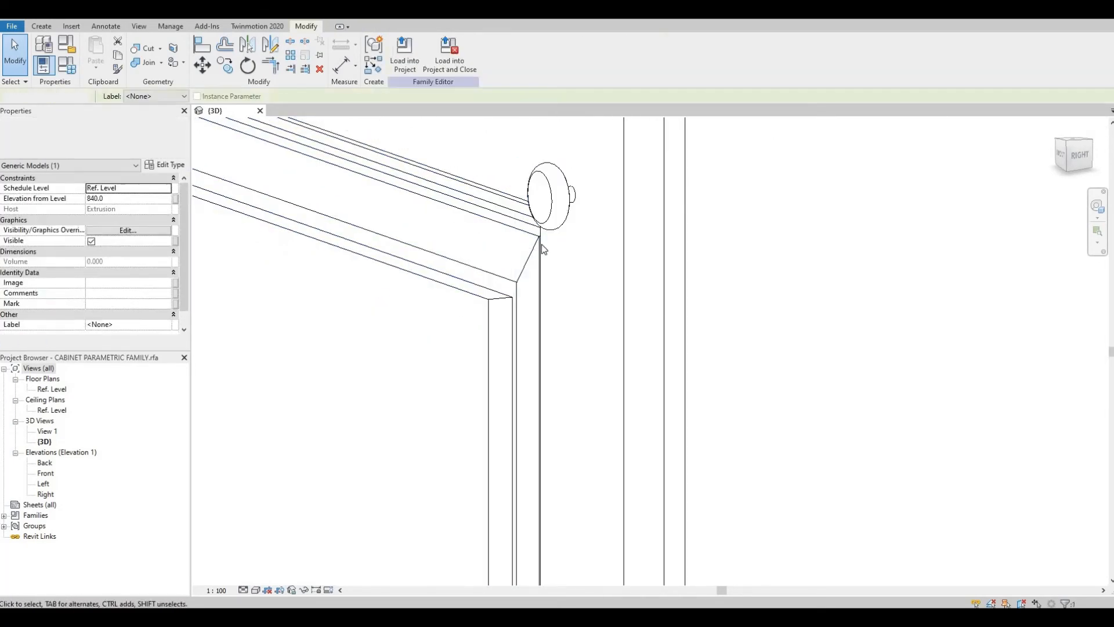
scroll(541, 240, "down", 2)
middle_click_drag(561, 284, 714, 271, "shift")
scroll(697, 302, "down", 5)
middle_click_drag(689, 324, 791, 269, "shift")
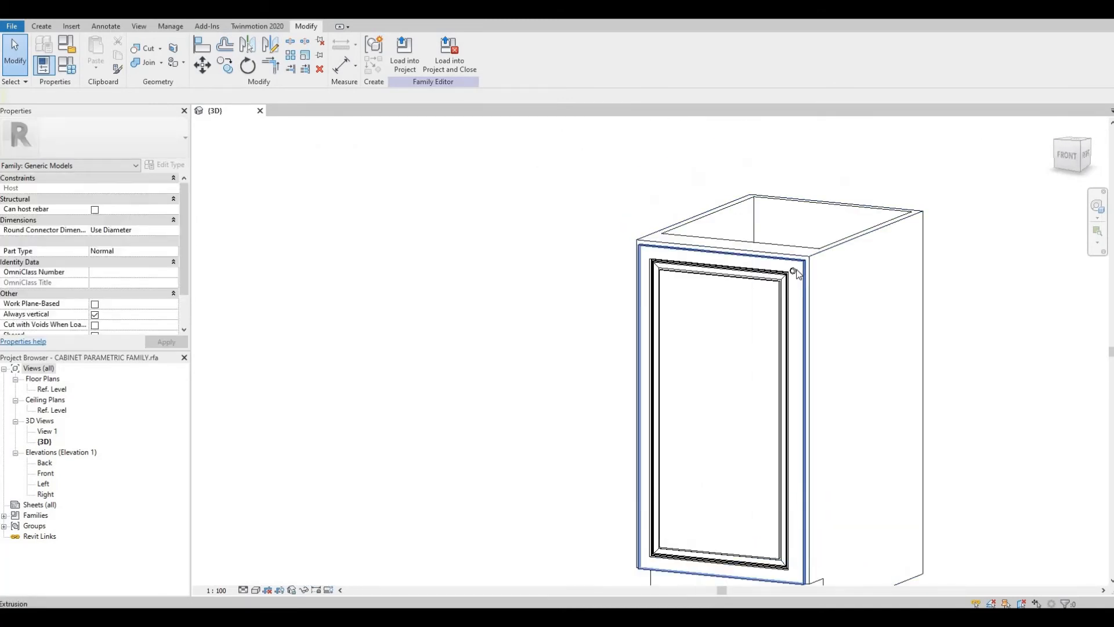
scroll(798, 271, "up", 5)
scroll(798, 271, "up", 1)
left_click(790, 270)
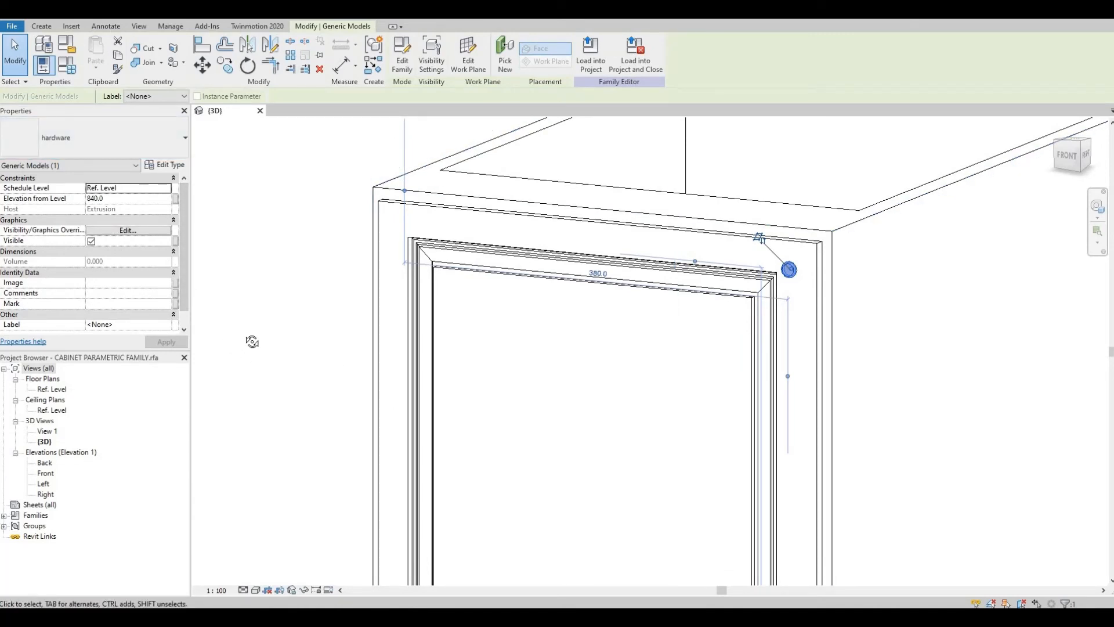
middle_click_drag(252, 342, 308, 344, "shift")
key("Escape")
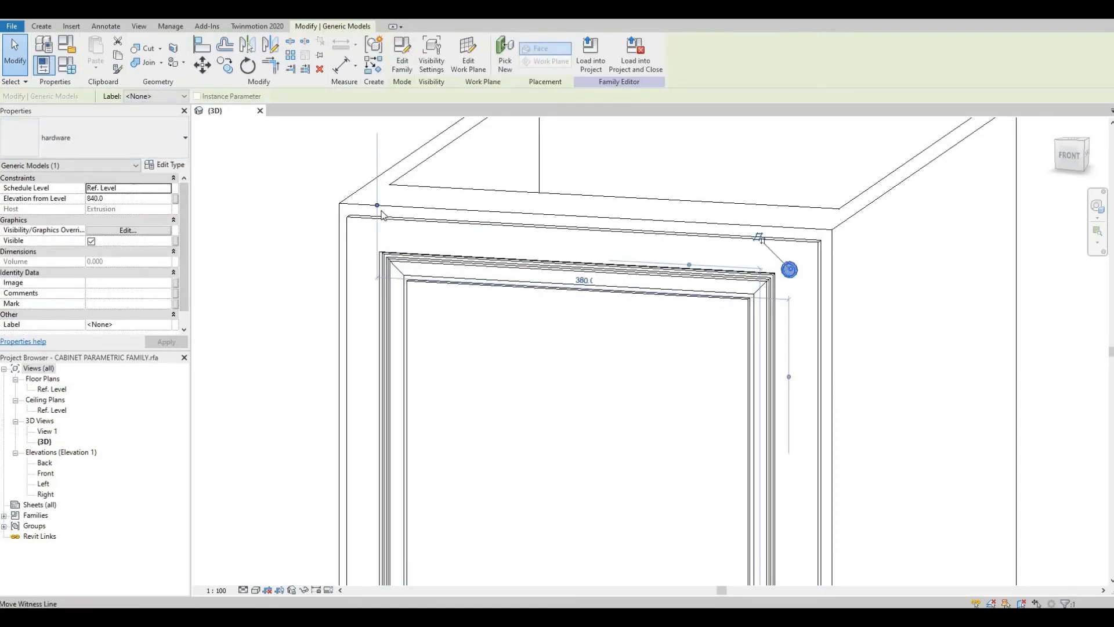
key("Escape")
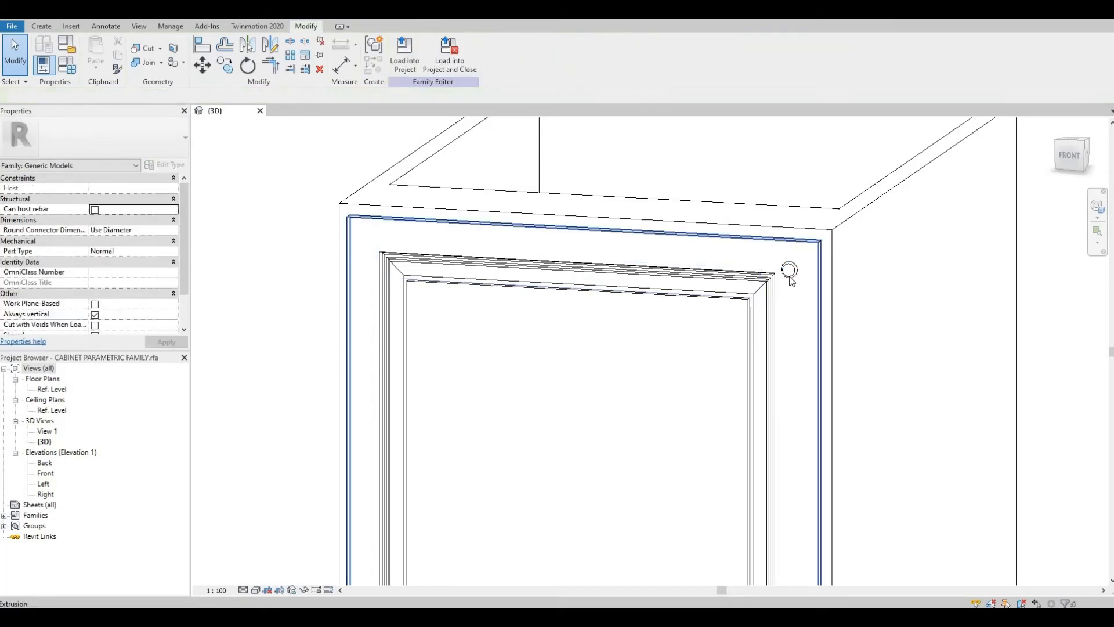
Step: Open the knob family, select the revolve, and associate its Material with a family parameter
double_click(790, 273)
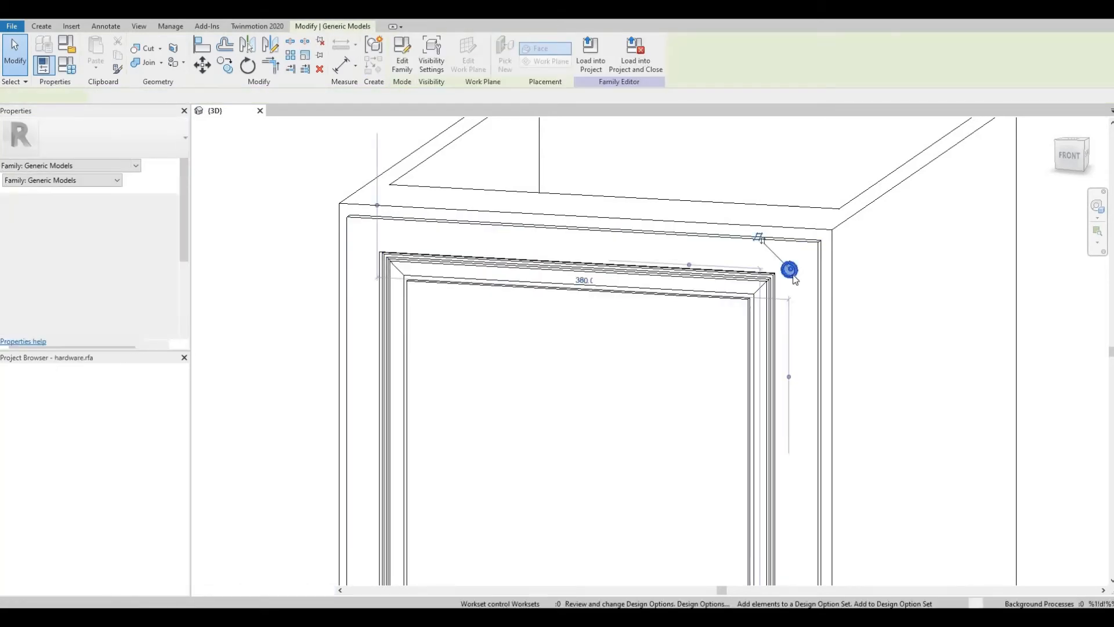
scroll(653, 330, "down", 5)
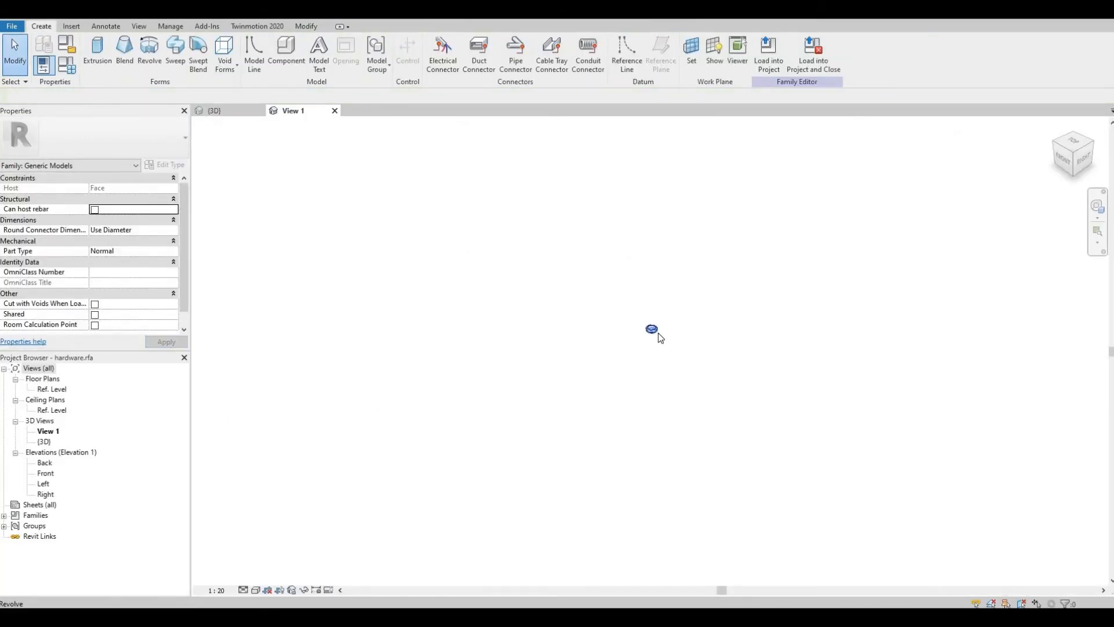
left_click(653, 330)
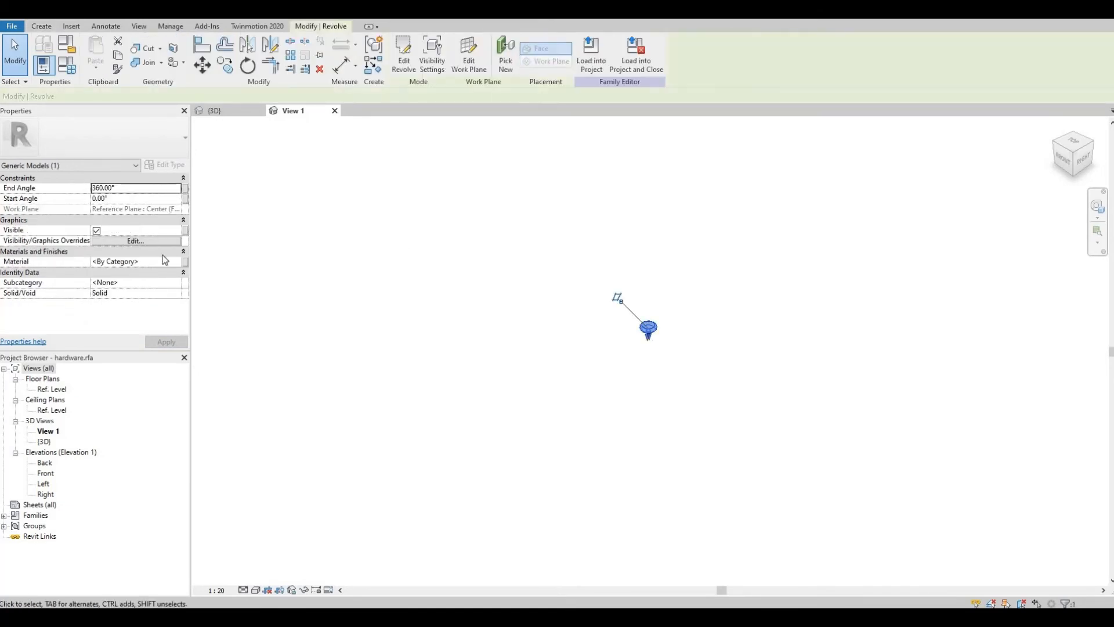
left_click(186, 264)
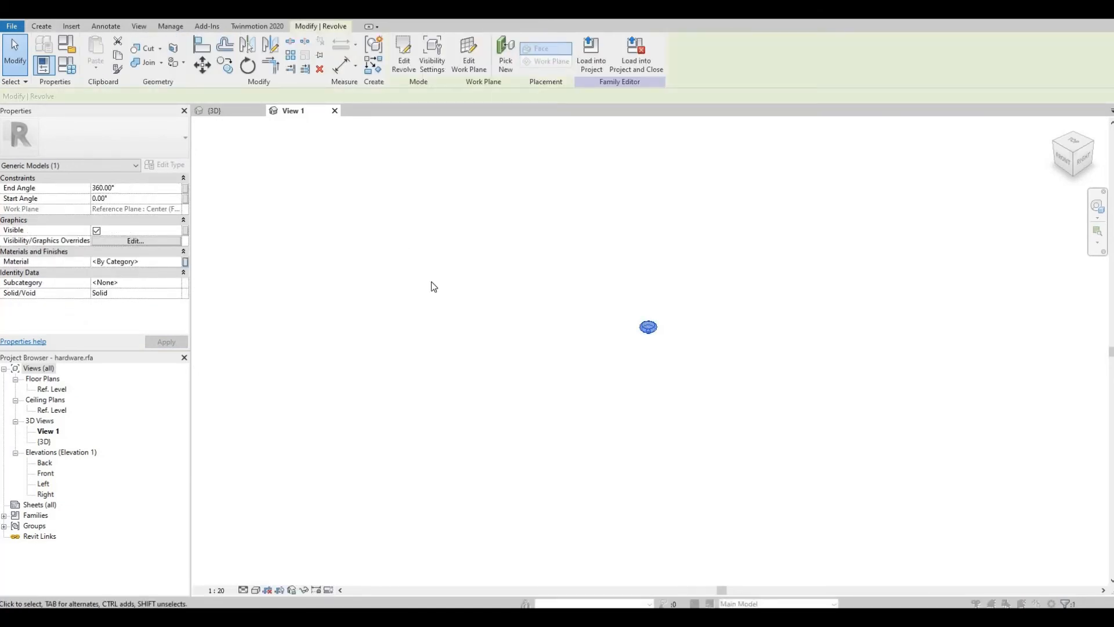
left_click(222, 371)
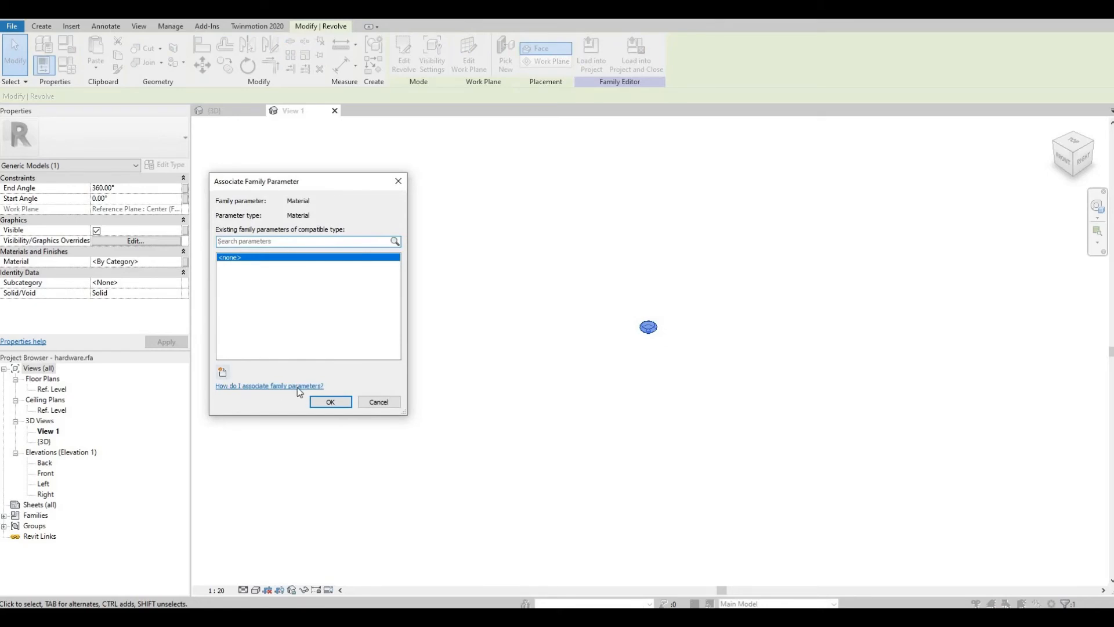
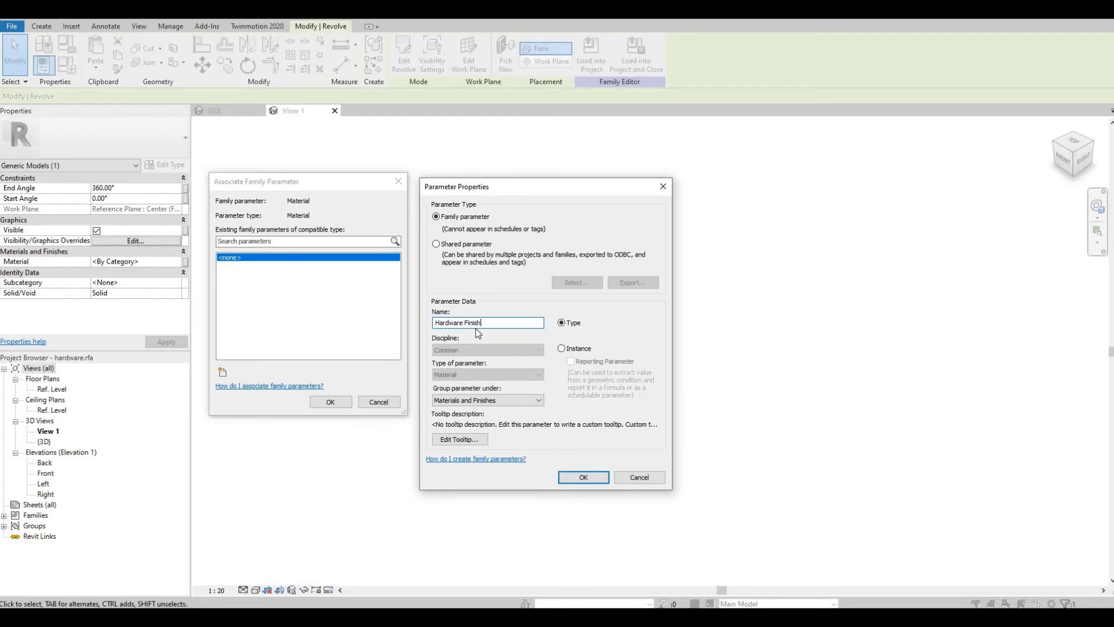
Step: Create the type parameter Hardware Finish under Materials and Finishes for the knob's material
left_click(578, 478)
key("Return")
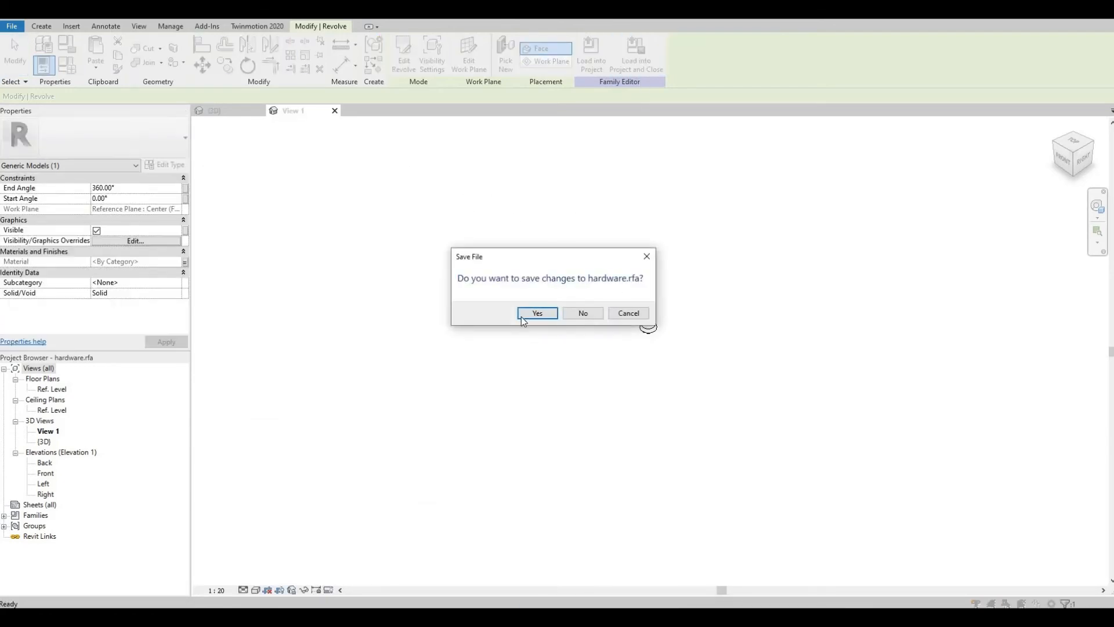
Step: Reload the knob family into the cabinet project, saving it and overwriting the existing version
left_click(524, 317)
left_click(534, 319)
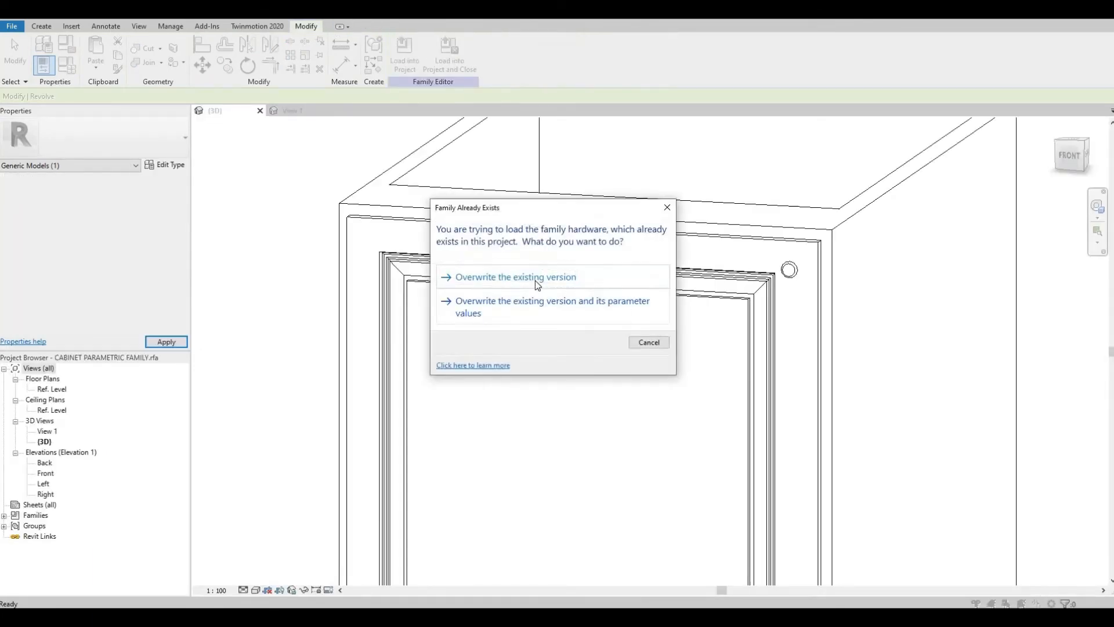
left_click(535, 282)
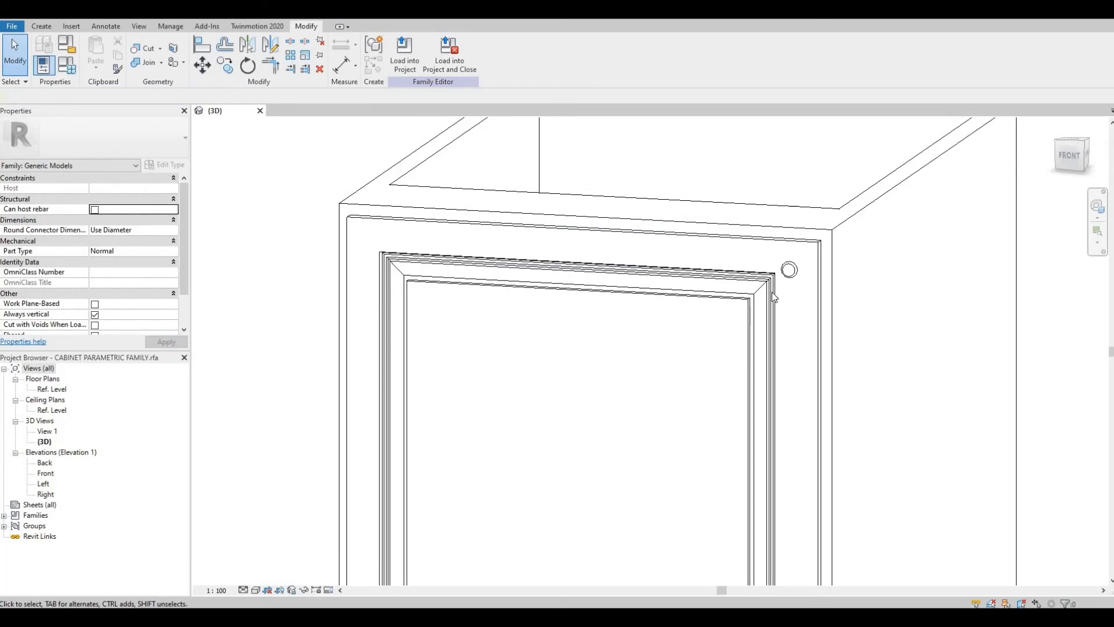
Step: Select the knob on the door and associate its Hardware Finish type parameter with the cabinet's Handle Finish parameter
left_click(789, 269)
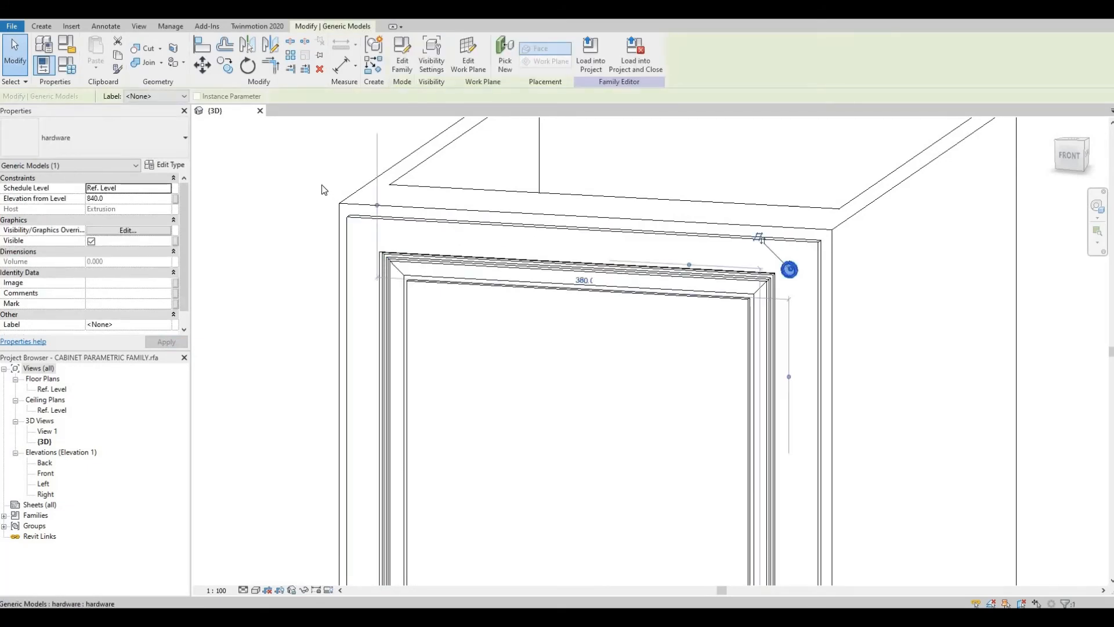
left_click(175, 165)
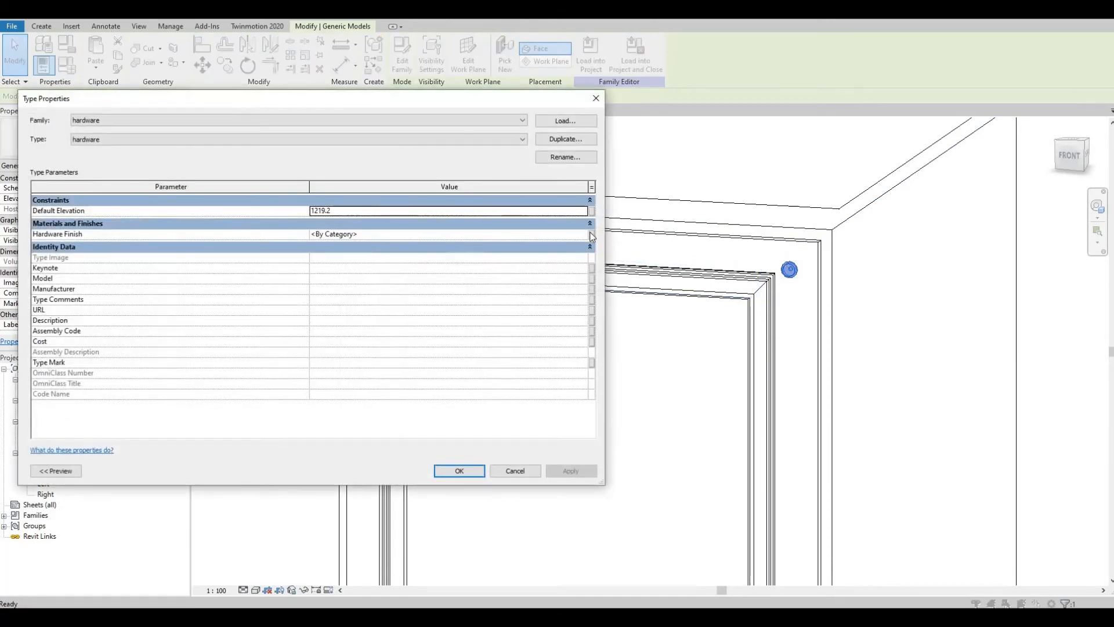
left_click(591, 234)
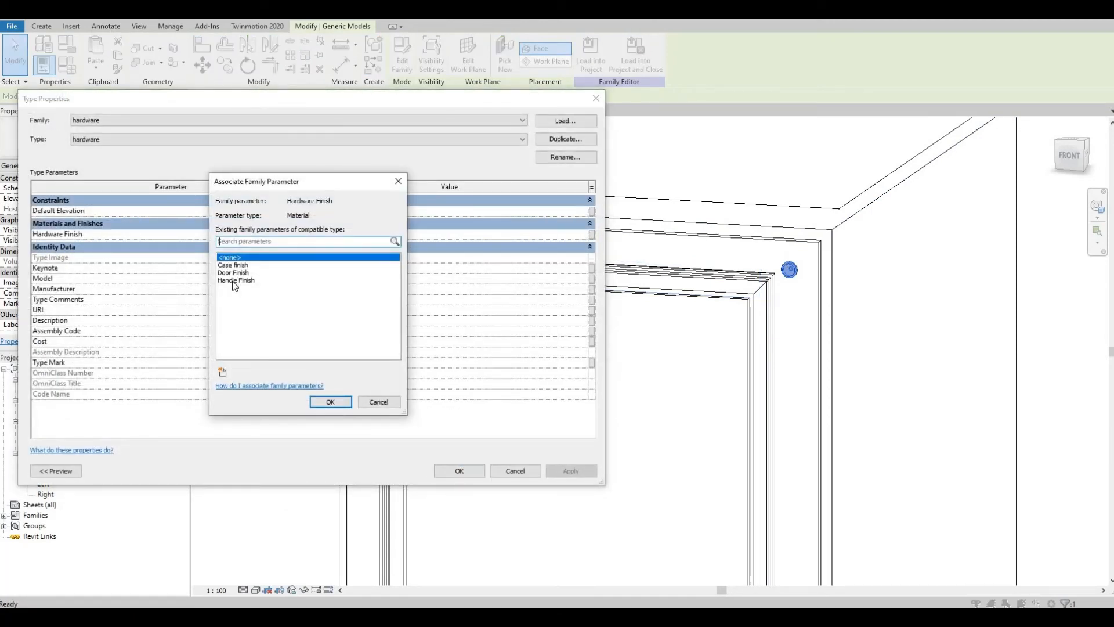
left_click(328, 400)
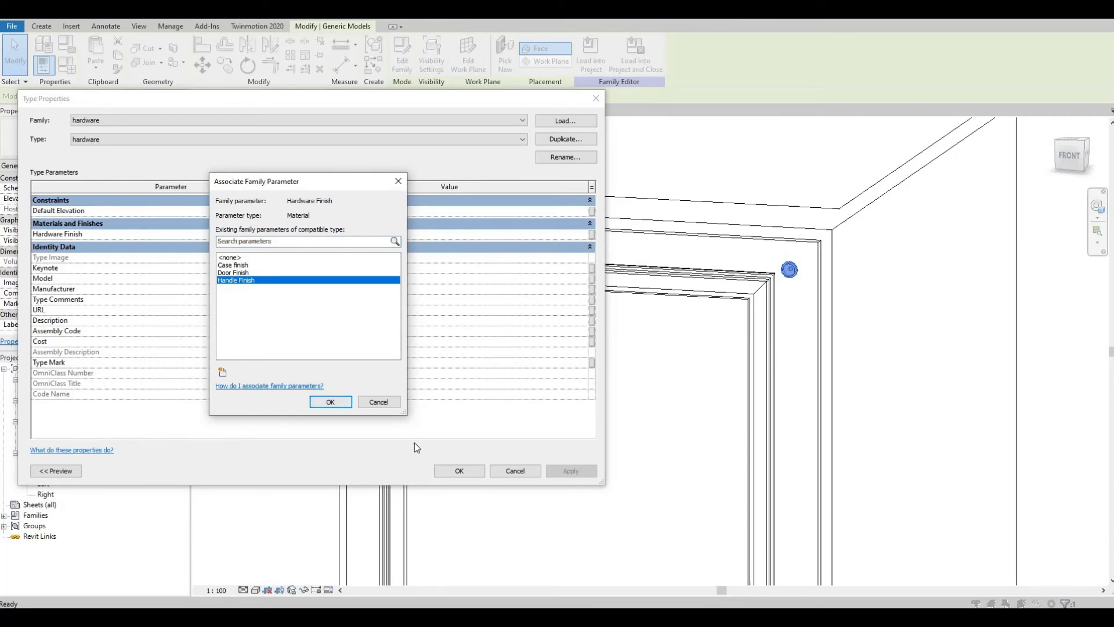
left_click(457, 472)
Step: Zoom and orbit around the cabinet in 3D to inspect the knob on the door
middle_click_drag(520, 444, 527, 424)
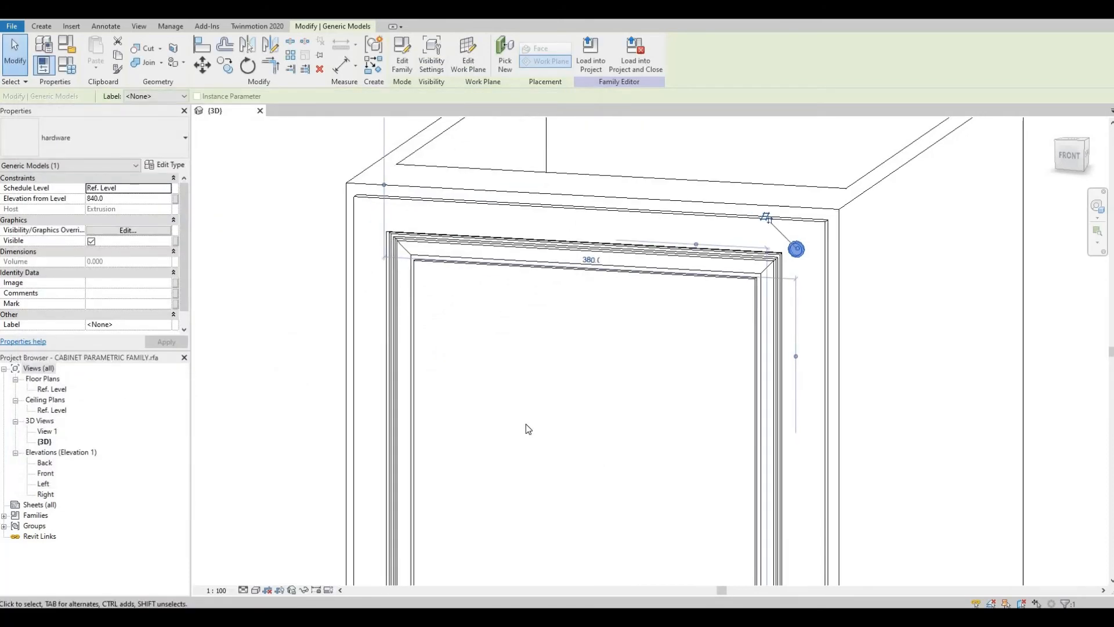
left_click(527, 423)
scroll(529, 420, "down", 1)
scroll(549, 321, "down", 4)
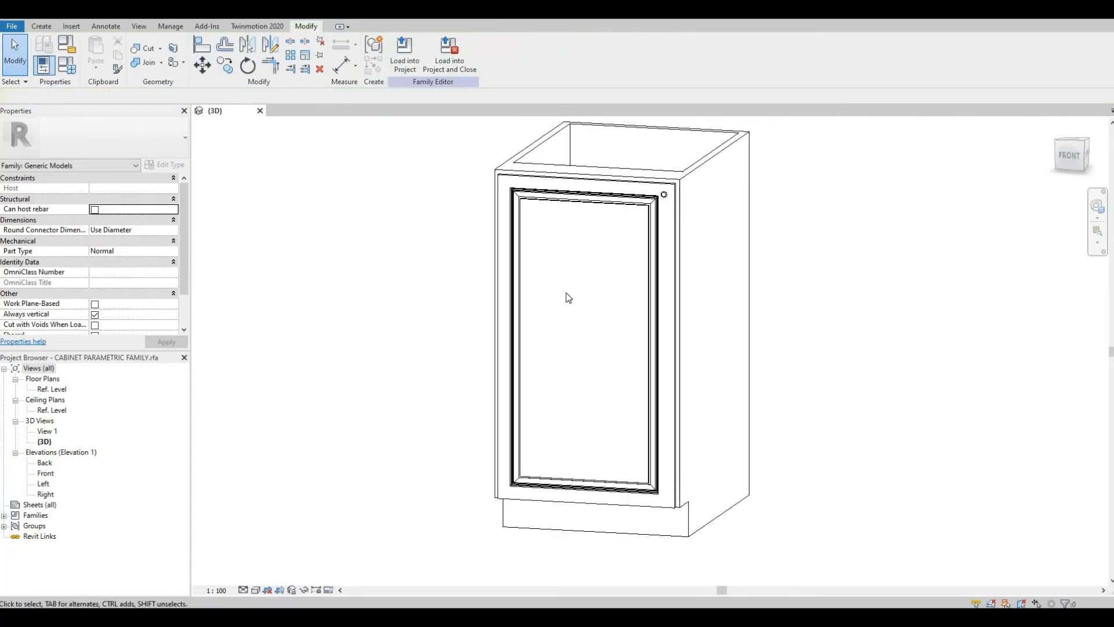
middle_click_drag(541, 312, 537, 356, "shift")
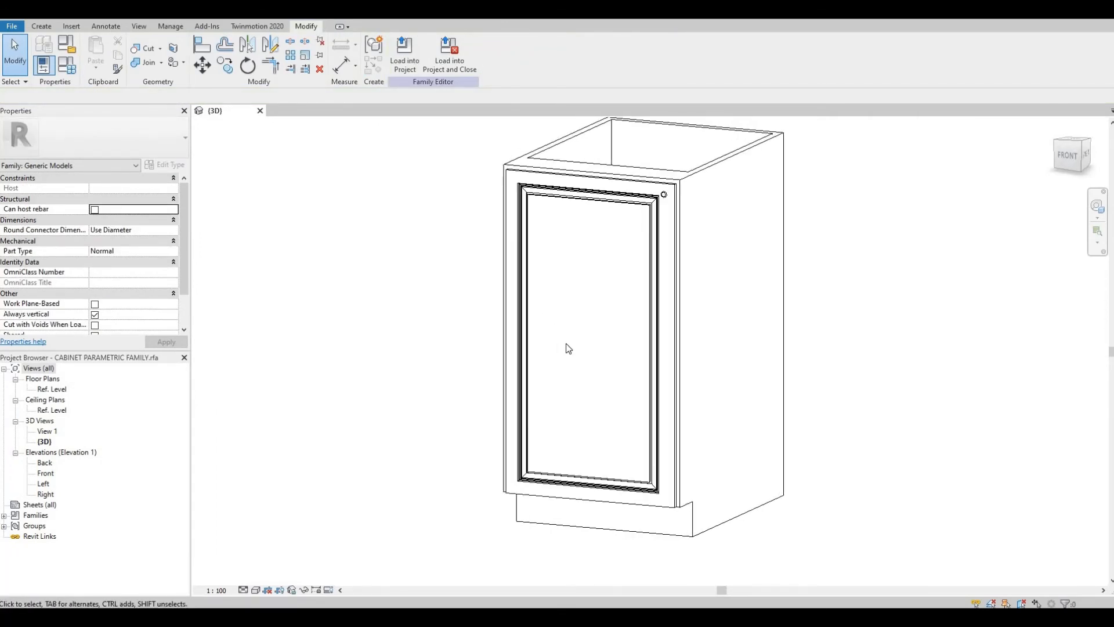
middle_click_drag(603, 243, 595, 255)
scroll(595, 254, "up", 1)
middle_click_drag(574, 308, 541, 295, "shift")
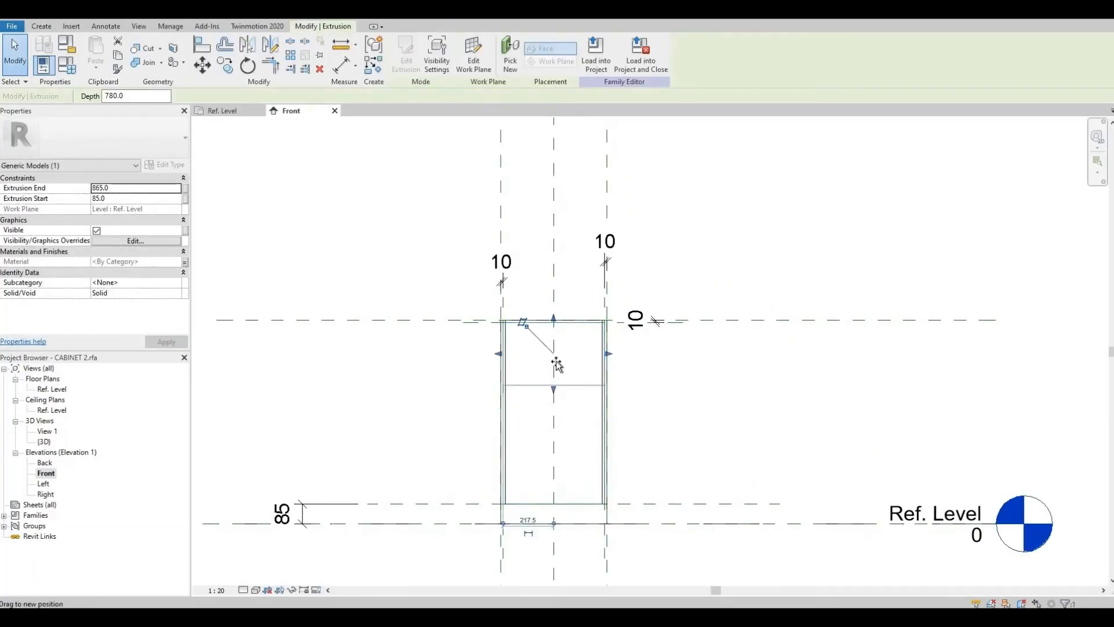
Step: Examine the drawer front of the second cabinet family in the Front elevation and 3D view
left_click_drag(556, 362, 555, 359)
left_click(225, 65)
scroll(539, 354, "up", 1)
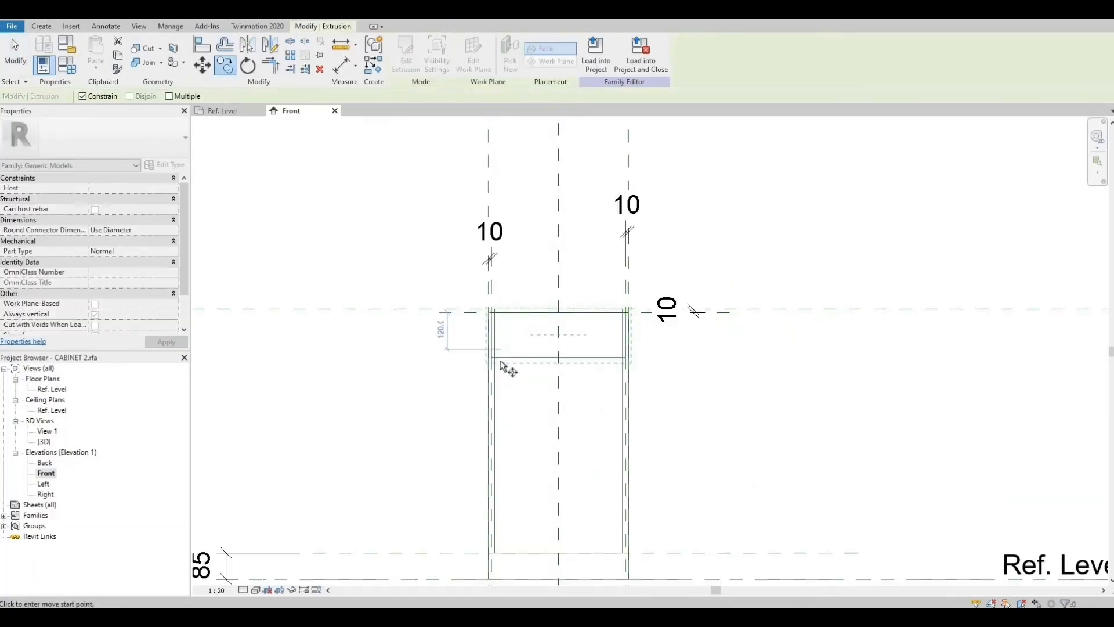
left_click(528, 355)
scroll(585, 366, "up", 3)
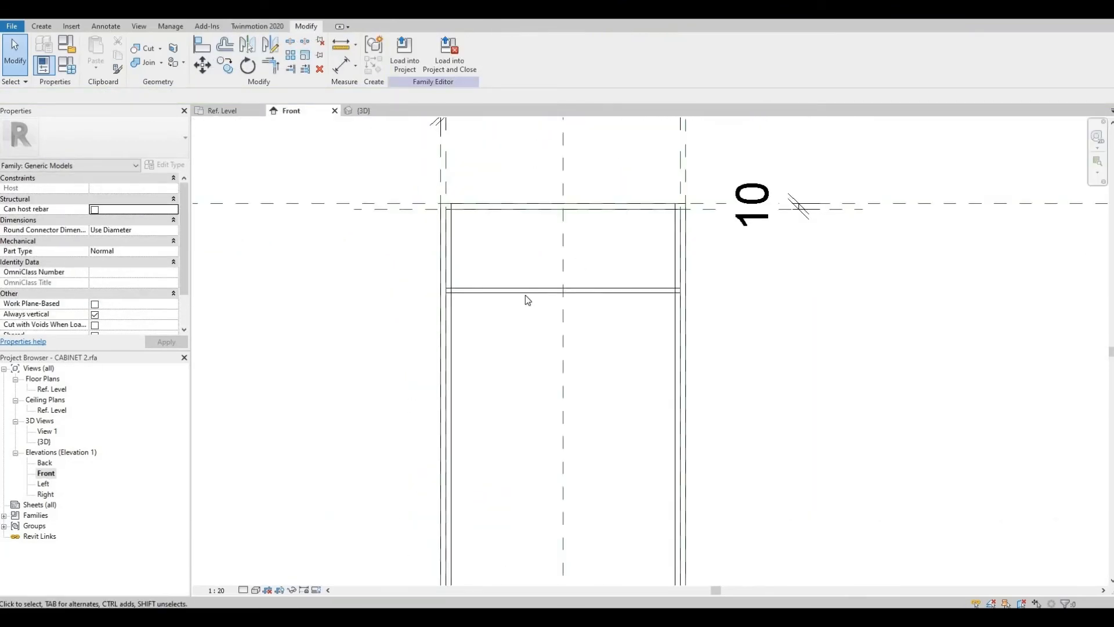
left_click(678, 221)
key("Escape")
Step: Select the drawer front extrusion in the Front elevation and set its height to 178 mm
left_click(663, 288)
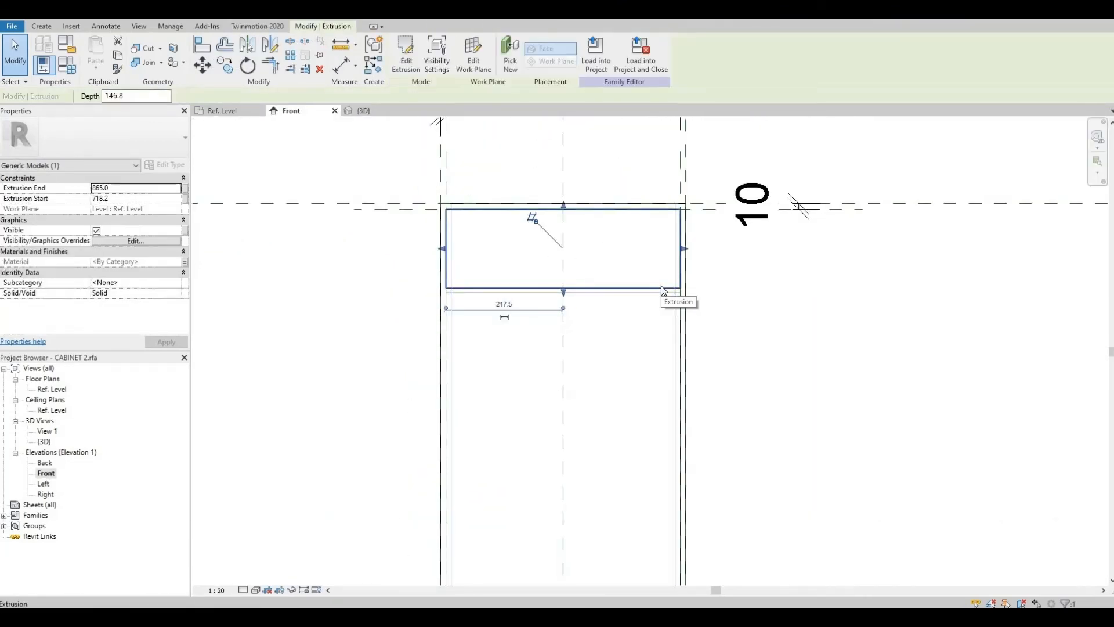
key("Escape")
left_click(590, 294)
left_click(417, 249)
scroll(415, 248, "up", 4)
scroll(430, 241, "down", 1)
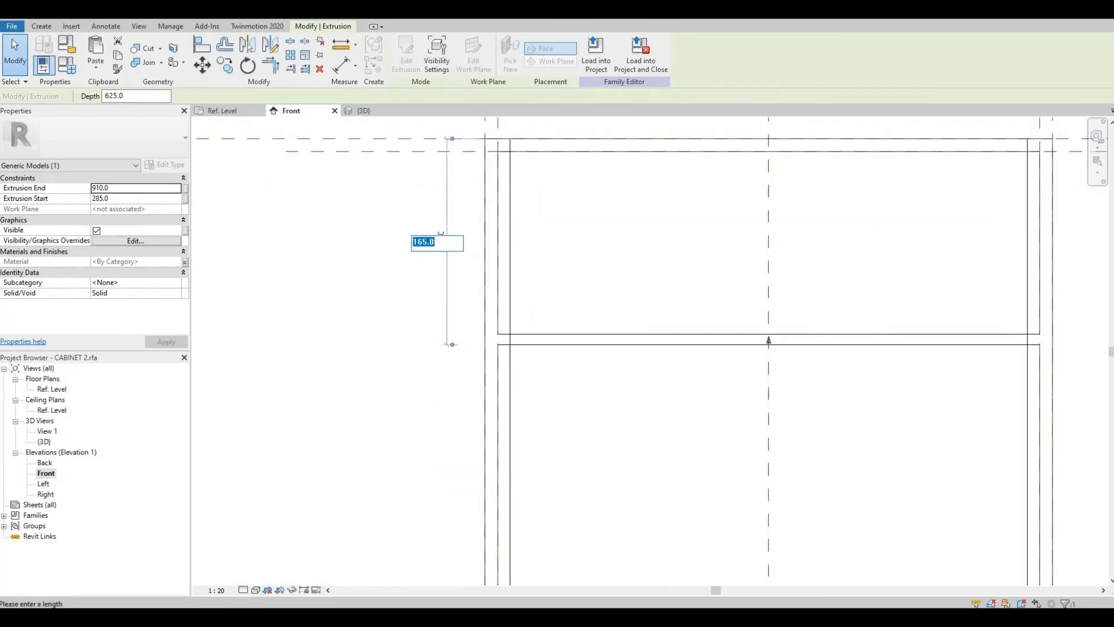
type("178")
key("Return")
Step: Try to dimension the drawer front's edges in the Front elevation
key("Escape")
left_click(595, 340)
scroll(732, 337, "up", 4)
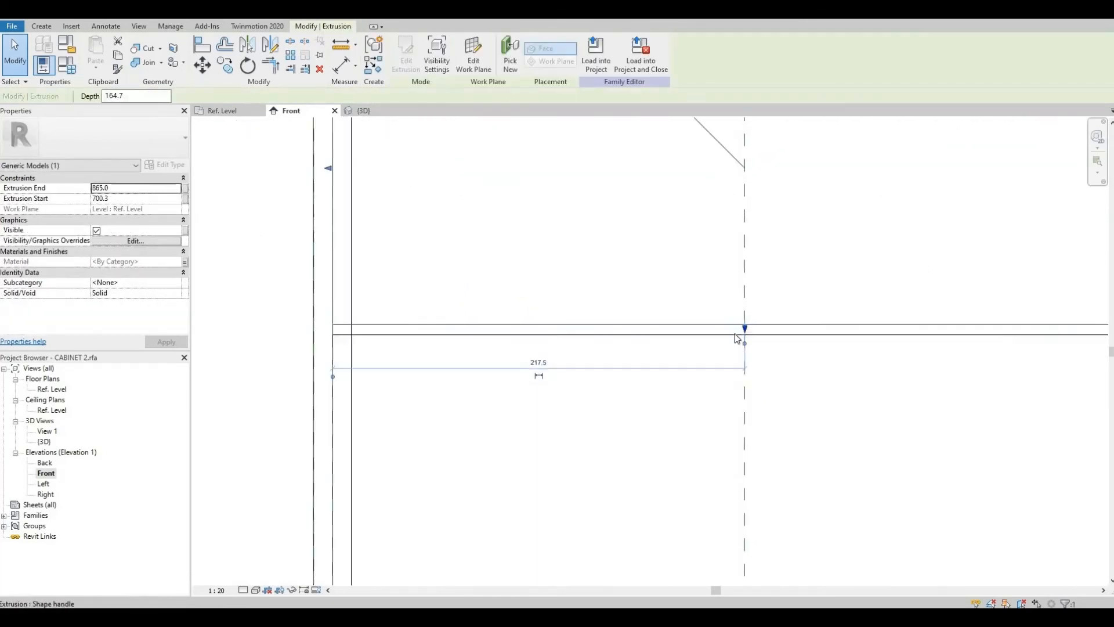
scroll(723, 347, "down", 3)
key("Escape")
left_click(342, 65)
scroll(702, 311, "up", 2)
left_click(701, 307)
left_click(702, 314)
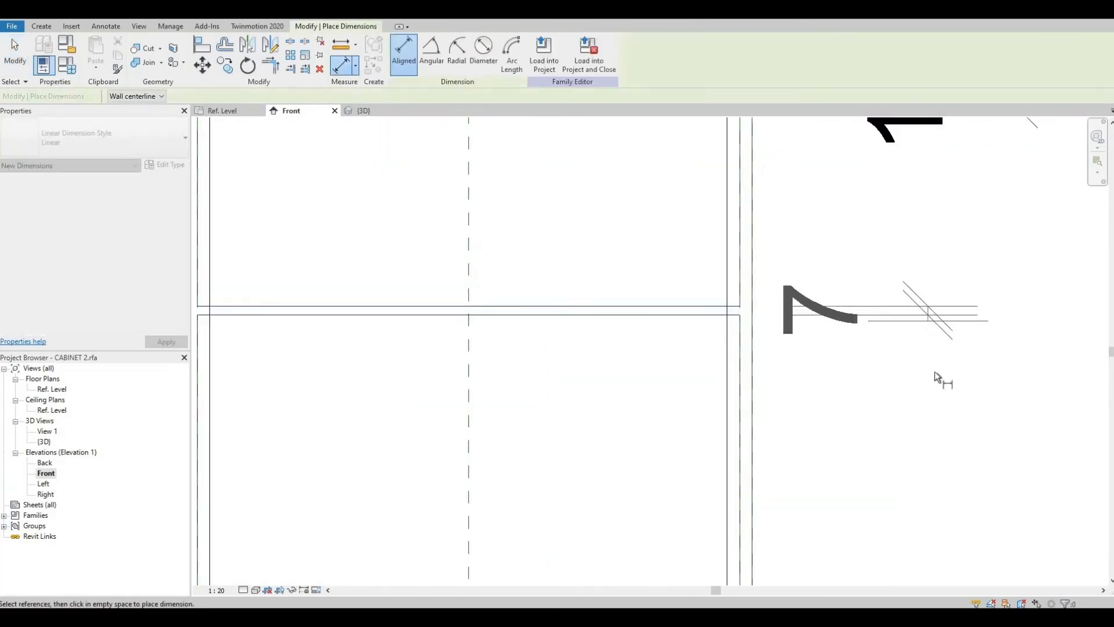
key("Escape")
key("Escape")
scroll(572, 323, "up", 1)
left_click(572, 323)
left_click_drag(484, 323, 485, 328)
key("Escape")
scroll(691, 315, "down", 3)
scroll(717, 322, "up", 1)
key("d")
key("i")
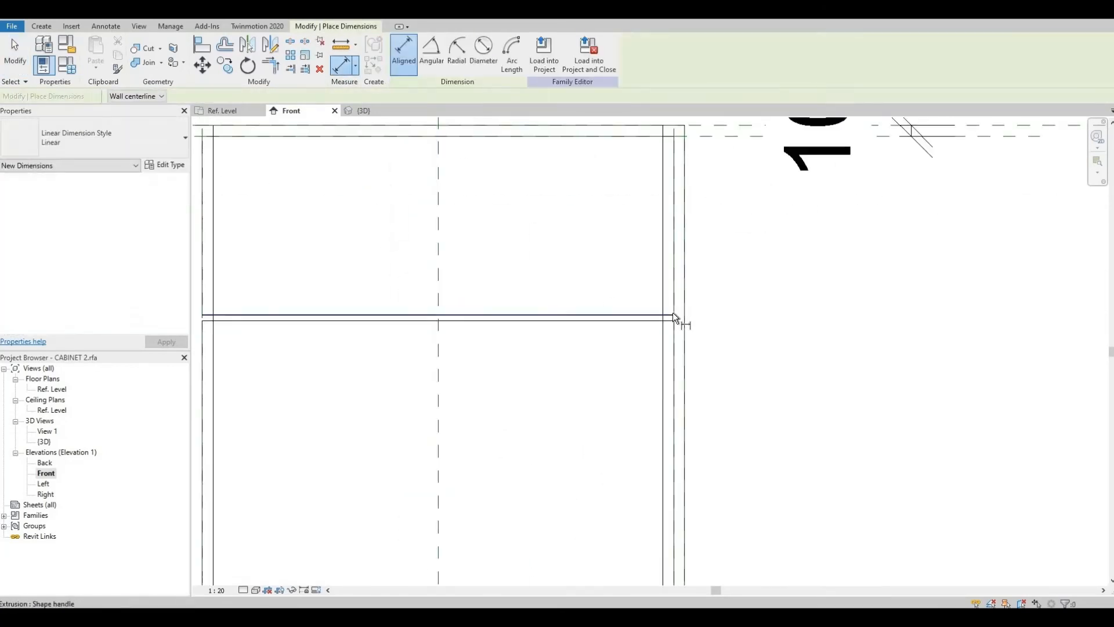
scroll(682, 284, "down", 2)
scroll(684, 283, "down", 1)
Step: Review the cabinet's parameters in the Family Types dialog
key("f")
key("t")
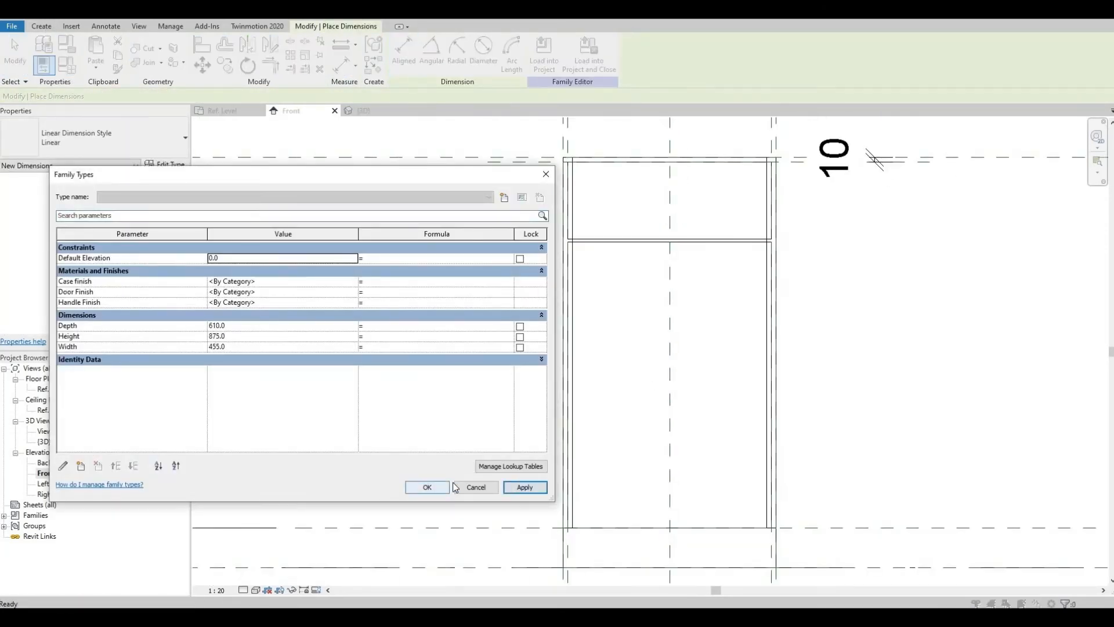
left_click(435, 488)
Step: Start a void sweep and sketch a rectangular path around the drawer front with a -30 offset, then finish the path
scroll(673, 244, "up", 1)
left_click(366, 111)
middle_click_drag(471, 233, 306, 263)
left_click(41, 27)
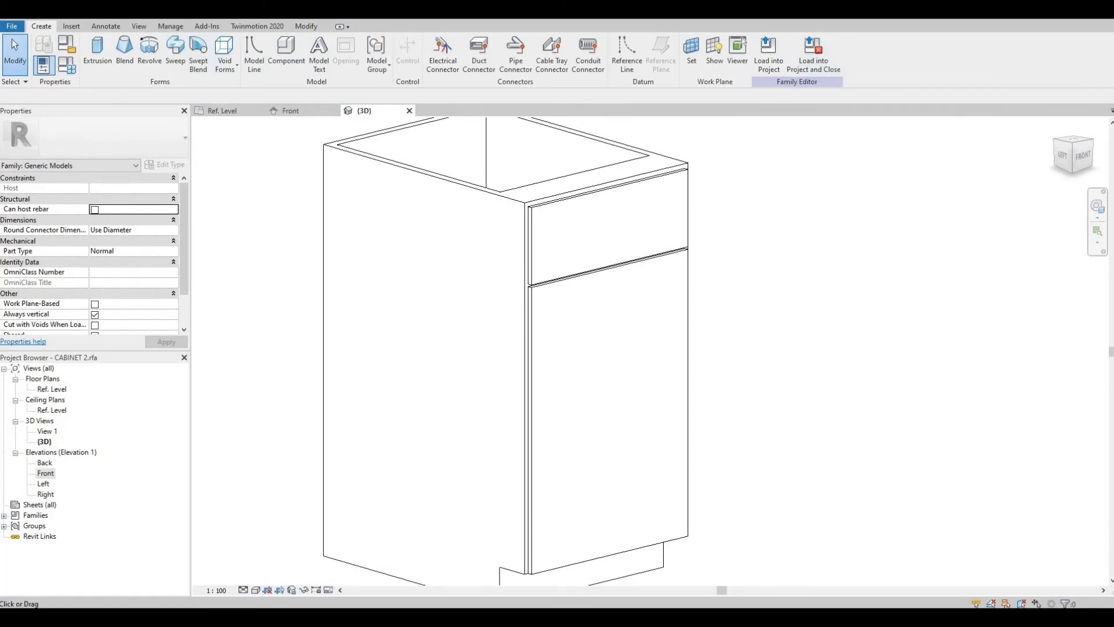
left_click(176, 52)
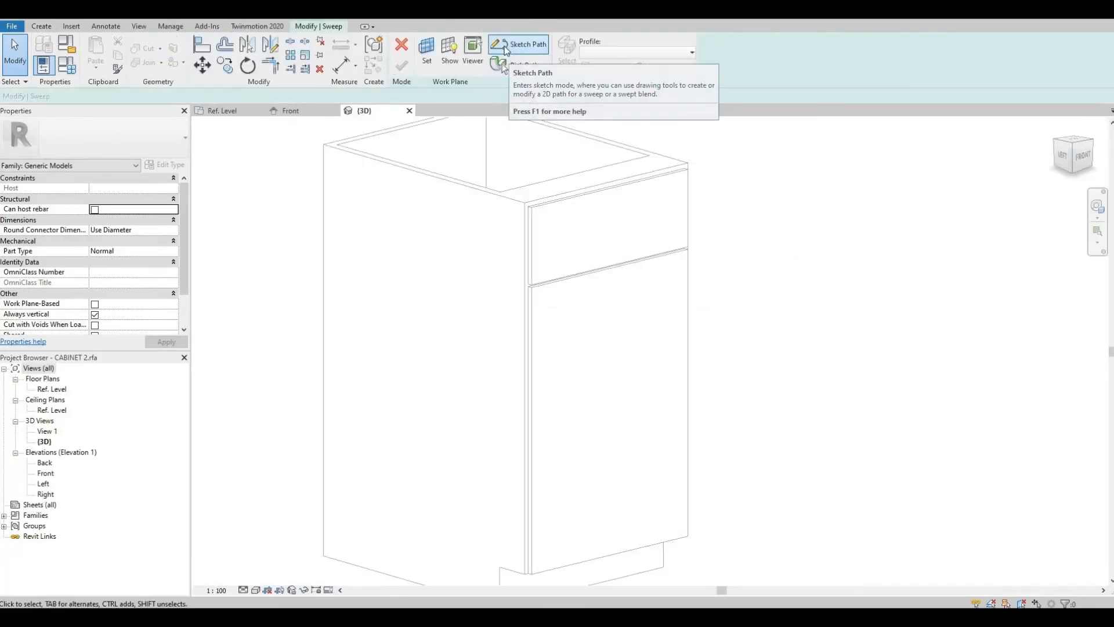
left_click(506, 46)
left_click(316, 356)
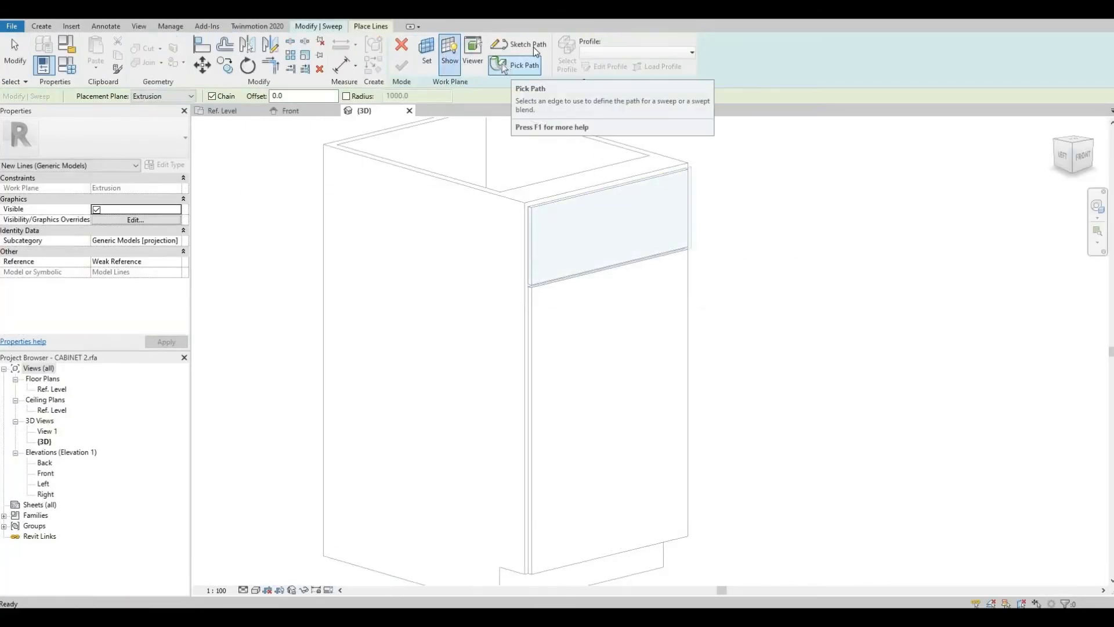
left_click(534, 47)
type("-30")
left_click(327, 202)
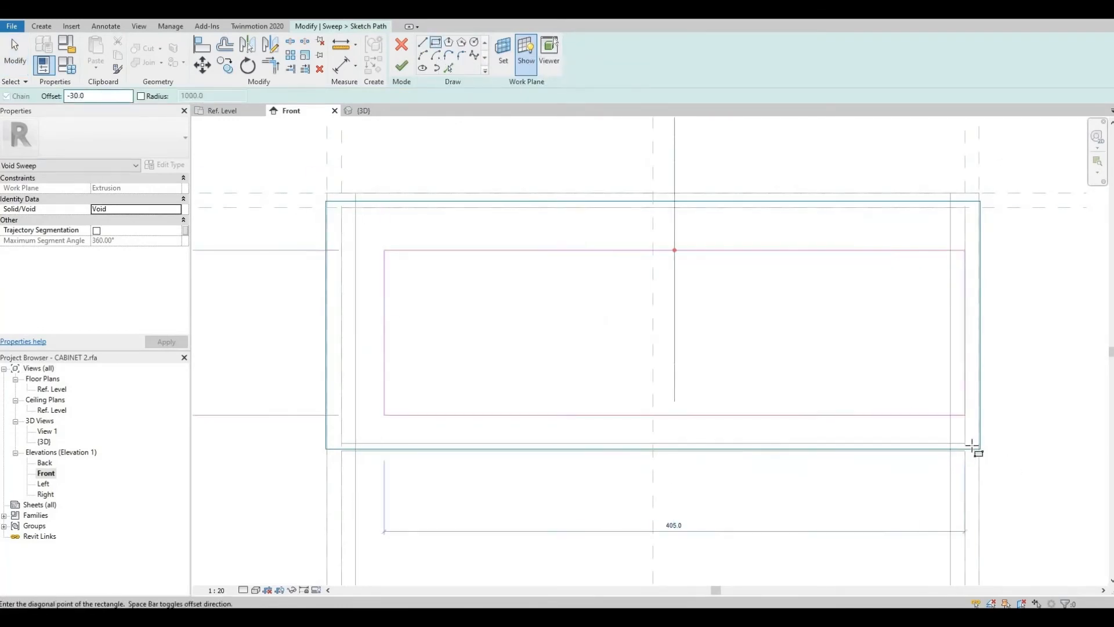
left_click(980, 448)
left_click(402, 68)
Step: Pick the sweep profile, set its angle to 180°, flip it, set its horizontal offset to -25, and finish the sweep
left_click(552, 65)
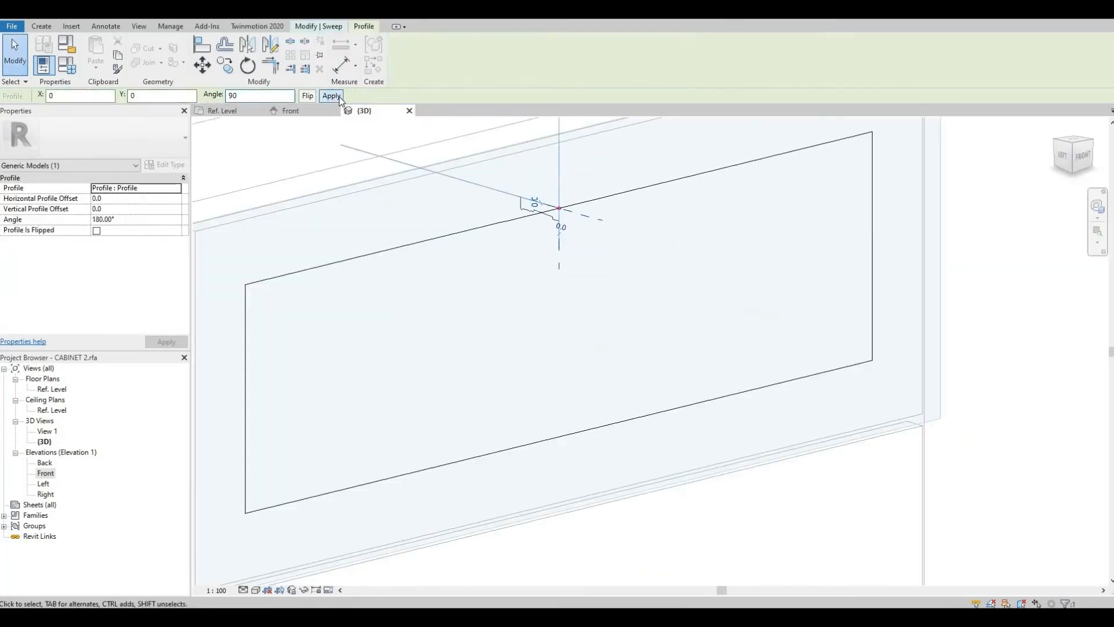
scroll(562, 239, "up", 3)
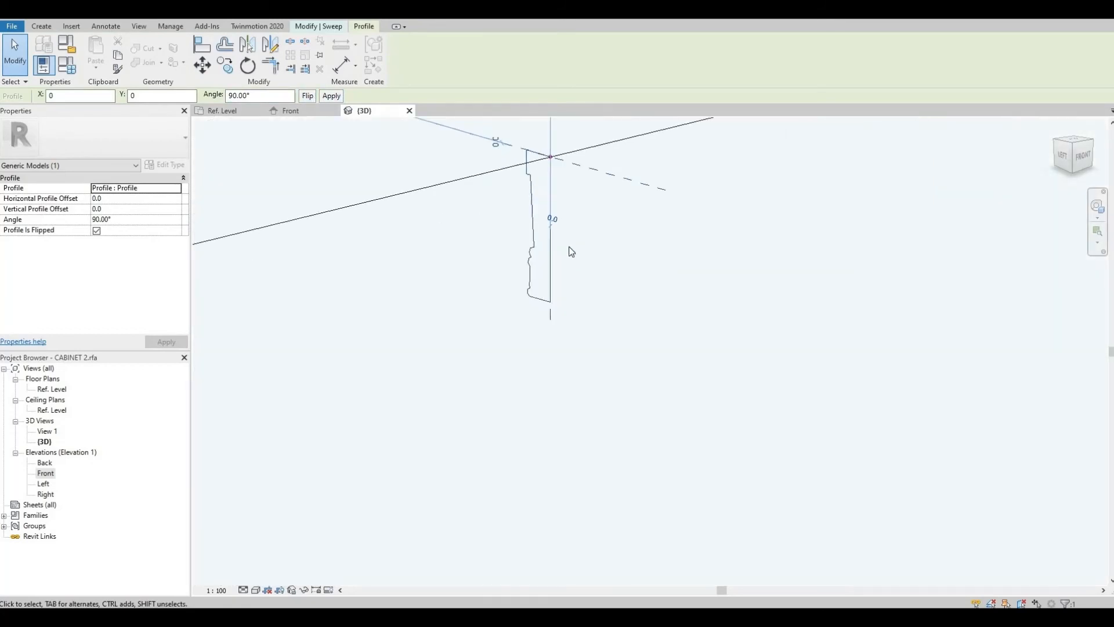
left_click(331, 96)
left_click(308, 96)
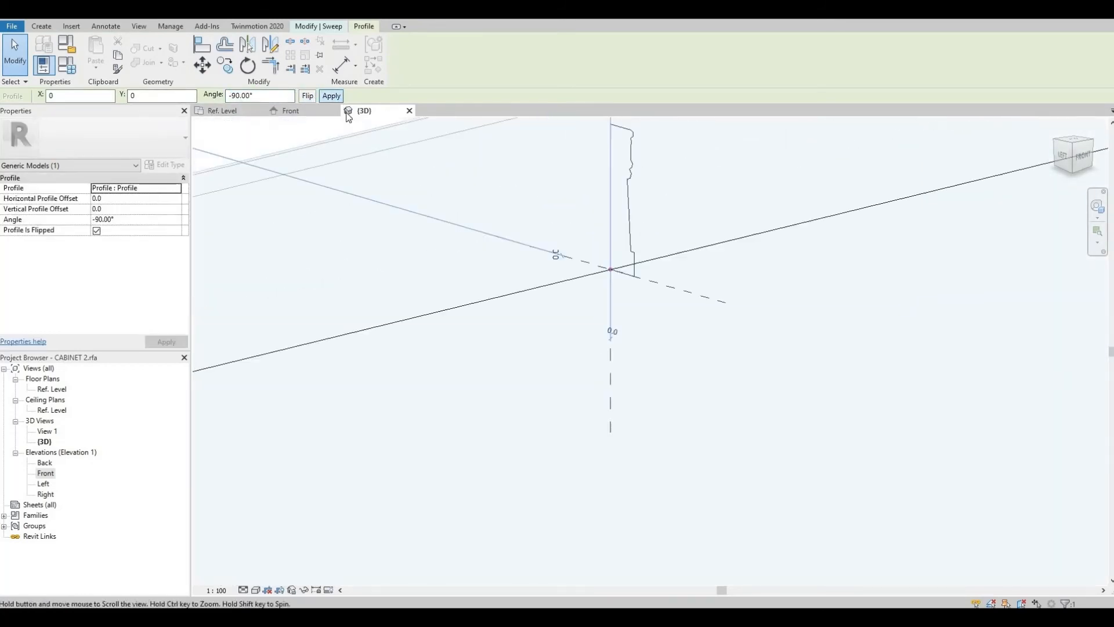
double_click(139, 95)
type("-25")
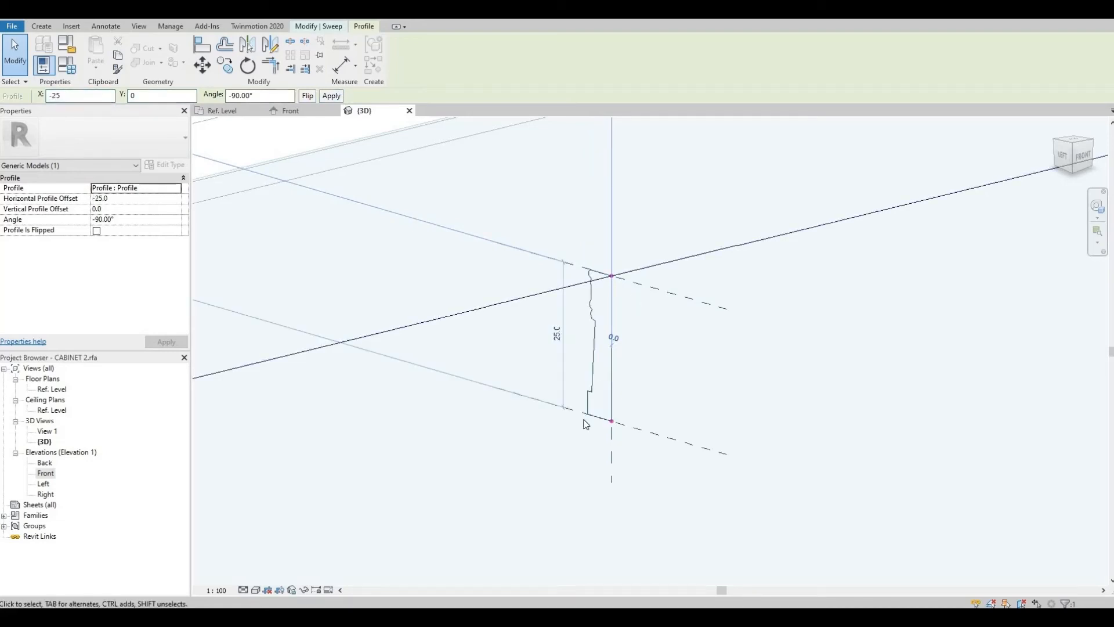
left_click(405, 67)
Step: Orbit the 3D view to inspect the moulding cut on the drawer front
scroll(647, 269, "down", 6)
left_click(807, 500)
middle_click_drag(813, 500, 845, 303)
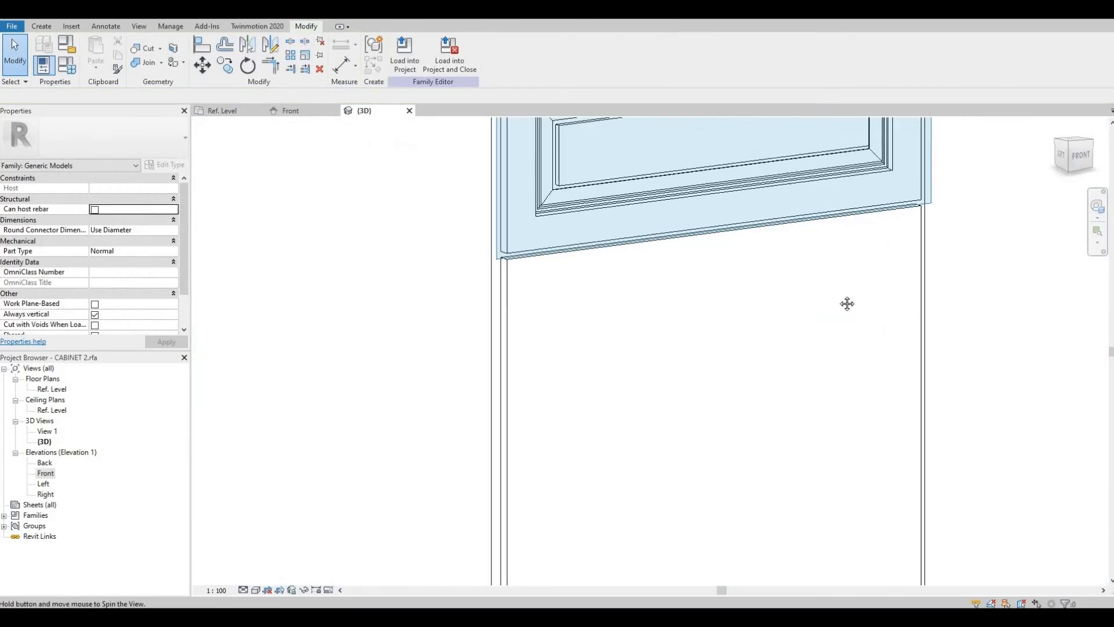
Step: Start a second void sweep for the door panel and set its sketch work plane by picking a plane
left_click(42, 26)
left_click(714, 51)
left_click(225, 61)
left_click(239, 157)
left_click(517, 53)
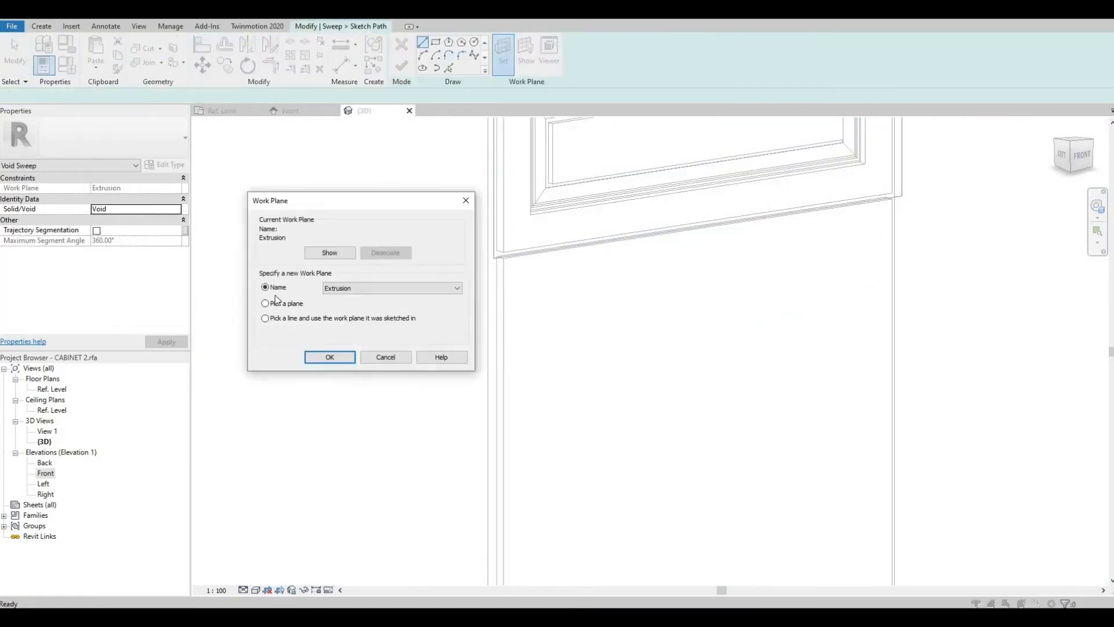
left_click(323, 356)
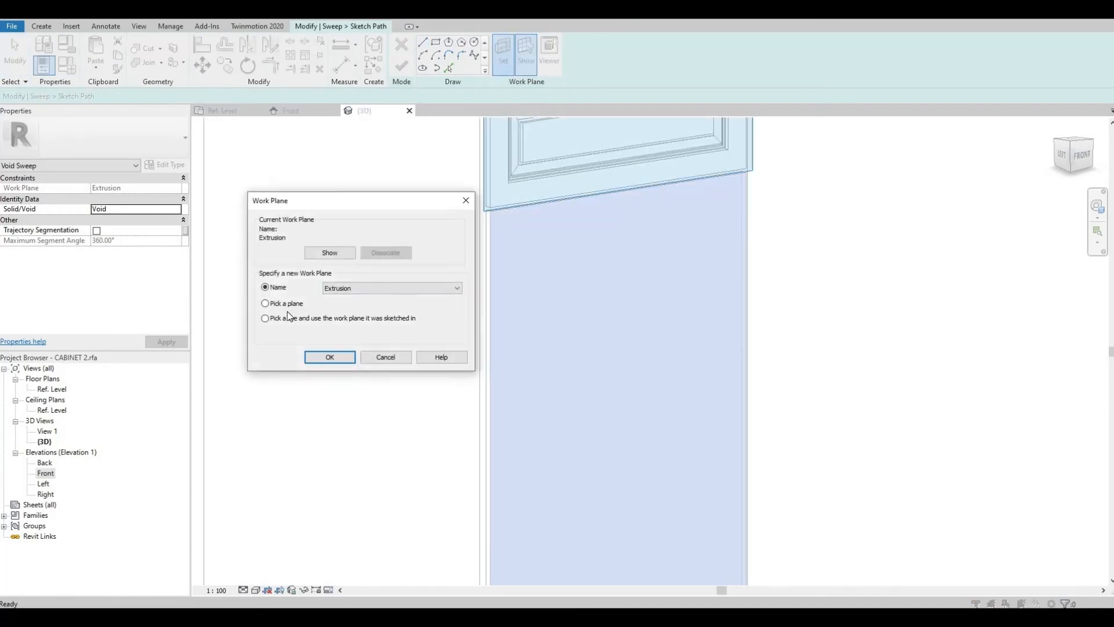
left_click(323, 356)
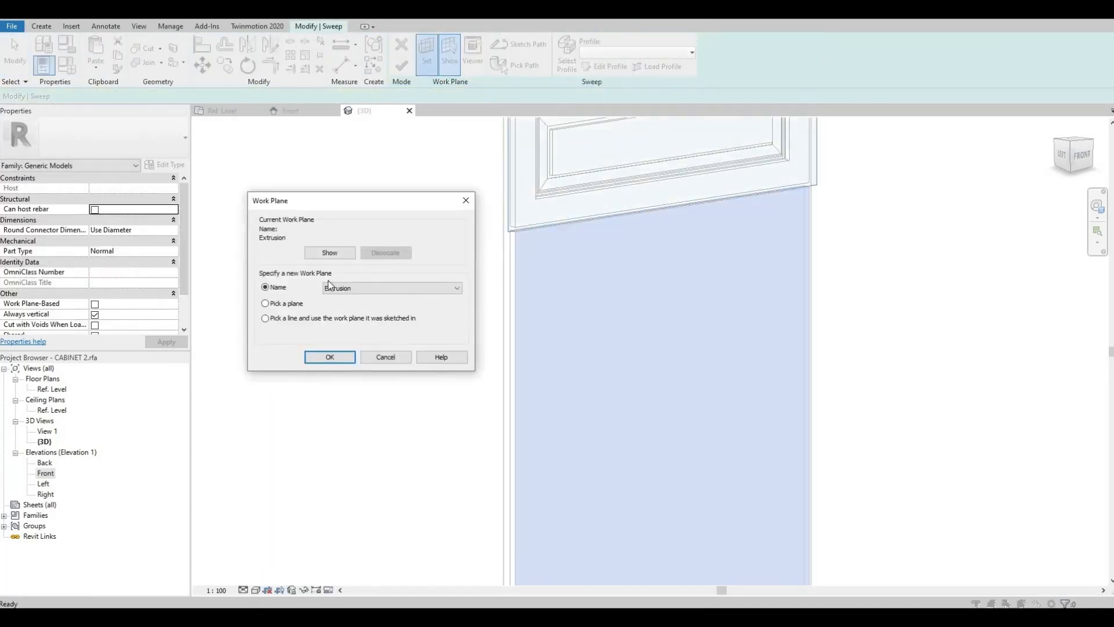
left_click(329, 356)
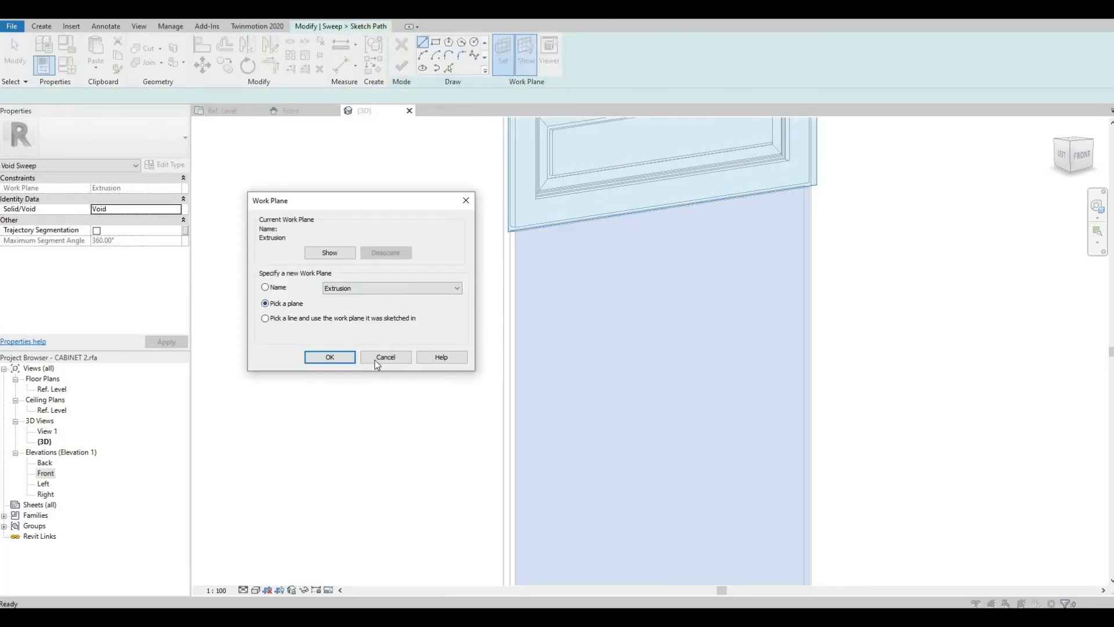
left_click(323, 356)
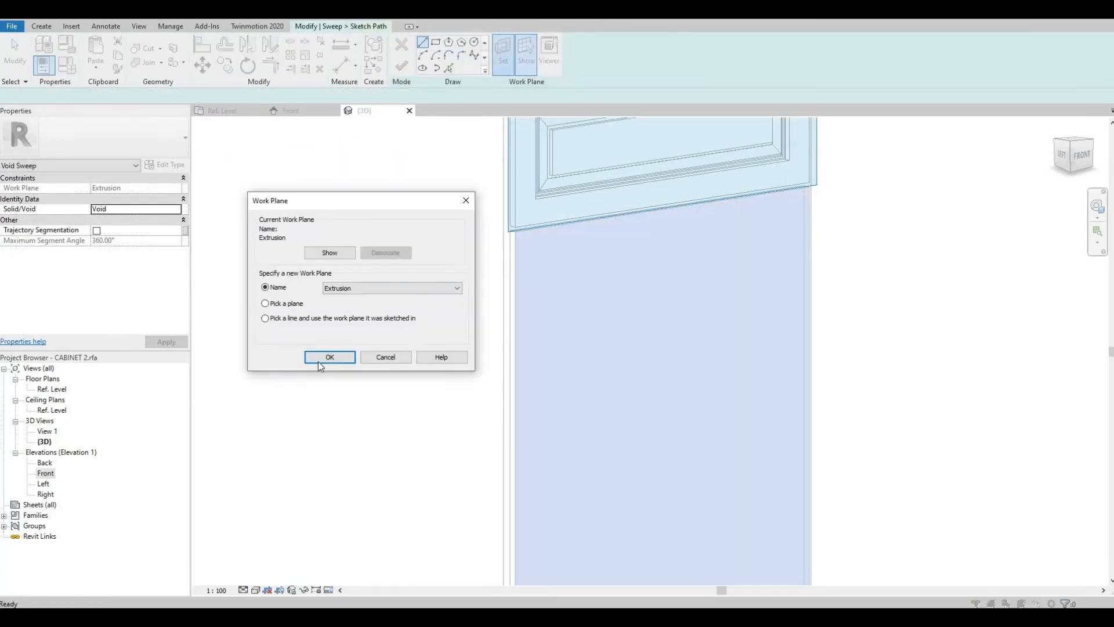
left_click(323, 356)
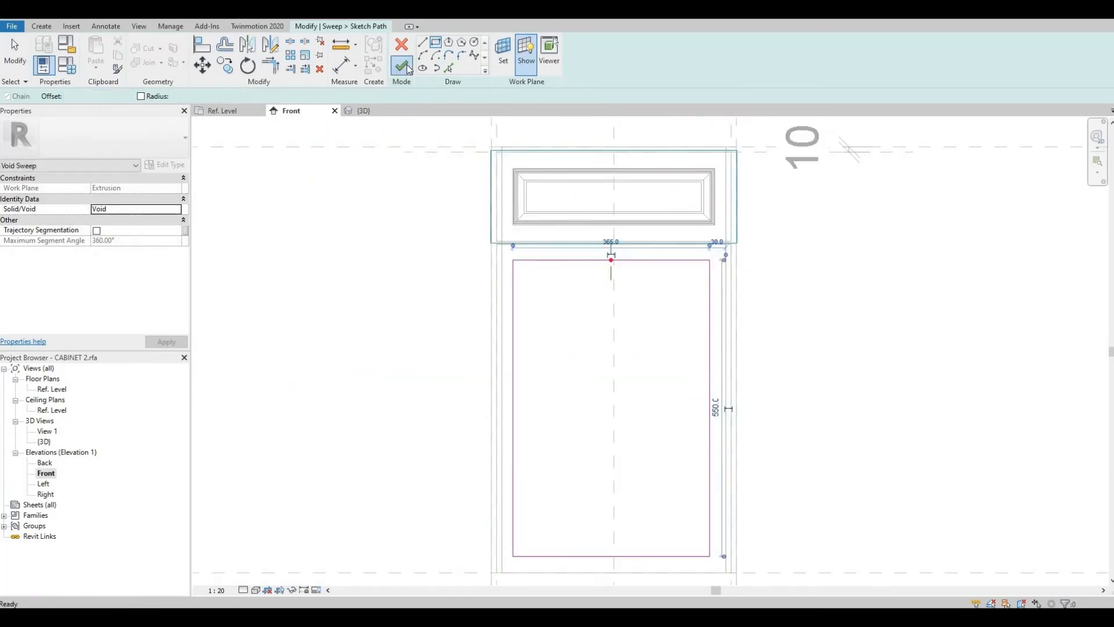
Step: Finish the door sweep's path and select its profile
left_click(402, 66)
left_click(632, 55)
left_click(618, 77)
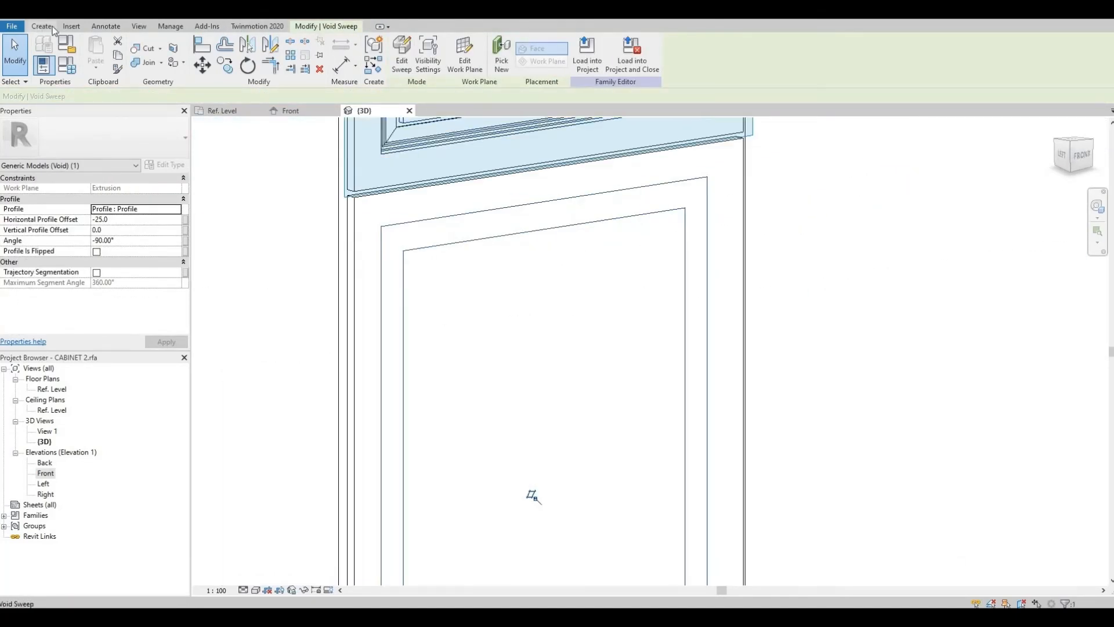
key("Escape")
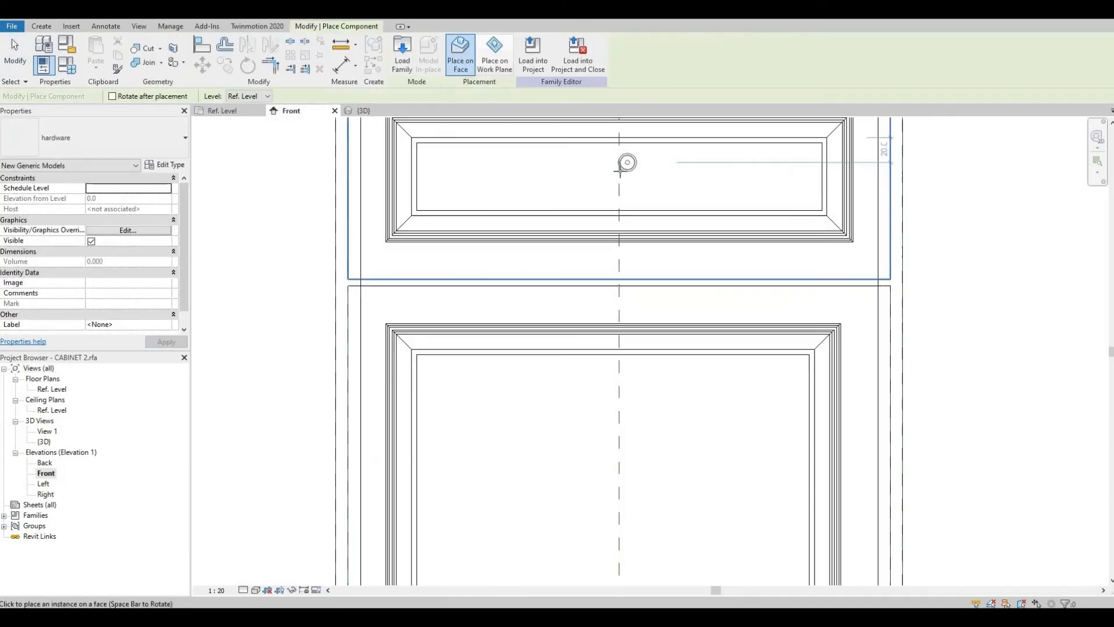
Step: Place the hardware knob on the drawer front's face at its centre line
scroll(620, 171, "up", 1)
left_click(619, 176)
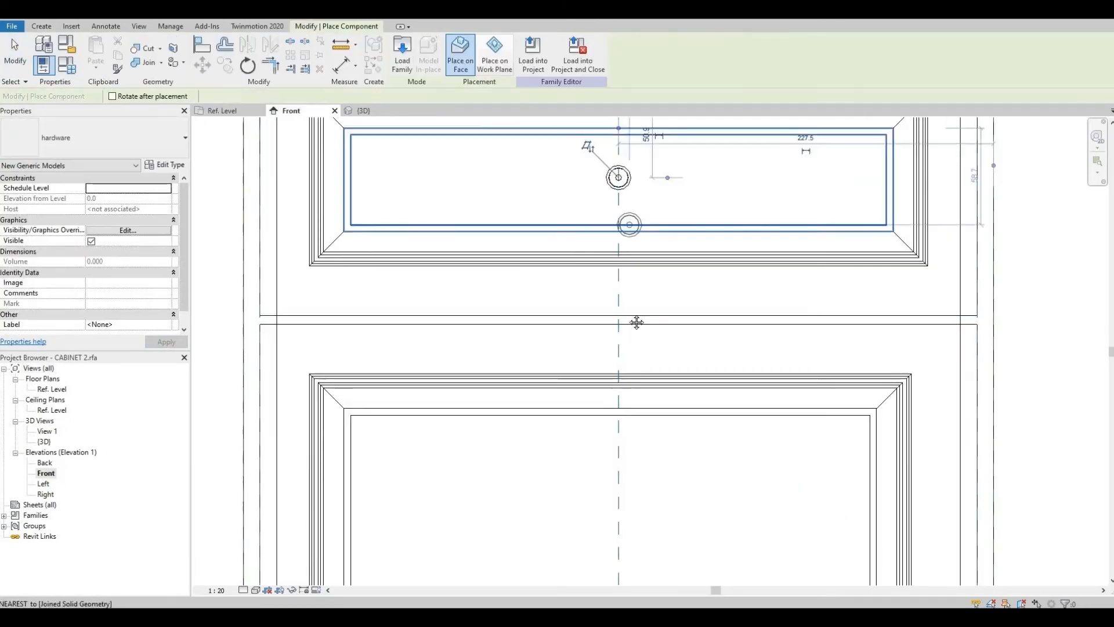
Step: Inspect the placed knobs on the drawer and door fronts in the 3D view
middle_click_drag(636, 321, 499, 192)
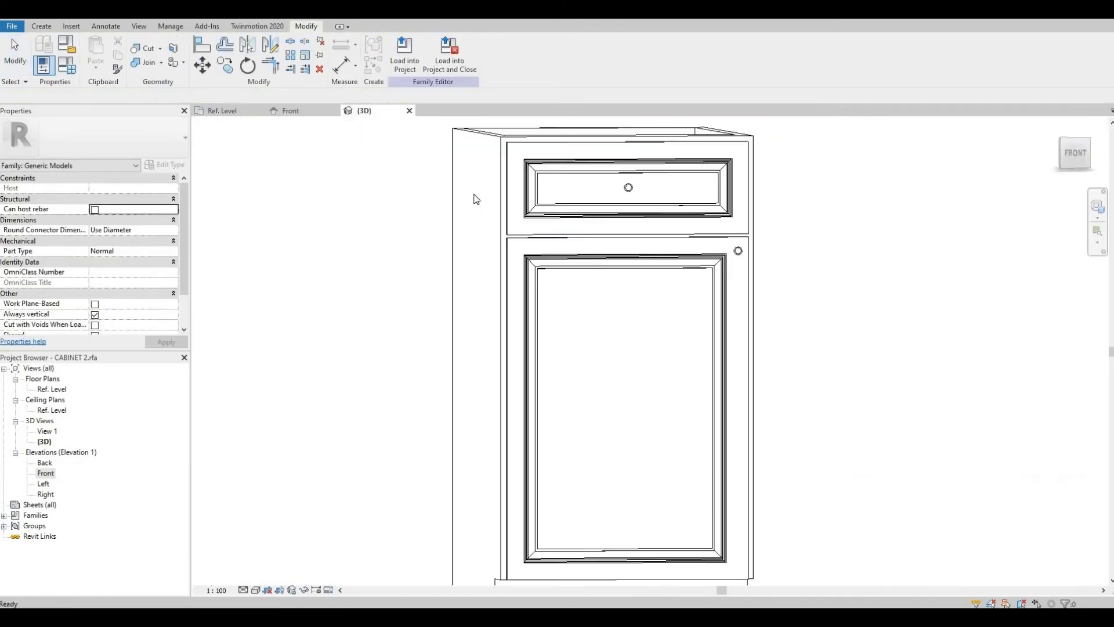
middle_click_drag(639, 302, 357, 115, "shift")
left_click(894, 215)
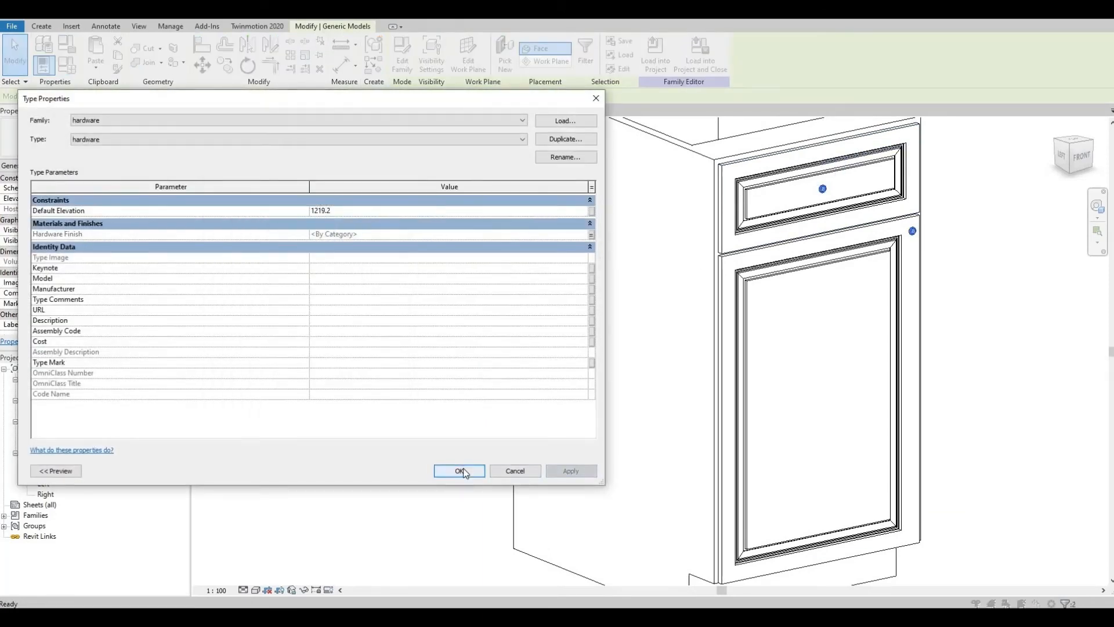
left_click(463, 468)
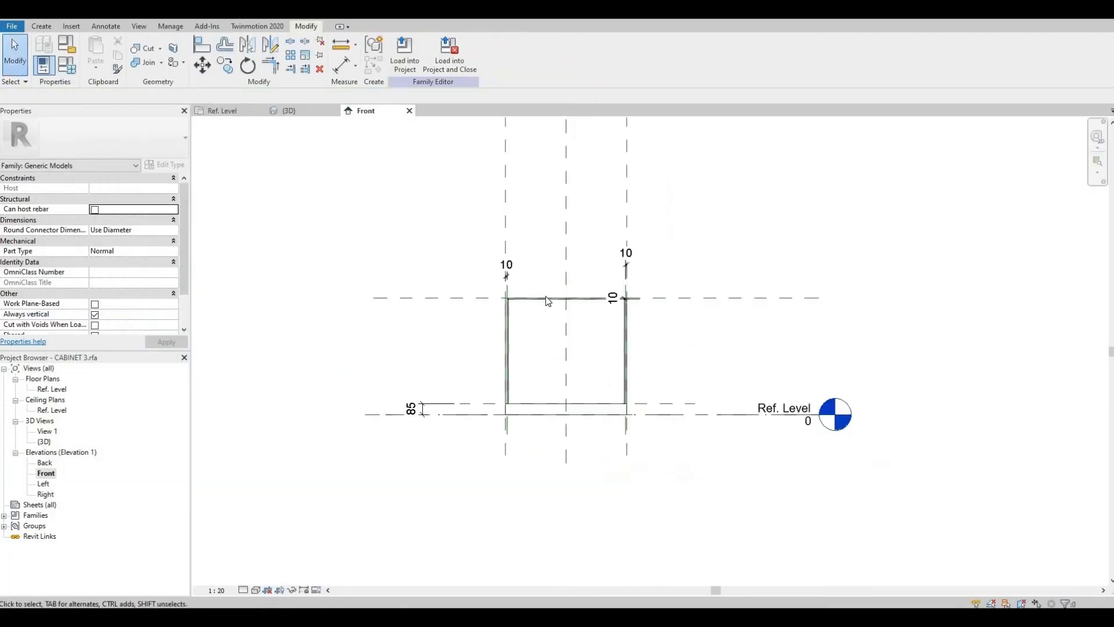
Step: Shorten the cabinet's front panel extrusion to drawer height and copy it downward
scroll(566, 306, "up", 3)
left_click(615, 500)
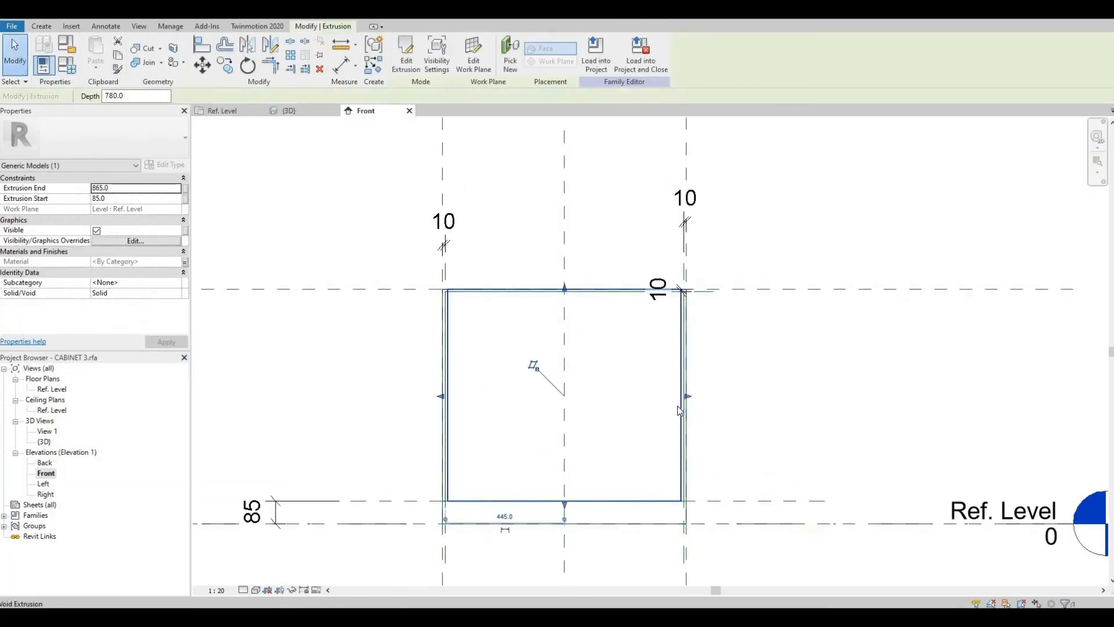
left_click_drag(565, 502, 564, 327)
key("c")
key("o")
left_click(445, 327)
left_click(446, 400)
key("Escape")
scroll(541, 324, "up", 1)
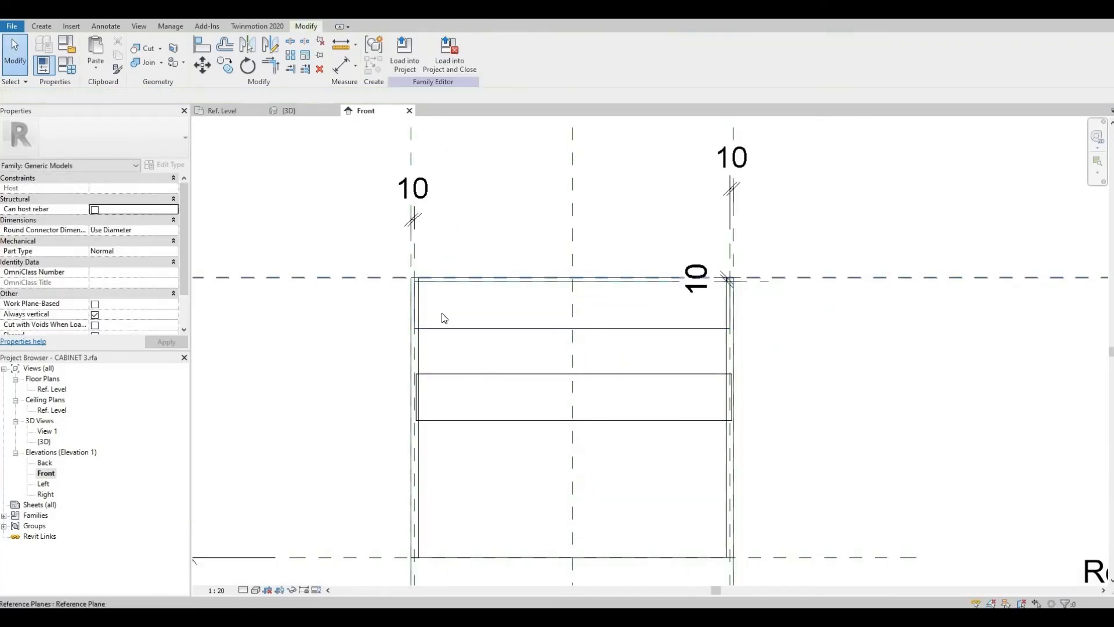
Step: Add a horizontal reference plane 180 mm below the cabinet top
left_click(441, 328)
key("Escape")
left_click(41, 27)
left_click(656, 55)
left_click(319, 341)
left_click(949, 341)
left_click(440, 311)
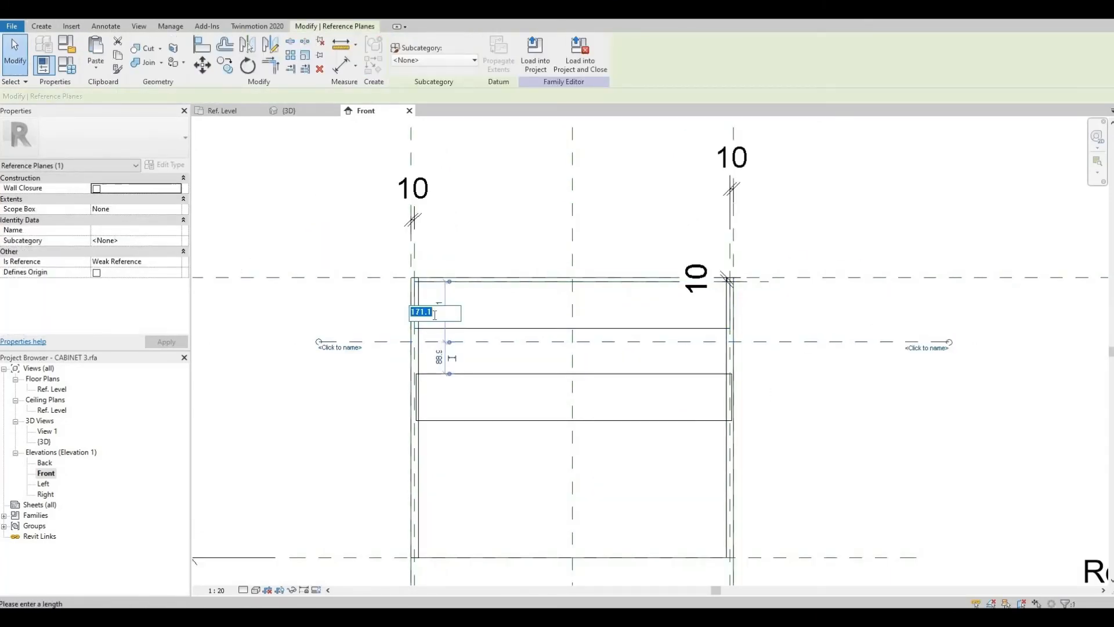
type("180")
left_click(557, 373)
left_click_drag(573, 371, 572, 340)
left_click(543, 329)
left_click(371, 346)
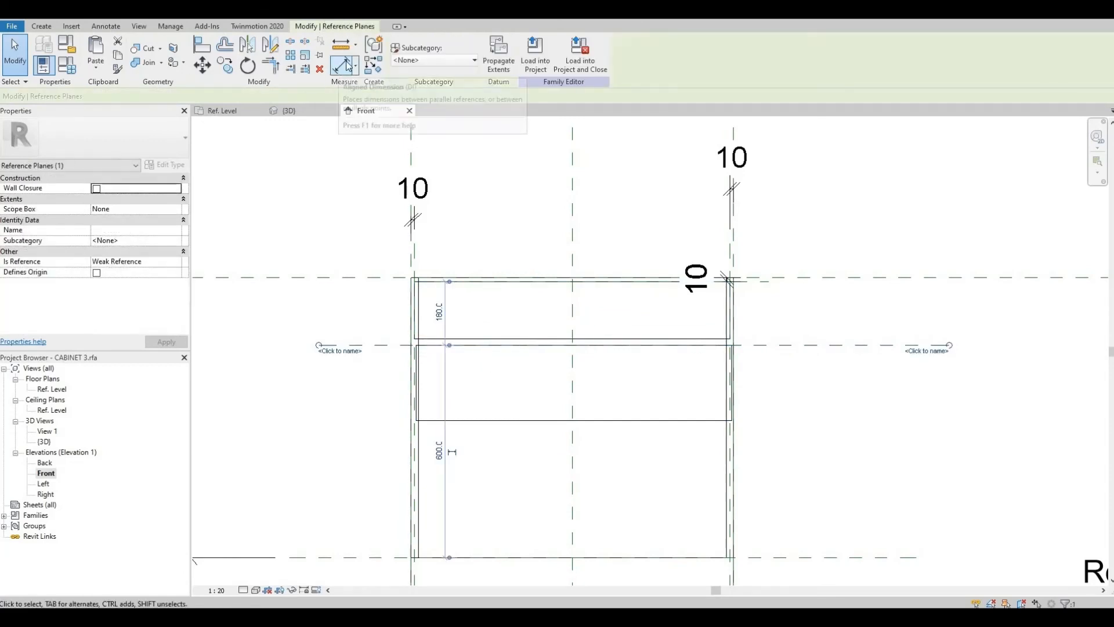
Step: Align the drawer panel's bottom edge with the new reference plane
left_click(225, 65)
left_click(825, 345)
left_click(819, 324)
scroll(772, 328, "up", 1)
scroll(337, 344, "up", 3)
left_click(419, 330)
type("5")
left_click(404, 337)
Step: Resize the lower extrusion into a left door panel ending at the centre reference plane
left_click_drag(690, 342, 663, 530)
scroll(621, 246, "down", 4)
left_click(656, 374)
left_click_drag(844, 408, 659, 406)
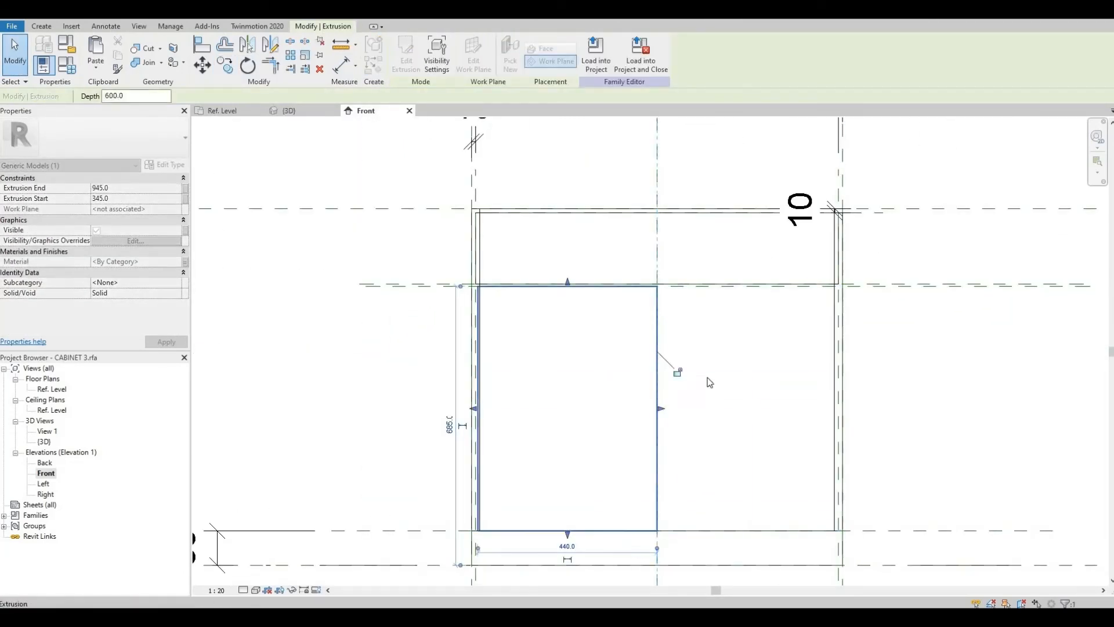
Step: Mirror the door panel about the centre reference plane to create the second door
left_click(709, 381)
left_click(657, 371)
left_click(225, 65)
left_click(750, 390)
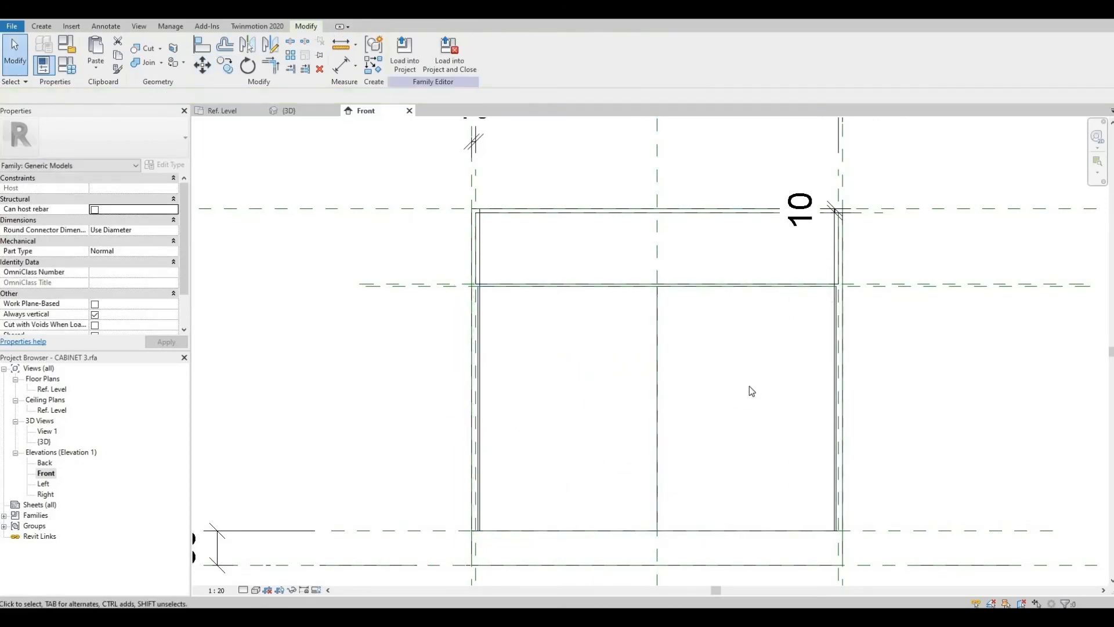
scroll(657, 377, "up", 1)
left_click(661, 428)
left_click_drag(662, 425, 658, 425)
left_click(695, 385)
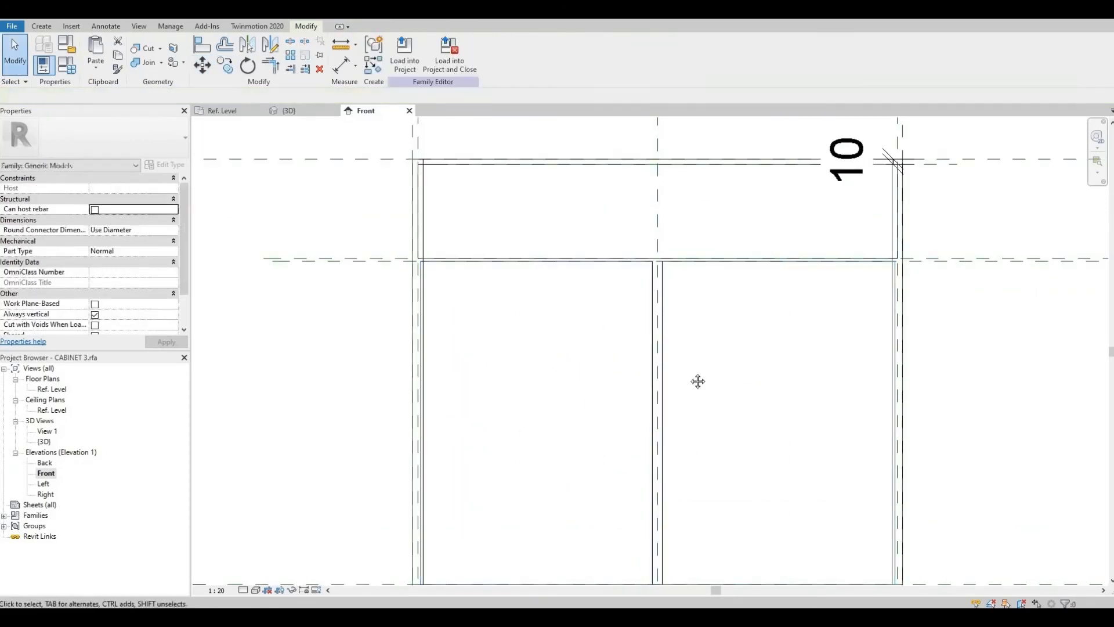
middle_click_drag(699, 380, 643, 349)
scroll(651, 312, "down", 5)
middle_click_drag(675, 407, 626, 404)
Step: Start a void sweep on the centre work plane and begin a rectangular path with -30 mm offset
key("ctrl+Tab")
key("ctrl+Tab")
key("ctrl+Tab")
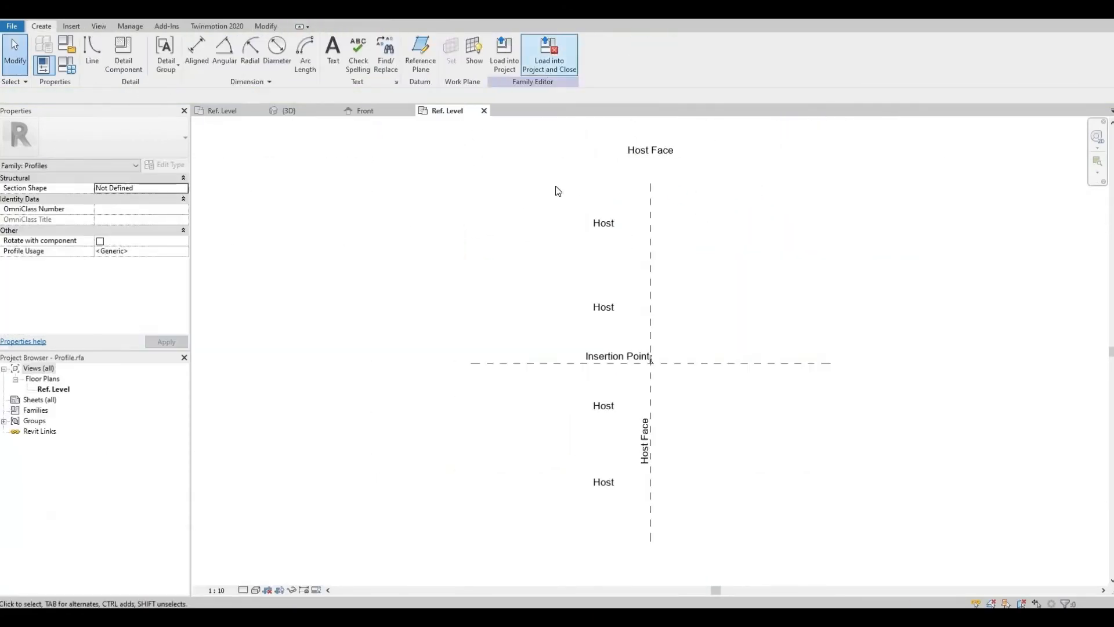
left_click(41, 26)
left_click(225, 57)
left_click(249, 152)
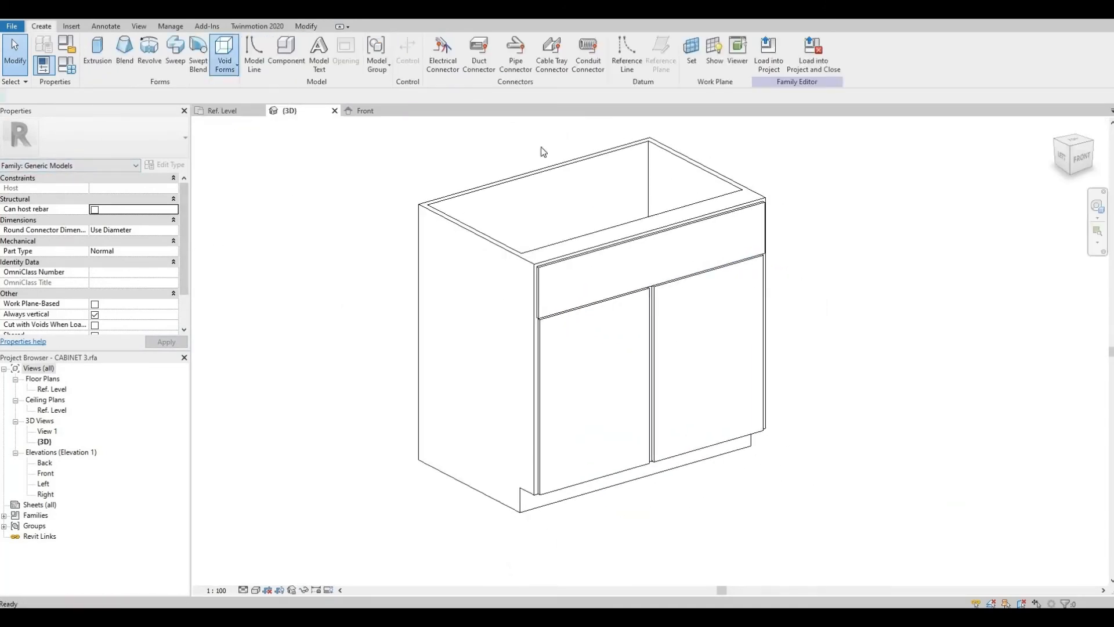
left_click(426, 53)
left_click(267, 301)
left_click(329, 356)
left_click(547, 314)
left_click(518, 44)
key("ctrl+Tab")
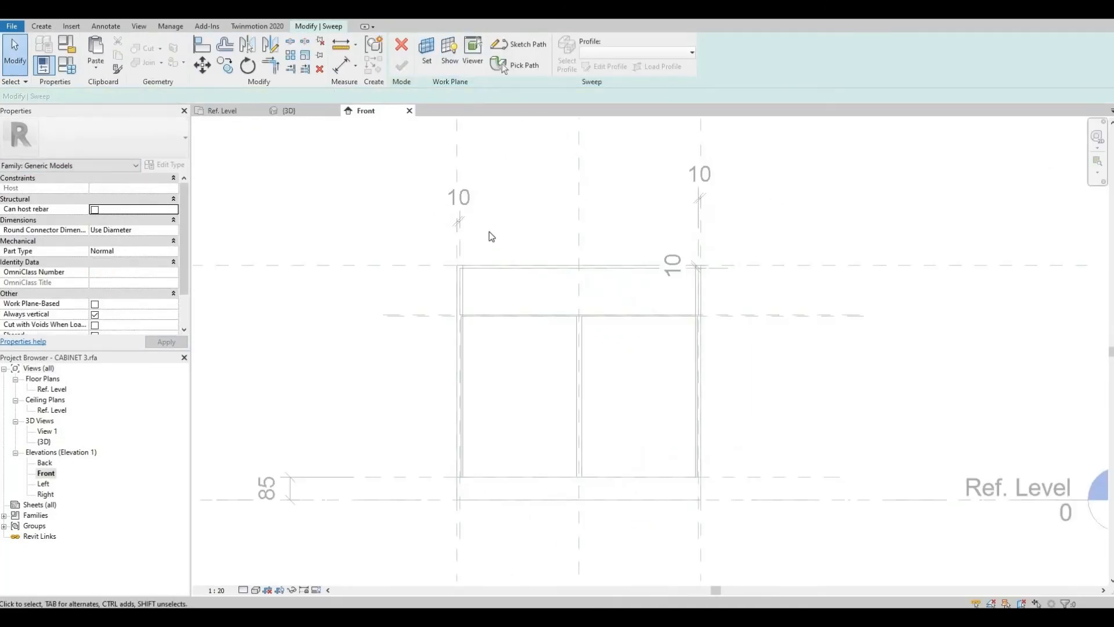
scroll(654, 271, "up", 2)
left_click(521, 44)
left_click(435, 42)
double_click(87, 97)
type("-30")
scroll(378, 275, "up", 2)
left_click(335, 257)
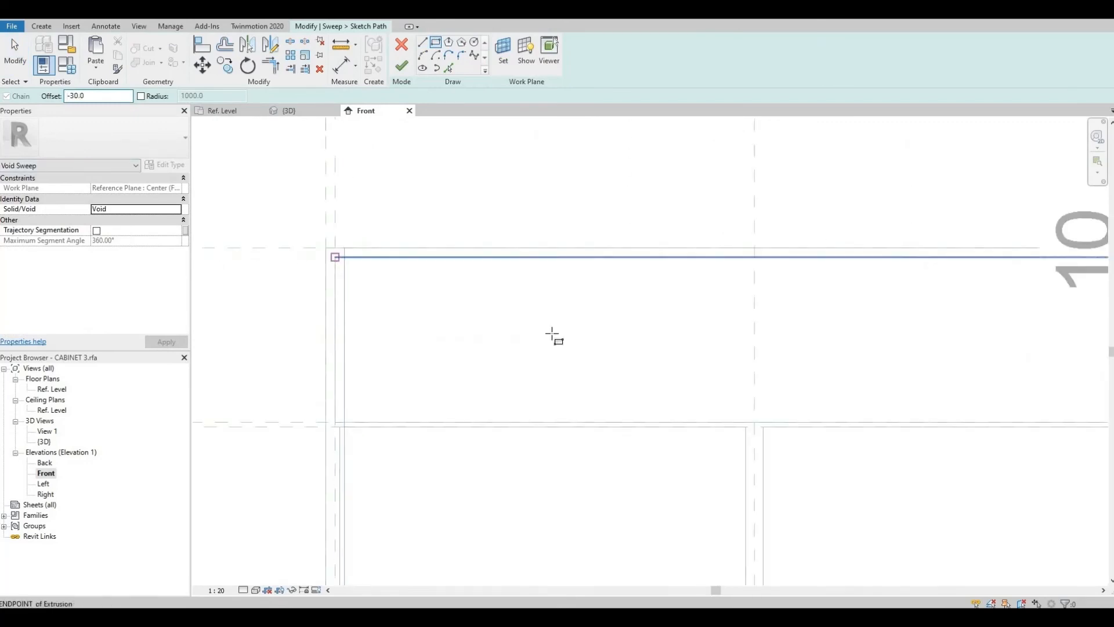
Step: Redraw the rectangular path around the drawer front and finish the path
scroll(552, 333, "down", 2)
scroll(804, 373, "up", 3)
left_click(711, 373)
scroll(841, 337, "down", 3)
key("ctrl+z")
scroll(359, 276, "down", 2)
scroll(841, 316, "up", 3)
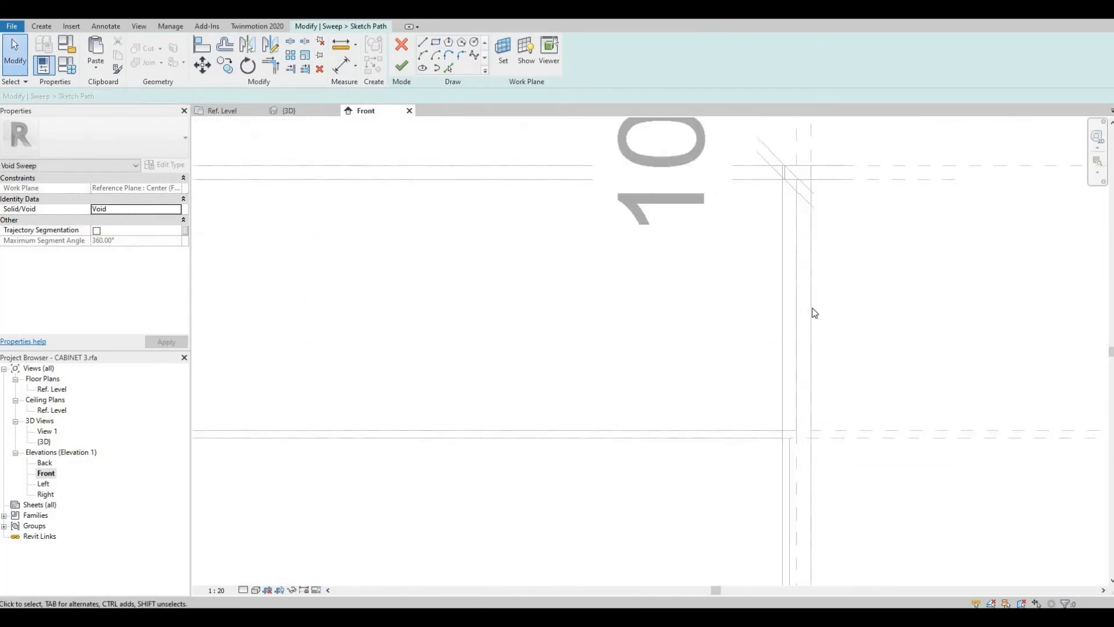
scroll(813, 314, "down", 3)
scroll(807, 361, "up", 4)
scroll(794, 337, "down", 4)
left_click(435, 42)
left_click(315, 241)
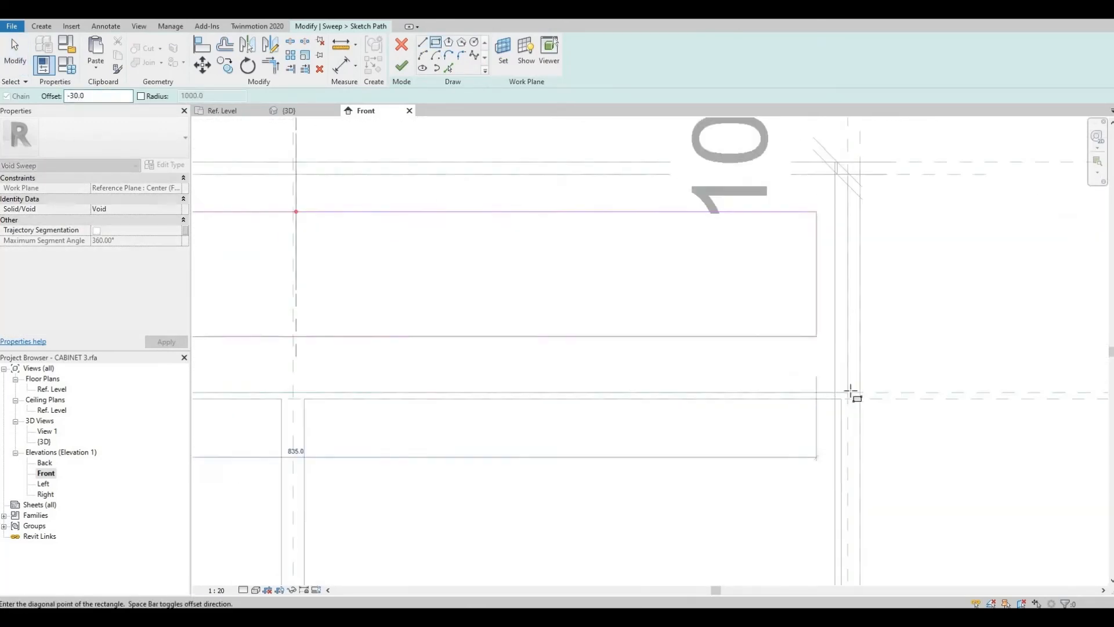
left_click(849, 392)
left_click(402, 66)
Step: Pick the Profile family as the sweep profile with a -25 horizontal offset and -90° angle
left_click(567, 55)
left_click(637, 53)
left_click(615, 77)
left_click_drag(285, 96, 203, 96)
type("-9")
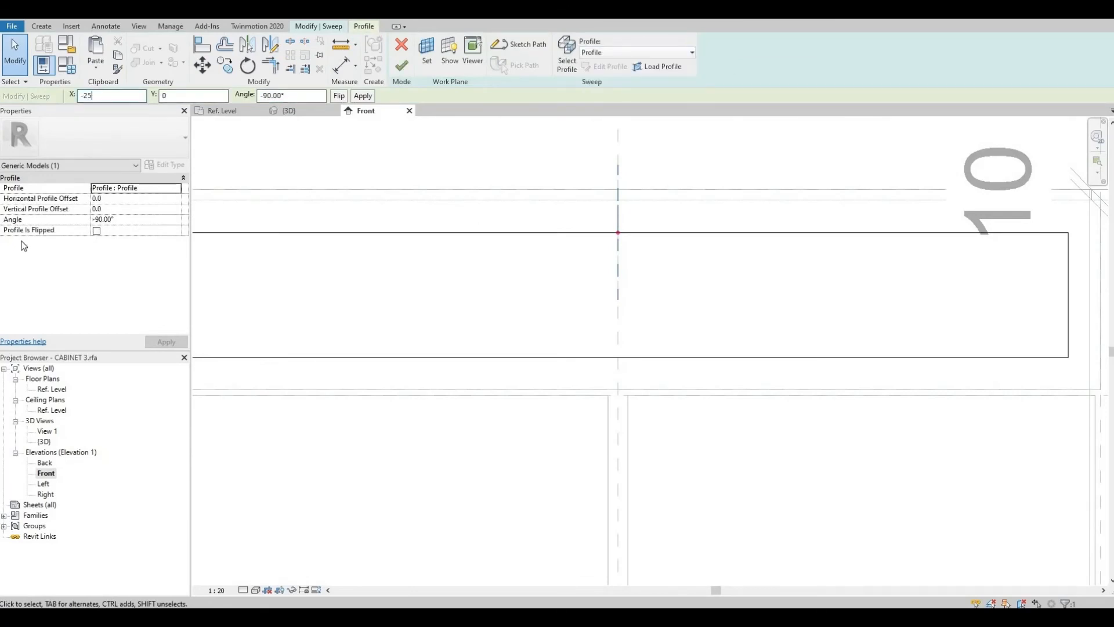
key("Return")
Step: Try to move the sweep onto the drawer face's work plane, then delete the sweep
left_click(289, 111)
scroll(656, 256, "up", 3)
left_click(426, 51)
left_click(269, 303)
left_click(329, 356)
left_click(387, 319)
key("l")
key("i")
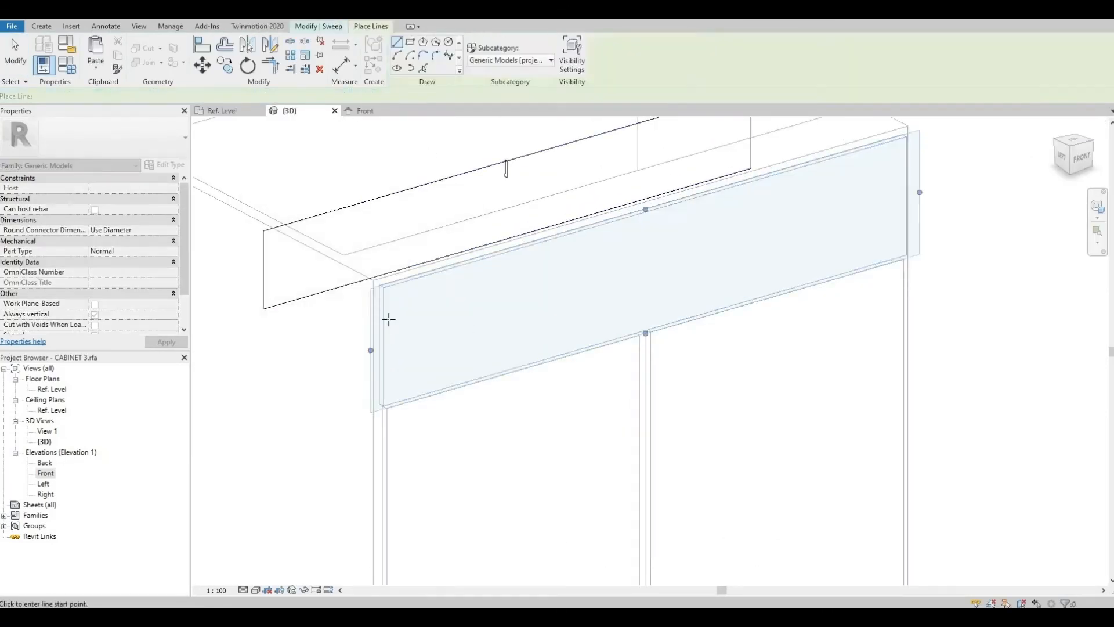
key("Escape")
middle_click_drag(389, 319, 386, 376)
left_click(401, 66)
key("Delete")
Step: Start a new void sweep with its work plane set to the drawer front face
left_click(41, 26)
left_click(691, 51)
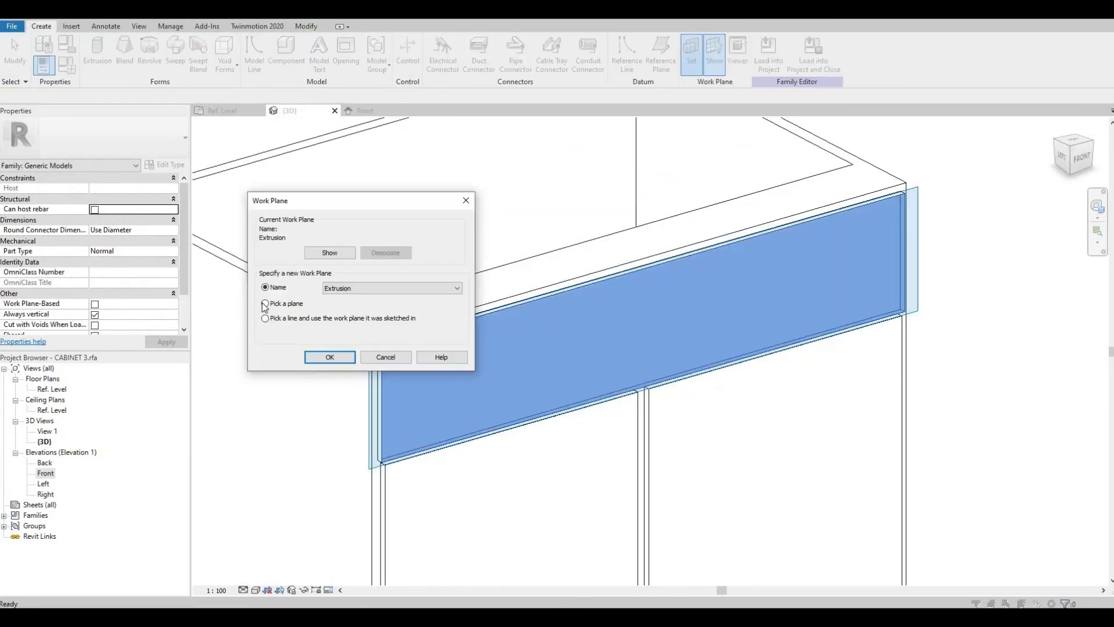
left_click(266, 303)
left_click(330, 357)
left_click(42, 26)
left_click(224, 57)
left_click(248, 156)
left_click(427, 52)
left_click(266, 304)
left_click(330, 357)
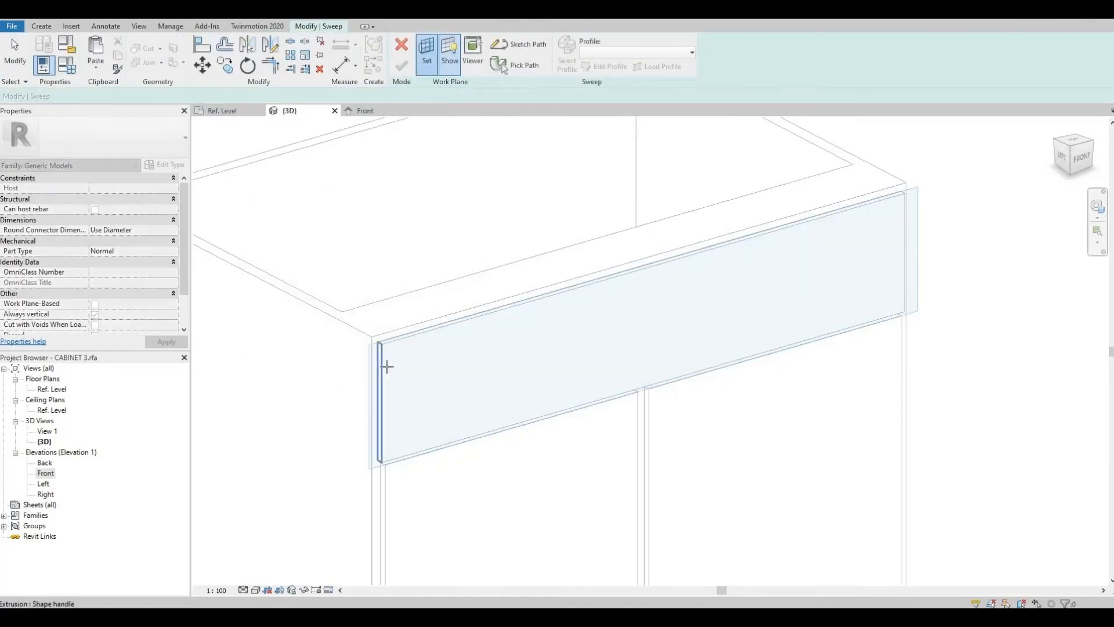
left_click(387, 366)
Step: Begin sketching the sweep path and set the sketch work plane to the drawer front face
double_click(47, 474)
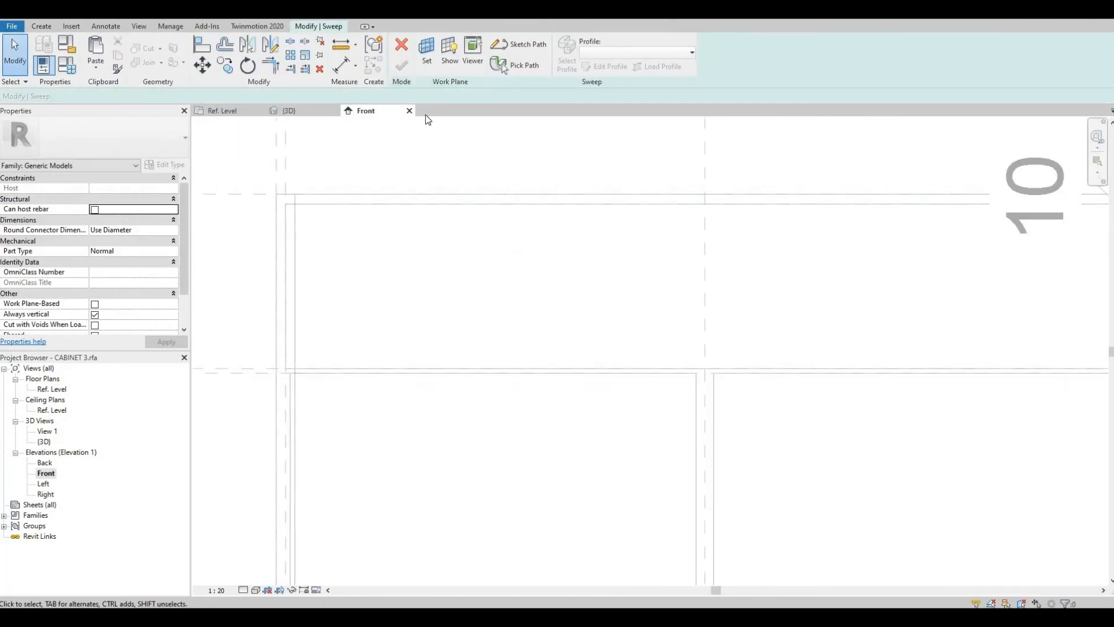
left_click(530, 43)
left_click(503, 52)
left_click(266, 303)
left_click(329, 357)
left_click(289, 111)
left_click(503, 52)
left_click(330, 357)
left_click(385, 366)
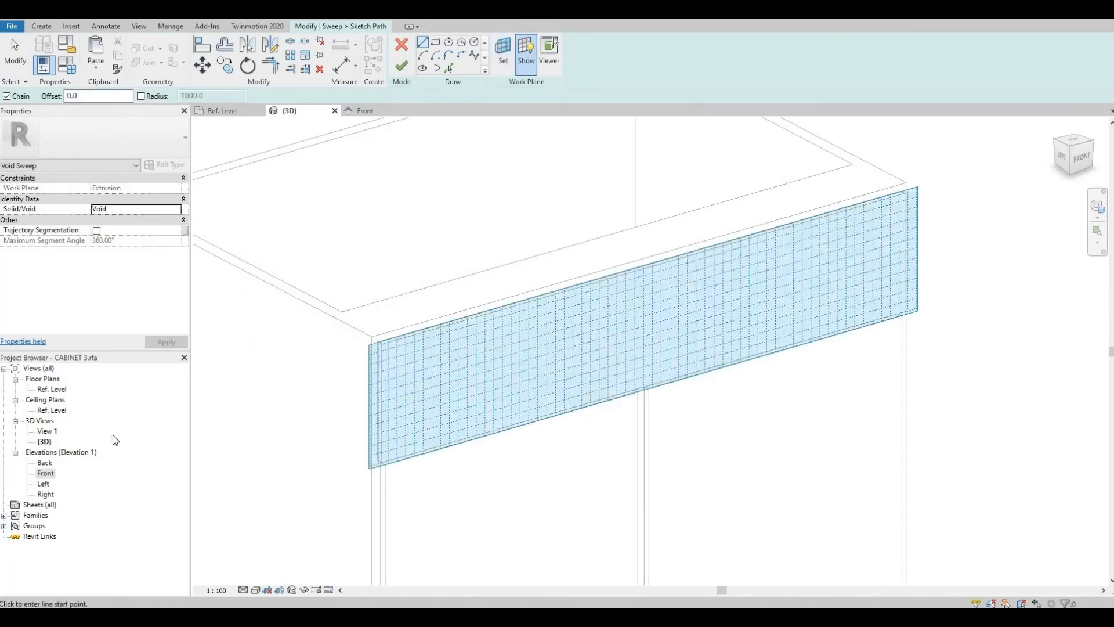
Step: Sketch a rectangular path around the drawer front with a -30 mm offset and finish the path
double_click(46, 473)
scroll(285, 203, "up", 2)
left_click(286, 204)
scroll(430, 341, "down", 4)
scroll(736, 433, "up", 6)
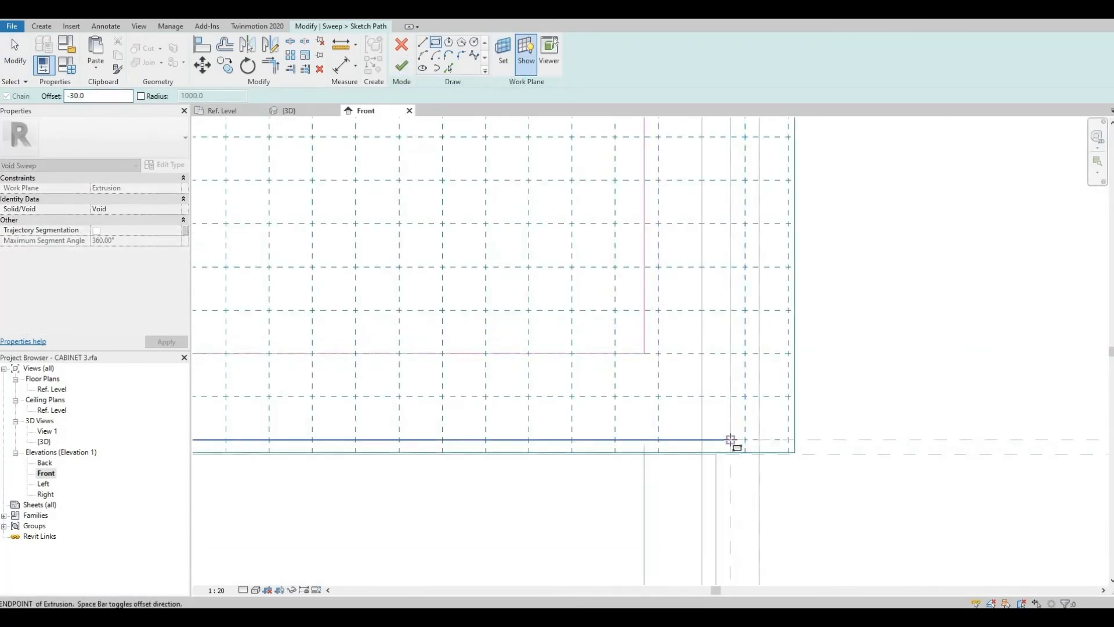
left_click(733, 442)
scroll(754, 401, "down", 6)
left_click(401, 67)
Step: Assign the Profile family as the sweep profile with a -25 horizontal offset and finish the void sweep
left_click(289, 111)
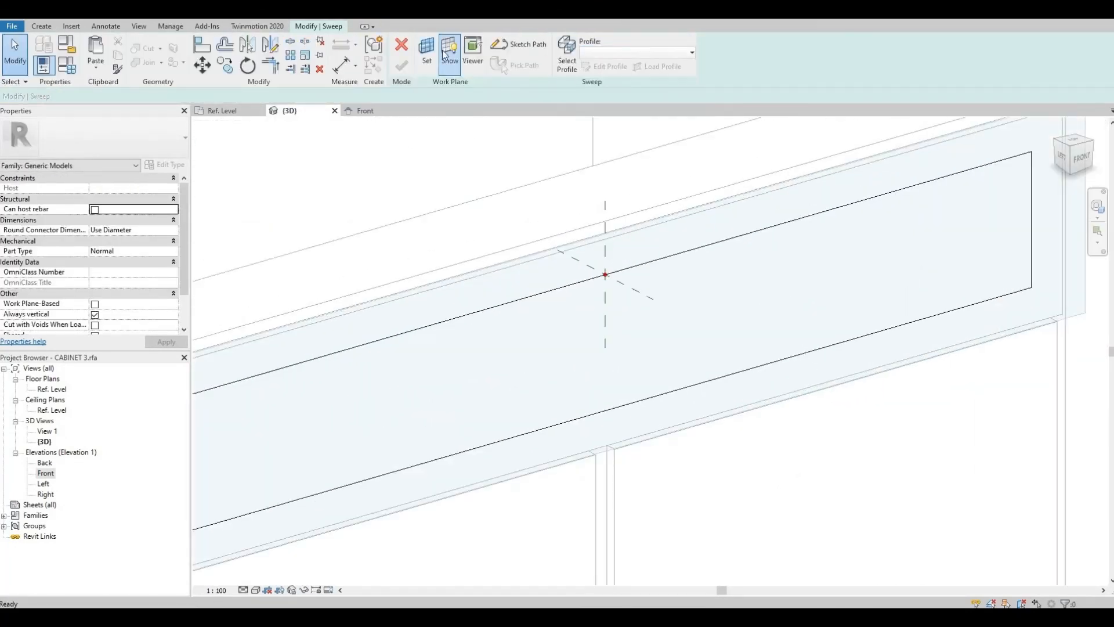
left_click(567, 56)
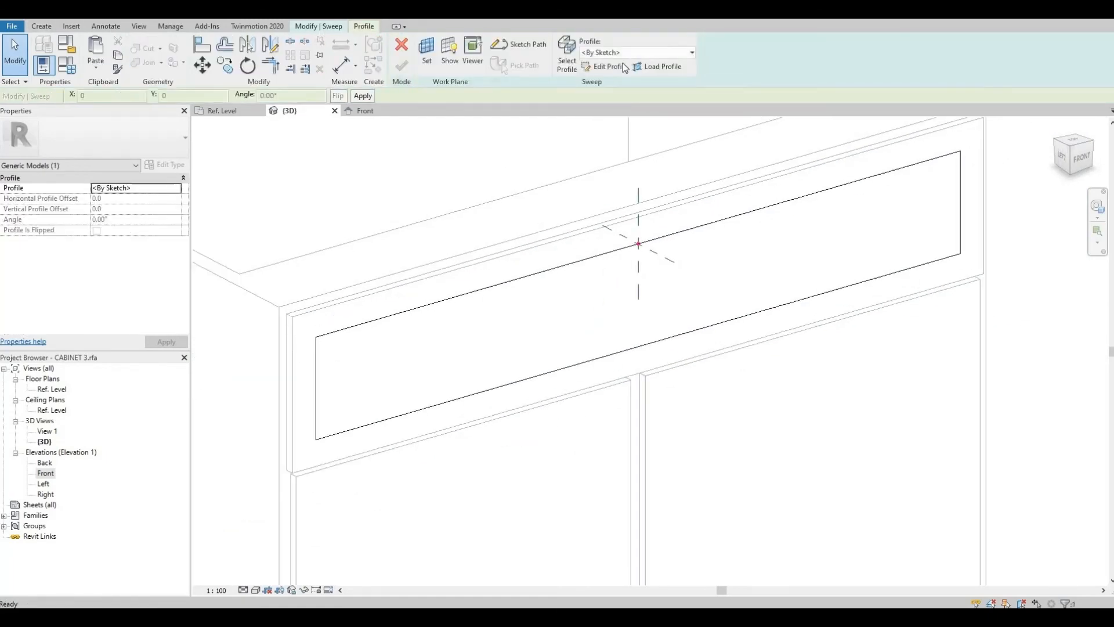
type("25")
left_click(363, 96)
scroll(634, 262, "up", 5)
left_click(402, 66)
scroll(615, 261, "down", 5)
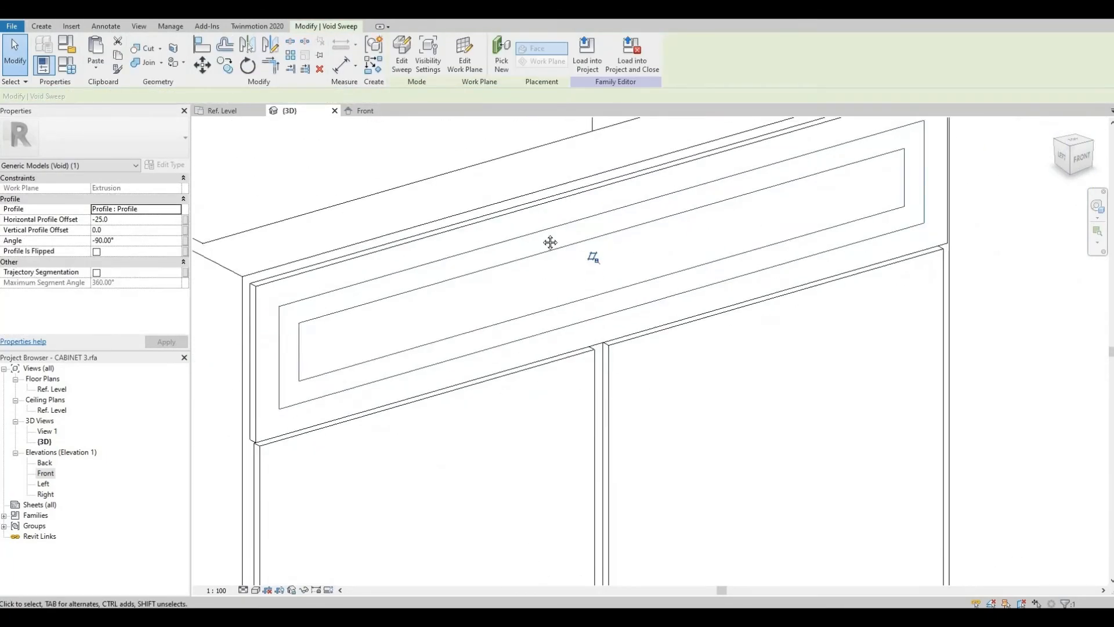
Step: Adjust the left door panel's side edges slightly in the front elevation
left_click(593, 259)
double_click(45, 473)
scroll(405, 298, "up", 4)
scroll(405, 383, "up", 3)
left_click(413, 426)
left_click_drag(410, 426, 405, 425)
scroll(401, 302, "down", 4)
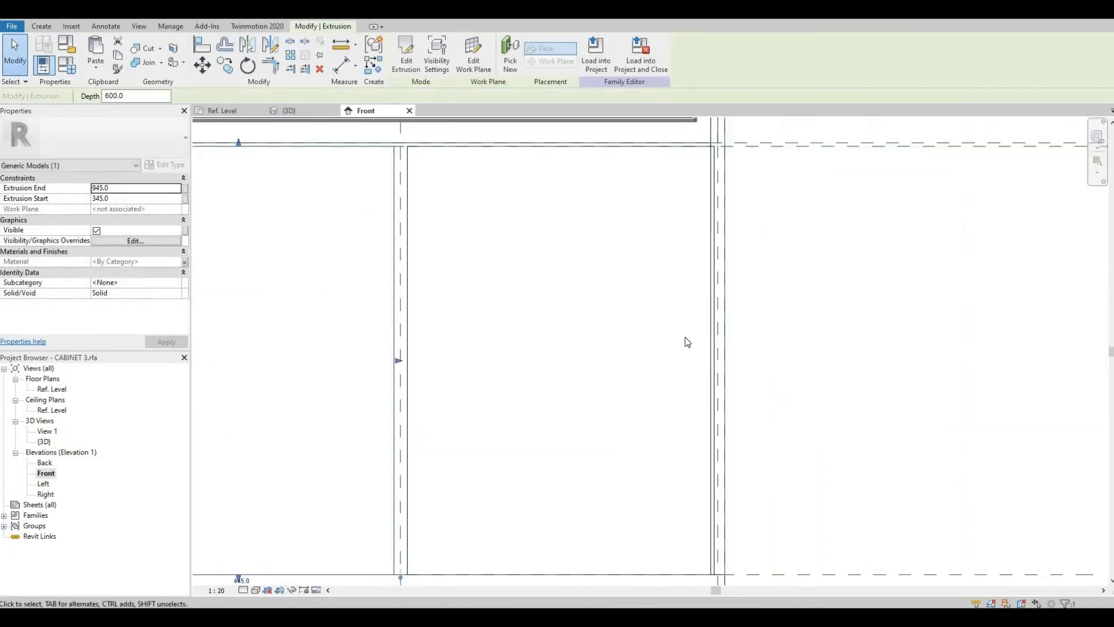
scroll(726, 371, "up", 3)
left_click_drag(714, 335, 722, 336)
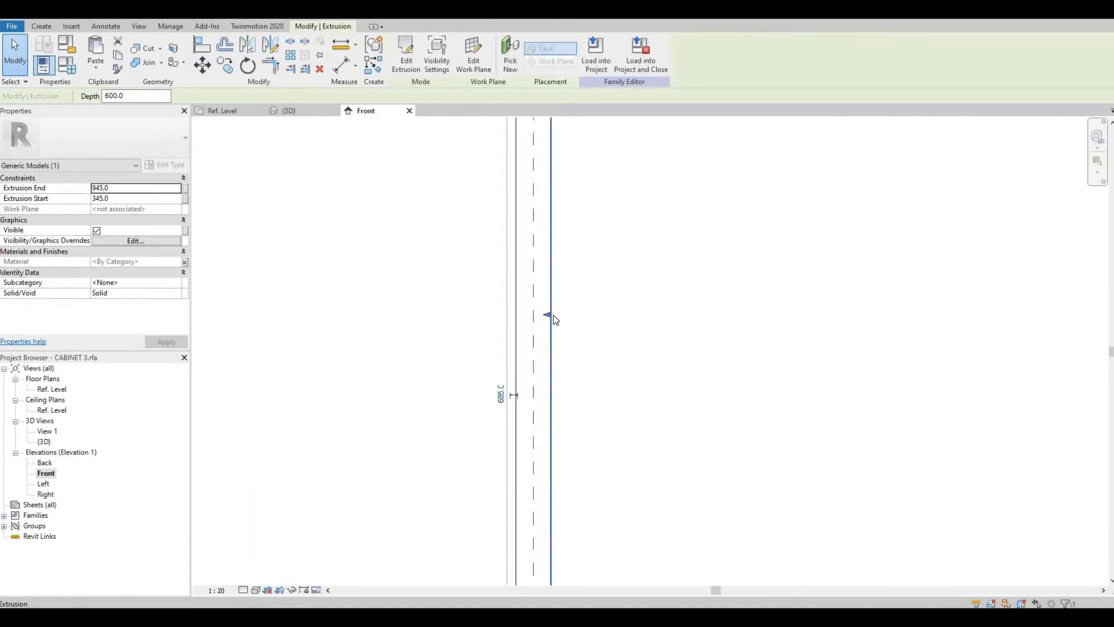
left_click(524, 313)
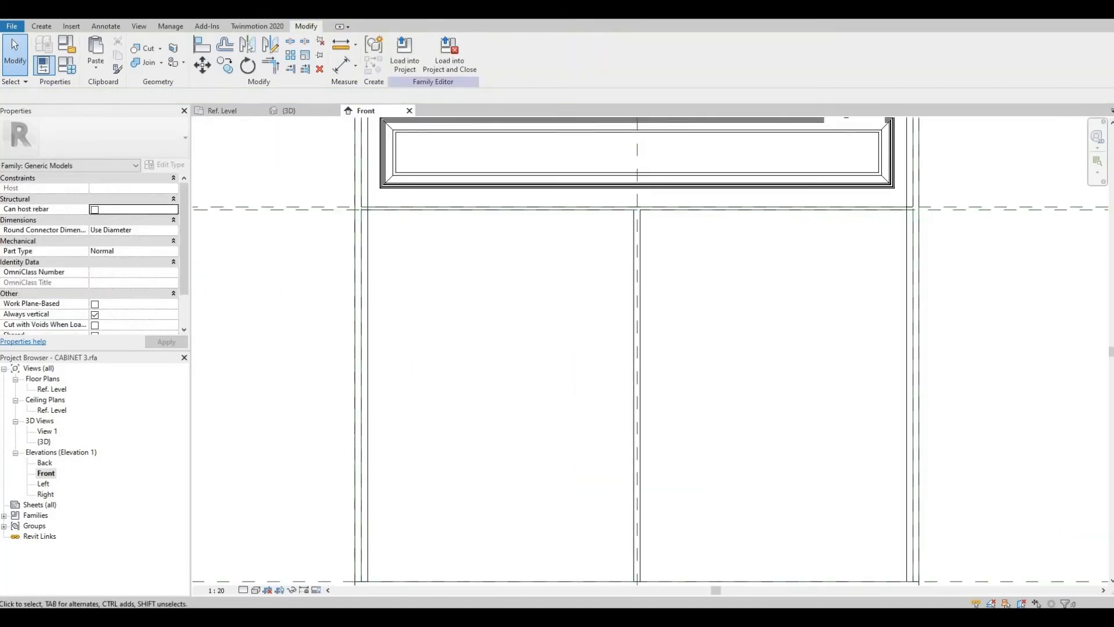
Step: Start a void sweep for the left door panel, picking its work plane and beginning the path sketch
left_click(288, 110)
left_click(41, 26)
left_click(225, 56)
left_click(260, 159)
left_click(500, 49)
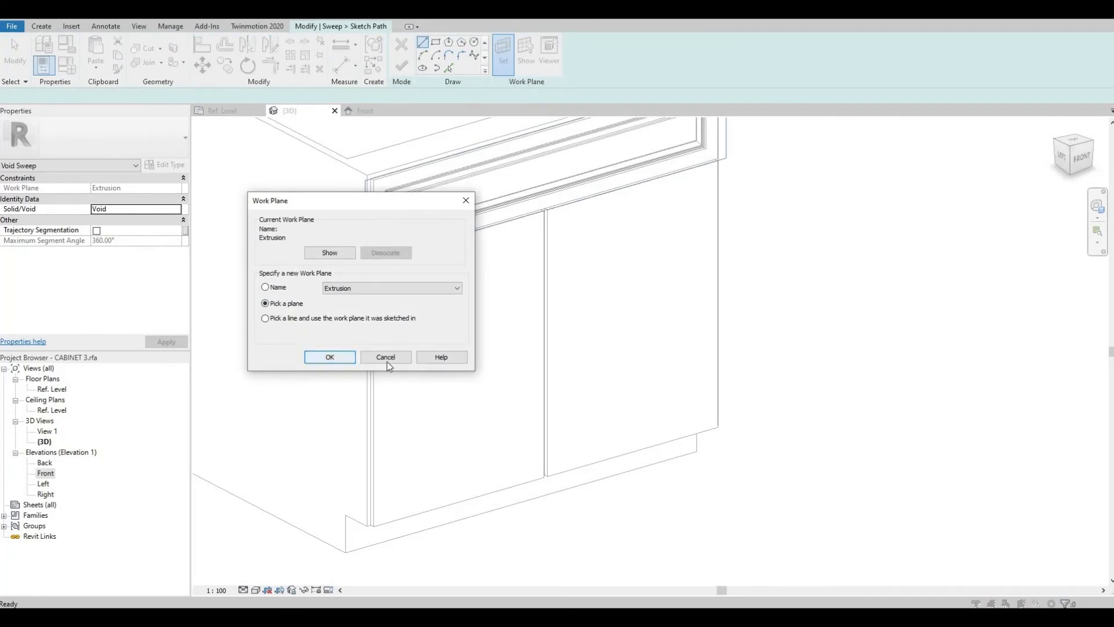
left_click(324, 355)
left_click(527, 55)
double_click(45, 474)
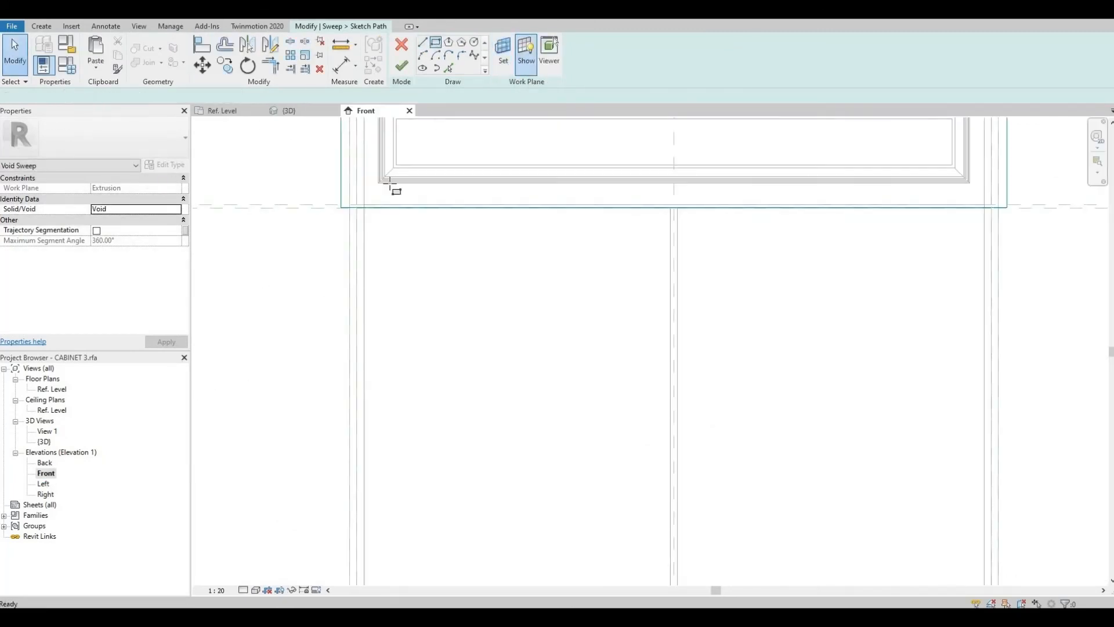
Step: Sketch a rectangular path around the left door panel with a -25 mm offset, replacing a misplaced rectangle, and finish the path
scroll(361, 229, "up", 3)
left_click(365, 261)
scroll(371, 273, "down", 3)
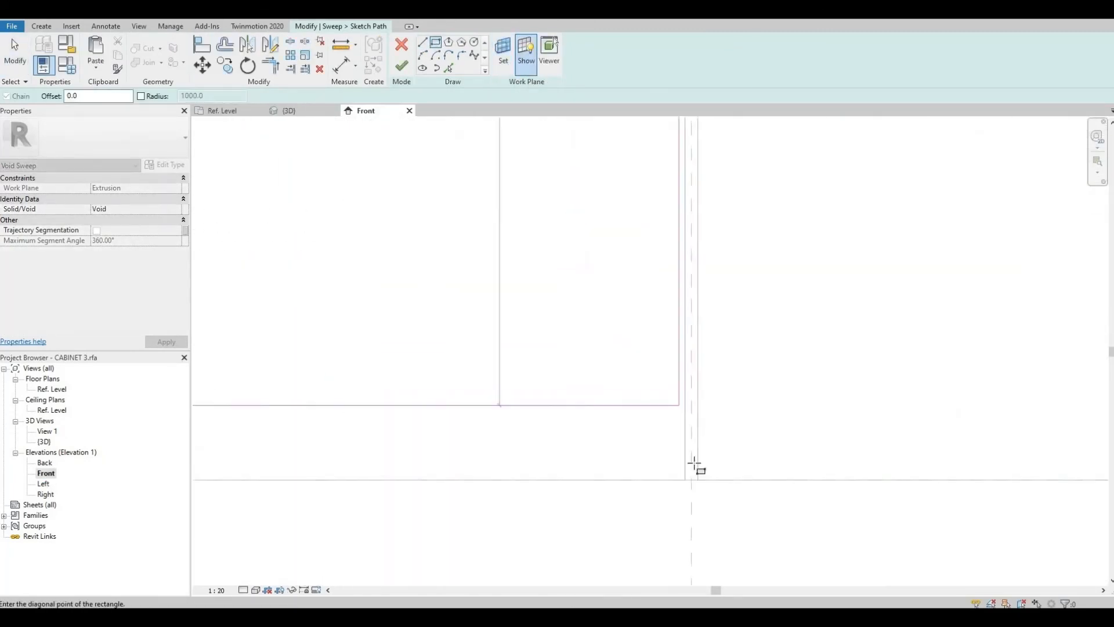
left_click(684, 477)
left_click(563, 457)
key("Delete")
left_click(436, 43)
double_click(78, 97)
type("-25")
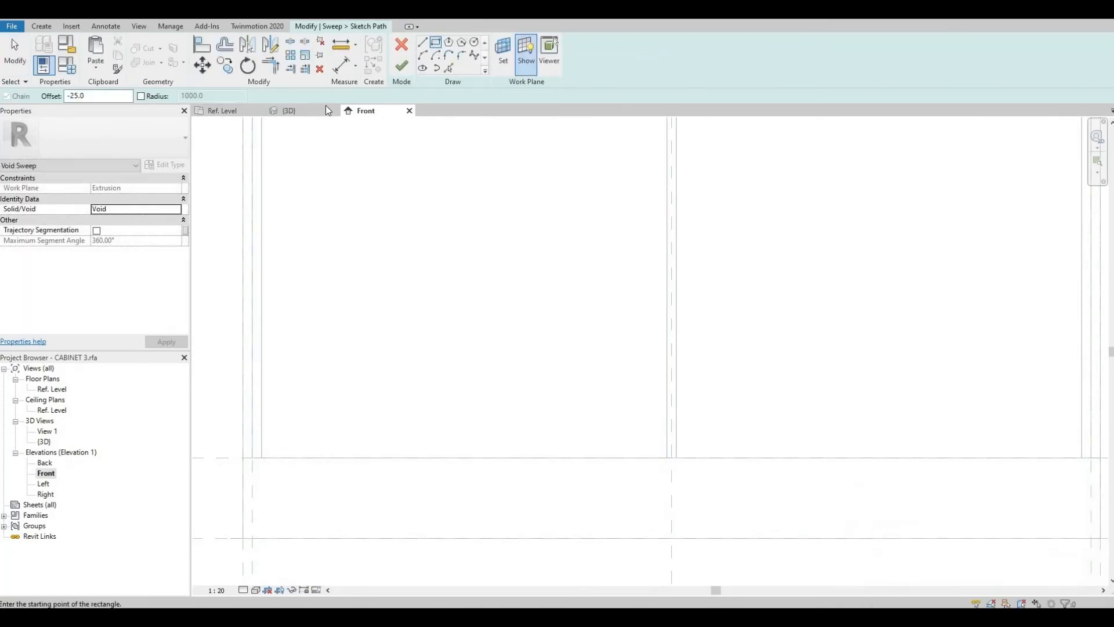
scroll(365, 234, "up", 3)
left_click(366, 234)
scroll(522, 301, "down", 4)
scroll(656, 374, "up", 4)
left_click(660, 379)
scroll(660, 379, "down", 4)
left_click(402, 66)
Step: Complete the void sweep for the left door panel
left_click(477, 53)
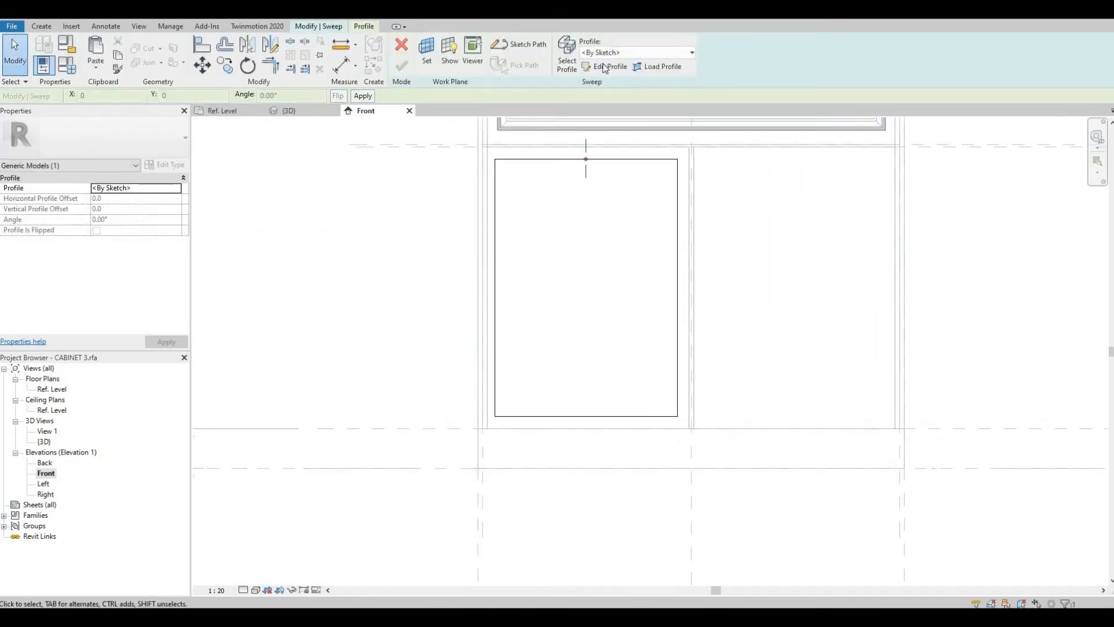
left_click(402, 66)
left_click(603, 198)
mouse_move(603, 198)
middle_mouse_down()
mouse_move(432, 301)
mouse_move(352, 236)
middle_mouse_up()
Step: Start a void sweep for the right door panel, accept its work plane, and sketch a rectangular path with a -30 mm offset
left_click(41, 26)
left_click(237, 57)
left_click(252, 158)
left_click(520, 44)
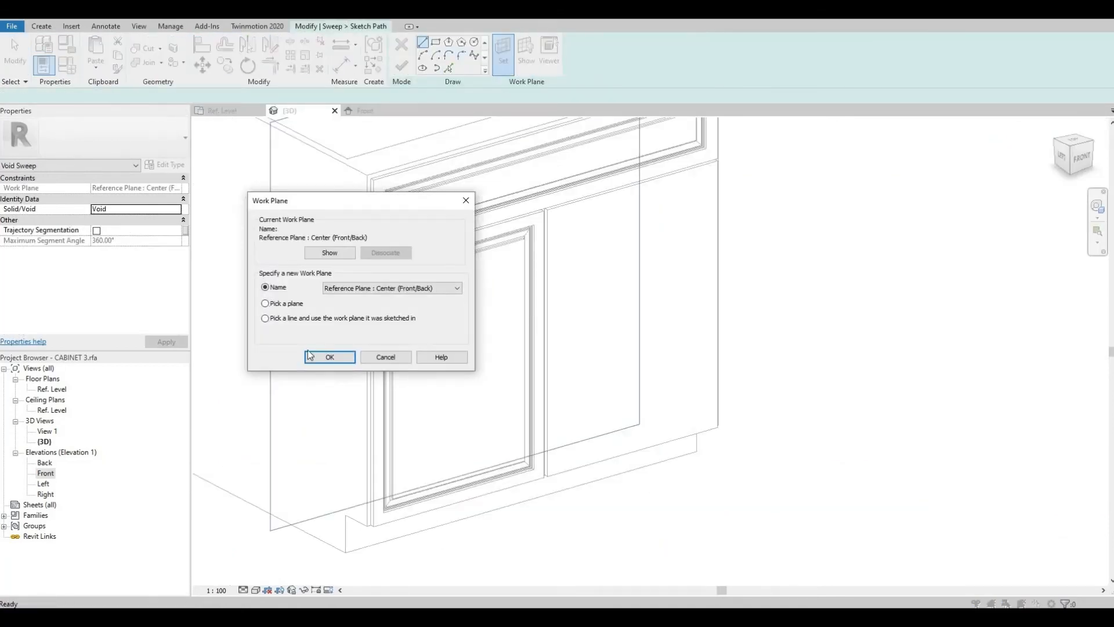
key("Return")
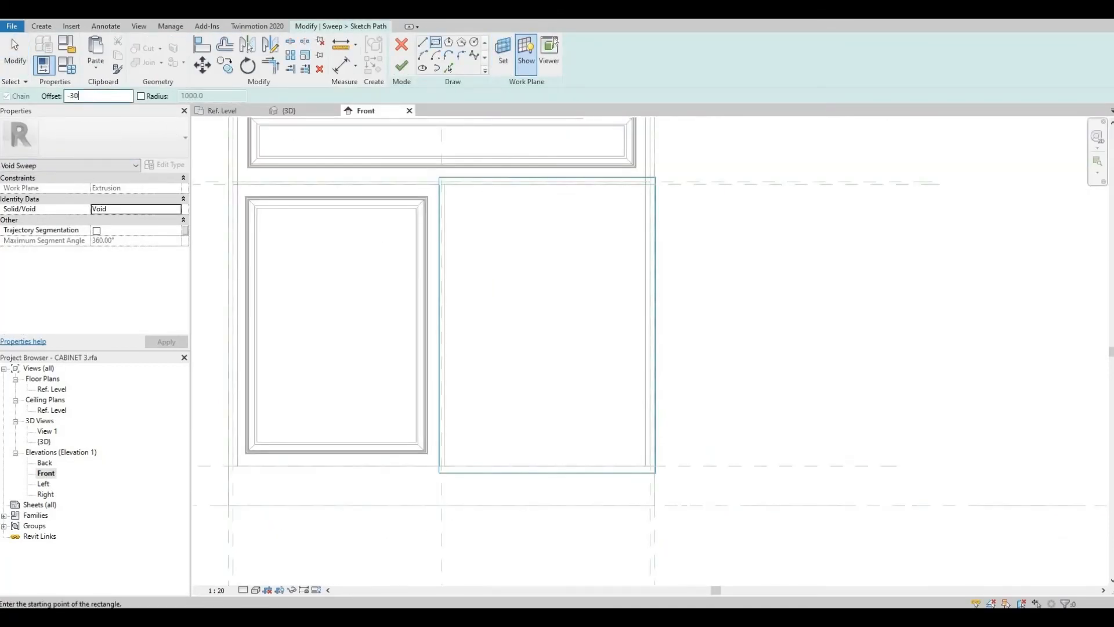
scroll(455, 189, "up", 3)
left_click(424, 168)
middle_click_drag(625, 435, 592, 139)
scroll(827, 441, "up", 2)
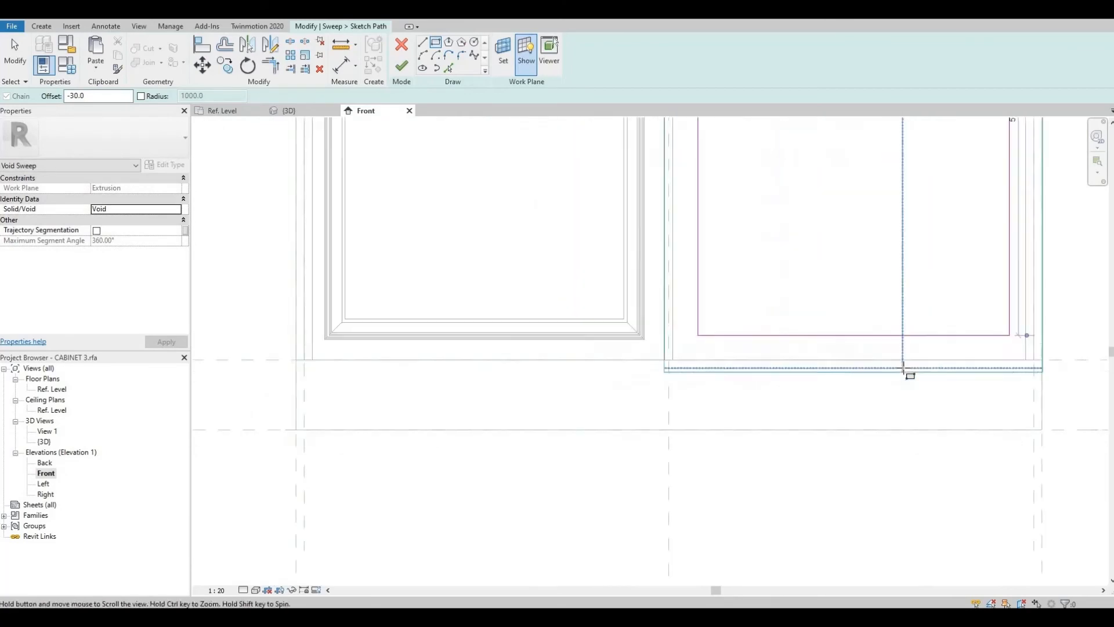
Step: Assign the Profile family at -90° angle with a -25 horizontal offset and finish the right door's void sweep
left_click(637, 52)
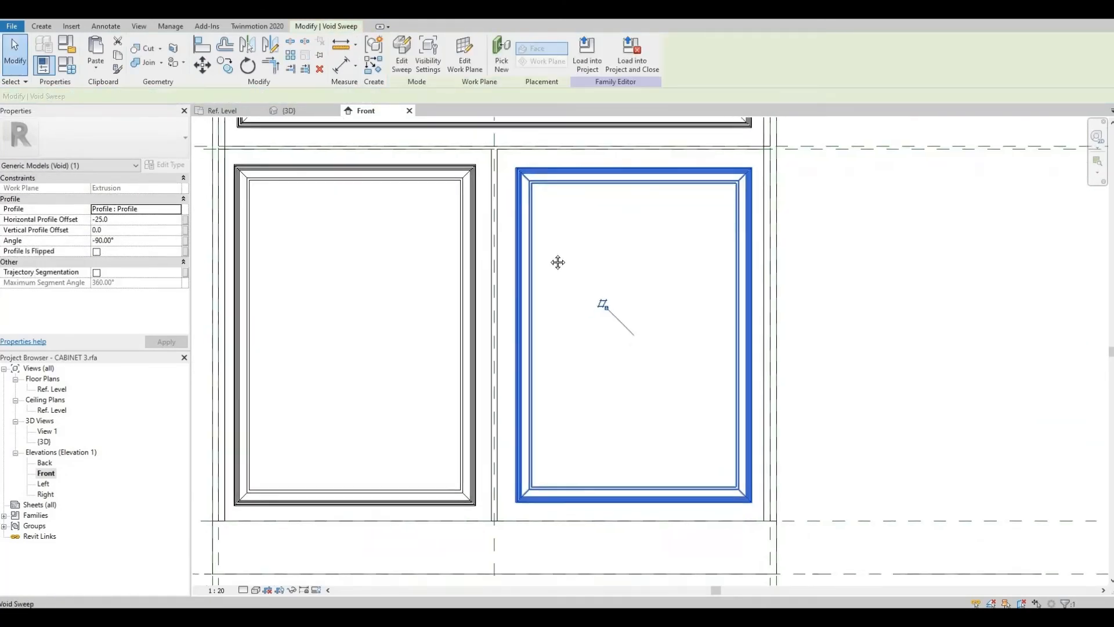
scroll(784, 390, "up", 3)
scroll(781, 241, "down", 3)
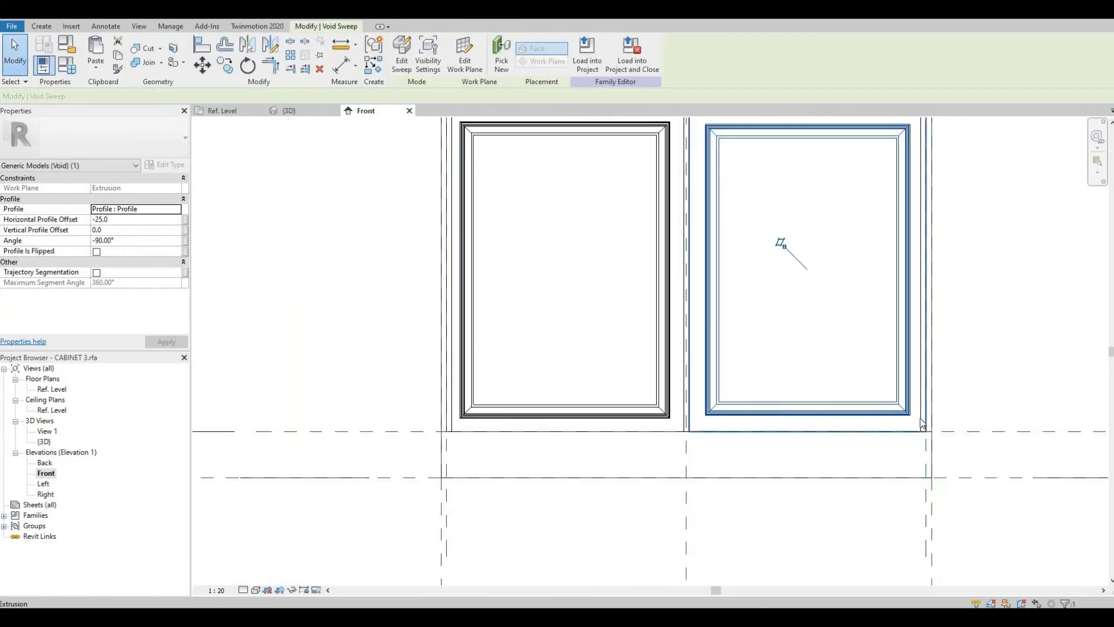
scroll(781, 241, "up", 3)
key("Escape")
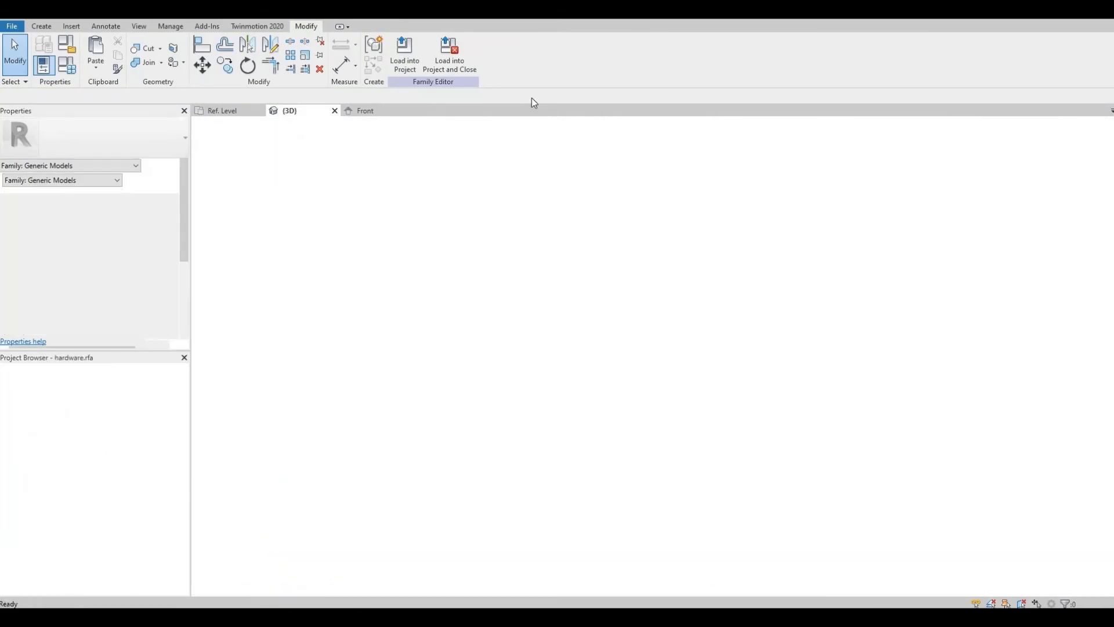
Step: Place two hardware knobs on the door fronts on either side of the central division near their top edges
double_click(46, 473)
scroll(591, 250, "up", 5)
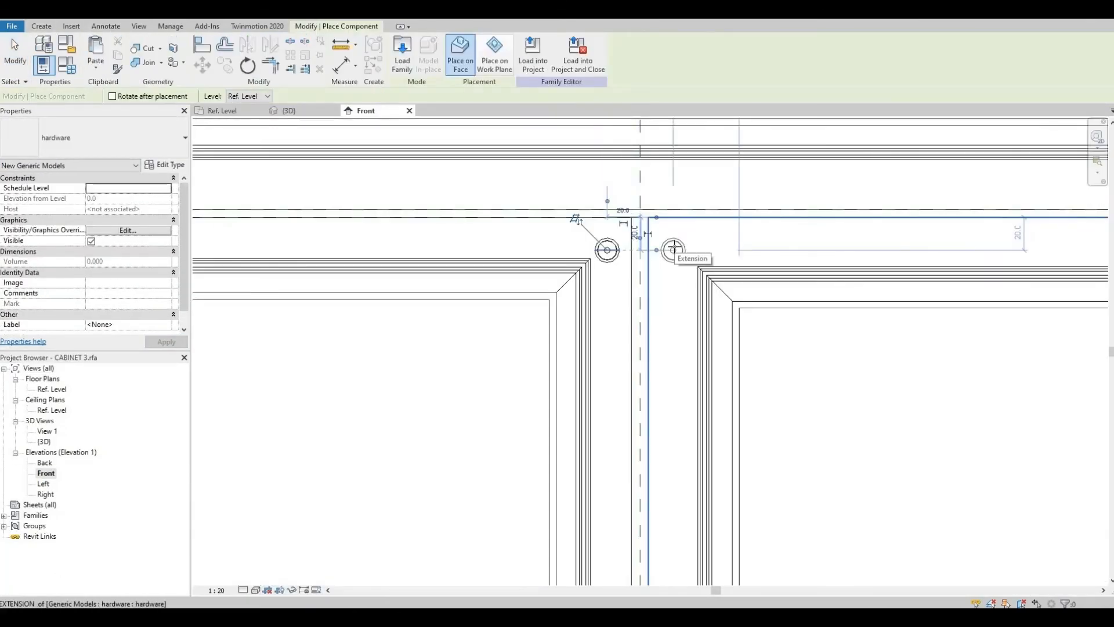
left_click(674, 249)
scroll(675, 193, "down", 2)
middle_click_drag(675, 194, 650, 419)
scroll(650, 419, "up", 1)
left_click(623, 312)
key("Escape")
key("Escape")
scroll(668, 325, "down", 3)
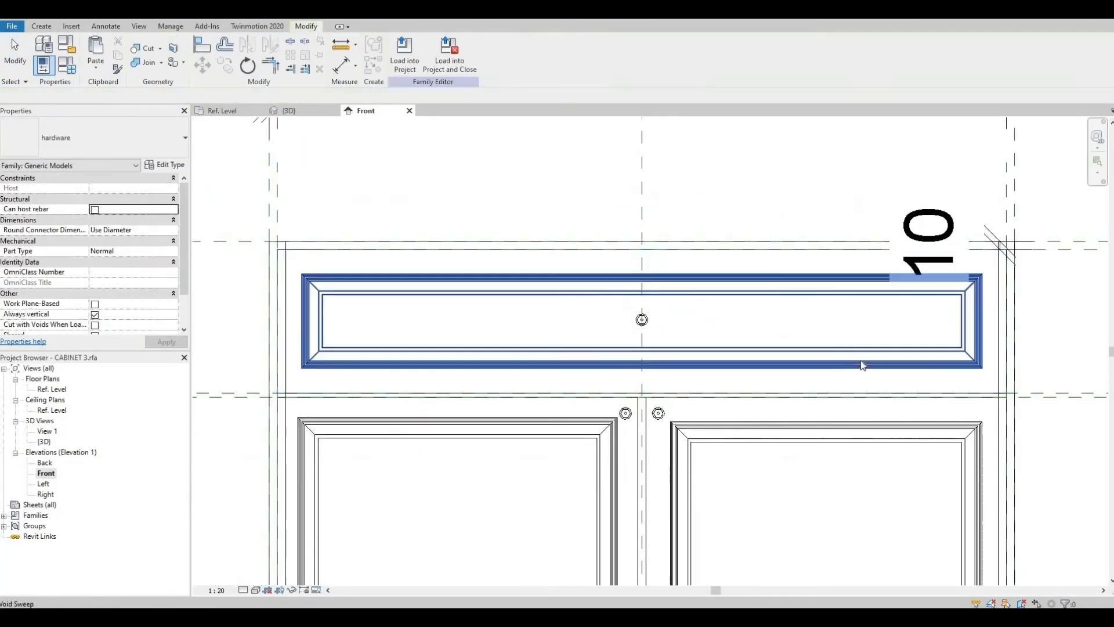
Step: In the new cabinet family, set the Width parameter to 600 in Family Types and confirm
left_click(289, 111)
scroll(600, 311, "down", 2)
middle_click_drag(599, 311, 603, 354, "shift")
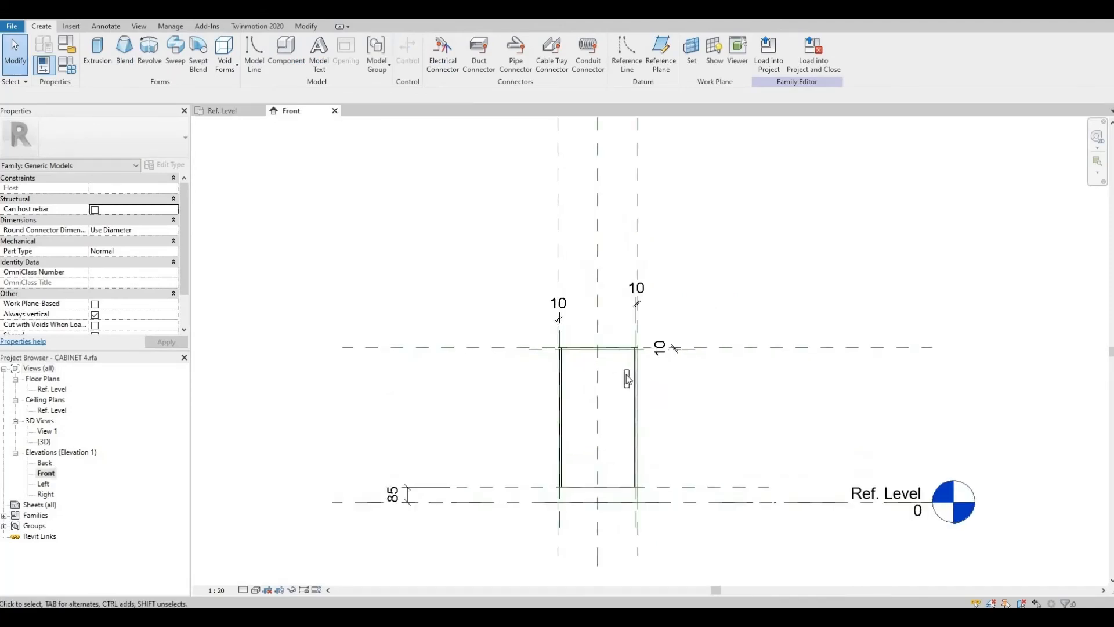
left_click(237, 347)
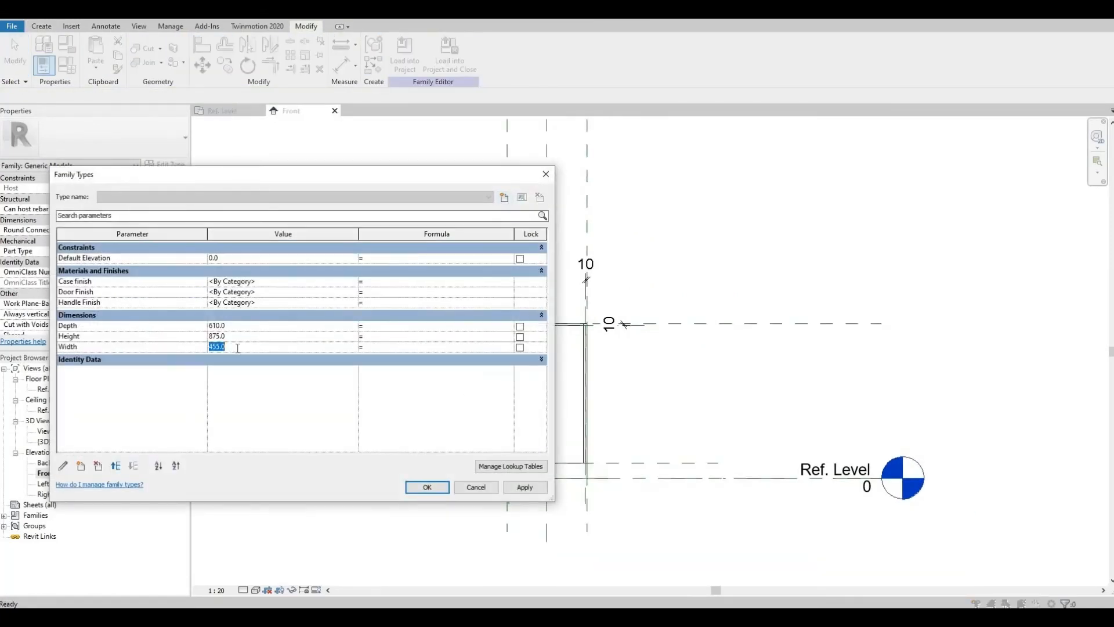
type("60")
key("Return")
scroll(416, 418, "up", 2)
left_click(460, 341)
key("Escape")
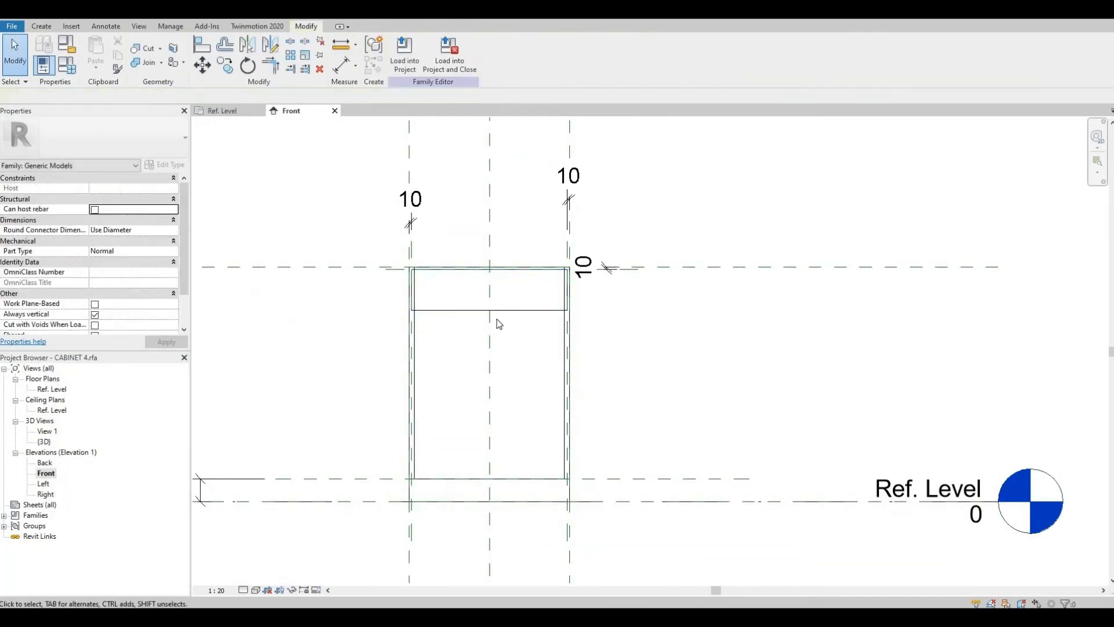
Step: Copy the top drawer front extrusion down the cabinet to create more drawer fronts
left_click(498, 314)
left_click(346, 339)
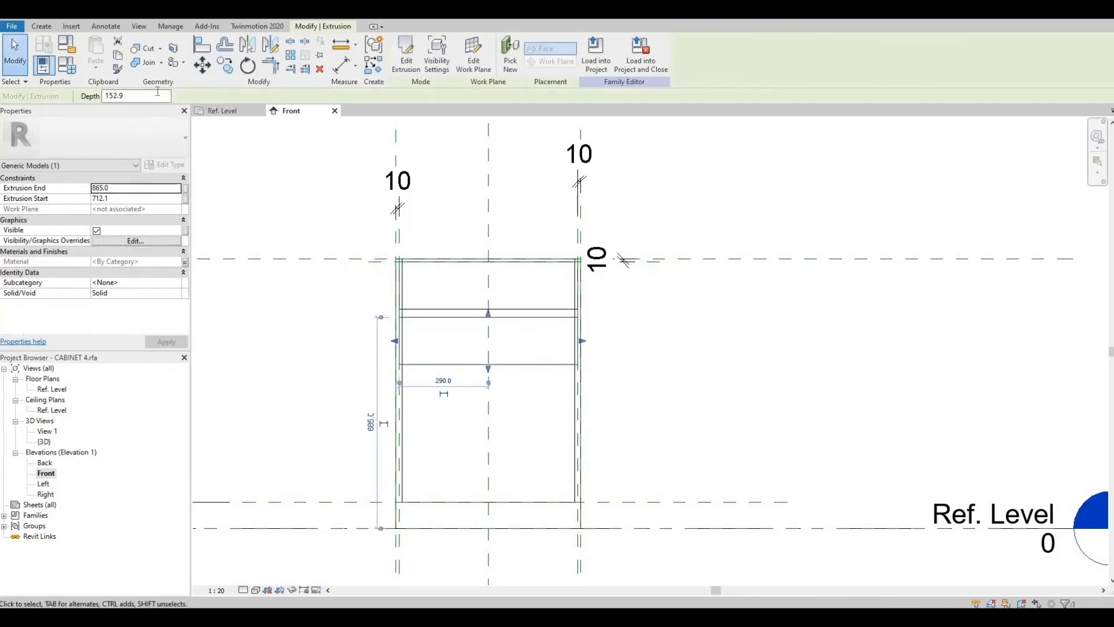
key("c")
key("o")
key("Escape")
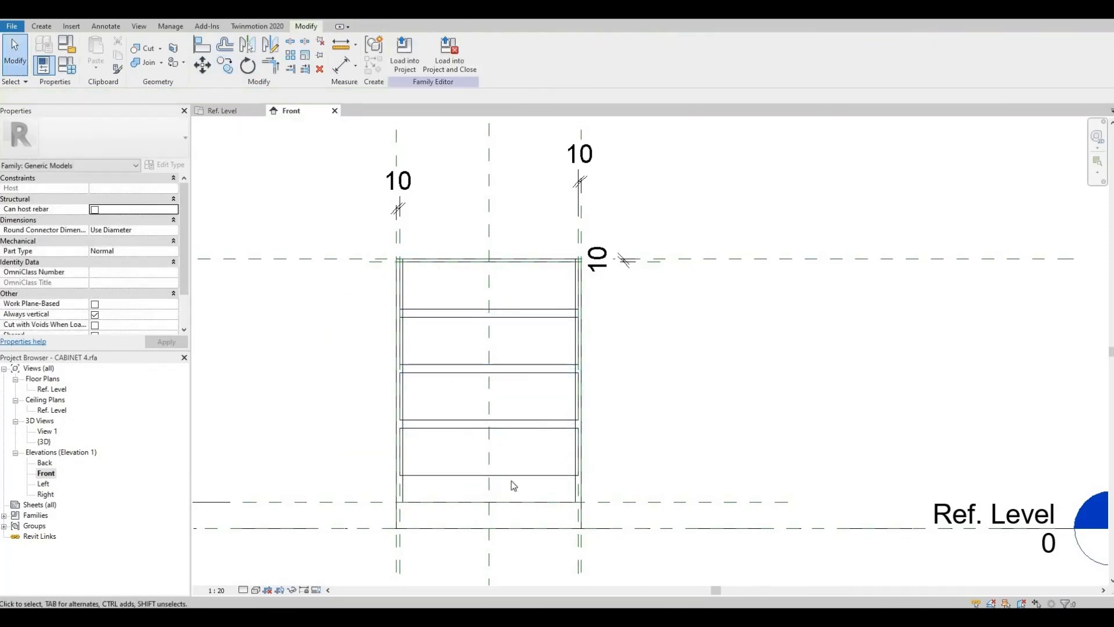
Step: Adjust the copied drawer fronts' edges and nudge them into position
scroll(511, 480, "up", 1)
left_click(510, 474)
left_click_drag(480, 478, 482, 507)
key("Escape")
middle_click_drag(497, 307, 497, 358)
left_click(502, 315)
key("Up")
key("Escape")
scroll(494, 312, "up", 1)
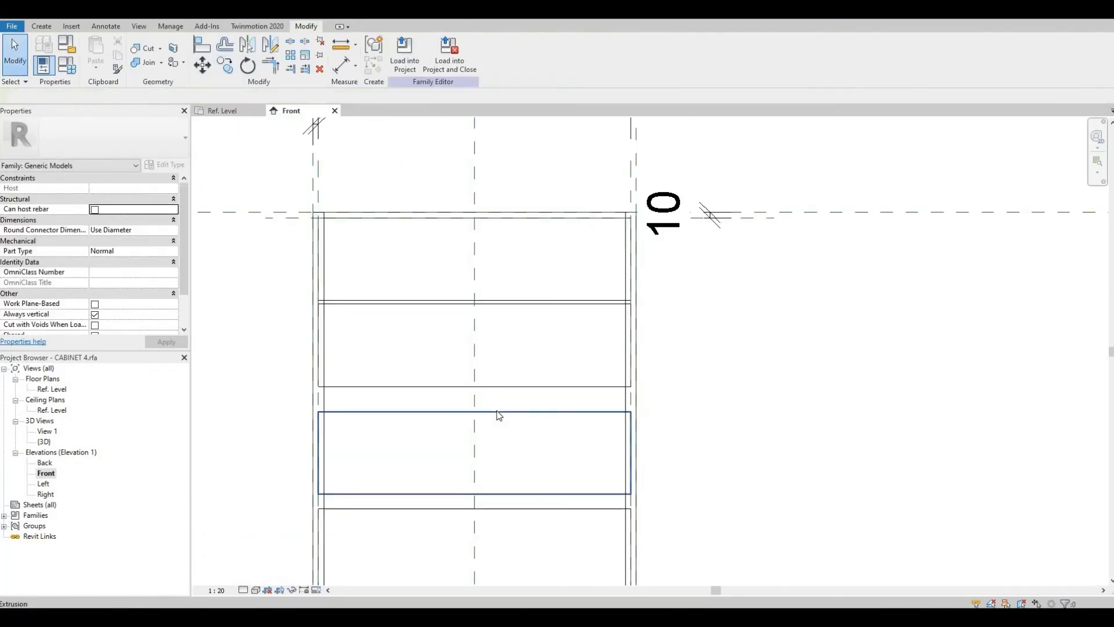
Step: Nudge the third drawer front upward and stretch the bottom drawer front so three equal drawers sit above a taller one
left_click(496, 411)
key("Up")
key("Up")
key("Up")
key("Up")
key("Up")
key("Up")
key("Up")
key("Up")
left_click_drag(474, 506, 475, 475)
key("Escape")
middle_click_drag(509, 426, 525, 347)
scroll(516, 406, "down", 2)
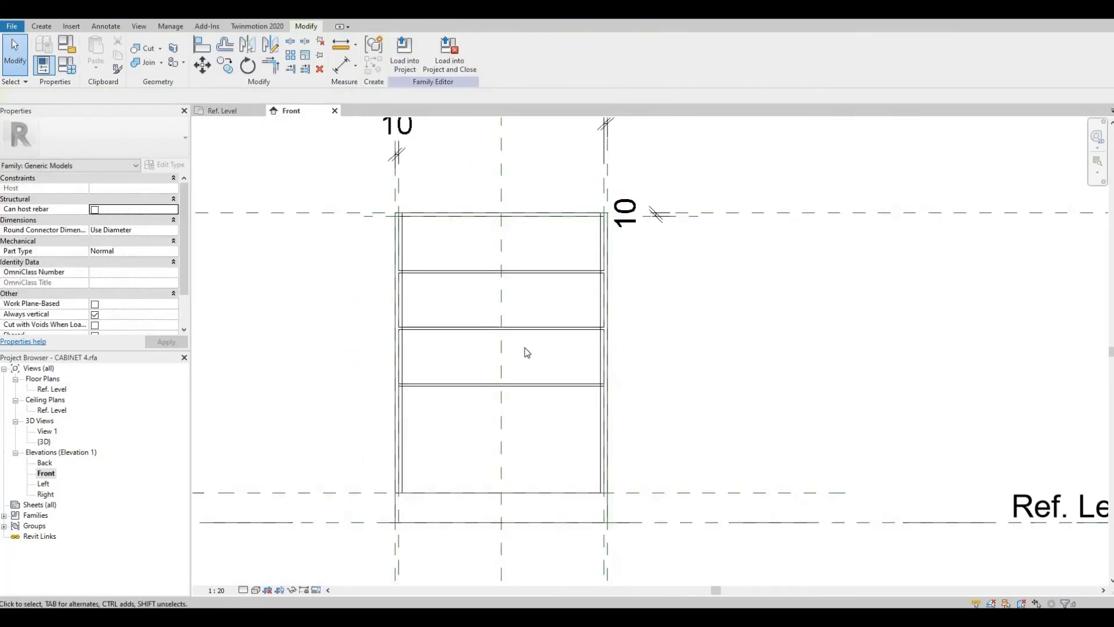
Step: Start a void sweep on the top drawer front and sketch a rectangular path with a -30 mm offset
left_click(232, 11)
middle_click_drag(840, 420, 667, 394, "shift")
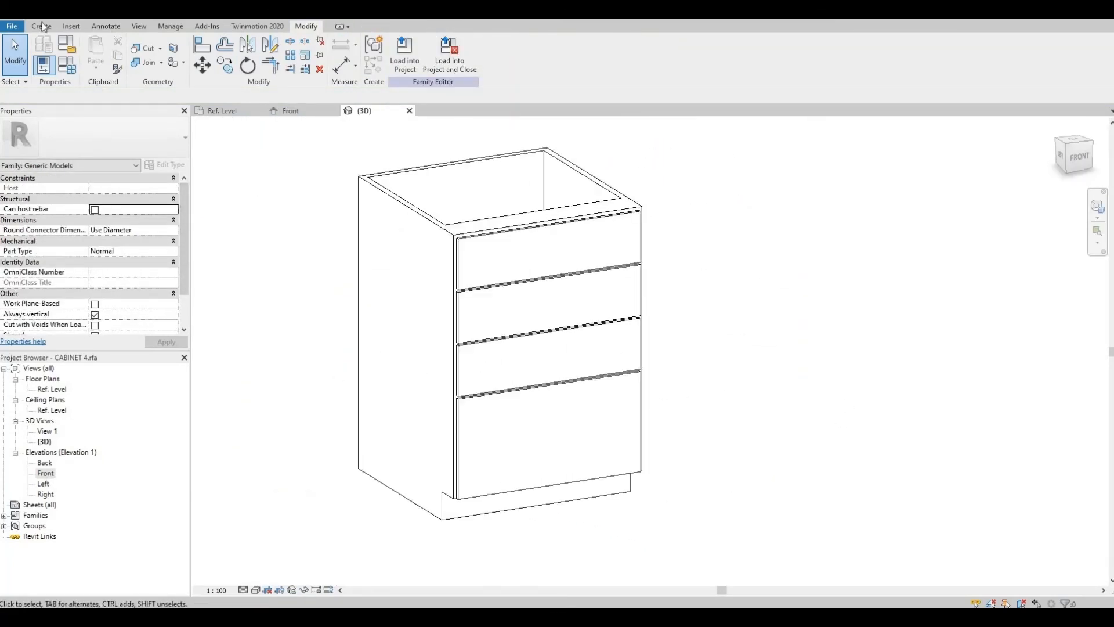
left_click(525, 43)
left_click(460, 248)
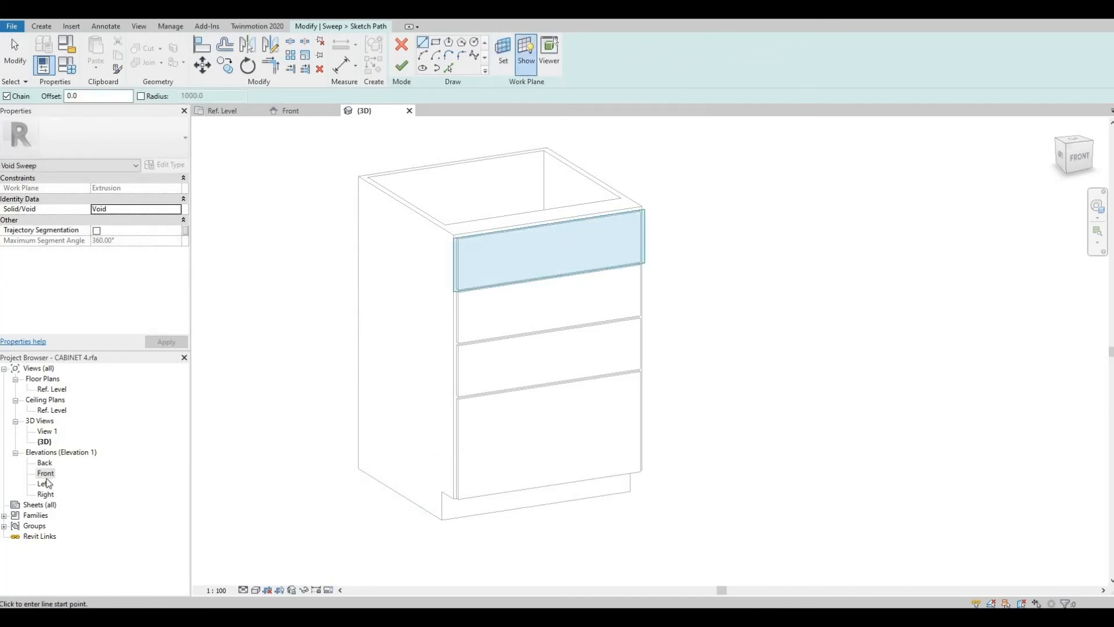
scroll(651, 290, "up", 3)
left_click(270, 201)
left_click(919, 318)
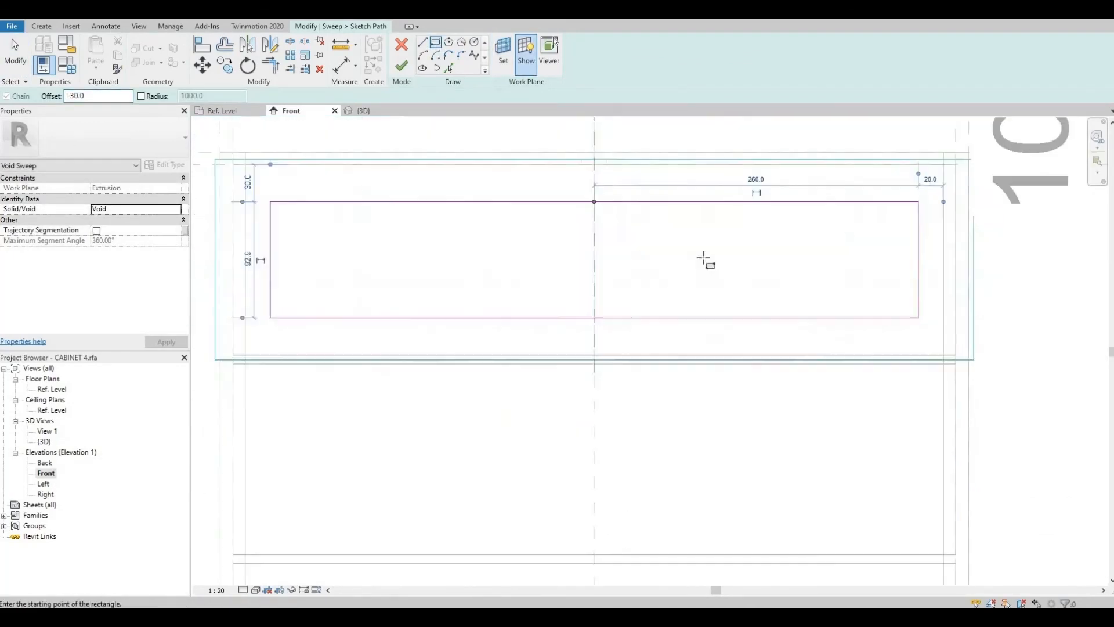
left_click(401, 66)
Step: Assign the Profile family to the top drawer's sweep with -90° angle and -25 horizontal offset, then finish it
left_click(608, 66)
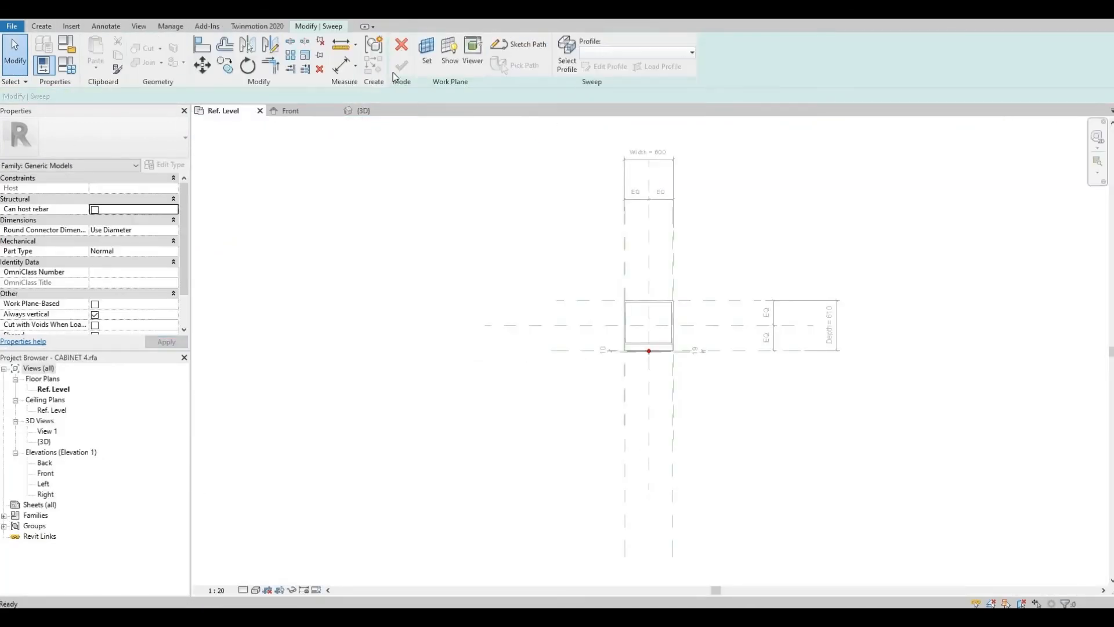
middle_click_drag(624, 129, 566, 95)
left_click(567, 56)
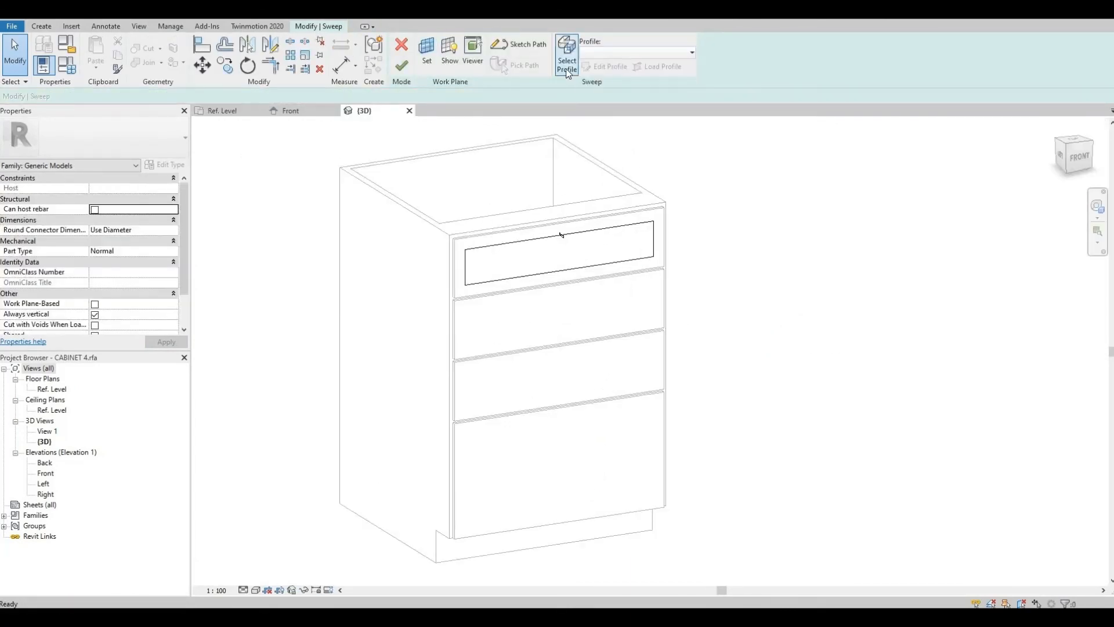
left_click(567, 67)
left_click(603, 53)
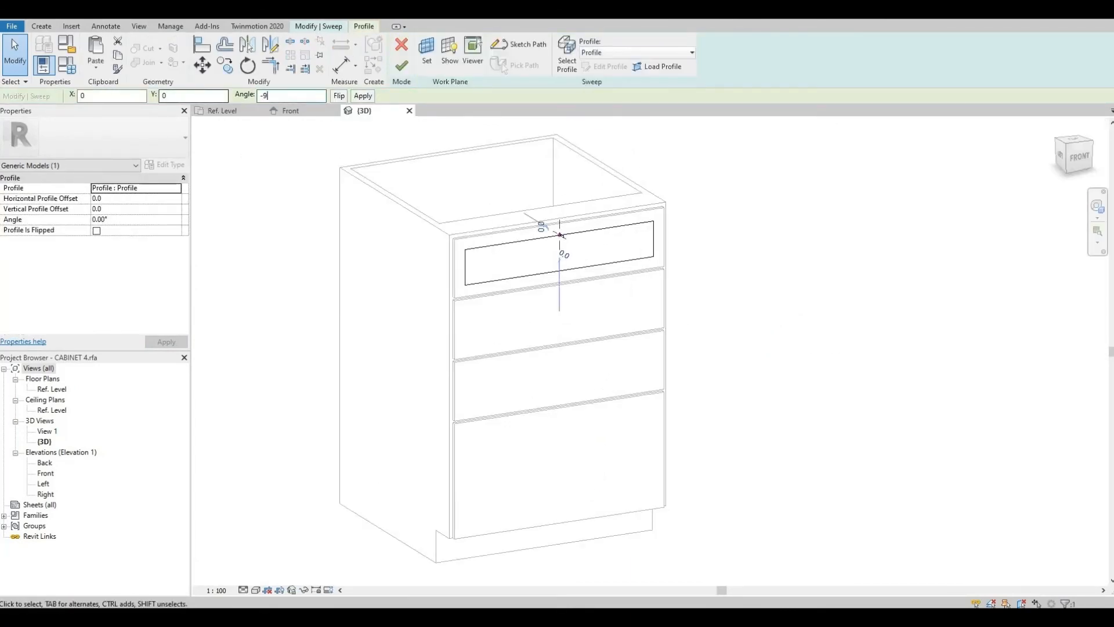
type("-25")
key("Return")
scroll(530, 262, "up", 5)
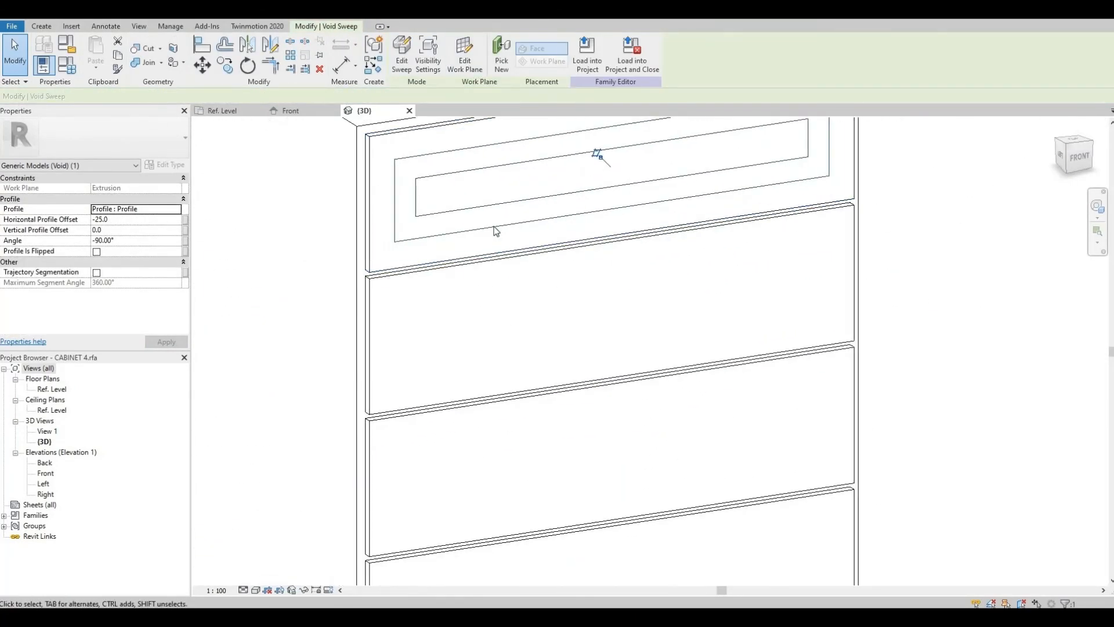
left_click(293, 234)
scroll(904, 171, "down", 1)
left_click(473, 178)
left_click(502, 54)
key("Escape")
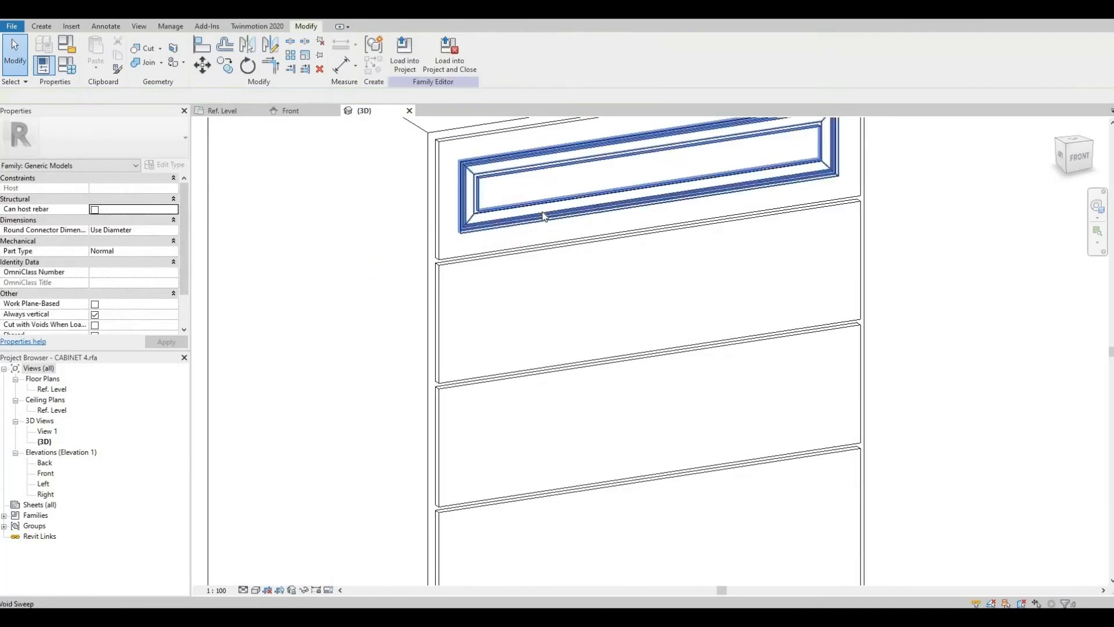
Step: Copy the top drawer's void sweep onto the second and third drawer fronts
left_click(544, 213)
left_click(224, 65)
middle_click_drag(345, 297, 335, 340)
double_click(45, 473)
middle_click_drag(428, 249, 577, 229)
left_click(225, 65)
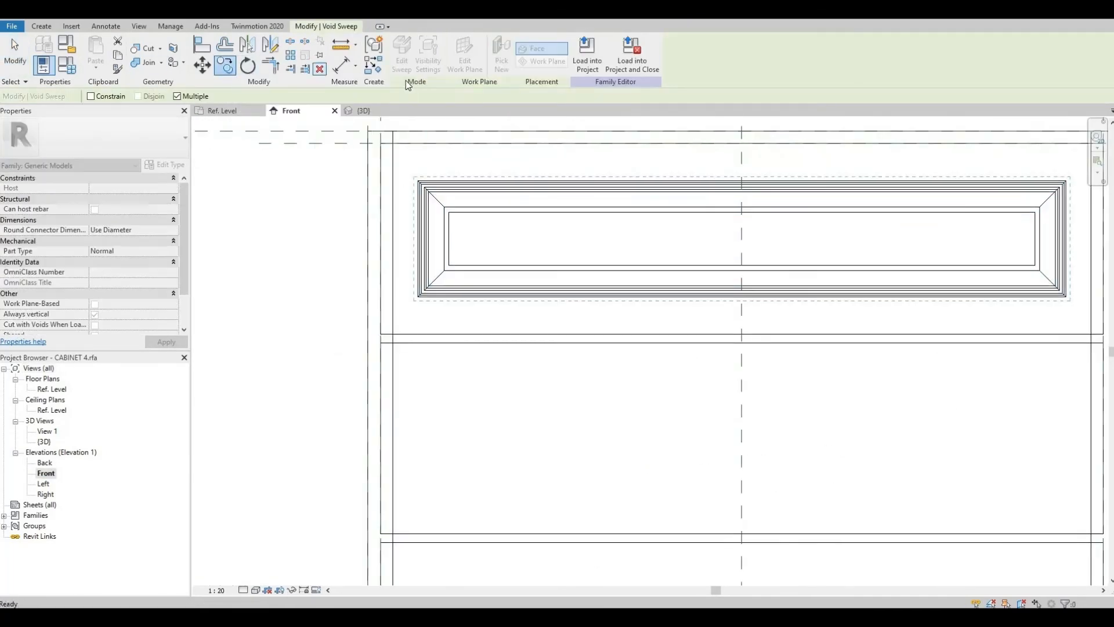
middle_click_drag(383, 339, 380, 207)
left_click(366, 324)
scroll(367, 322, "down", 4)
left_click(379, 292)
key("Escape")
key("Escape")
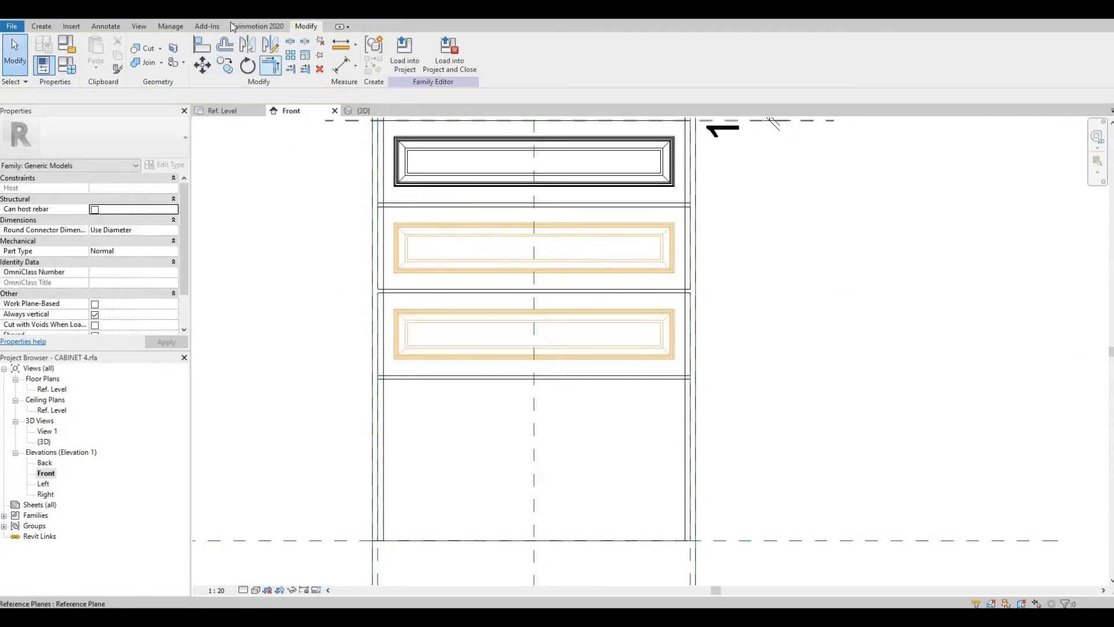
Step: Cut the third drawer front with its copied void sweep
left_click(231, 16)
left_click(471, 343)
key("Escape")
left_click(143, 48)
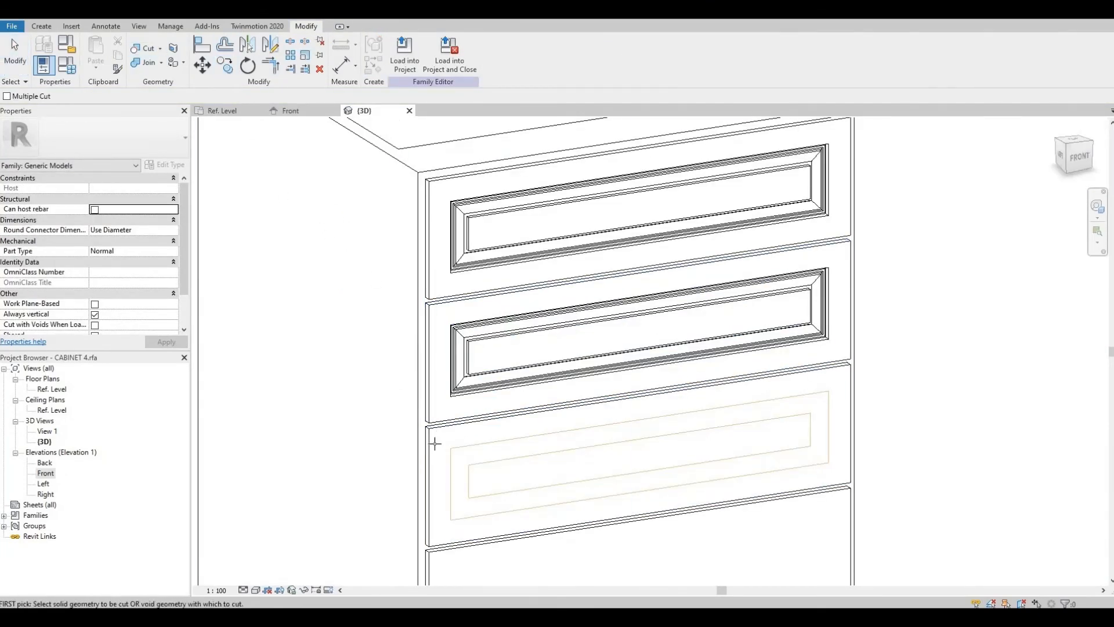
left_click(429, 442)
left_click(470, 468)
key("Escape")
Step: Start a void sweep for the bottom drawer front, picking its face as the work plane
scroll(488, 516, "down", 2)
middle_click_drag(487, 522, 482, 390)
left_click(41, 26)
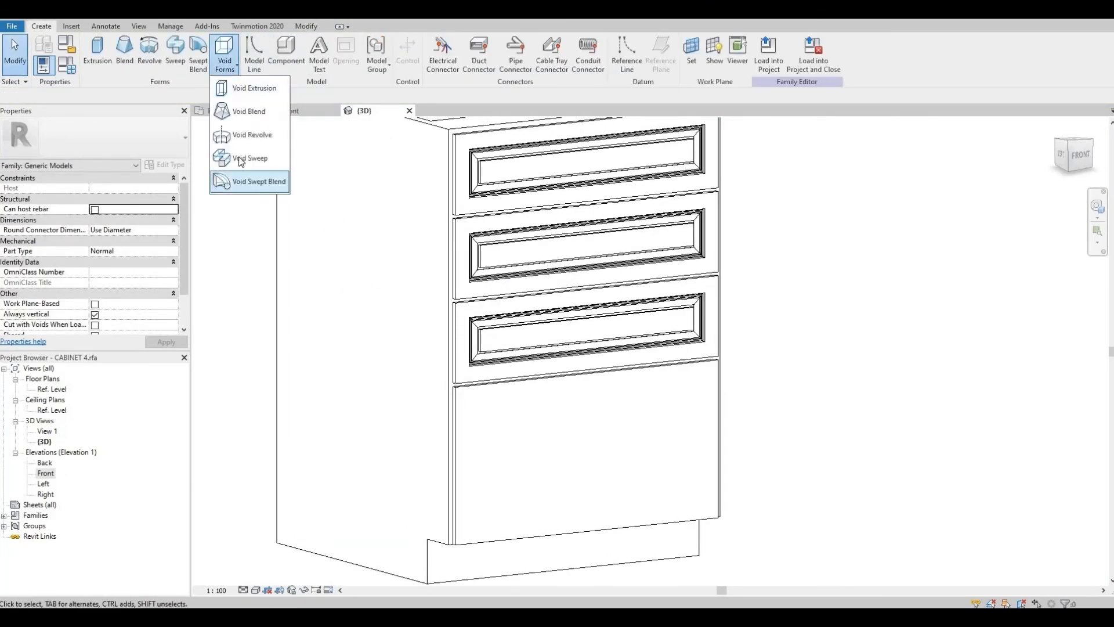
left_click(240, 161)
left_click(520, 45)
left_click(503, 53)
left_click(309, 357)
left_click(493, 382)
left_click(525, 70)
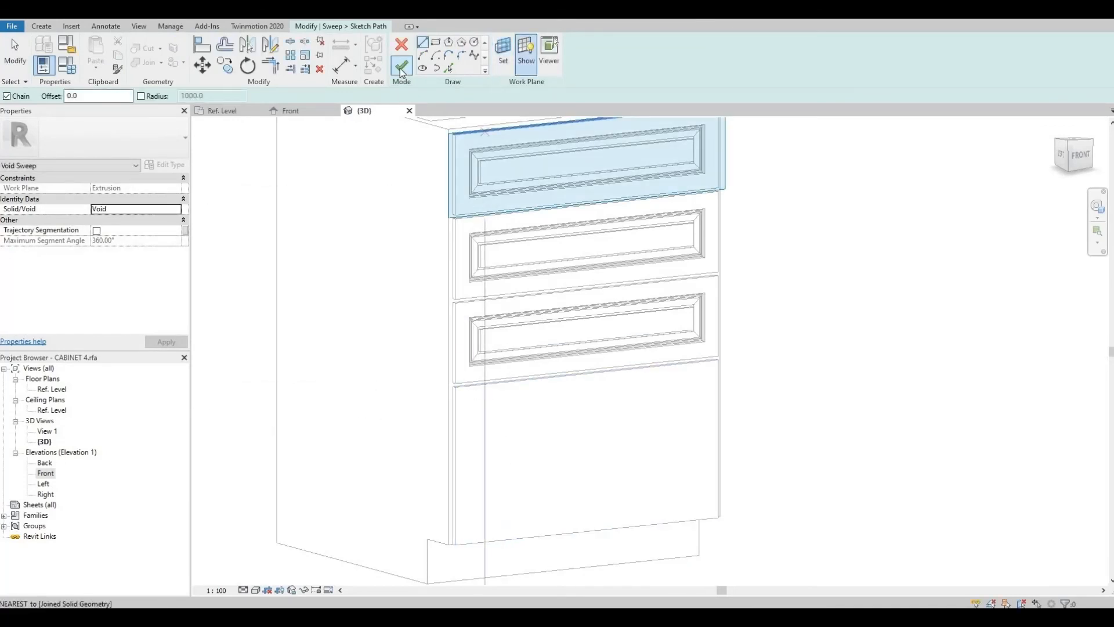
Step: Sketch a rectangular path around the bottom drawer front with a -30 mm offset and finish the path
double_click(46, 473)
type("30")
left_click(378, 379)
scroll(699, 428, "up", 2)
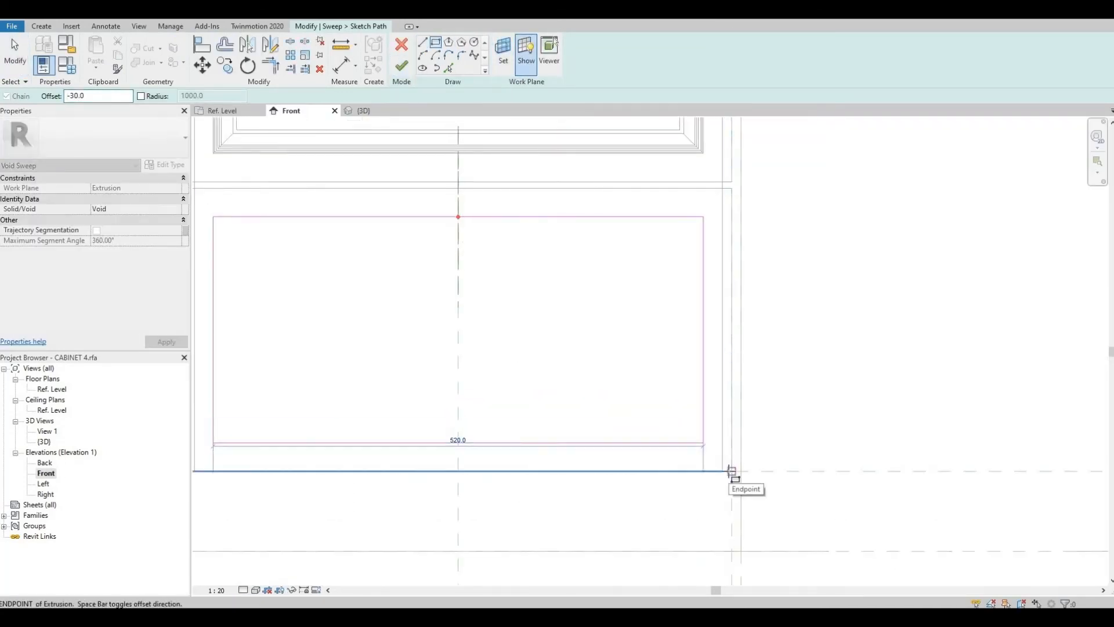
left_click(732, 471)
left_click(402, 66)
Step: Assign the Profile family with -25 horizontal offset and -90° angle and finish the bottom drawer's void sweep
left_click(567, 55)
left_click(692, 53)
left_click(610, 70)
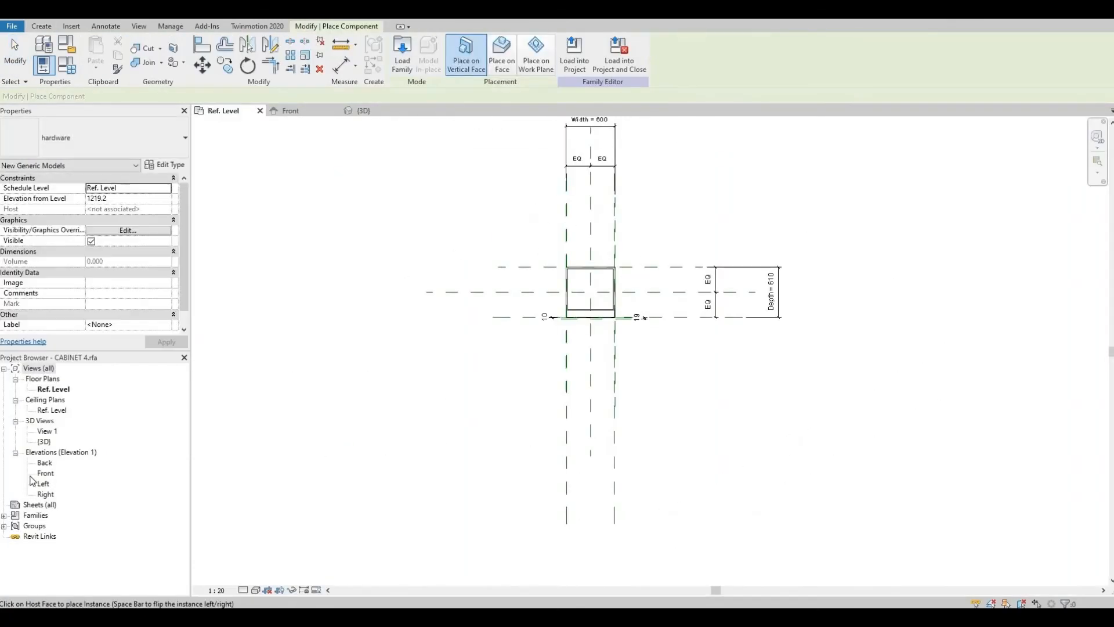
double_click(41, 473)
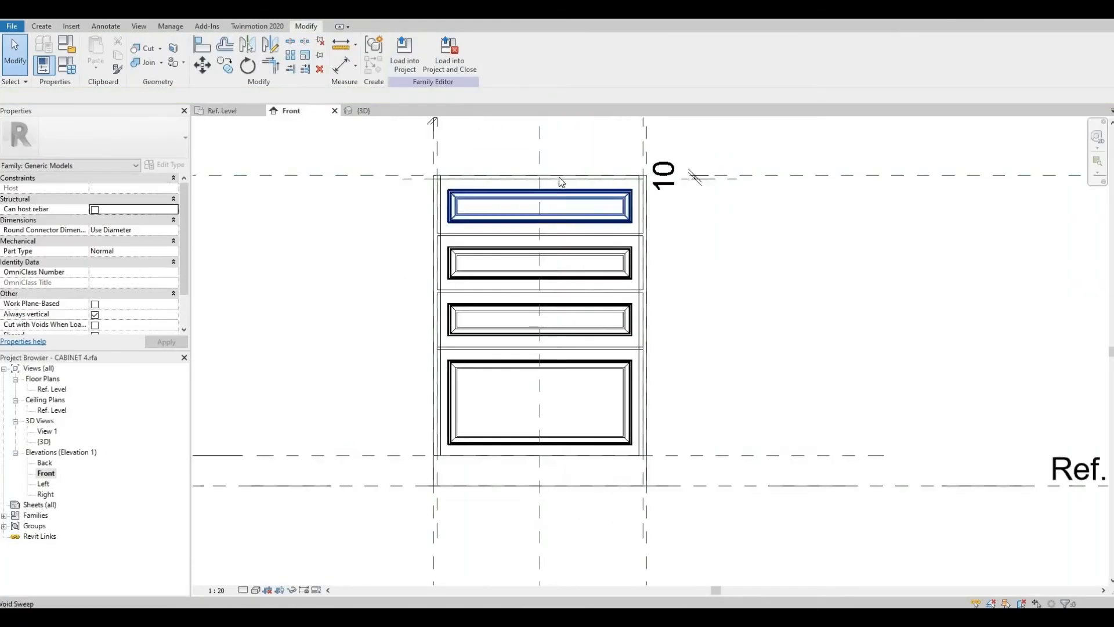
scroll(526, 223, "up", 3)
scroll(526, 223, "up", 2)
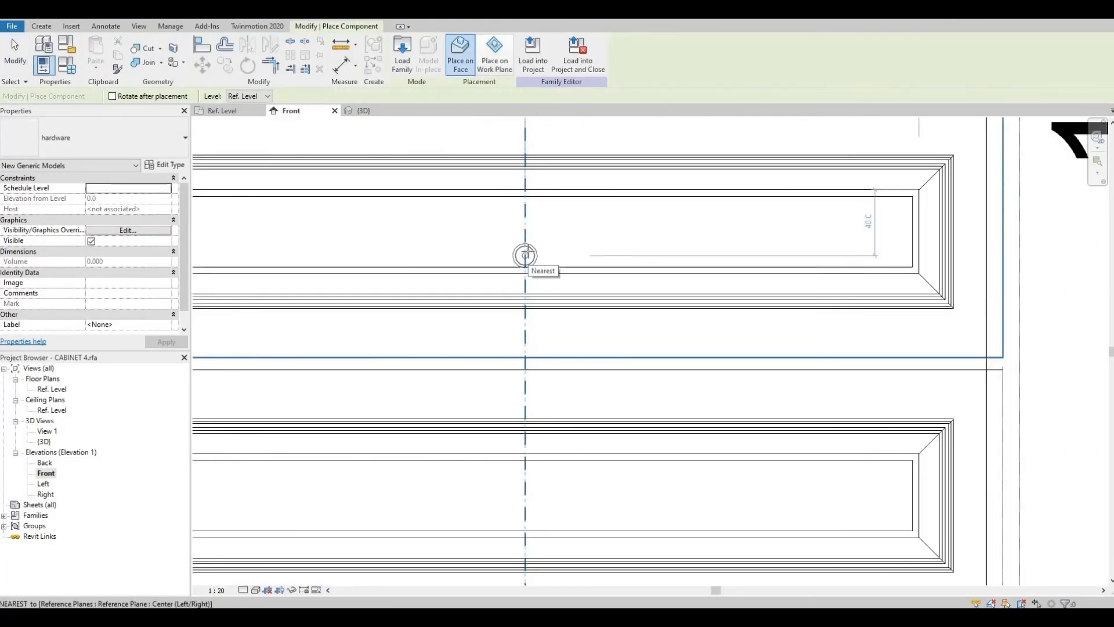
Step: Place a knob on the bottom drawer front's centre line and exit the placement
scroll(555, 355, "down", 5)
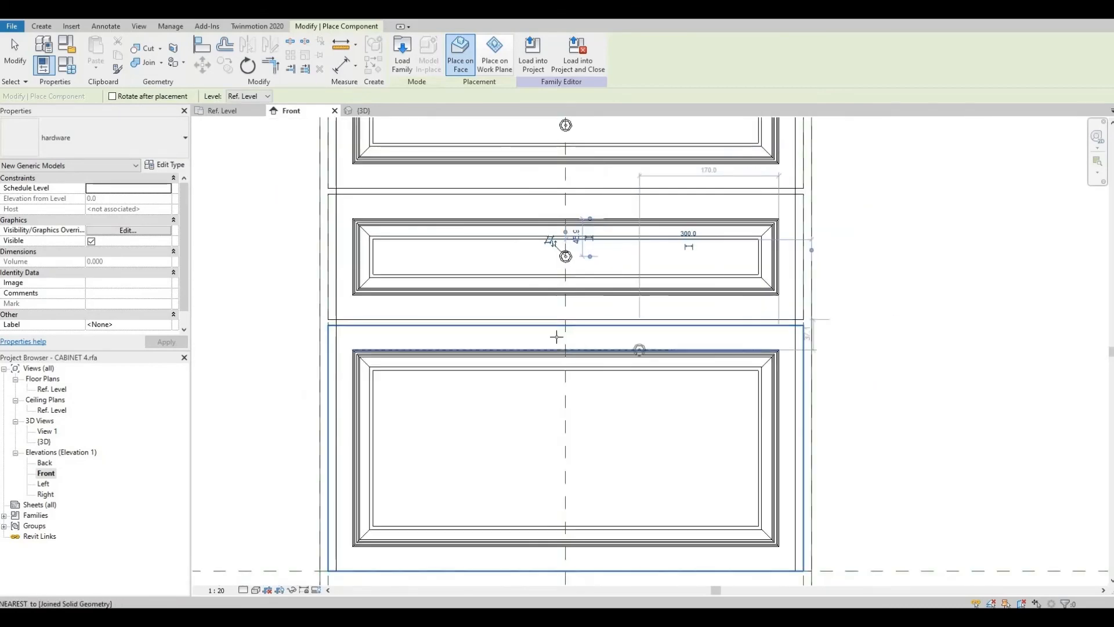
left_click(566, 340)
key("Escape")
key("Escape")
scroll(797, 401, "down", 2)
middle_click_drag(876, 383, 856, 407)
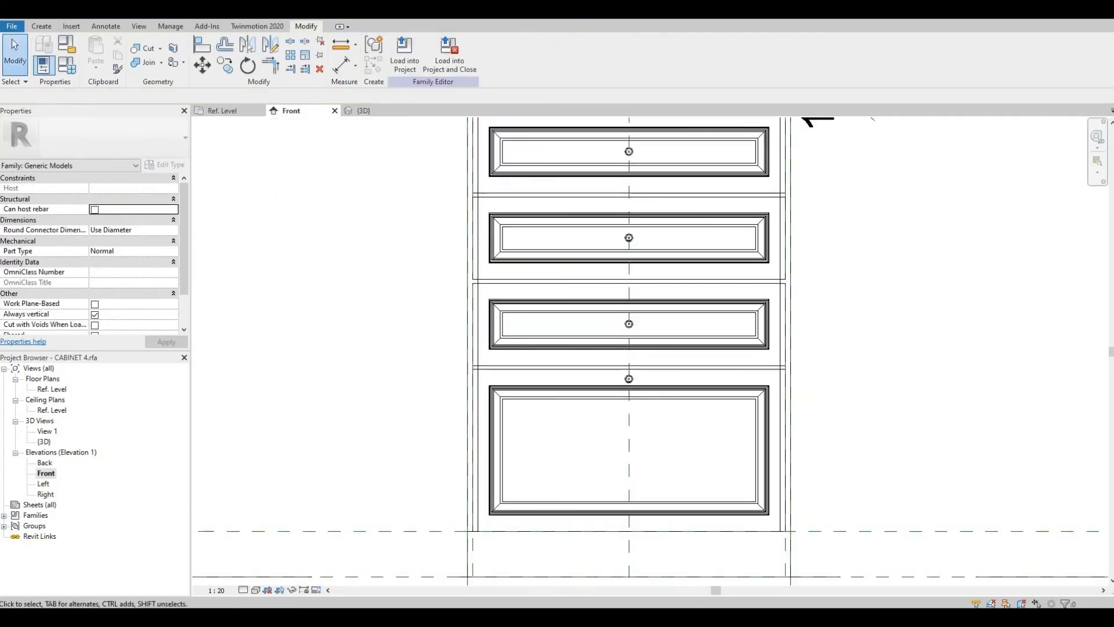
Step: Inspect the knobs placed on the drawer fronts in the 3D view
left_click(364, 110)
mouse_move(676, 444)
middle_mouse_down("shift")
mouse_move(642, 447)
mouse_move(656, 436)
middle_mouse_up("shift")
scroll(427, 389, "up", 2)
left_click(426, 378)
left_click(426, 316, "ctrl")
left_click(426, 219, "ctrl")
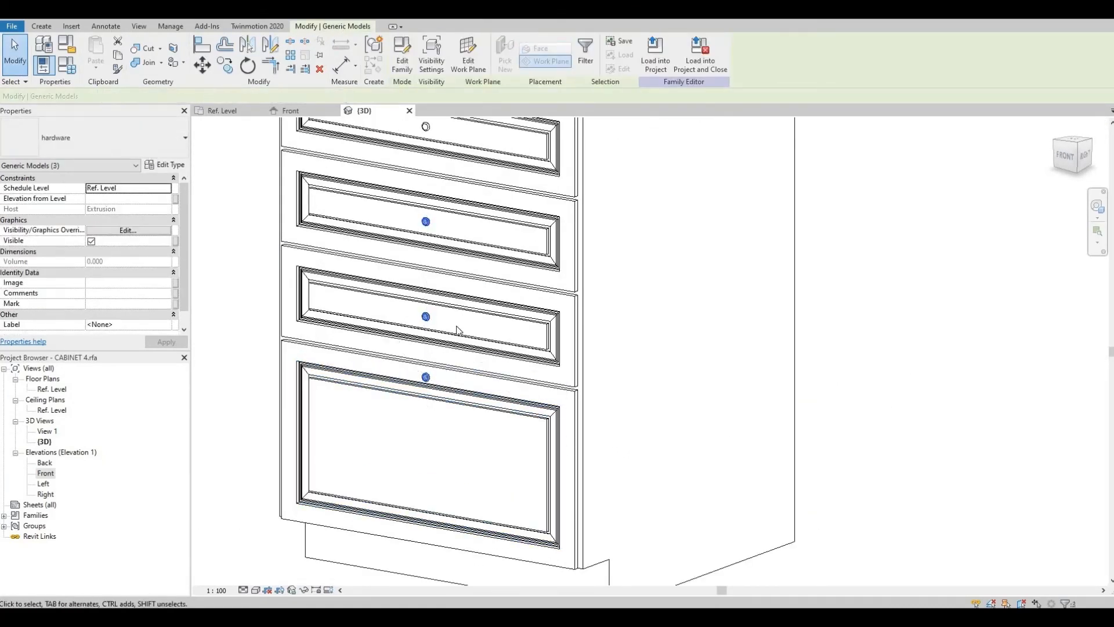
middle_click_drag(457, 329, 473, 440)
left_click(441, 237, "ctrl")
left_click(165, 164)
left_click(592, 234)
left_click(449, 472)
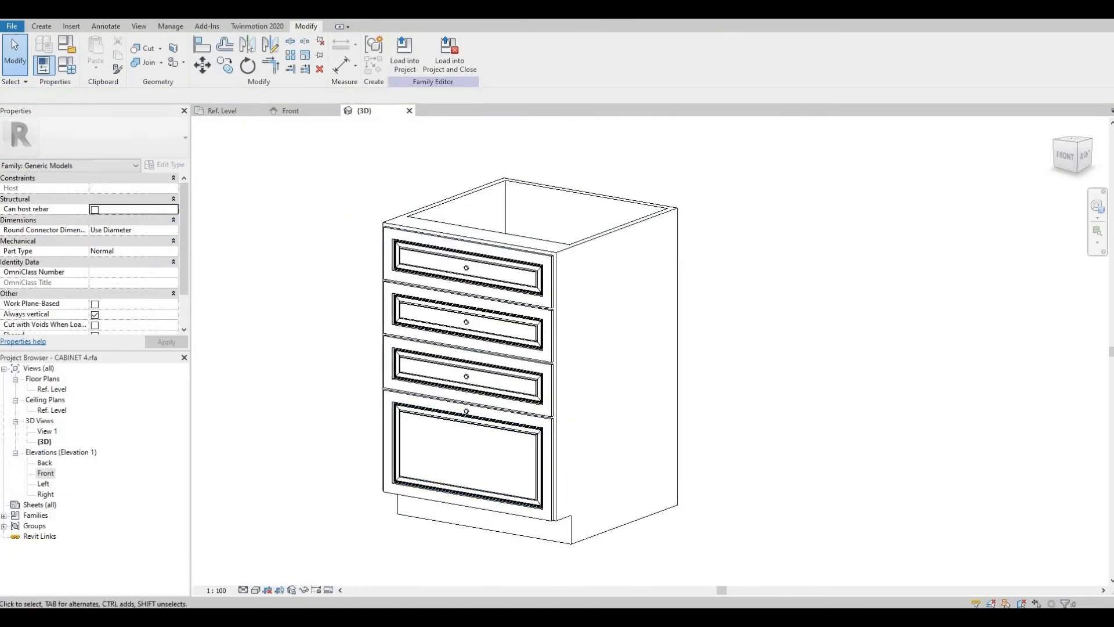
Step: In the single-door cabinet family, start a void sweep on the door face and finish a rectangular path offset -30 mm
left_click(260, 111)
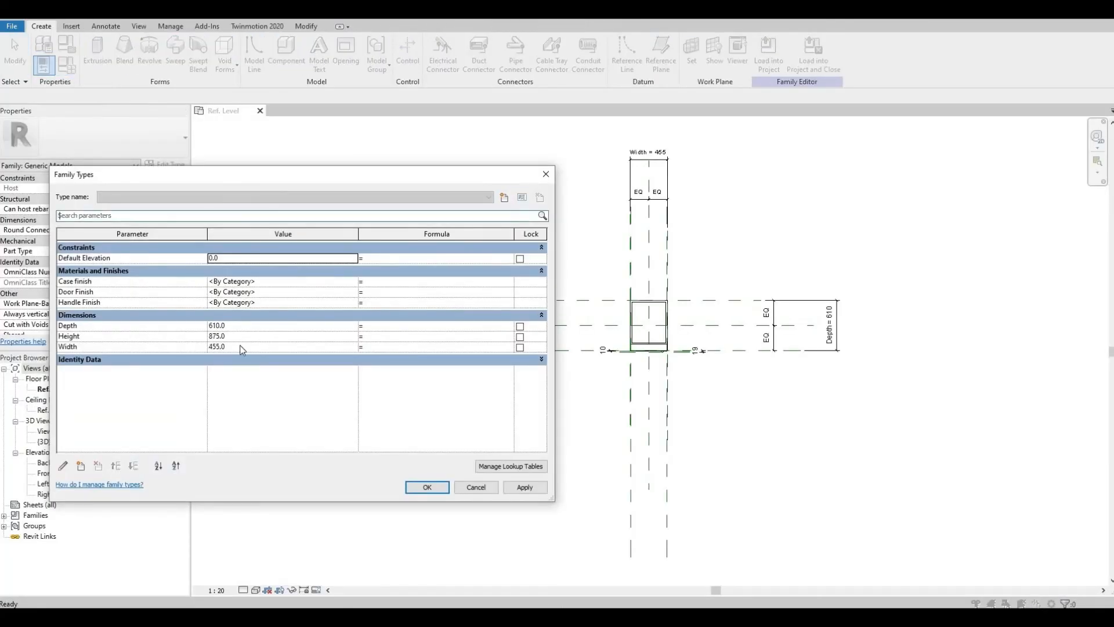
left_click(428, 488)
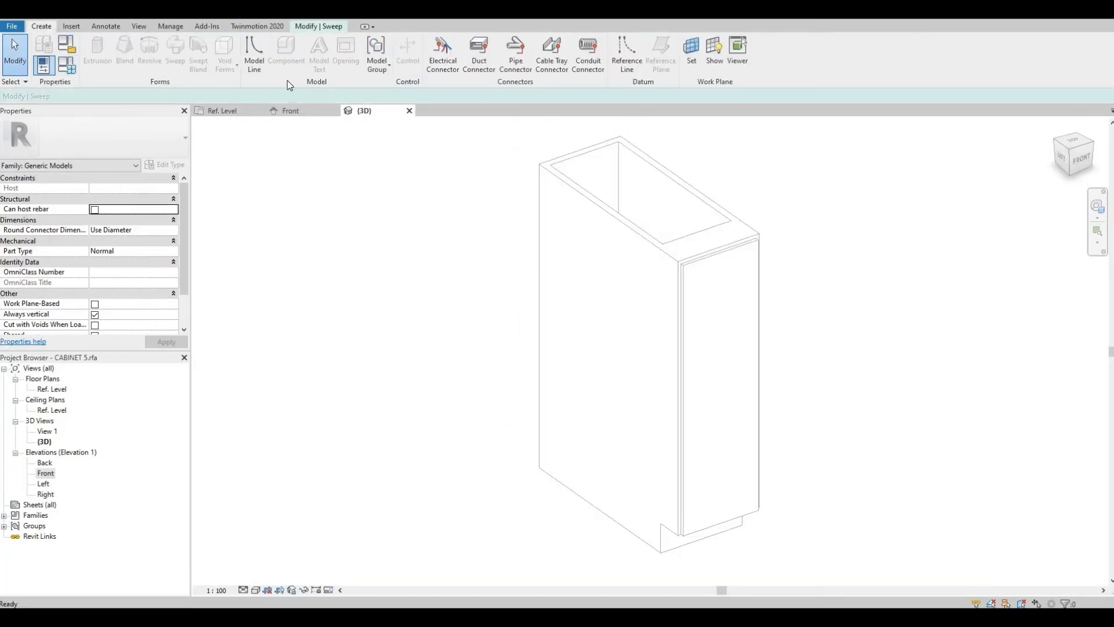
left_click(401, 45)
left_click(225, 61)
left_click(245, 159)
left_click(522, 43)
left_click(503, 56)
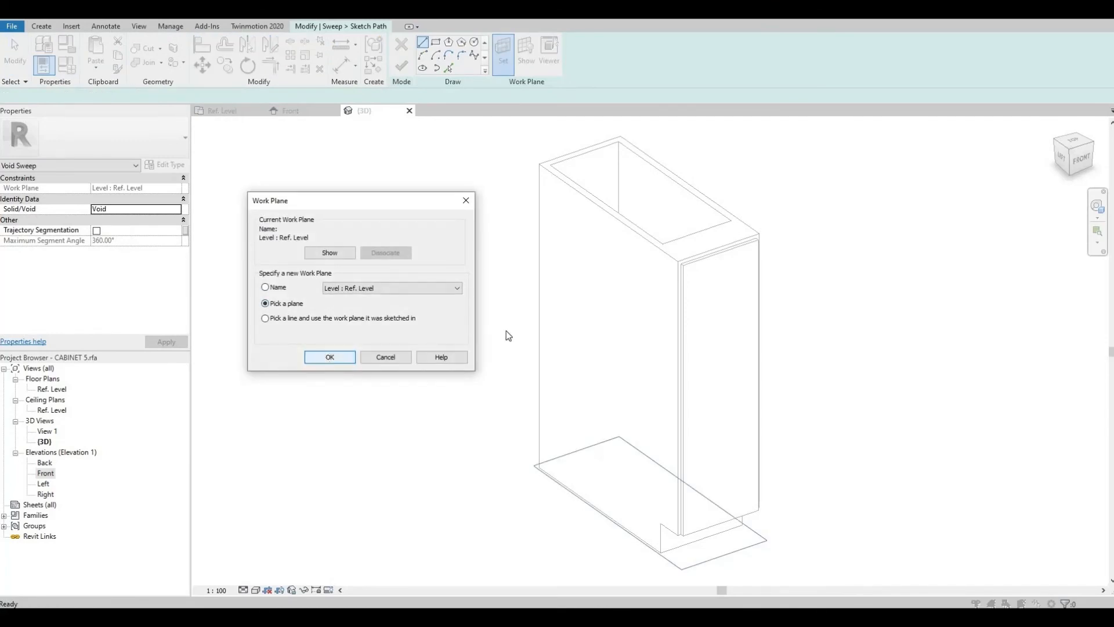
key("Return")
left_click(697, 348)
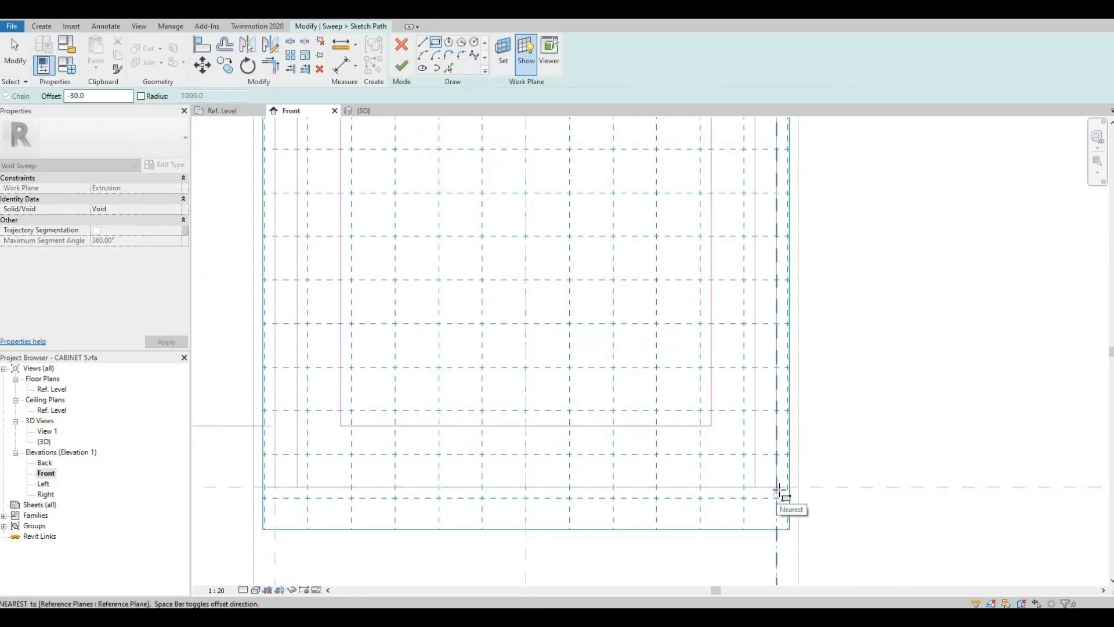
left_click(402, 69)
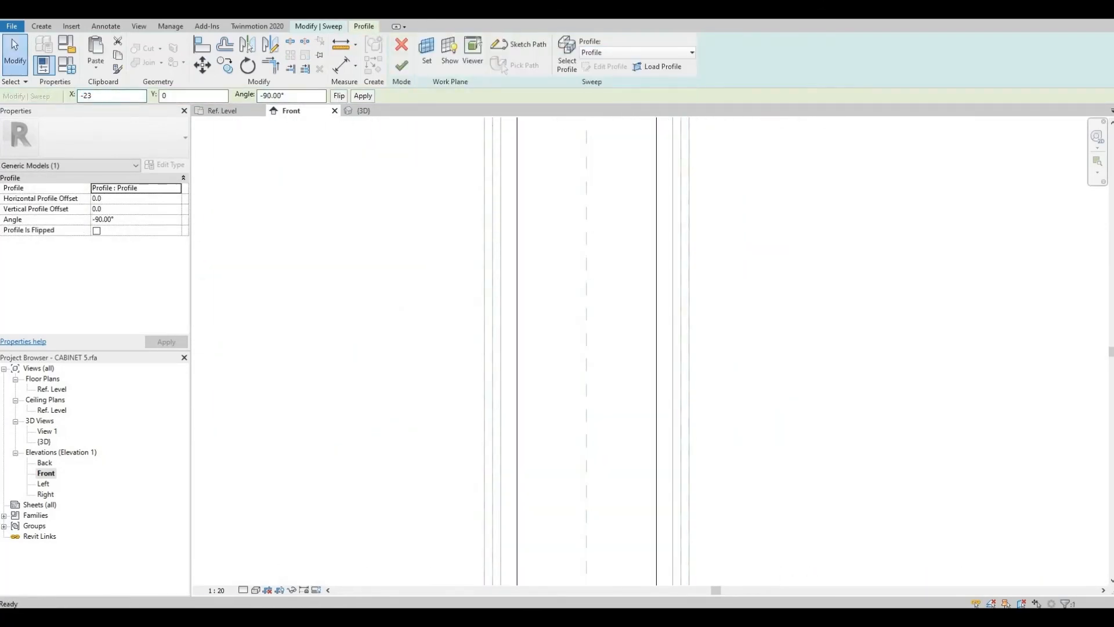